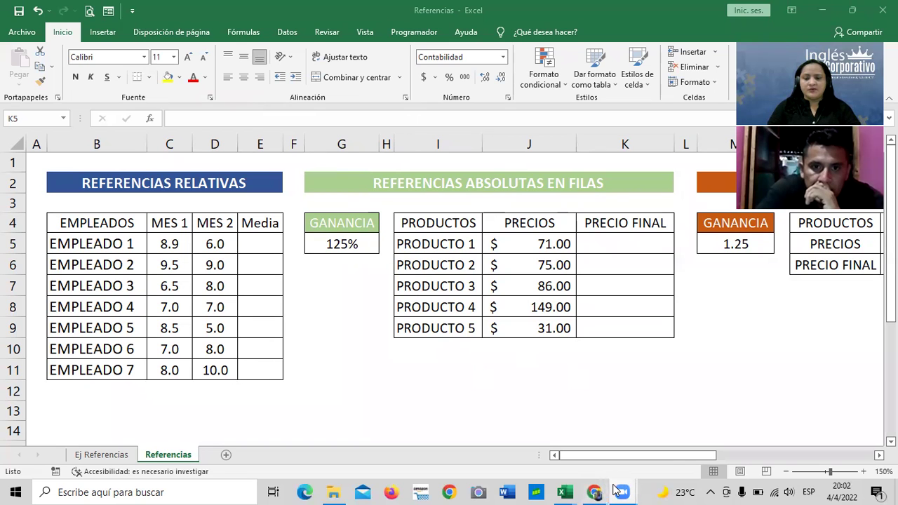
Return to the course in Chrome and reopen lesson 1.9 on Excel references after checking lesson 1.6
{"action": "mouse_move", "coordinate": [593, 492]}
{"action": "left_click", "coordinate": [588, 447]}
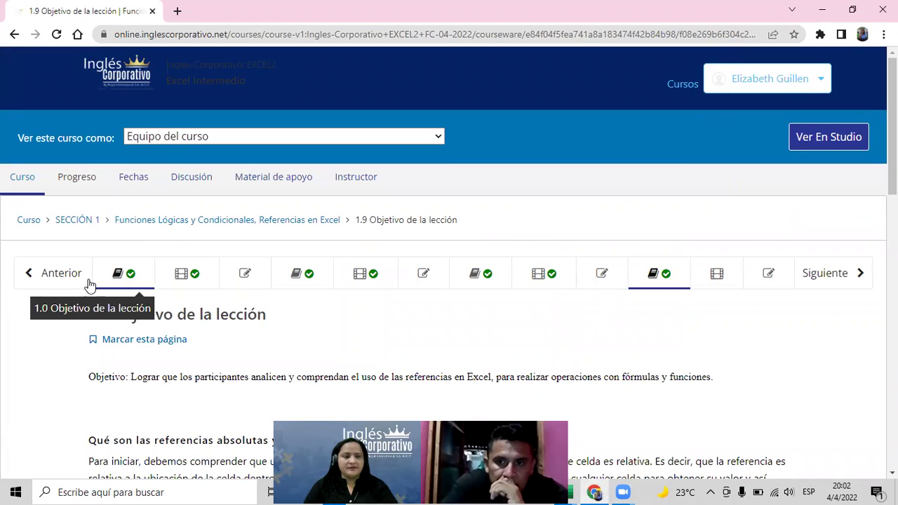
{"action": "scroll", "coordinate": [375, 312], "scroll_direction": "down", "scroll_amount": 1}
{"action": "scroll", "coordinate": [374, 312], "scroll_direction": "down", "scroll_amount": 1}
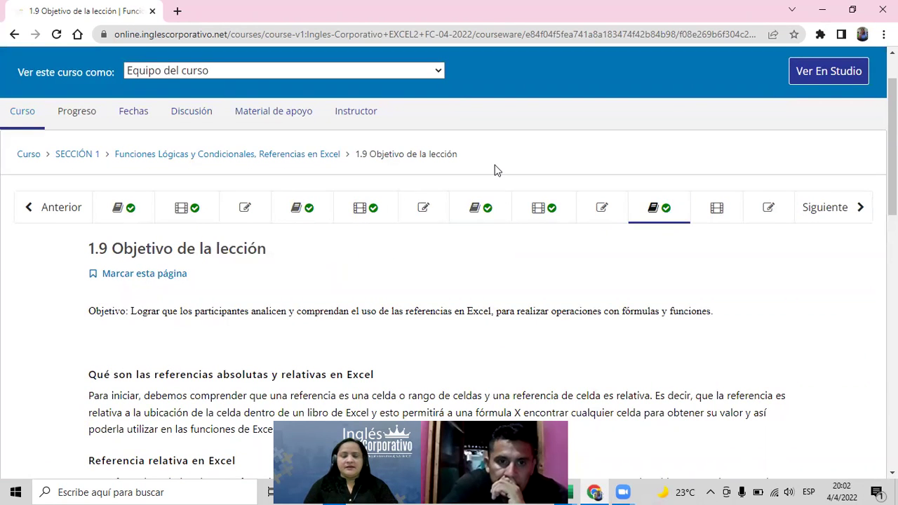
{"action": "left_click", "coordinate": [494, 202]}
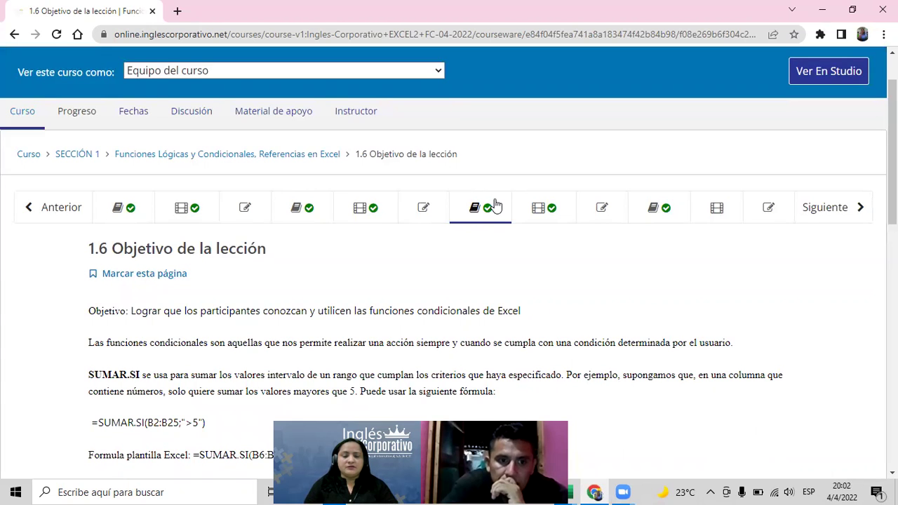
{"action": "left_click", "coordinate": [665, 205]}
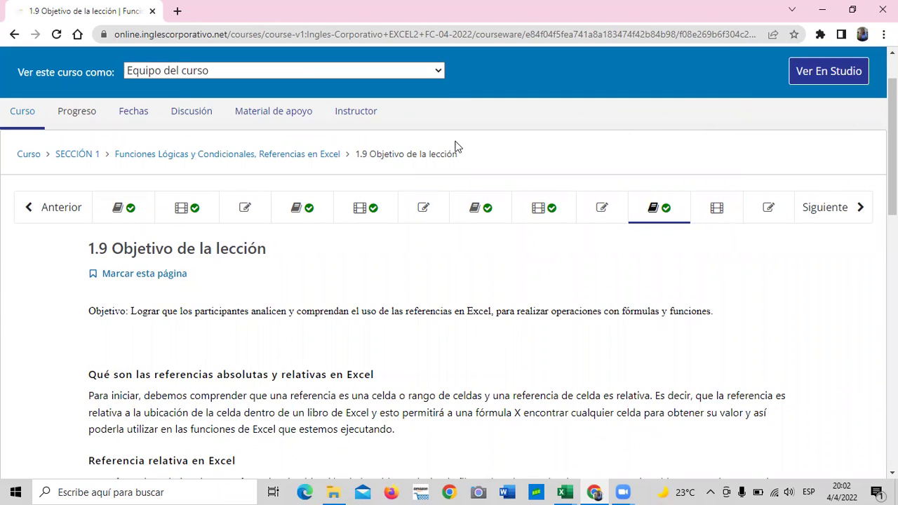
{"action": "scroll", "coordinate": [431, 217], "scroll_direction": "down", "scroll_amount": 1}
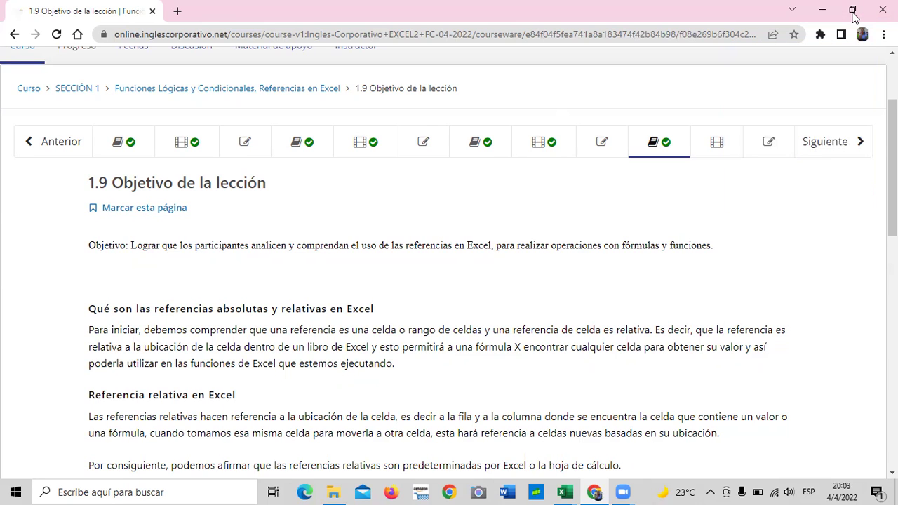
{"action": "scroll", "coordinate": [770, 184], "scroll_direction": "down", "scroll_amount": 1}
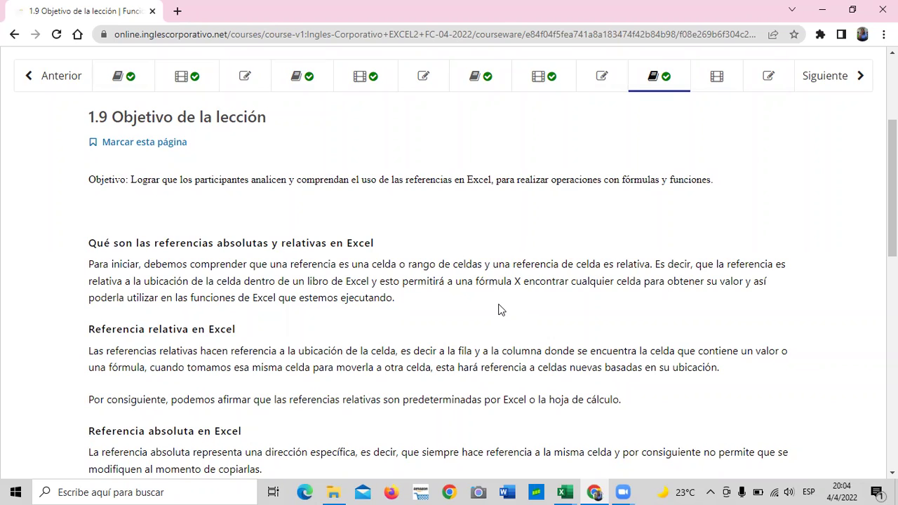
{"action": "scroll", "coordinate": [501, 308], "scroll_direction": "down", "scroll_amount": 1}
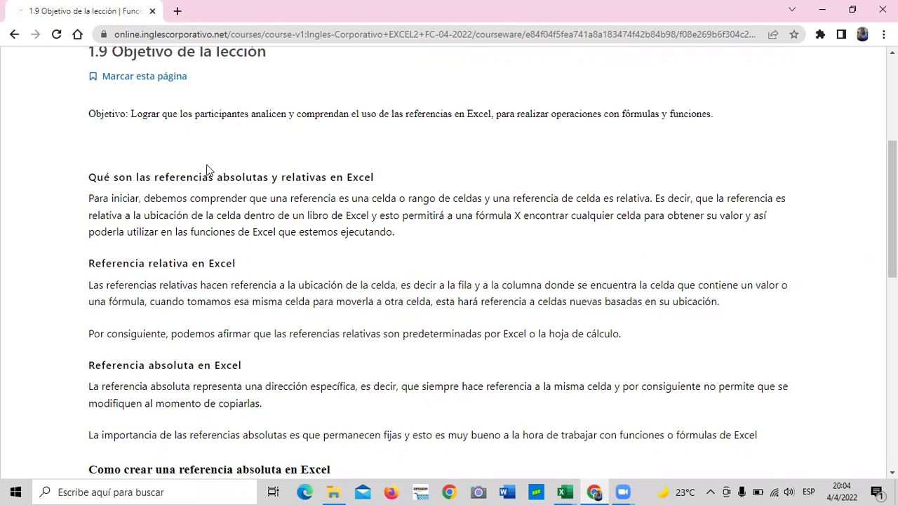
{"action": "scroll", "coordinate": [305, 279], "scroll_direction": "down", "scroll_amount": 1}
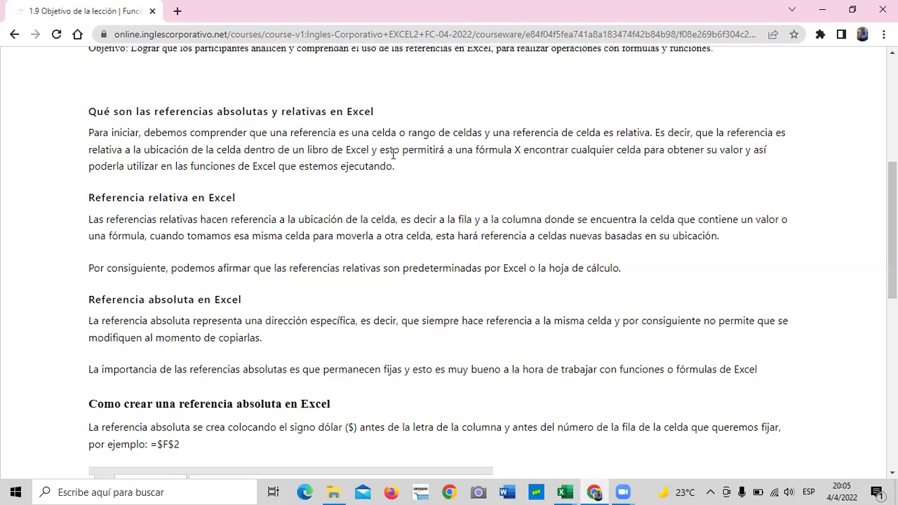
{"action": "scroll", "coordinate": [404, 291], "scroll_direction": "down", "scroll_amount": 2}
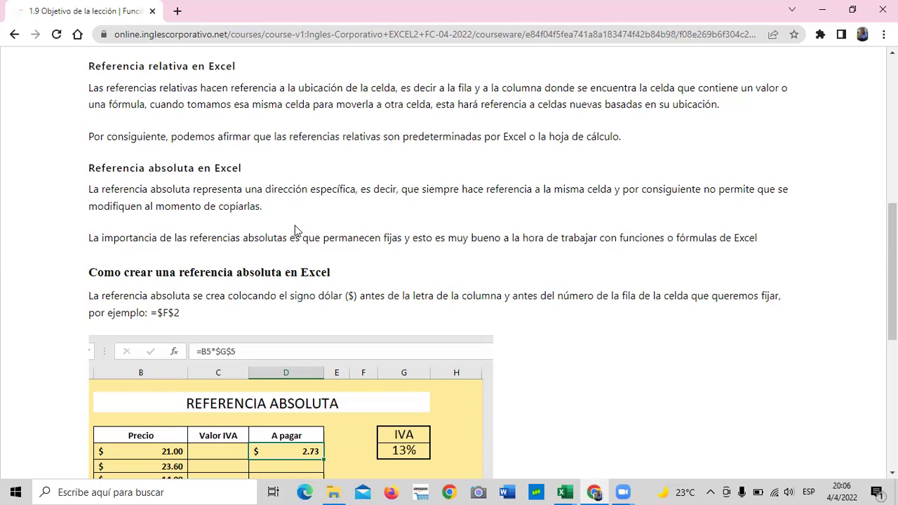
{"action": "scroll", "coordinate": [645, 315], "scroll_direction": "down", "scroll_amount": 1}
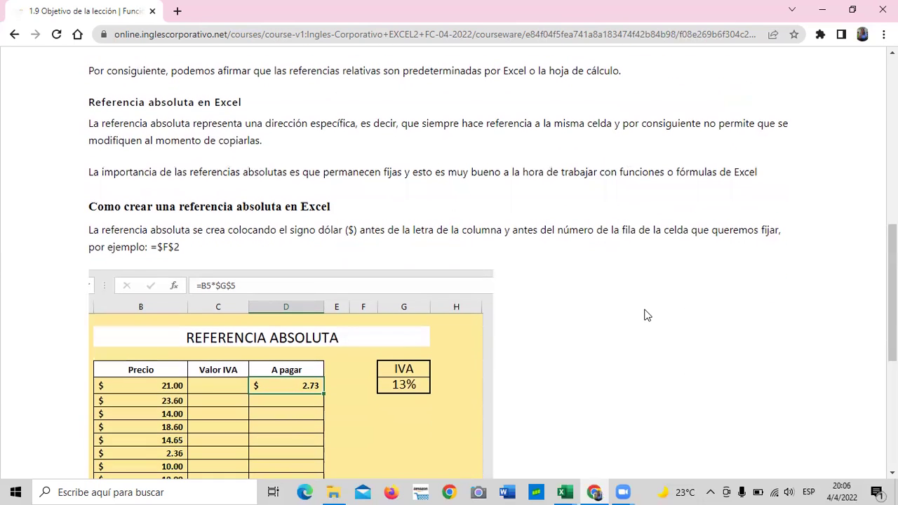
{"action": "scroll", "coordinate": [645, 315], "scroll_direction": "down", "scroll_amount": 1}
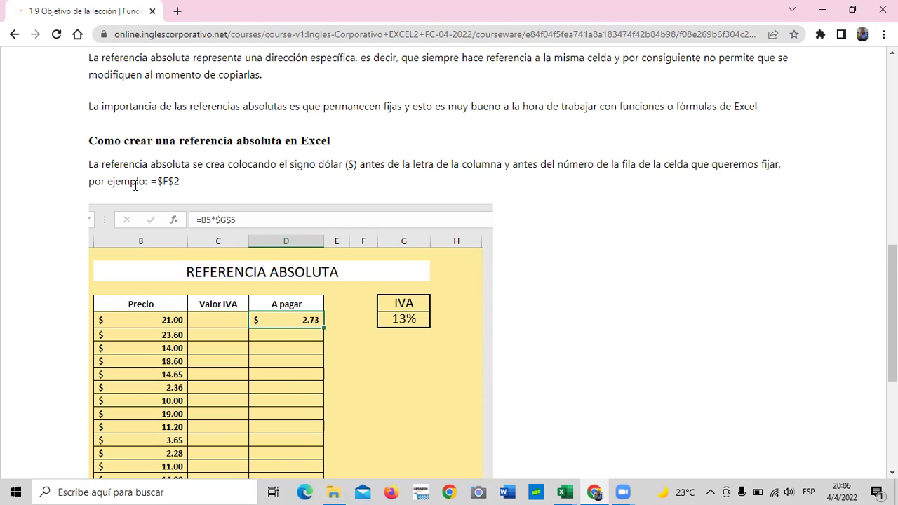
{"action": "scroll", "coordinate": [257, 277], "scroll_direction": "down", "scroll_amount": 1}
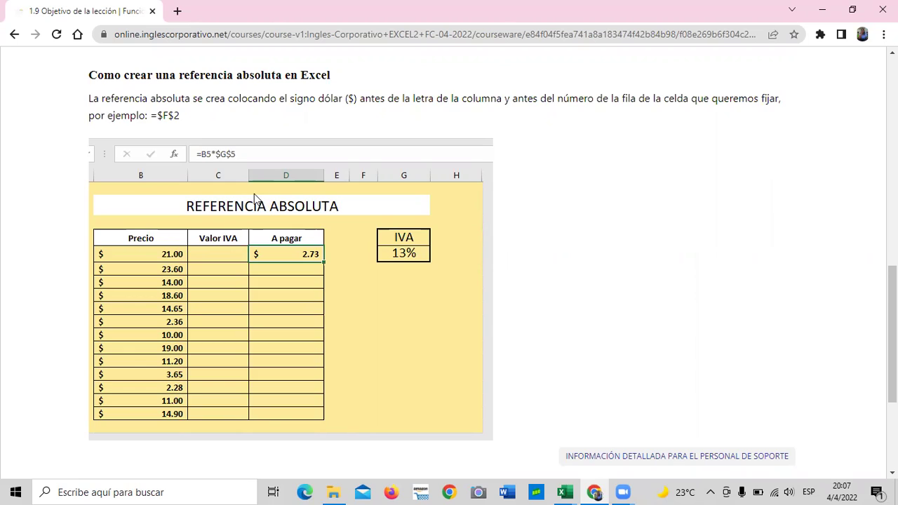
{"action": "scroll", "coordinate": [326, 232], "scroll_direction": "down", "scroll_amount": 2}
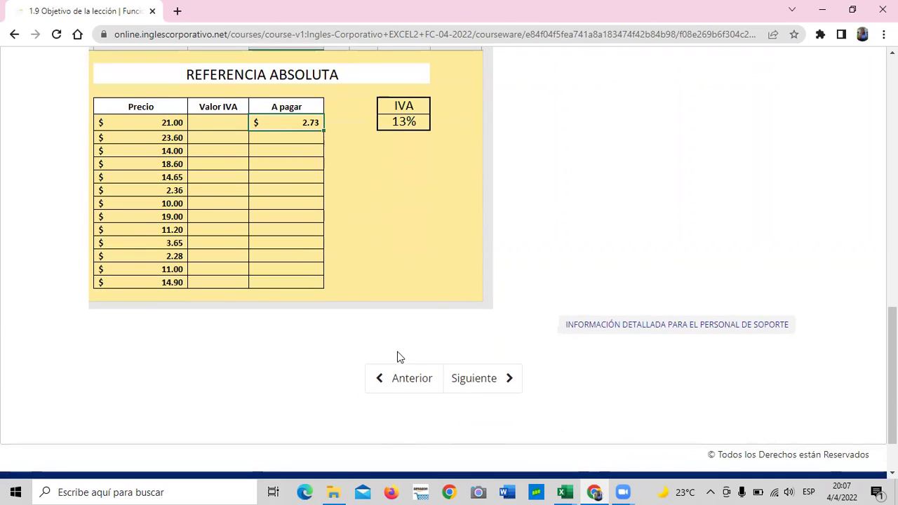
Advance to lesson 1.10 Referencias Relativas y Absolutas and scroll down past the video to its practice-file link
{"action": "left_click", "coordinate": [482, 382]}
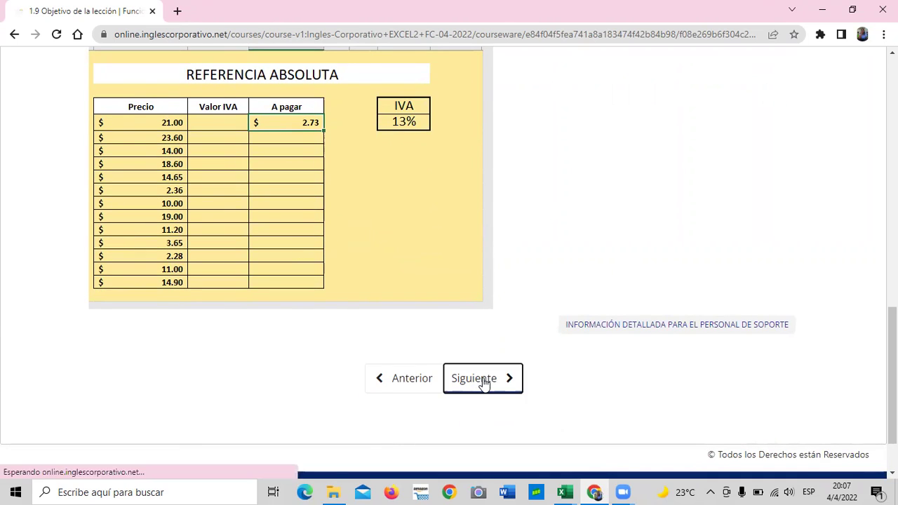
{"action": "scroll", "coordinate": [483, 382], "scroll_direction": "down", "scroll_amount": 3}
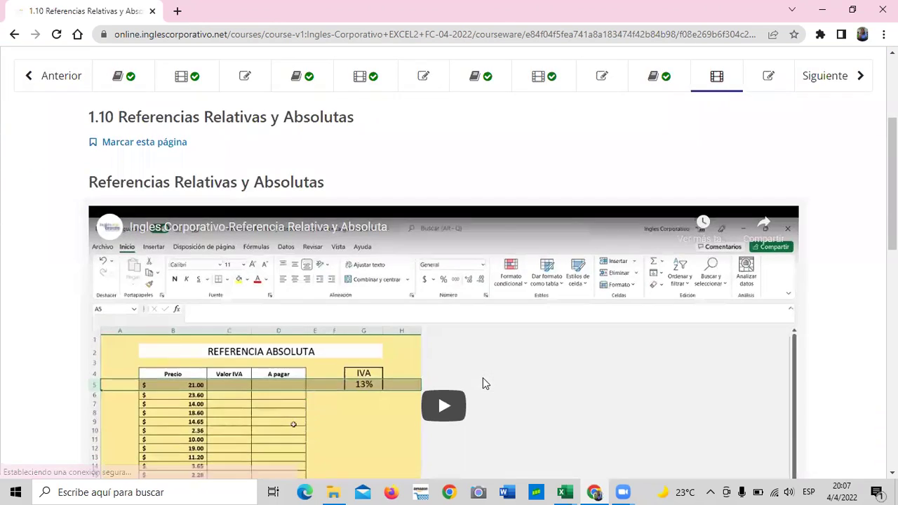
{"action": "scroll", "coordinate": [483, 383], "scroll_direction": "down", "scroll_amount": 4}
{"action": "scroll", "coordinate": [483, 383], "scroll_direction": "down", "scroll_amount": 1}
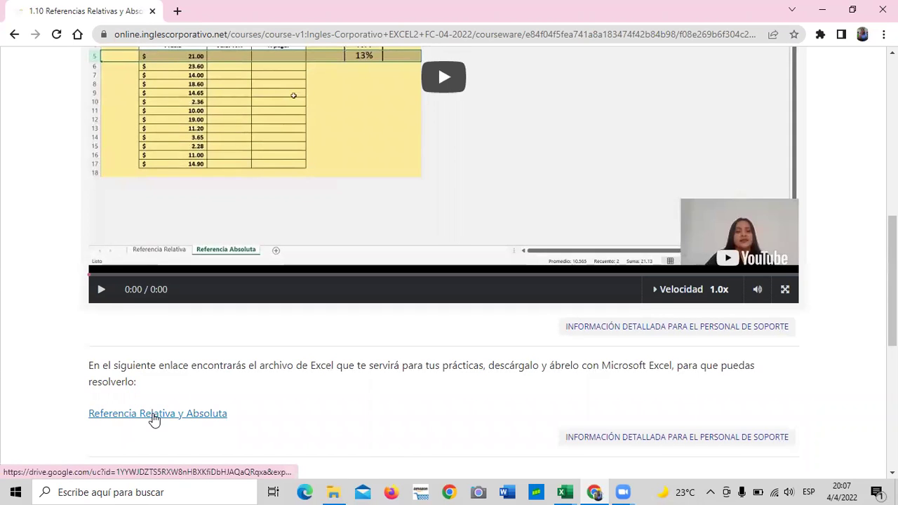
{"action": "mouse_move", "coordinate": [565, 492]}
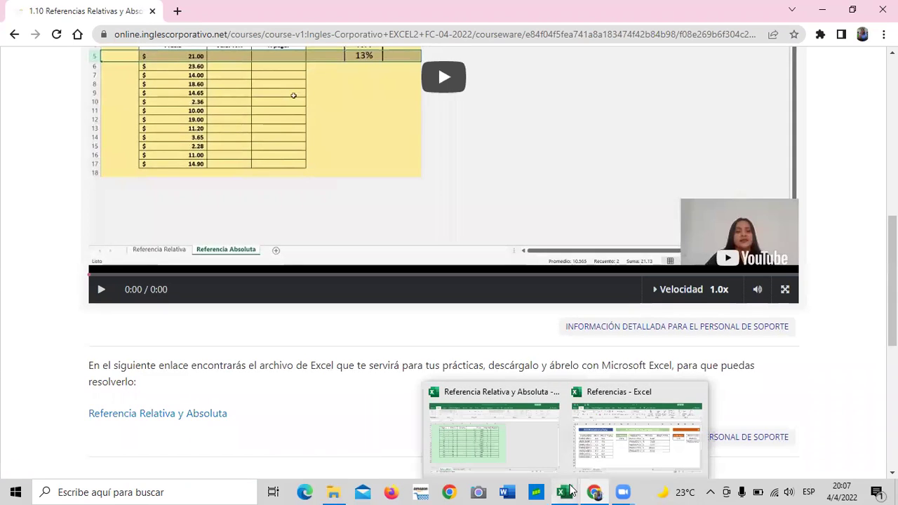
{"action": "left_click", "coordinate": [522, 446]}
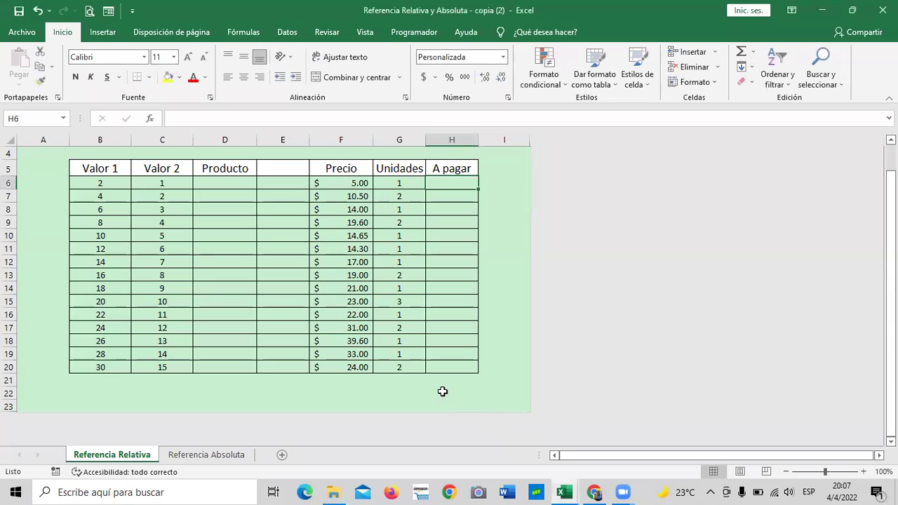
{"action": "left_click", "coordinate": [214, 460]}
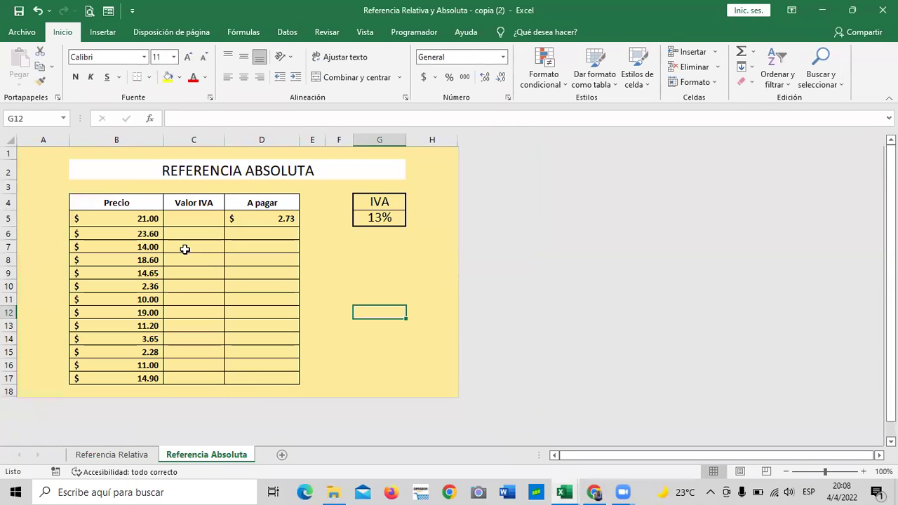
{"action": "left_click", "coordinate": [89, 458]}
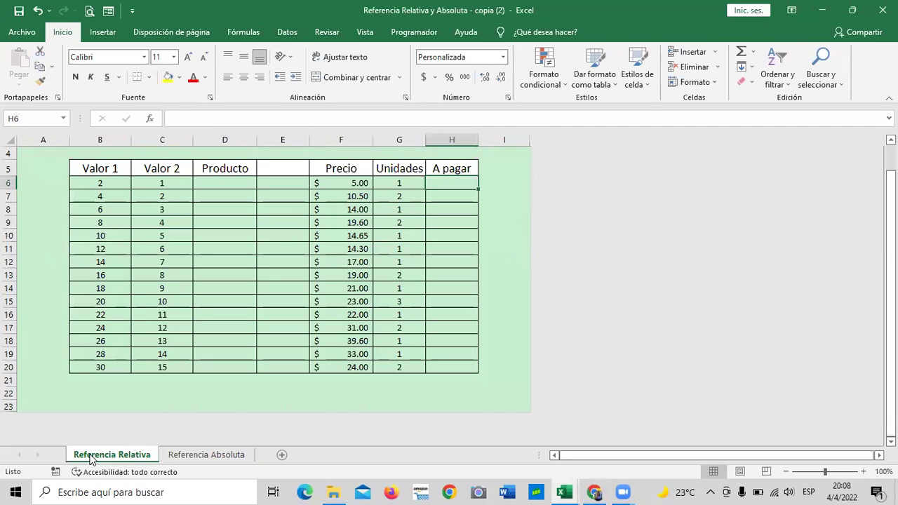
{"action": "left_click", "coordinate": [232, 456]}
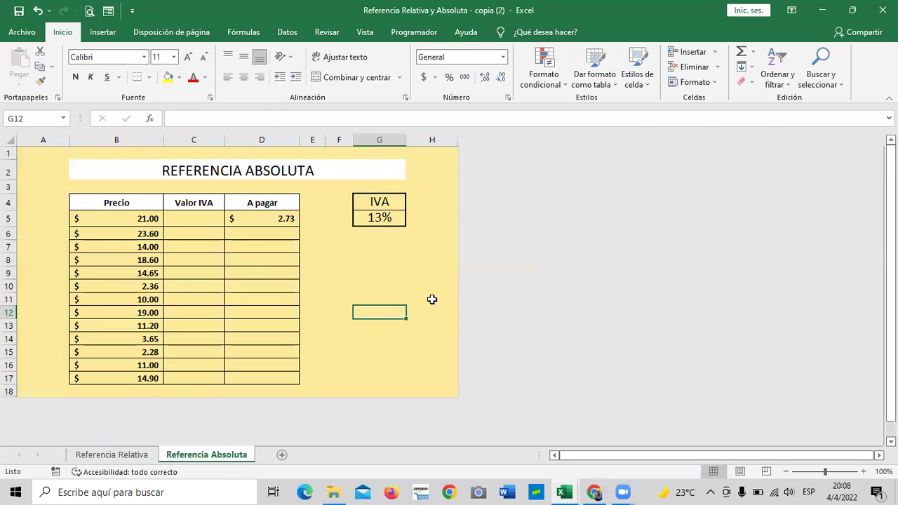
{"action": "left_click", "coordinate": [561, 491]}
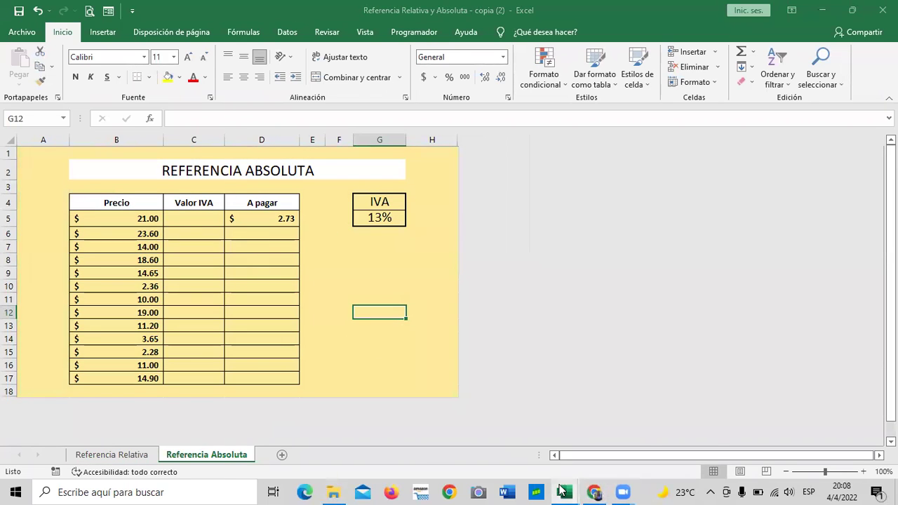
Check the GANANCIA value 1.25 in the Referencias workbook, then show the practice workbook's Referencia Relativa sheet
{"action": "mouse_move", "coordinate": [564, 492]}
{"action": "left_click", "coordinate": [628, 429]}
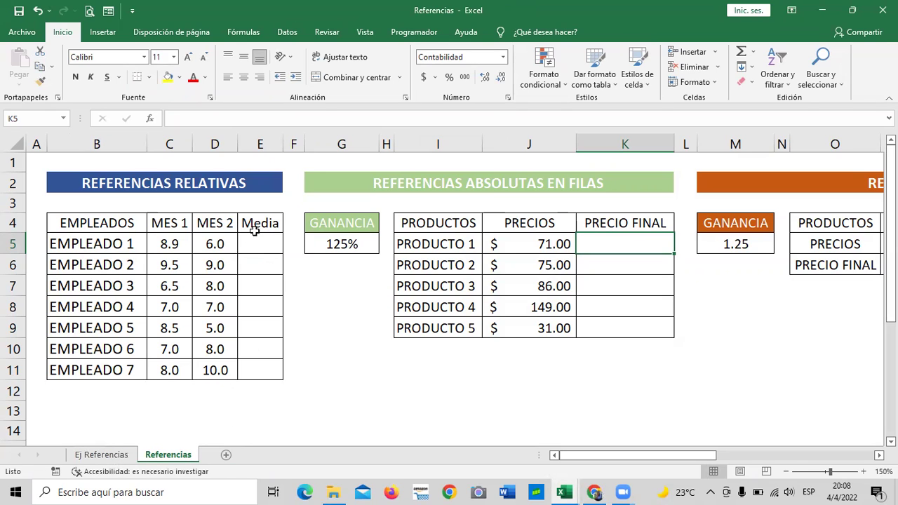
{"action": "left_click", "coordinate": [102, 455]}
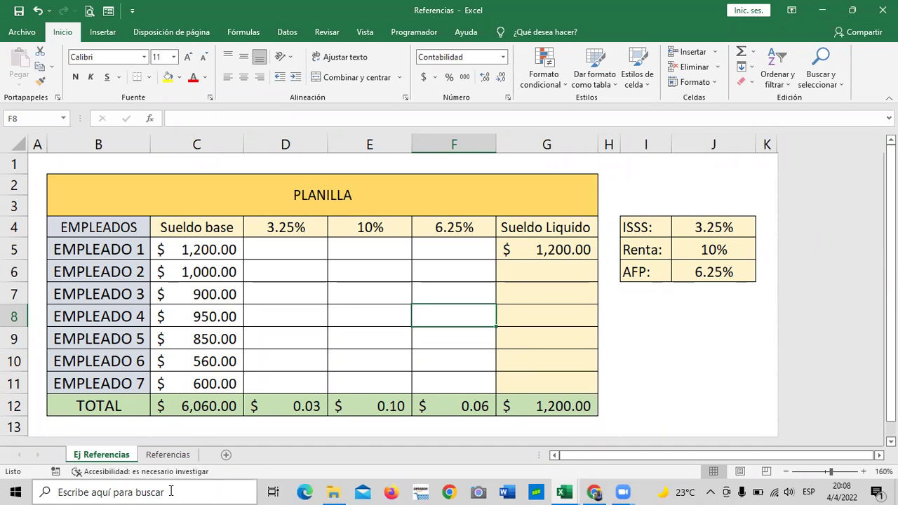
{"action": "left_click", "coordinate": [168, 455]}
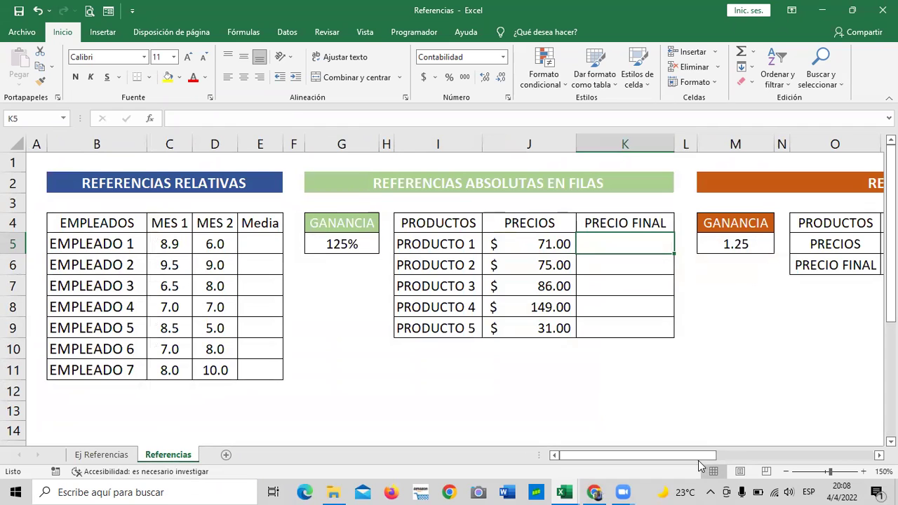
{"action": "left_click_drag", "start_coordinate": [727, 455], "coordinate": [786, 456]}
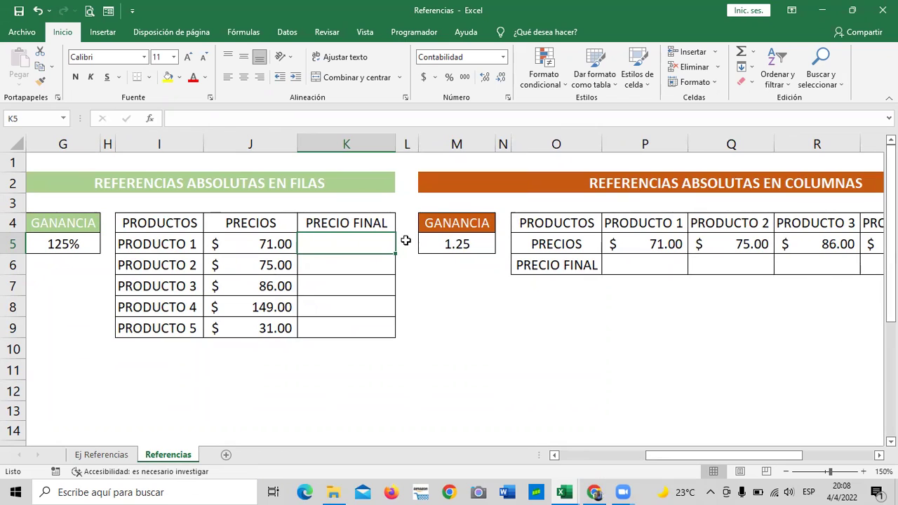
{"action": "left_click", "coordinate": [470, 250]}
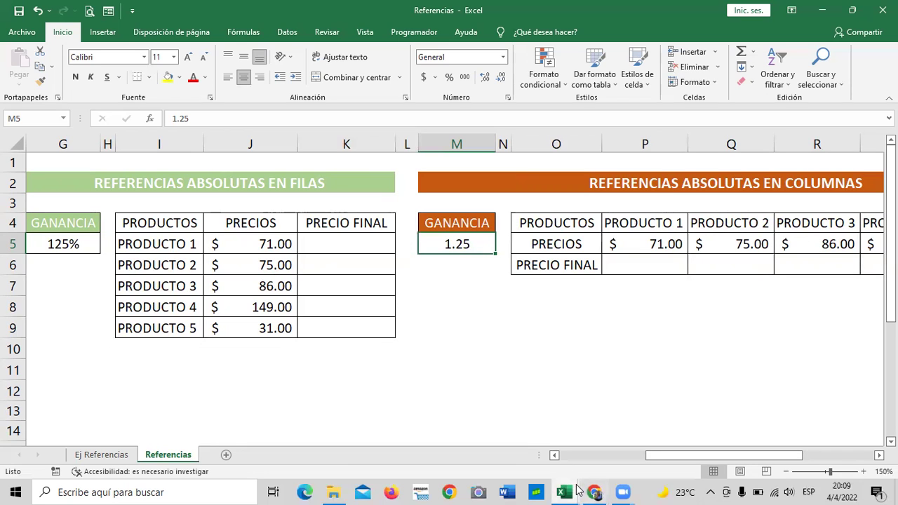
{"action": "left_click", "coordinate": [529, 449]}
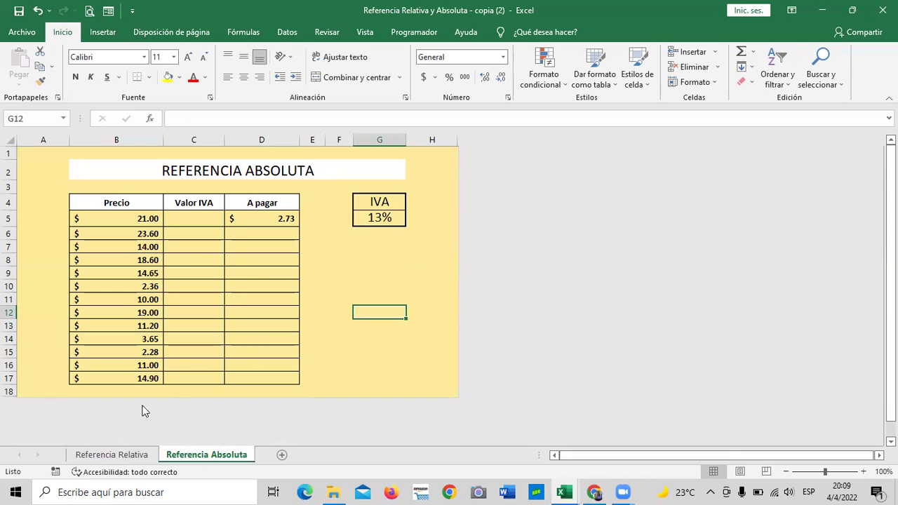
{"action": "left_click", "coordinate": [123, 456]}
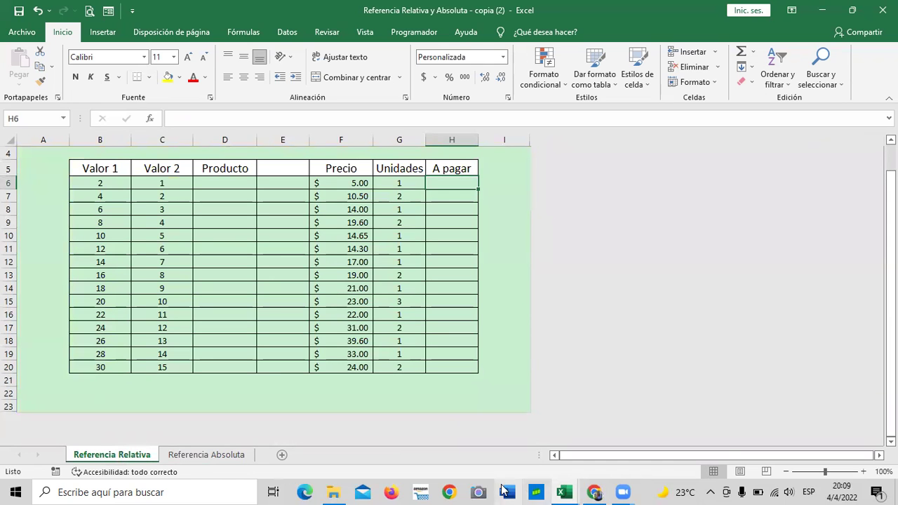
Play the lesson 1.10 video through to its 4:57 end, then scroll back up the course page
{"action": "left_click", "coordinate": [596, 491]}
{"action": "scroll", "coordinate": [555, 375], "scroll_direction": "up", "scroll_amount": 3}
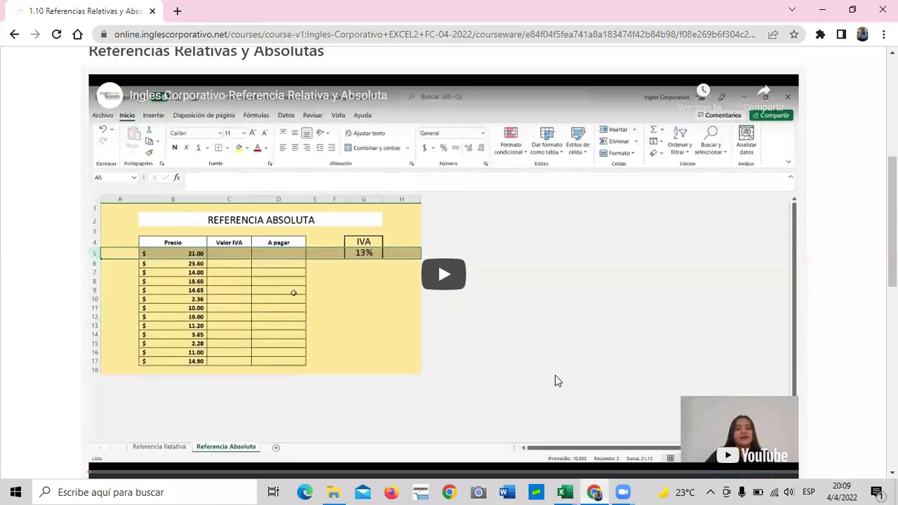
{"action": "scroll", "coordinate": [555, 375], "scroll_direction": "down", "scroll_amount": 1}
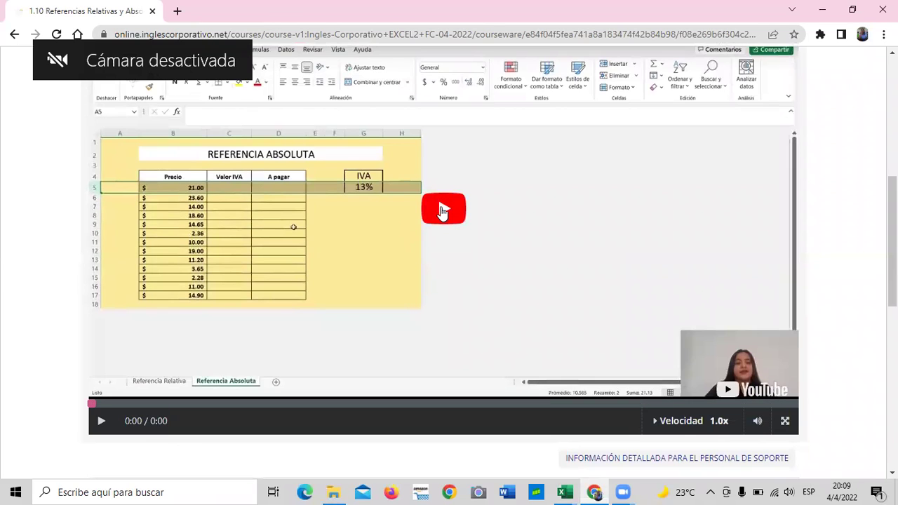
{"action": "left_click", "coordinate": [442, 209]}
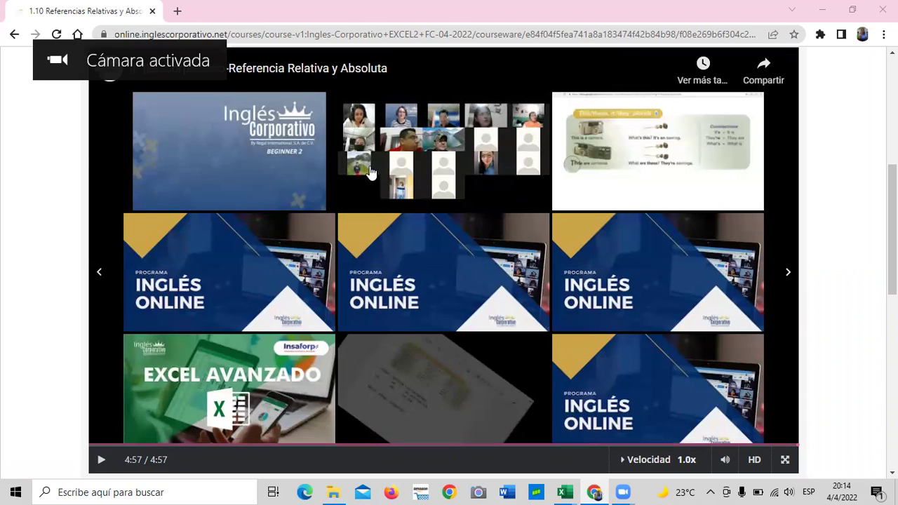
{"action": "scroll", "coordinate": [393, 189], "scroll_direction": "down", "scroll_amount": 2}
{"action": "scroll", "coordinate": [522, 312], "scroll_direction": "down", "scroll_amount": 3}
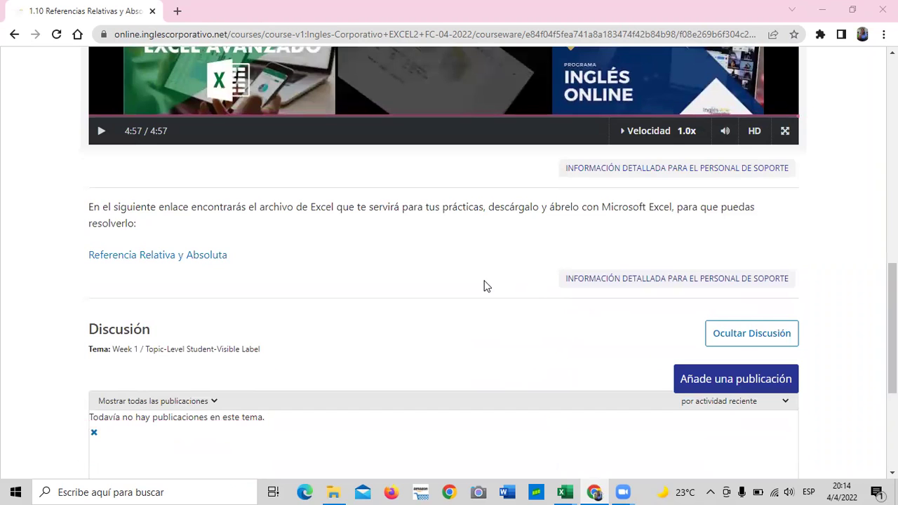
{"action": "scroll", "coordinate": [484, 286], "scroll_direction": "down", "scroll_amount": 3}
{"action": "scroll", "coordinate": [468, 317], "scroll_direction": "up", "scroll_amount": 4}
{"action": "scroll", "coordinate": [467, 317], "scroll_direction": "up", "scroll_amount": 5}
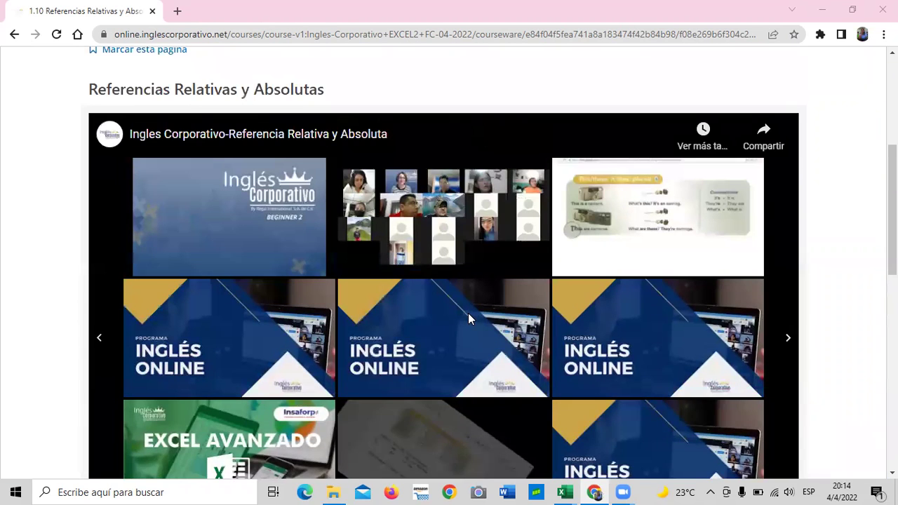
{"action": "scroll", "coordinate": [468, 318], "scroll_direction": "up", "scroll_amount": 1}
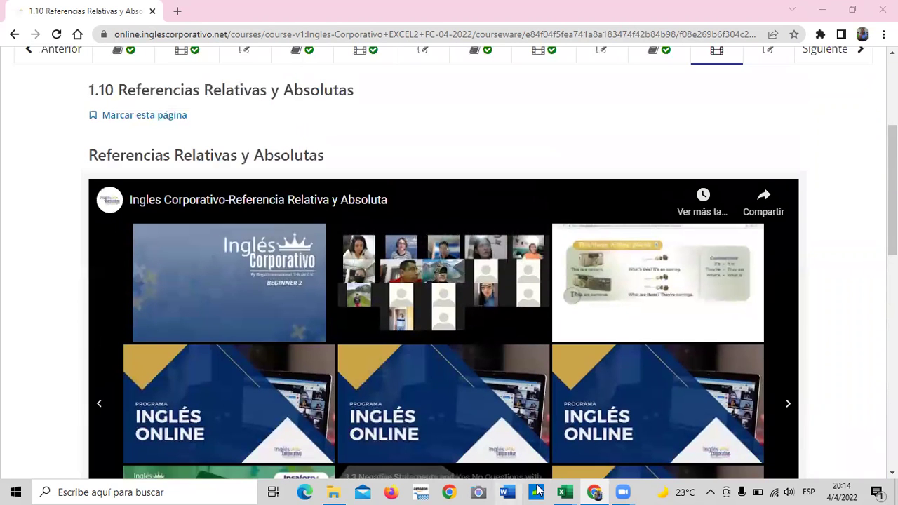
{"action": "mouse_move", "coordinate": [565, 492]}
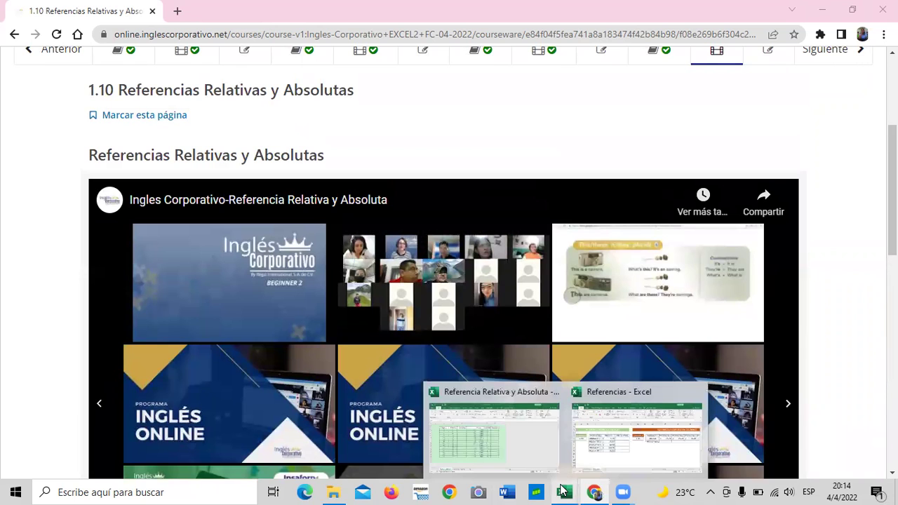
Back in the practice workbook, check the 13% IVA rate in G5 on Referencia Absoluta, then return to Referencia Relativa
{"action": "left_click", "coordinate": [512, 436]}
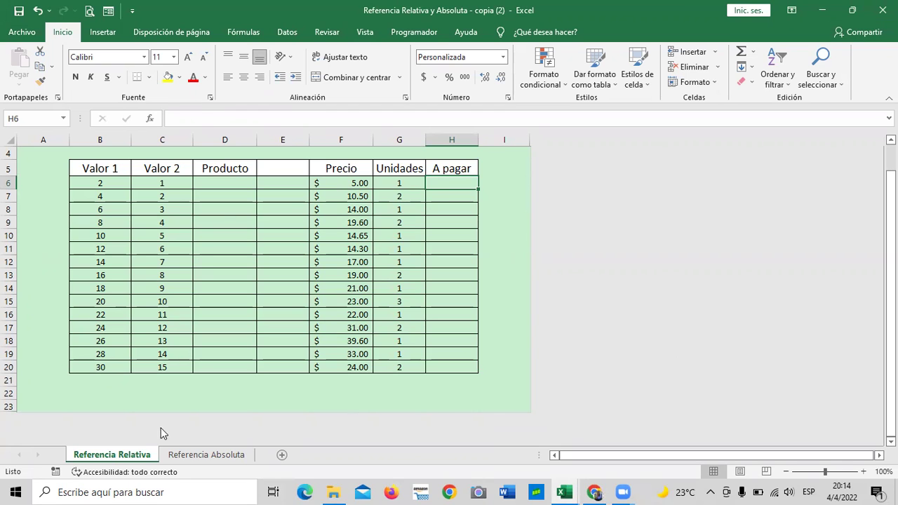
{"action": "left_click", "coordinate": [207, 456]}
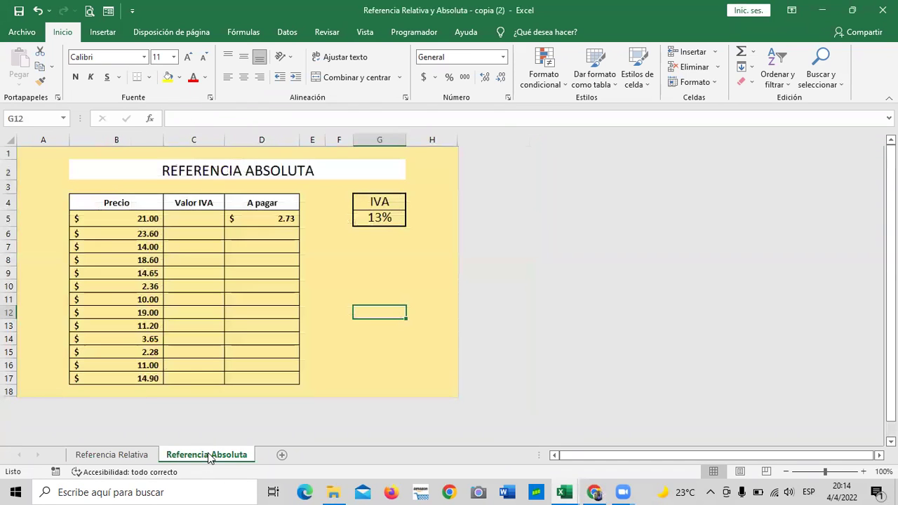
{"action": "left_click", "coordinate": [119, 456]}
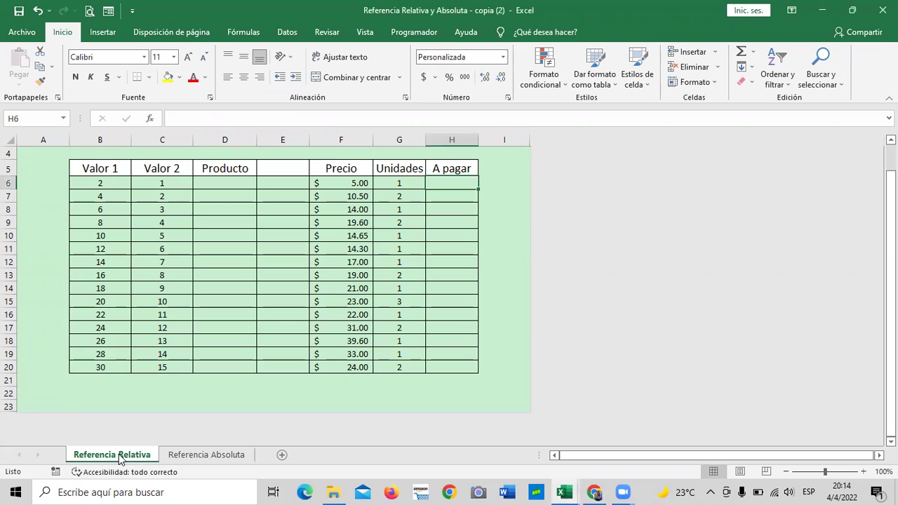
{"action": "scroll", "coordinate": [181, 380], "scroll_direction": "up", "scroll_amount": 1}
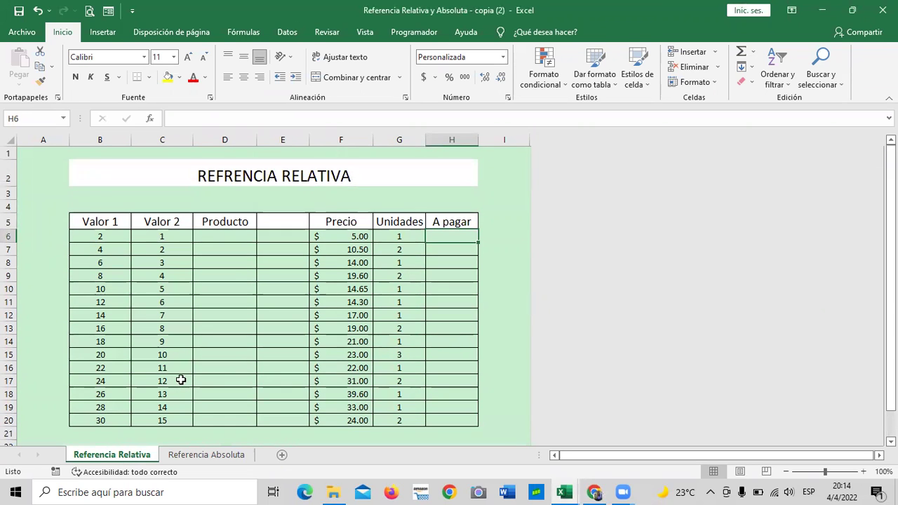
{"action": "left_click", "coordinate": [206, 454]}
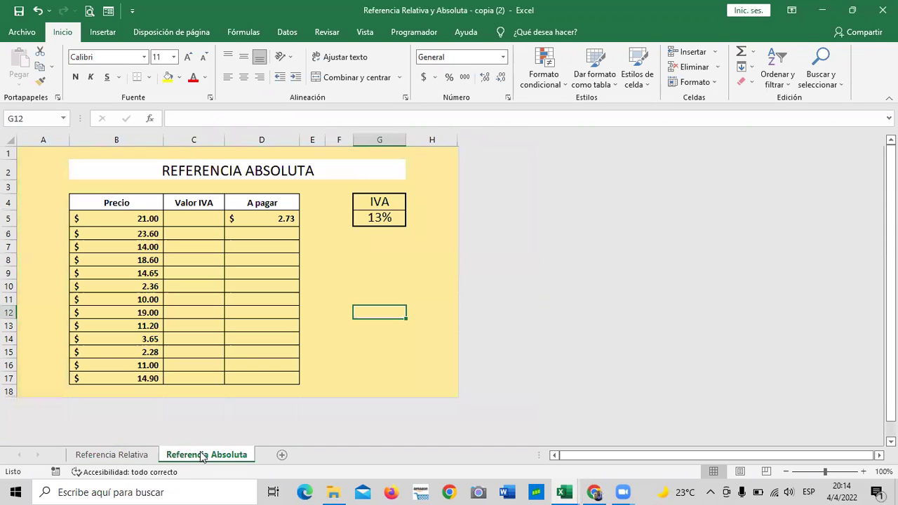
{"action": "left_click", "coordinate": [380, 217]}
{"action": "left_click", "coordinate": [126, 456]}
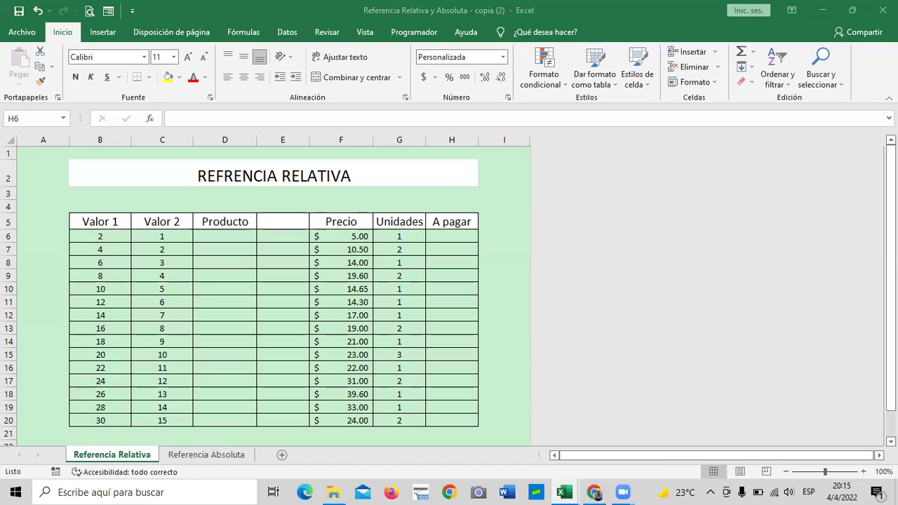
{"action": "scroll", "coordinate": [314, 200], "scroll_direction": "down", "scroll_amount": 1}
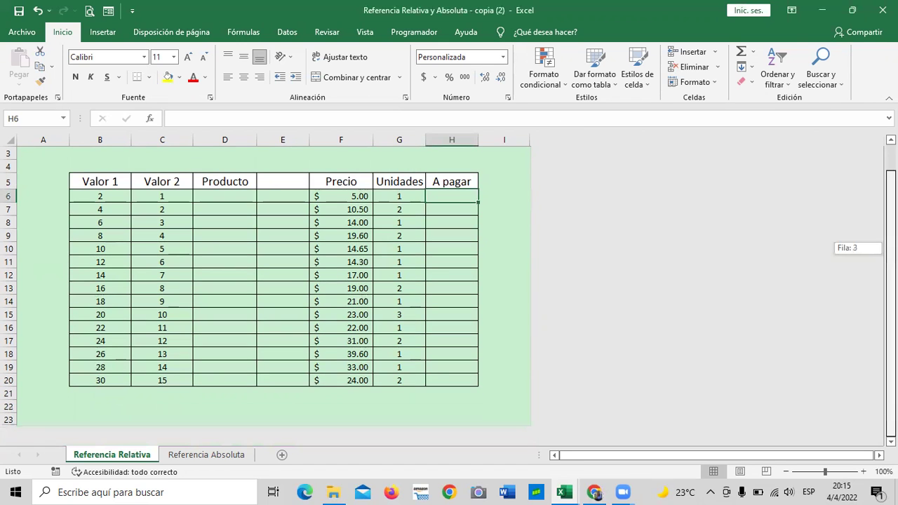
{"action": "scroll", "coordinate": [314, 200], "scroll_direction": "up", "scroll_amount": 1}
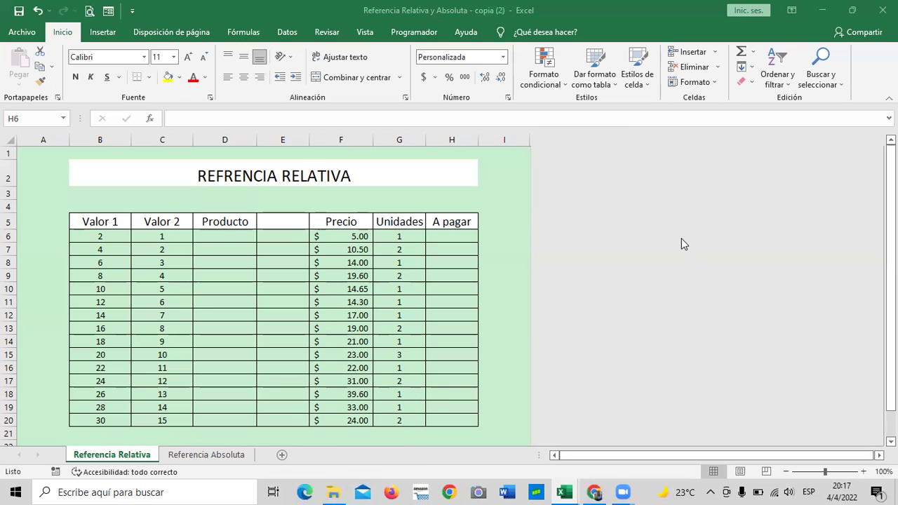
{"action": "scroll", "coordinate": [758, 271], "scroll_direction": "down", "scroll_amount": 3}
{"action": "scroll", "coordinate": [751, 273], "scroll_direction": "down", "scroll_amount": 3}
{"action": "scroll", "coordinate": [706, 275], "scroll_direction": "up", "scroll_amount": 4}
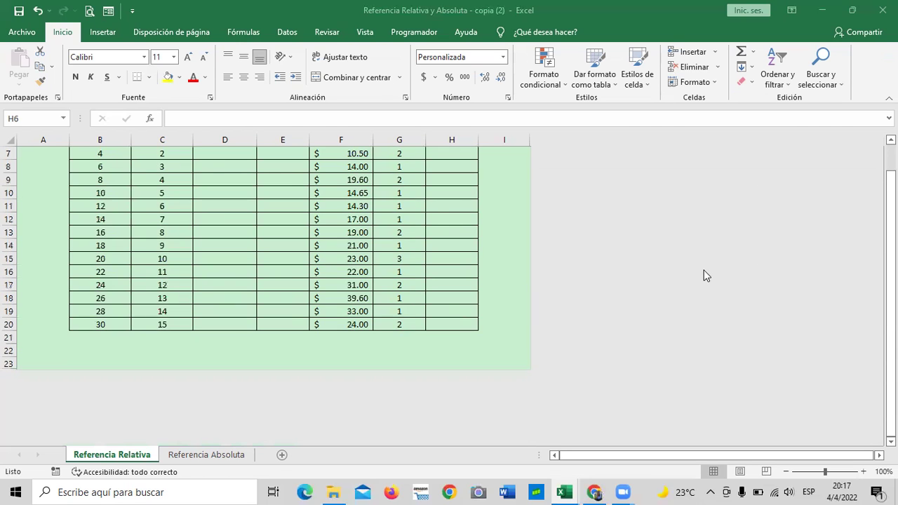
{"action": "scroll", "coordinate": [705, 275], "scroll_direction": "up", "scroll_amount": 2}
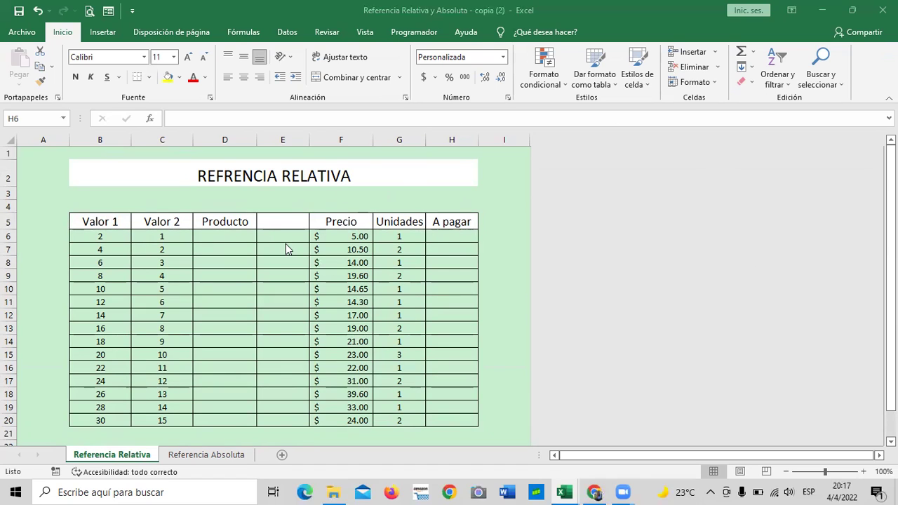
{"action": "left_click", "coordinate": [442, 236]}
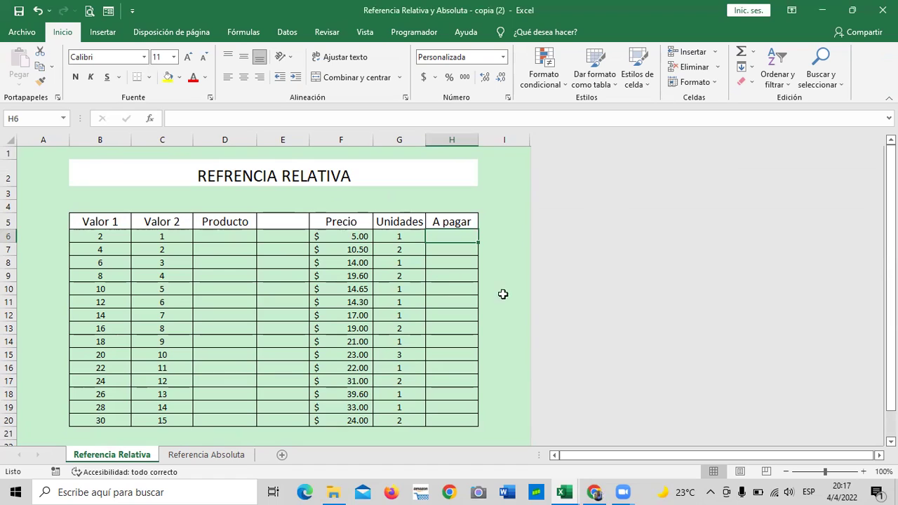
{"action": "left_click", "coordinate": [506, 241]}
{"action": "left_click", "coordinate": [499, 264]}
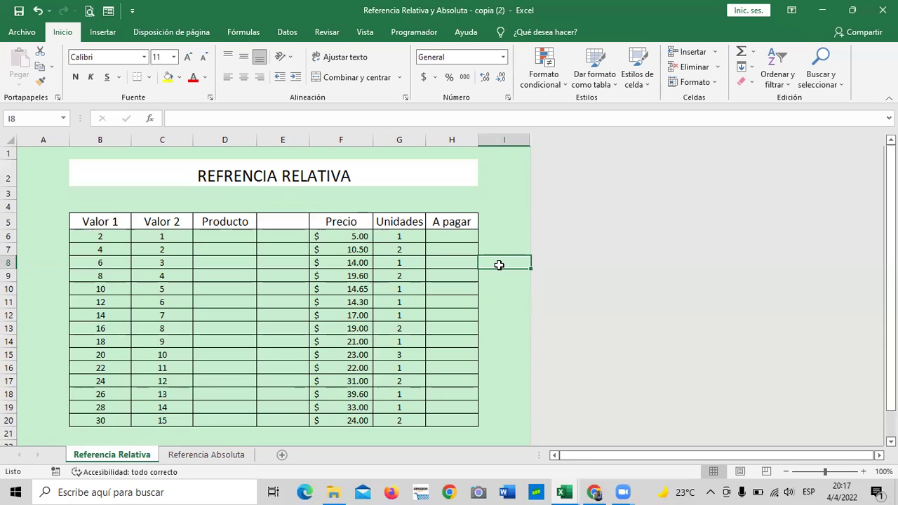
Enter =F6*G6 in H6 and fill it down to H20, giving A pagar amounts from $5.00 to $69.00
{"action": "left_click", "coordinate": [449, 231]}
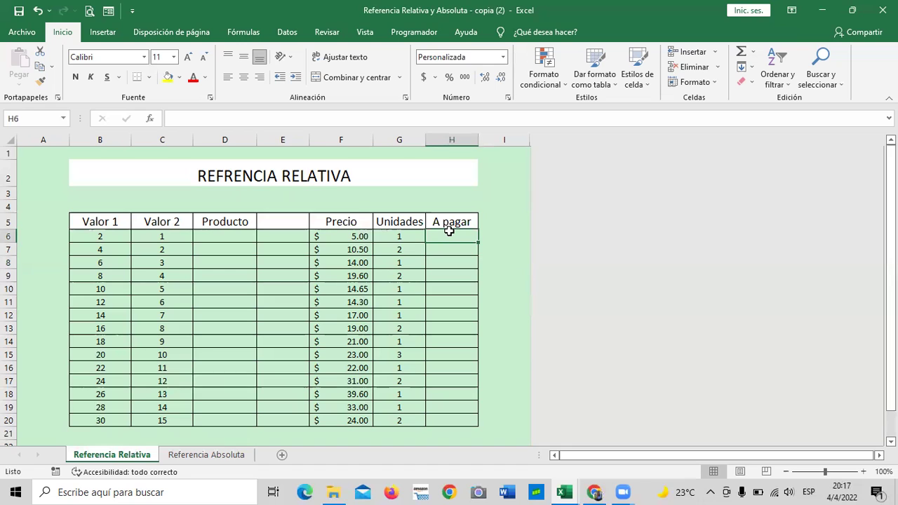
{"action": "type", "text": "="}
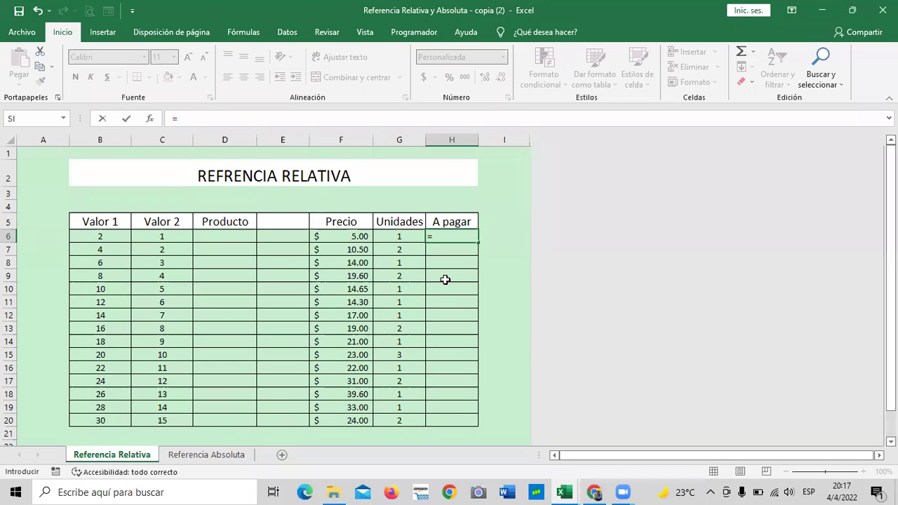
{"action": "left_click", "coordinate": [343, 236]}
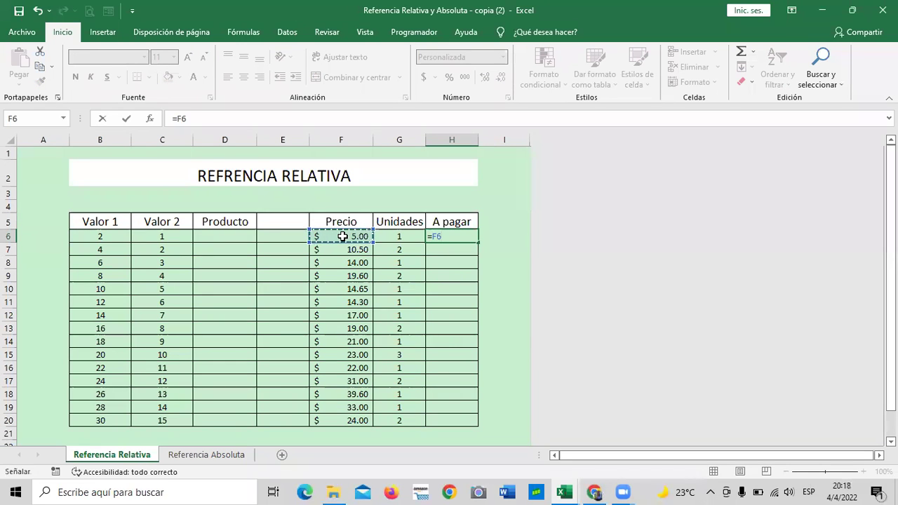
{"action": "type", "text": "*"}
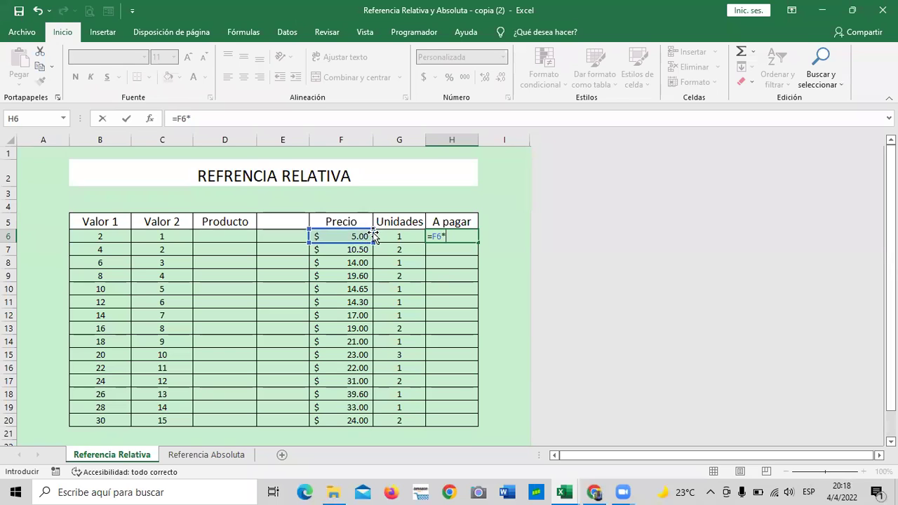
{"action": "left_click", "coordinate": [407, 236]}
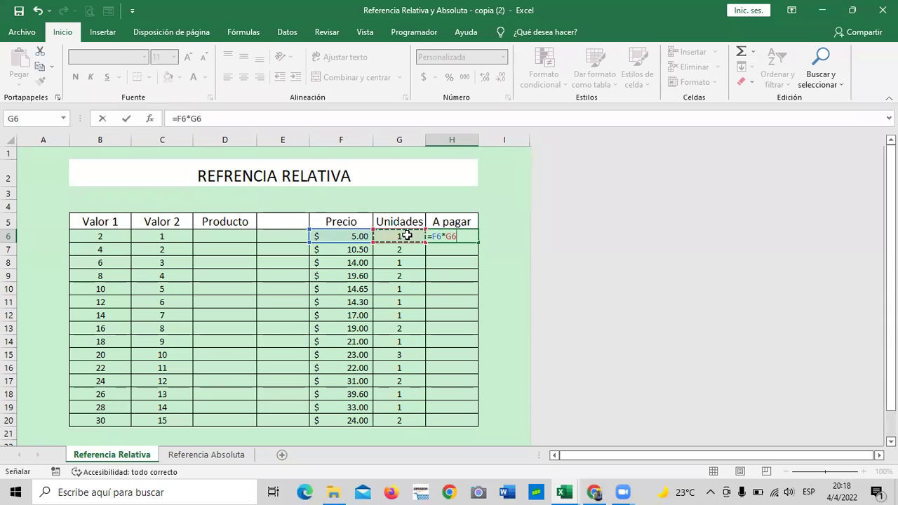
{"action": "key", "text": "Return"}
{"action": "left_click", "coordinate": [444, 238]}
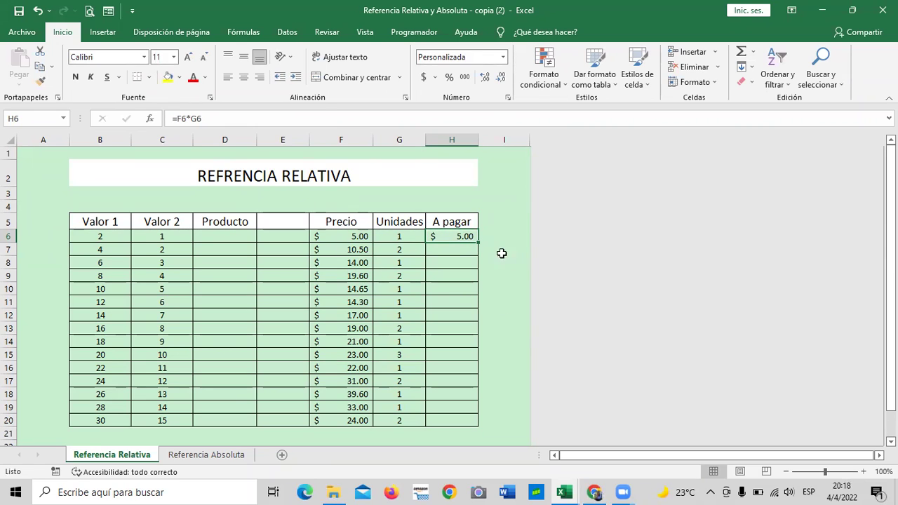
{"action": "left_click_drag", "start_coordinate": [479, 243], "coordinate": [474, 423]}
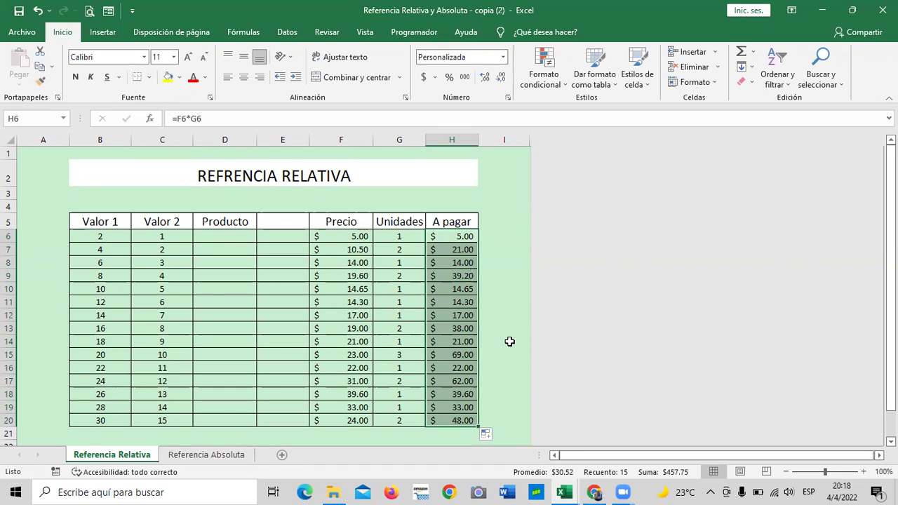
{"action": "left_click", "coordinate": [512, 284]}
{"action": "left_click", "coordinate": [507, 236]}
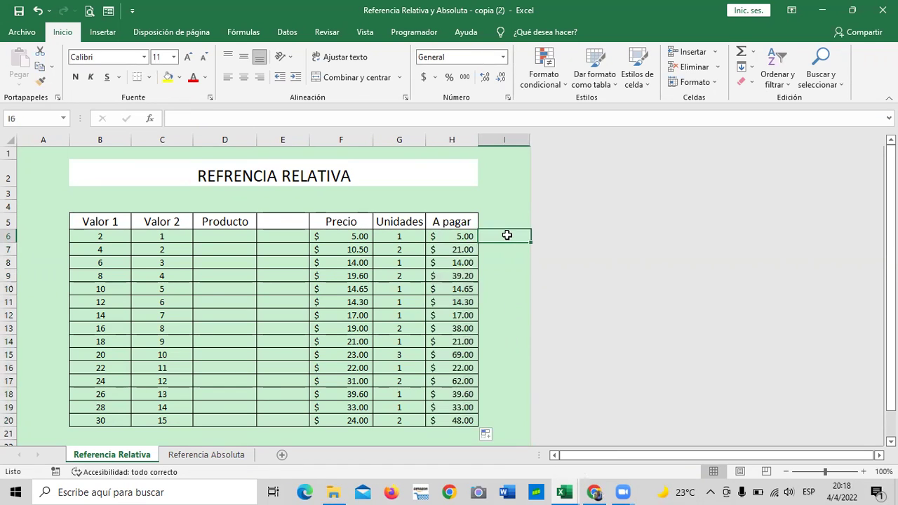
{"action": "left_click", "coordinate": [456, 236]}
{"action": "left_click", "coordinate": [312, 118]}
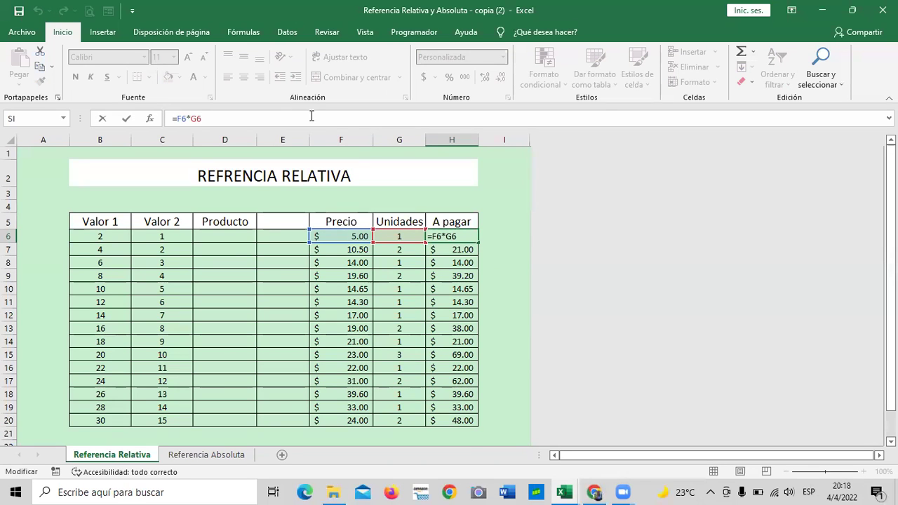
{"action": "key", "text": "Return"}
{"action": "left_click", "coordinate": [446, 409]}
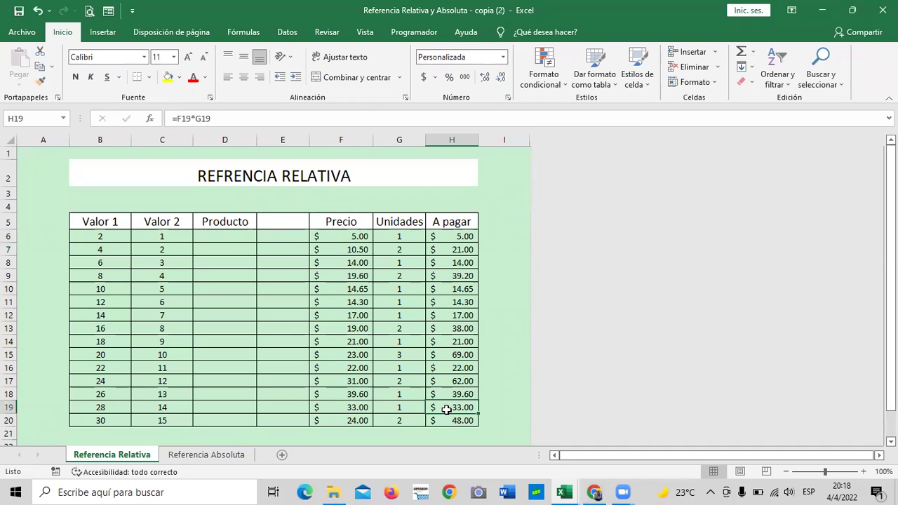
{"action": "left_click", "coordinate": [359, 407]}
{"action": "left_click", "coordinate": [443, 408]}
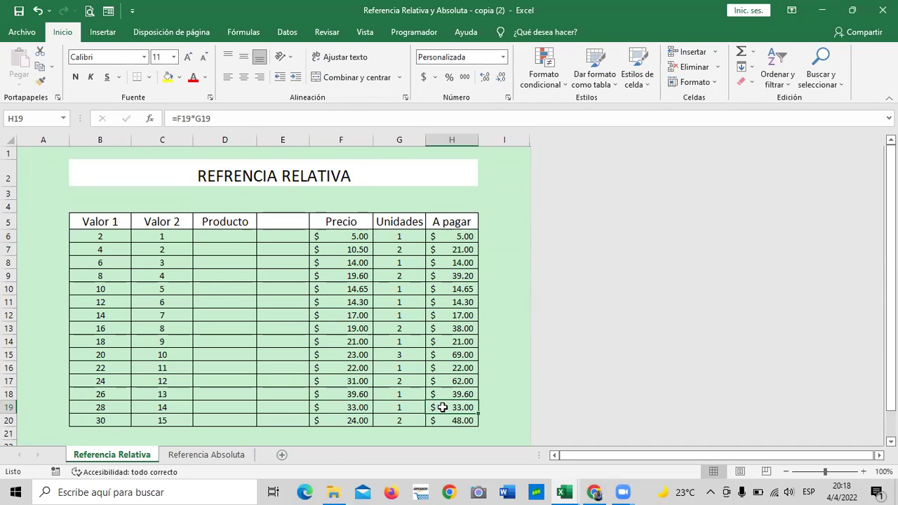
{"action": "left_click", "coordinate": [338, 113]}
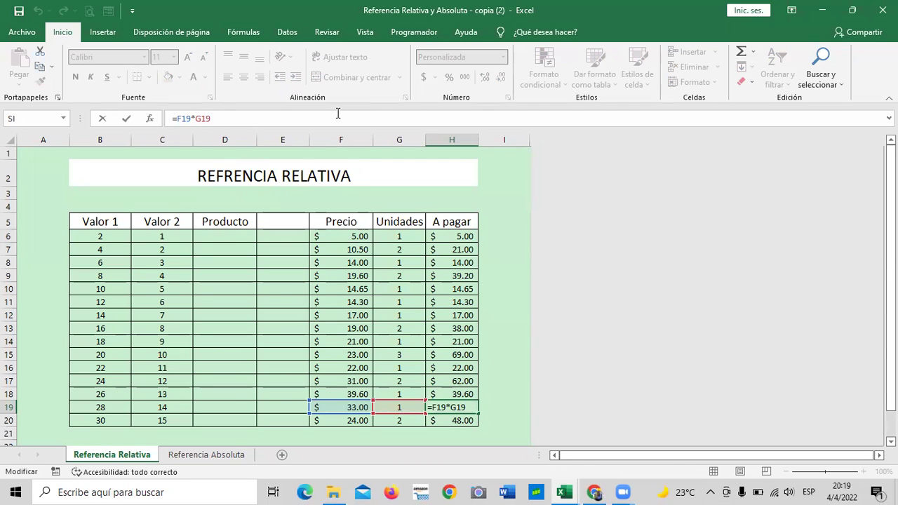
{"action": "key", "text": "Return"}
{"action": "left_click", "coordinate": [453, 238]}
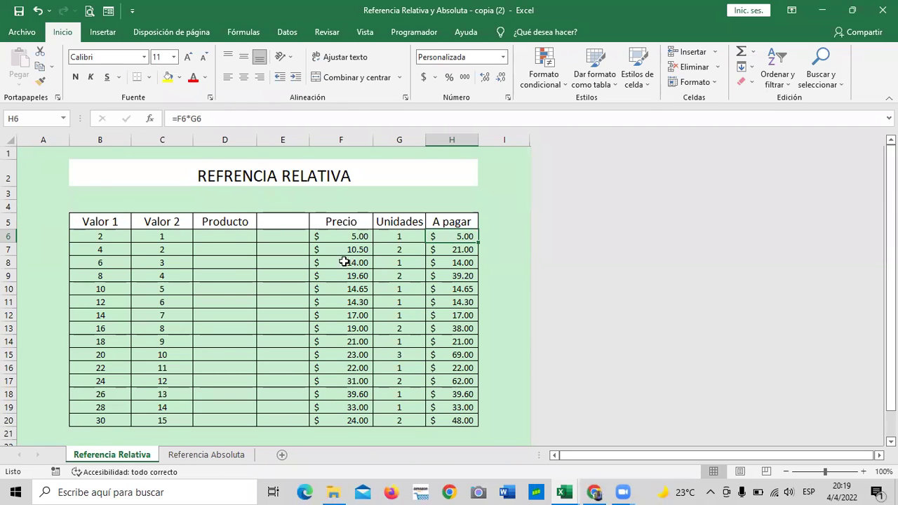
{"action": "left_click", "coordinate": [450, 420]}
{"action": "left_click", "coordinate": [289, 119]}
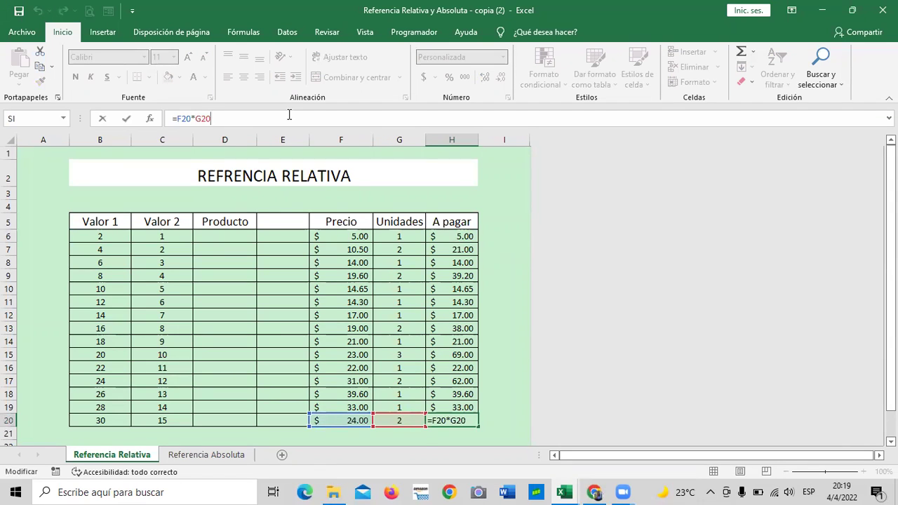
{"action": "key", "text": "Return"}
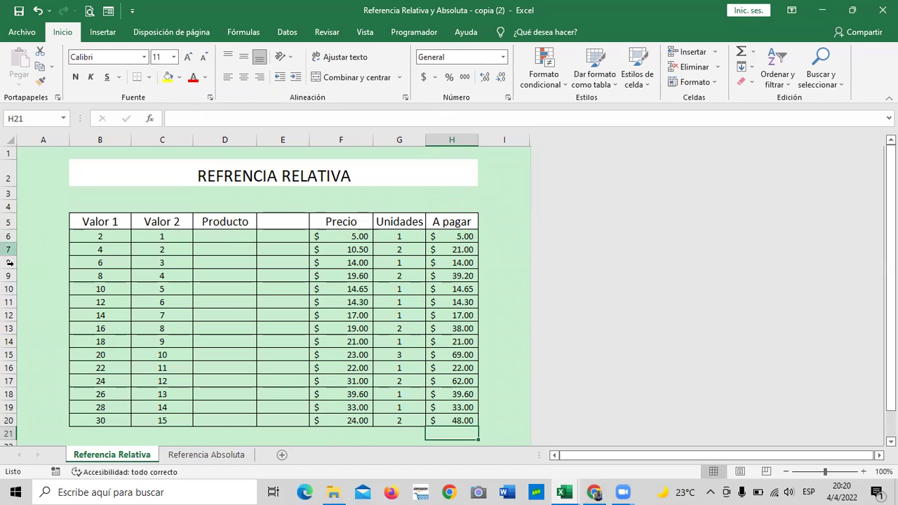
{"action": "left_click", "coordinate": [510, 325]}
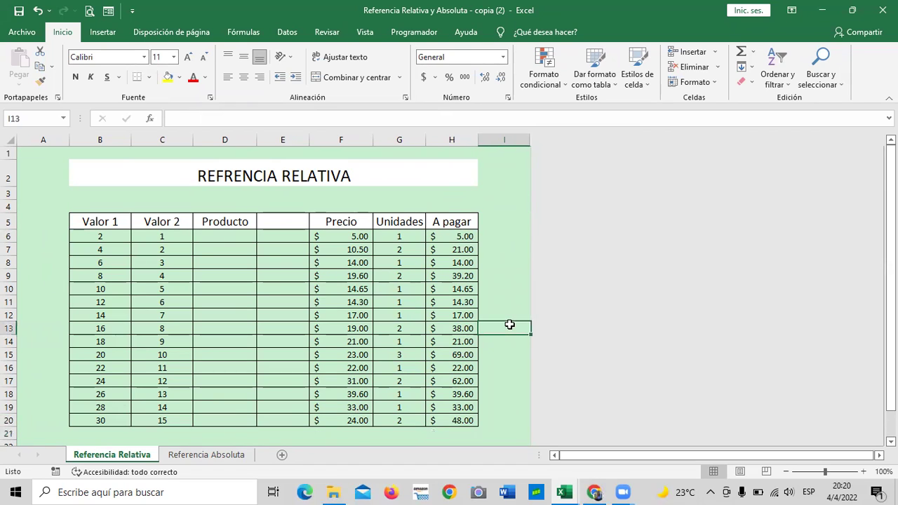
Narrow column I and drag its border to unhide columns J onward, then select M5 and H6
{"action": "left_click_drag", "start_coordinate": [531, 140], "coordinate": [575, 154]}
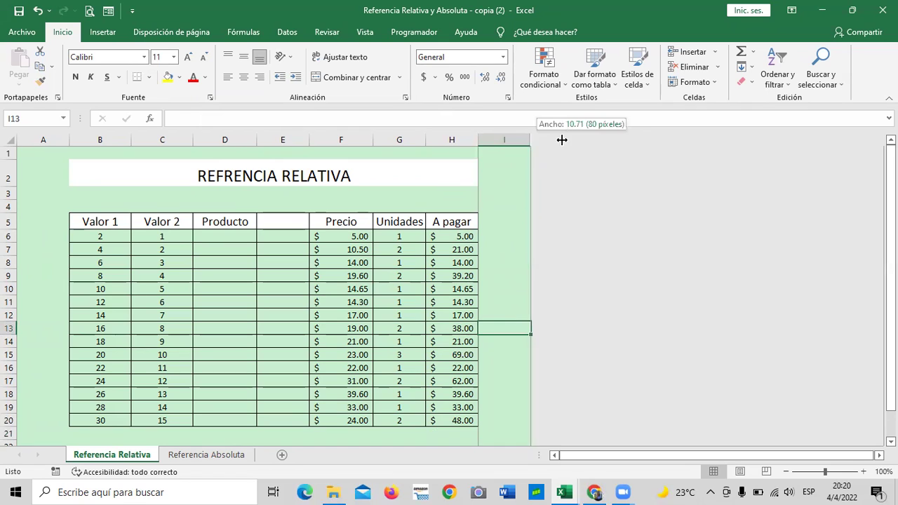
{"action": "left_click", "coordinate": [542, 141]}
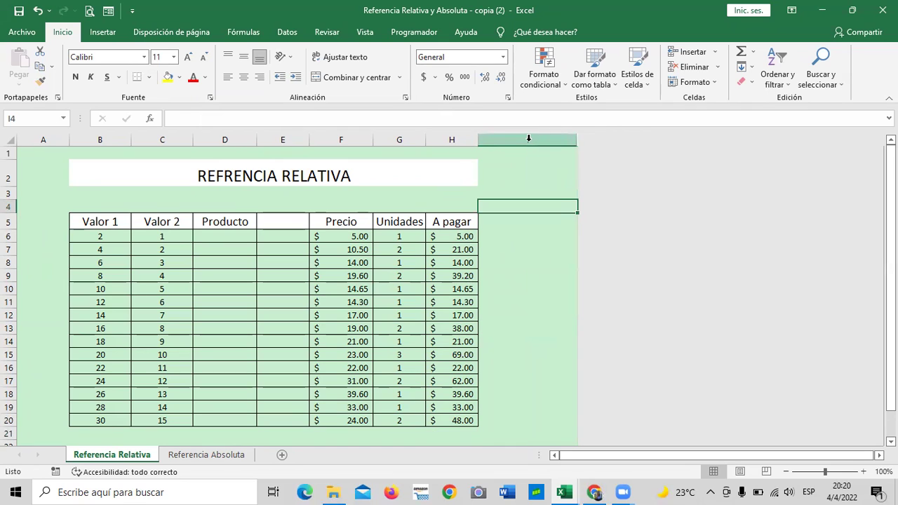
{"action": "left_click_drag", "start_coordinate": [584, 141], "coordinate": [611, 141]}
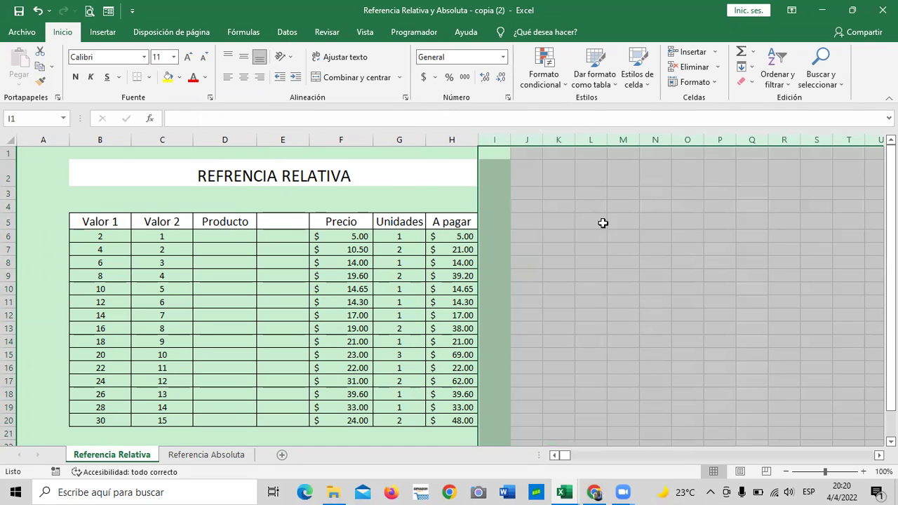
{"action": "left_click", "coordinate": [610, 230]}
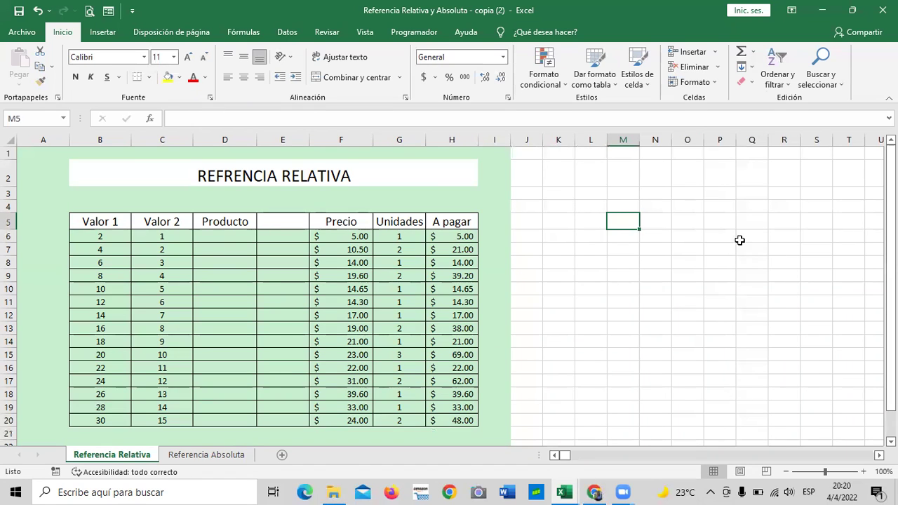
{"action": "left_click", "coordinate": [459, 236]}
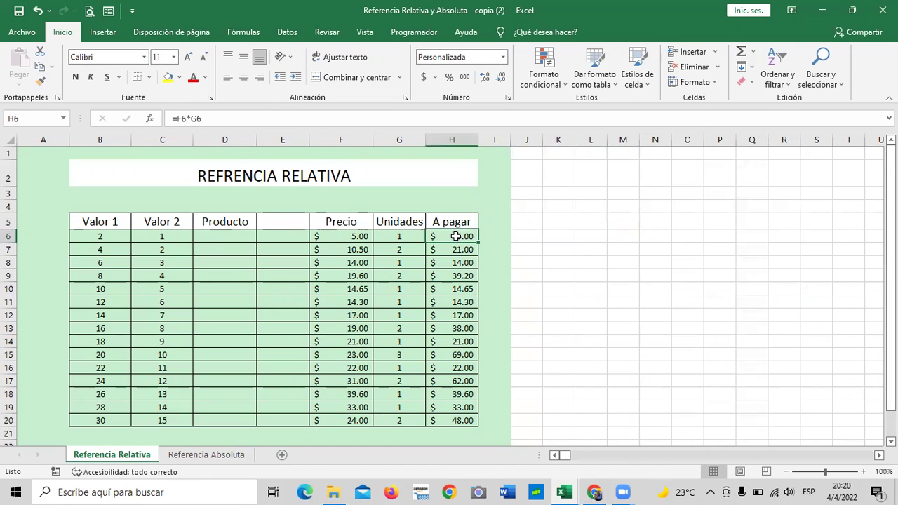
Copy H6's A pagar formula and paste it into P5
{"action": "right_click", "coordinate": [457, 240]}
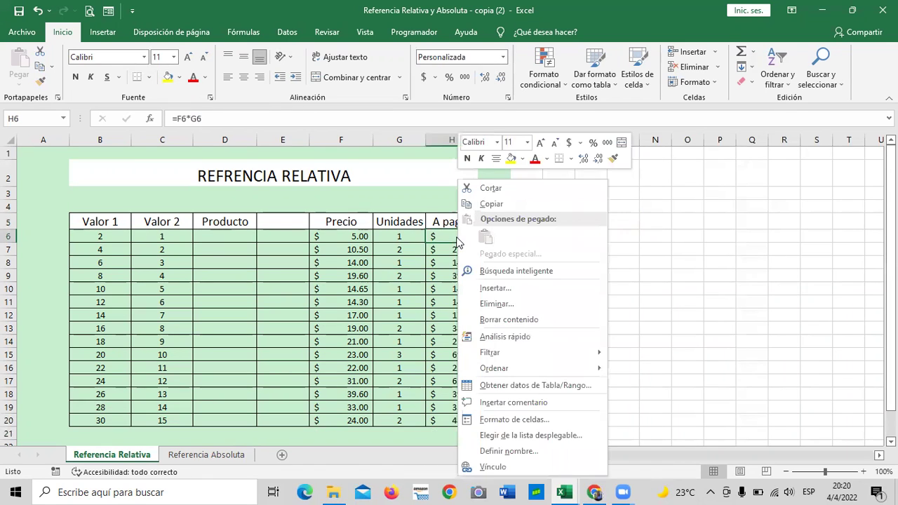
{"action": "left_click", "coordinate": [526, 204]}
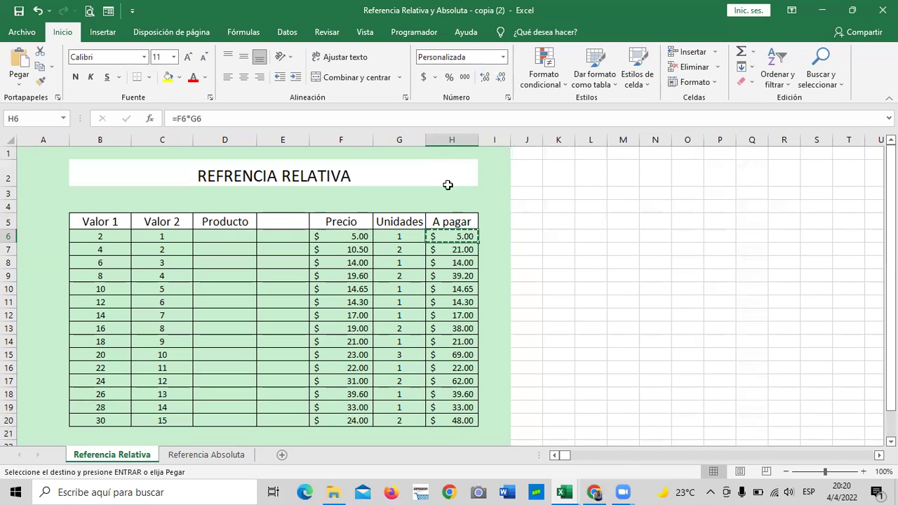
{"action": "left_click", "coordinate": [723, 222]}
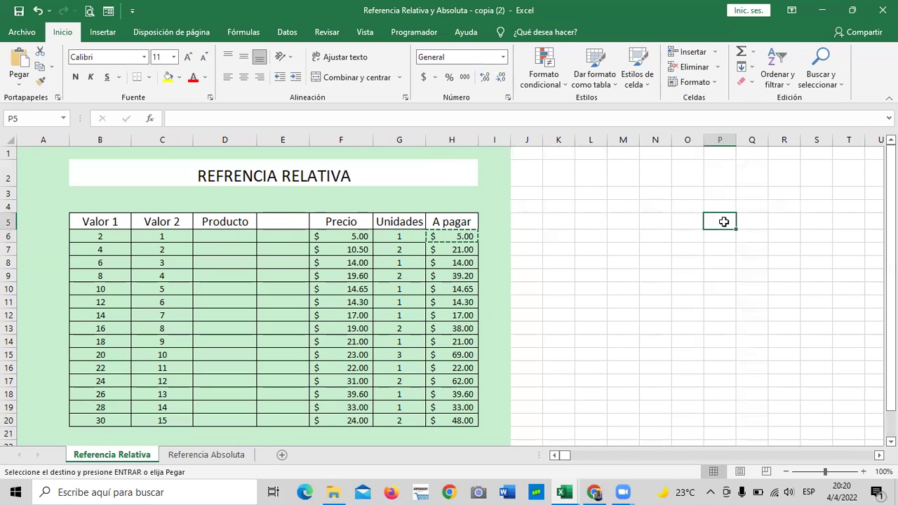
{"action": "key", "text": "ctrl+v"}
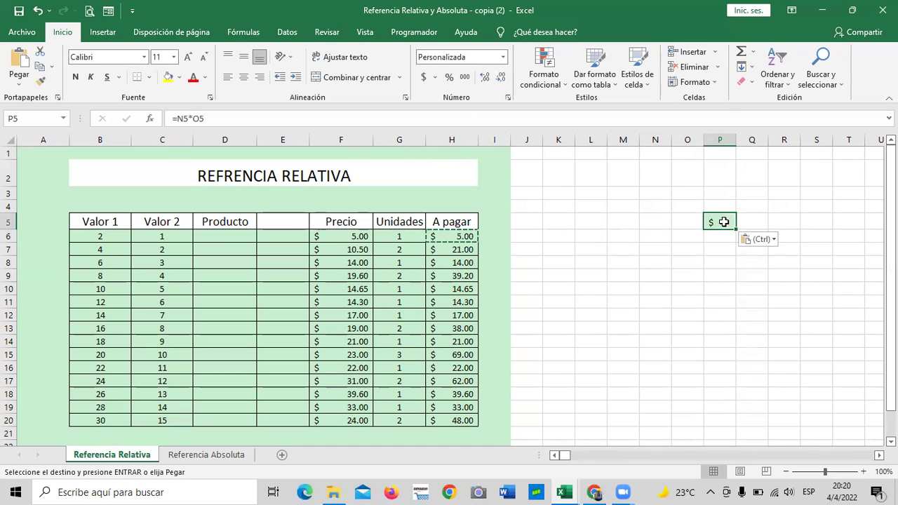
Enter 10 in N5 and O5 and widen column P so P5 shows $ 100.00
{"action": "left_click", "coordinate": [647, 221]}
{"action": "type", "text": "10"}
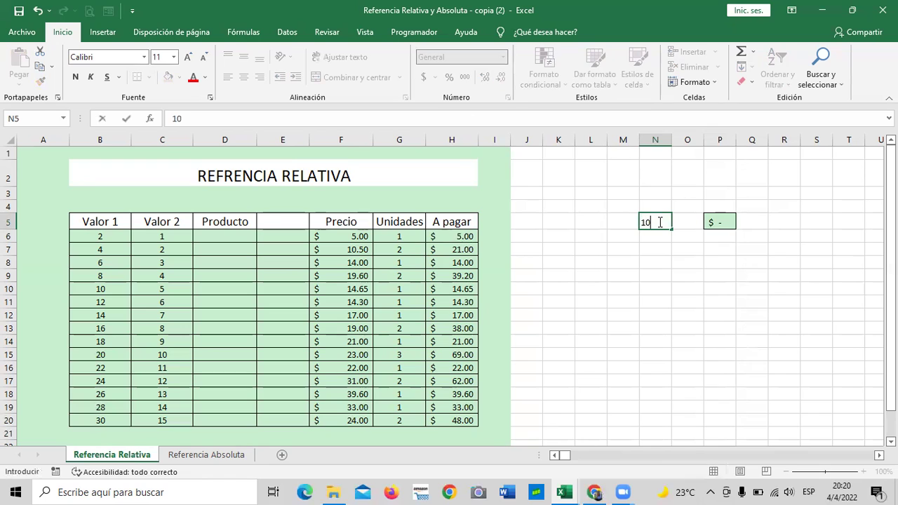
{"action": "key", "text": "Tab"}
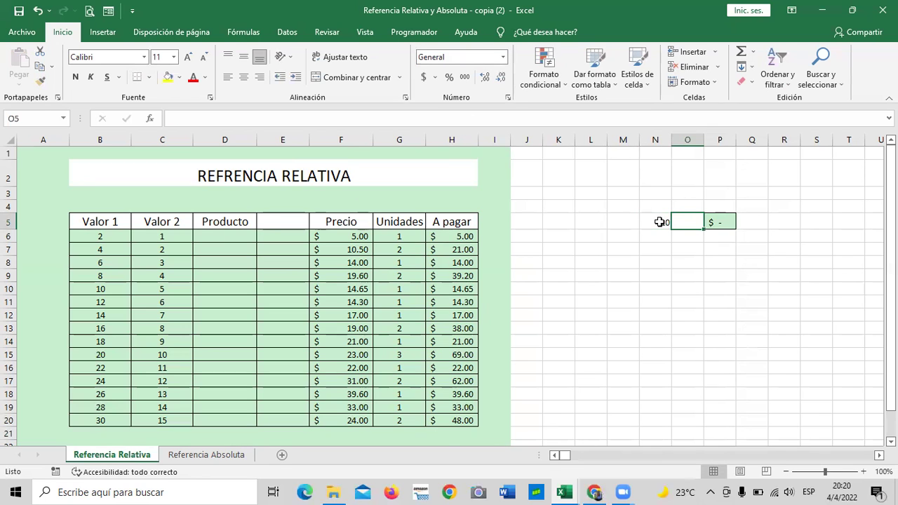
{"action": "left_click", "coordinate": [719, 221]}
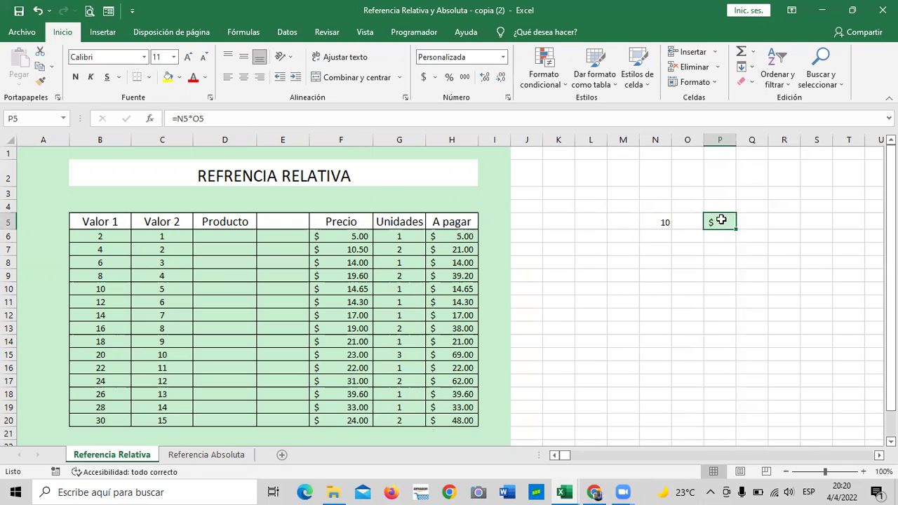
{"action": "left_click", "coordinate": [685, 221]}
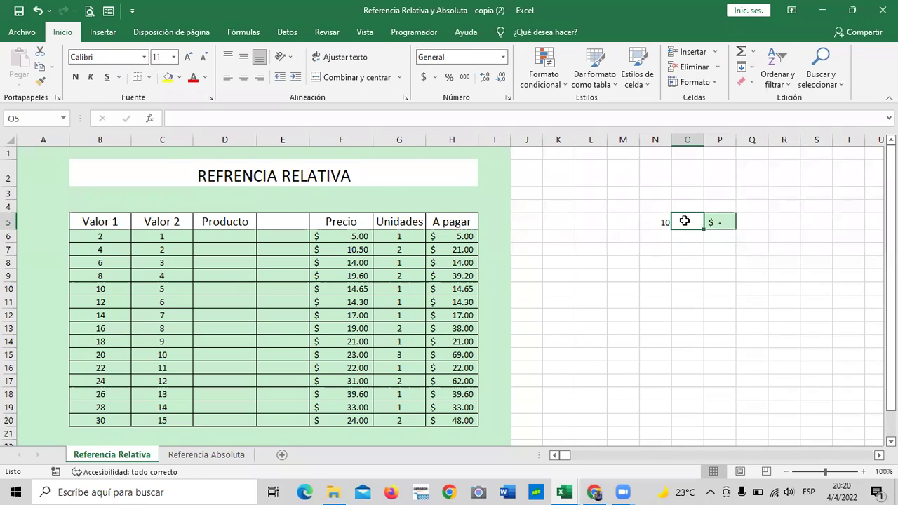
{"action": "type", "text": "10"}
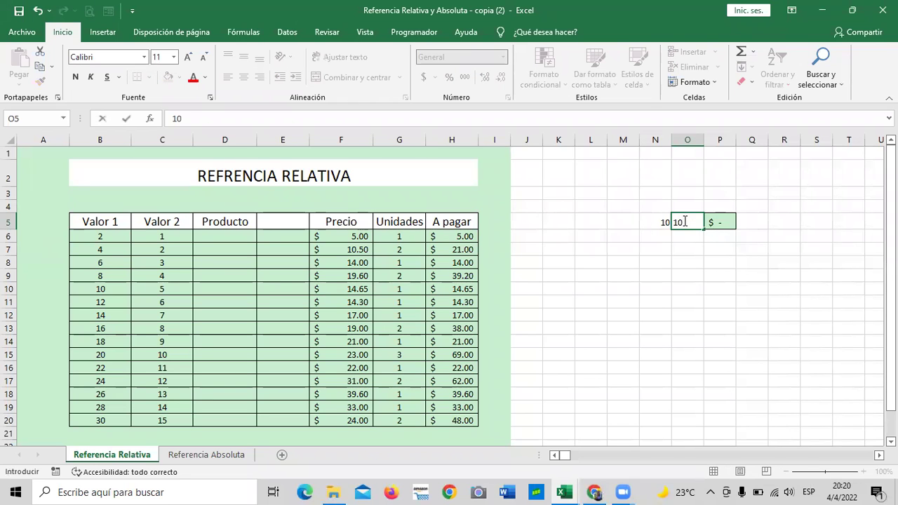
{"action": "key", "text": "Return"}
{"action": "left_click", "coordinate": [723, 223]}
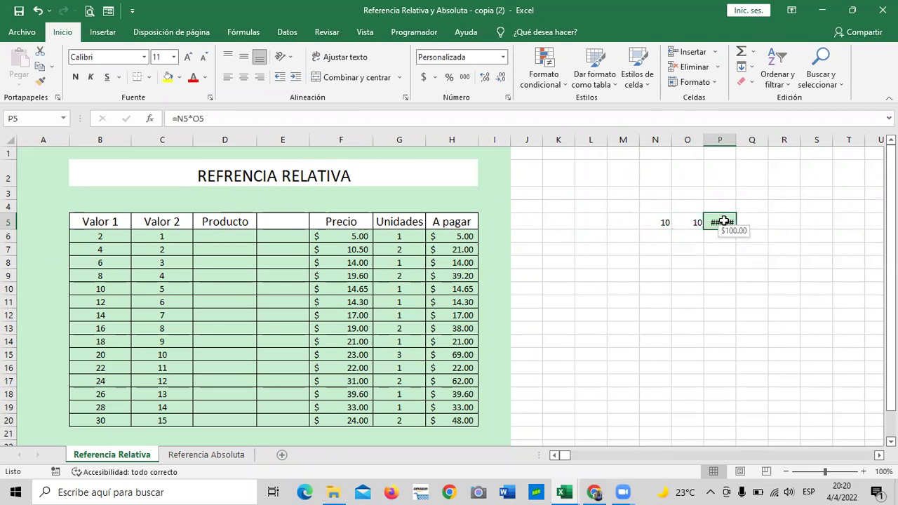
{"action": "left_click_drag", "start_coordinate": [736, 140], "coordinate": [754, 139]}
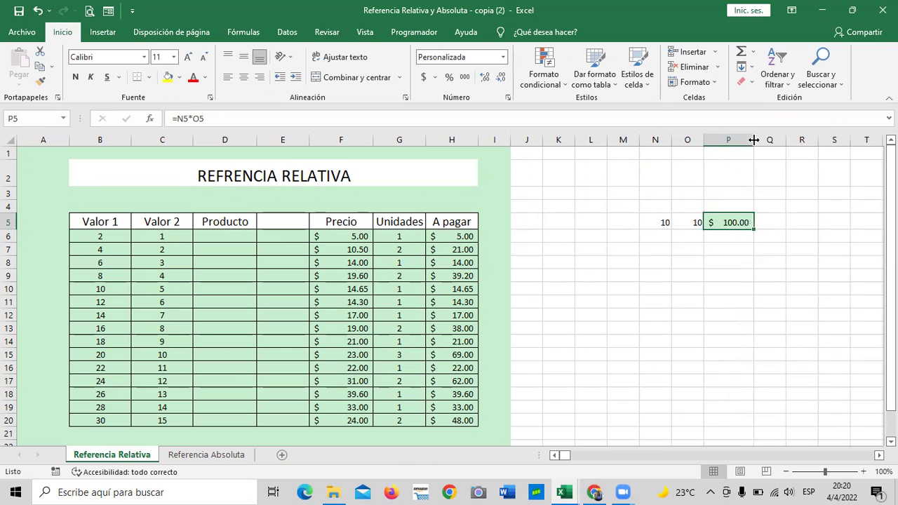
{"action": "left_click", "coordinate": [717, 277]}
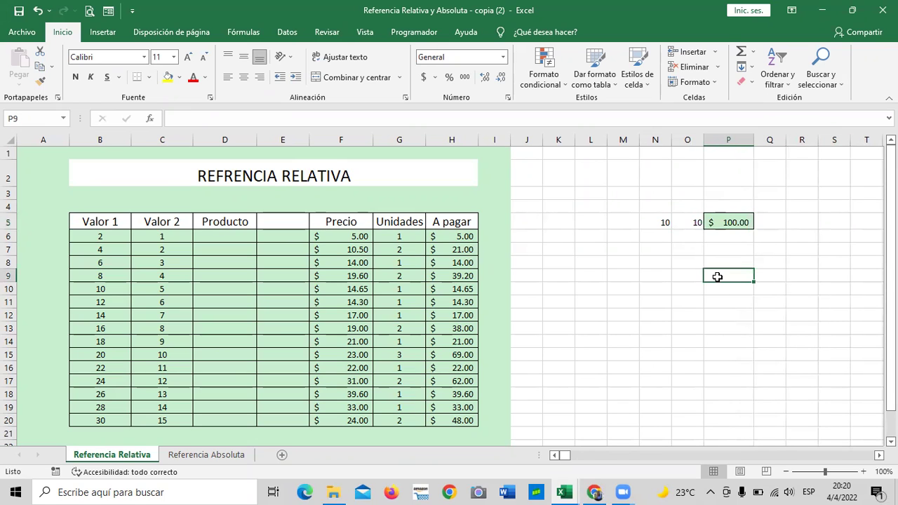
Compare P5's formula with H6's, then enter a test value of 10 in M5
{"action": "left_click", "coordinate": [726, 221]}
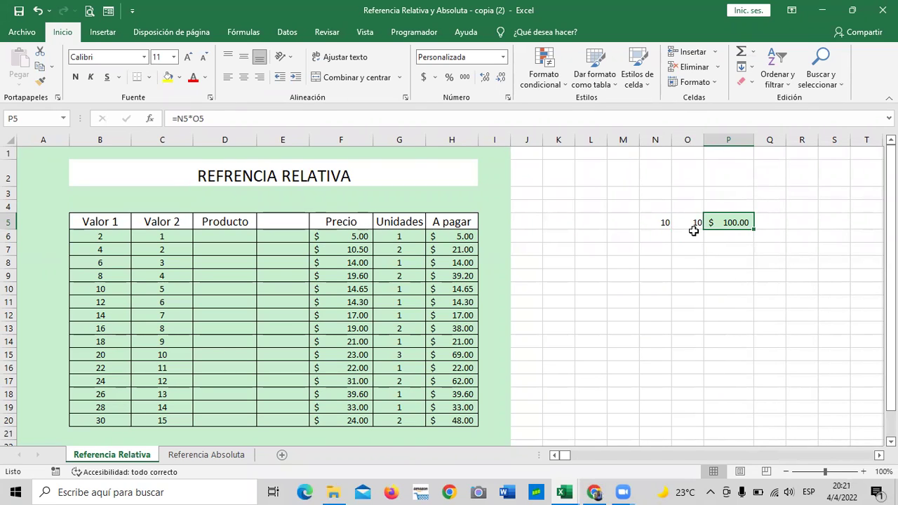
{"action": "left_click", "coordinate": [440, 237]}
{"action": "left_click", "coordinate": [740, 311]}
{"action": "left_click", "coordinate": [616, 223]}
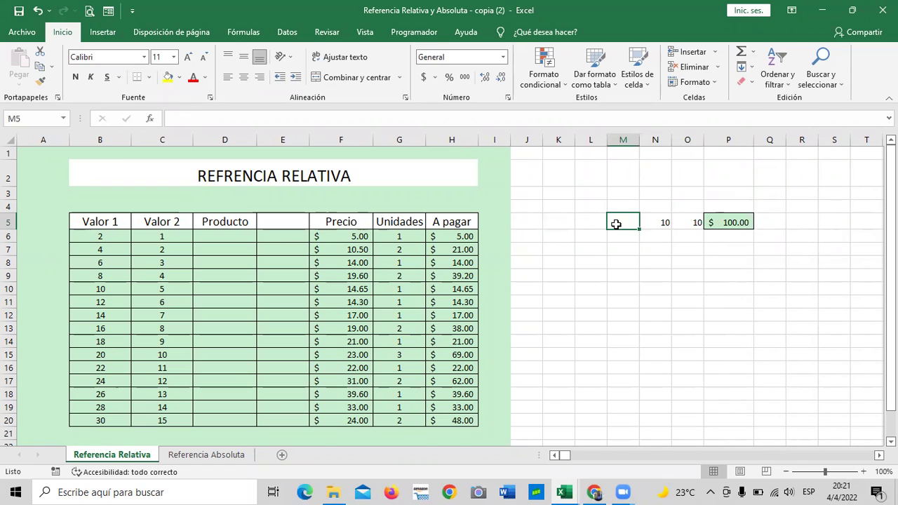
{"action": "type", "text": "10"}
{"action": "key", "text": "Return"}
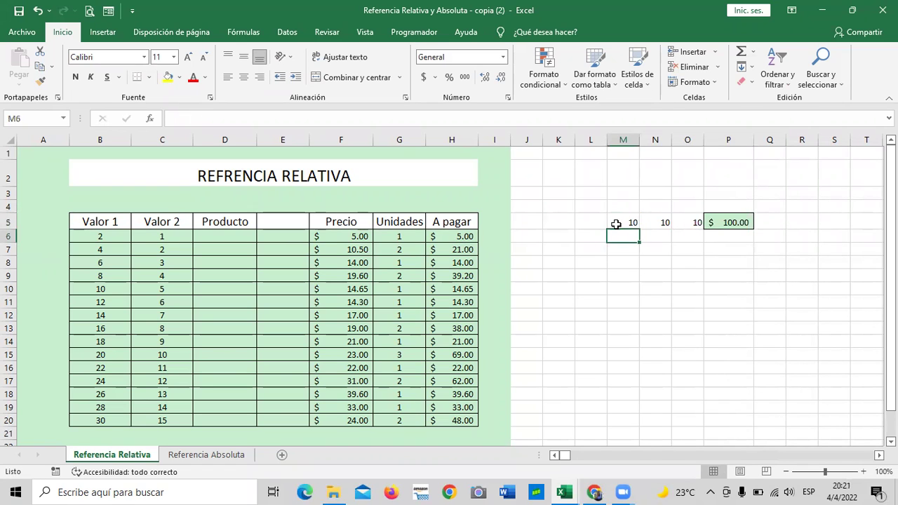
{"action": "left_click_drag", "start_coordinate": [726, 382], "coordinate": [727, 369]}
{"action": "left_click", "coordinate": [625, 222]}
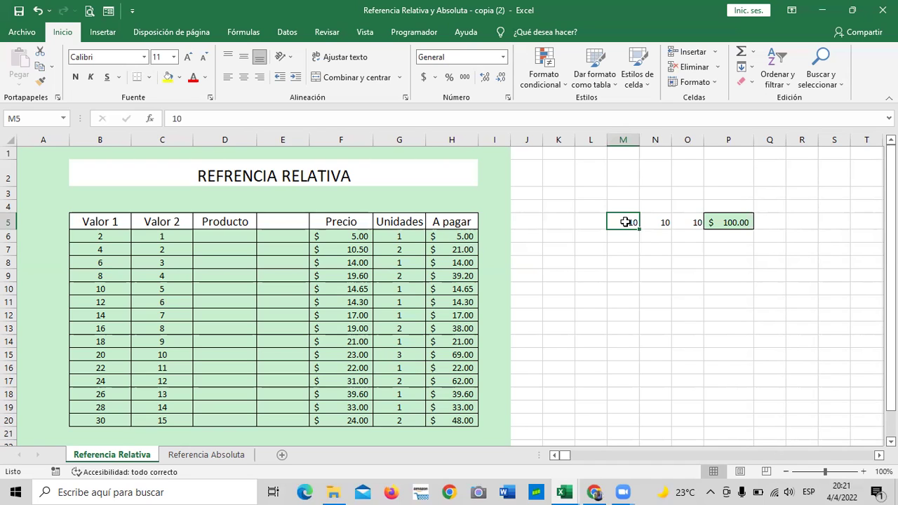
Confirm P5's =N5*O5 uses only N5 and O5, then delete the 10 from M5
{"action": "left_click", "coordinate": [726, 223]}
{"action": "left_click", "coordinate": [288, 118]}
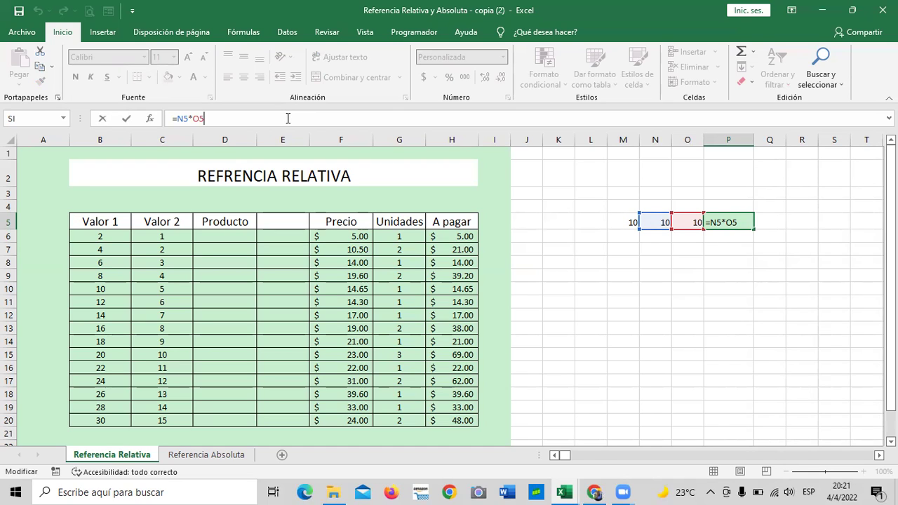
{"action": "left_click", "coordinate": [658, 354]}
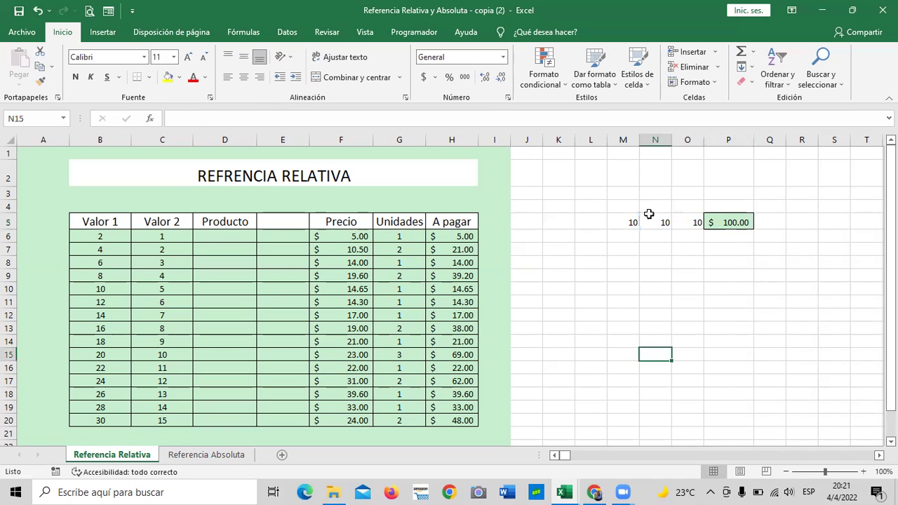
{"action": "left_click", "coordinate": [628, 222]}
{"action": "key", "text": "Delete"}
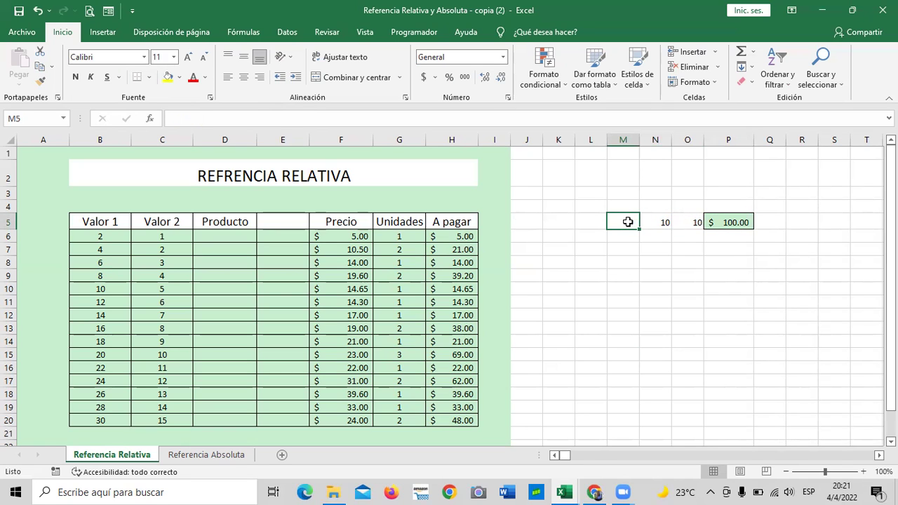
Delete the 10s from N5 and O5 so P5 shows $ -
{"action": "left_click", "coordinate": [619, 284]}
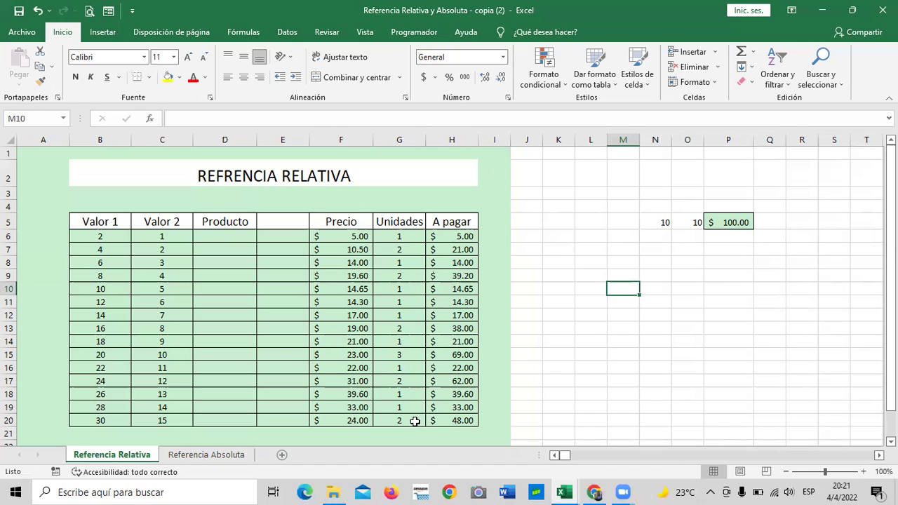
{"action": "left_click_drag", "start_coordinate": [591, 420], "coordinate": [623, 420]}
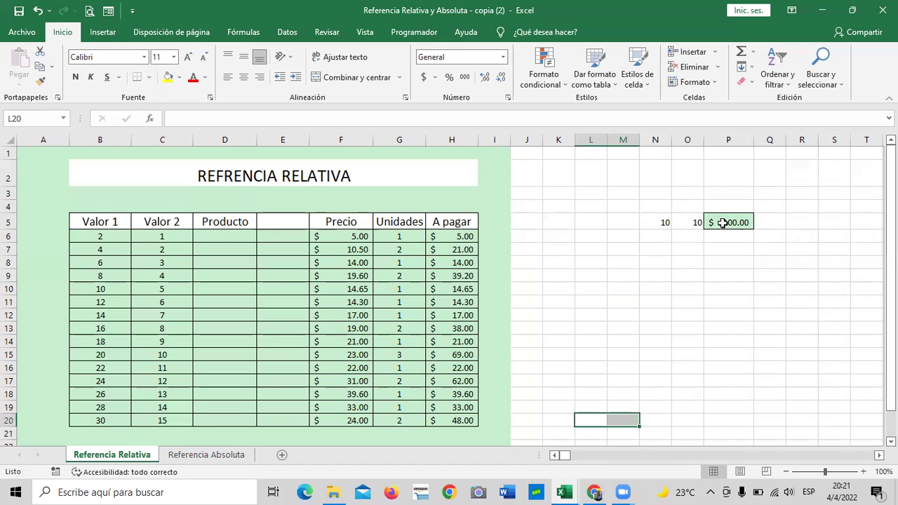
{"action": "left_click", "coordinate": [660, 222]}
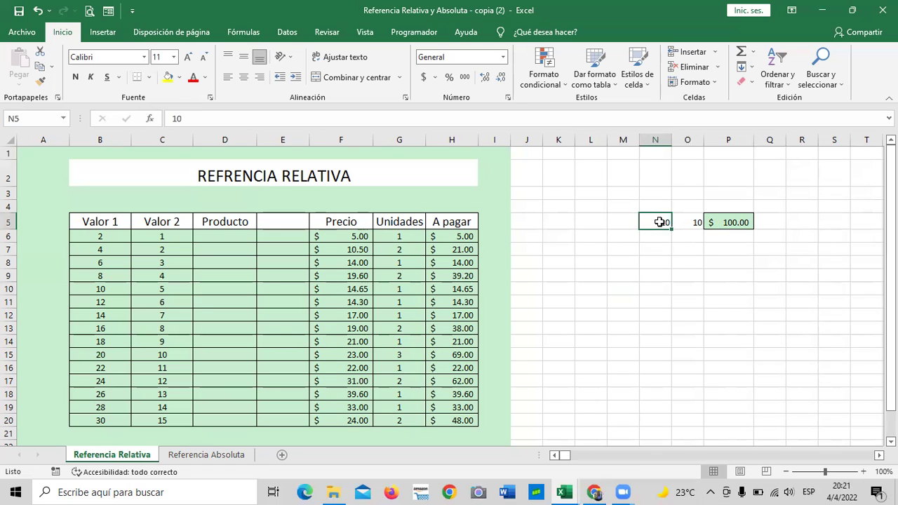
{"action": "key", "text": "Delete"}
{"action": "left_click", "coordinate": [688, 222]}
{"action": "key", "text": "Delete"}
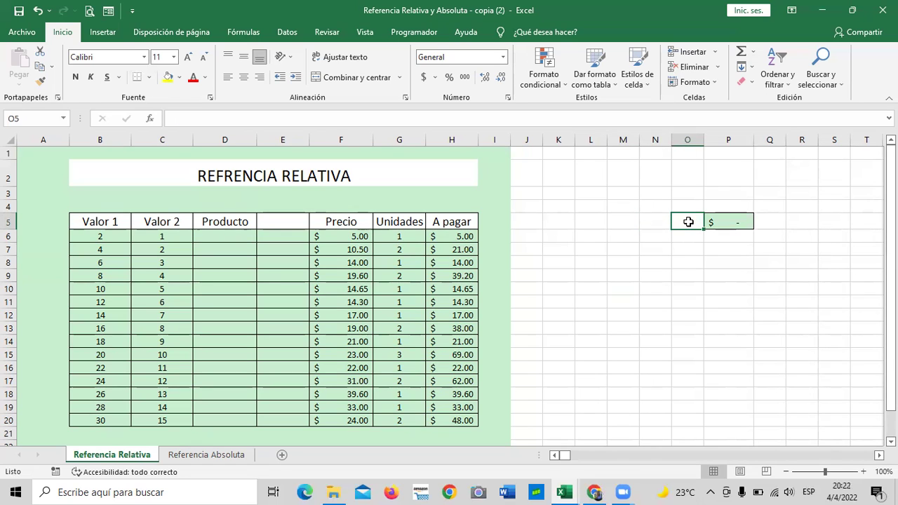
Enter 10 in both Q5 and R5 and check the two values
{"action": "left_click", "coordinate": [775, 221]}
{"action": "type", "text": "10"}
{"action": "key", "text": "Tab"}
{"action": "type", "text": "10"}
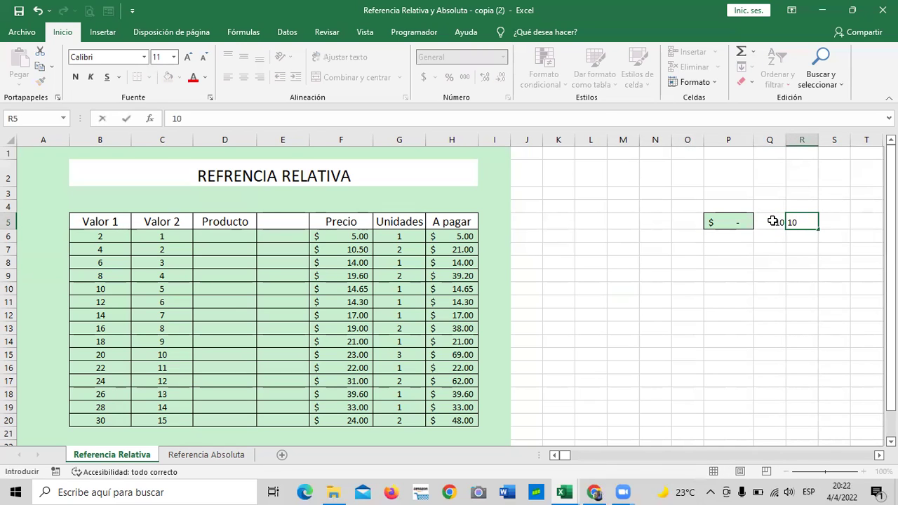
{"action": "key", "text": "Return"}
{"action": "left_click", "coordinate": [770, 265]}
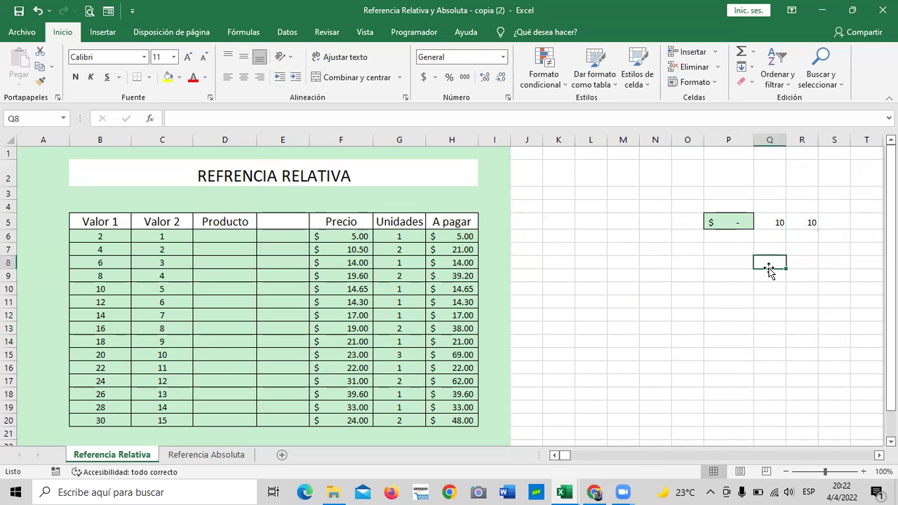
{"action": "left_click", "coordinate": [771, 224]}
{"action": "left_click", "coordinate": [806, 221]}
Inspect the A pagar formula =F6*G6 in H6 for comparison
{"action": "left_click", "coordinate": [441, 238]}
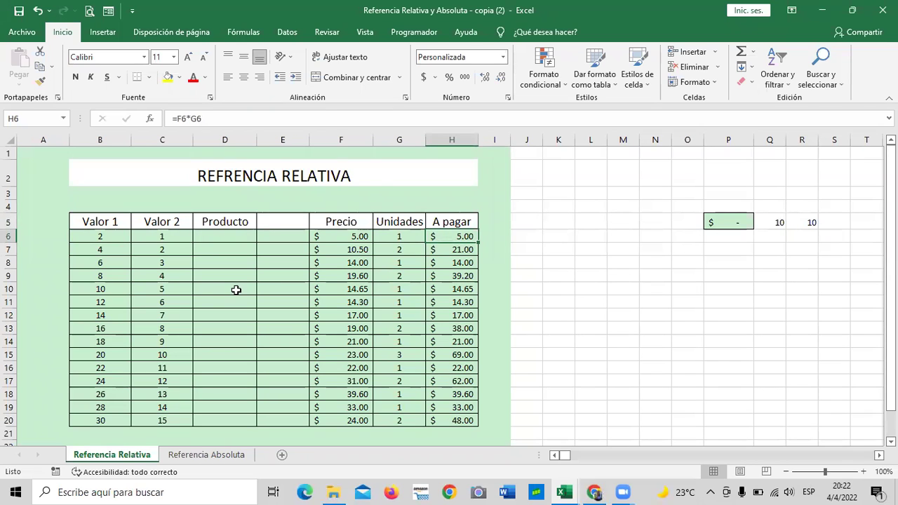
{"action": "left_click", "coordinate": [562, 302]}
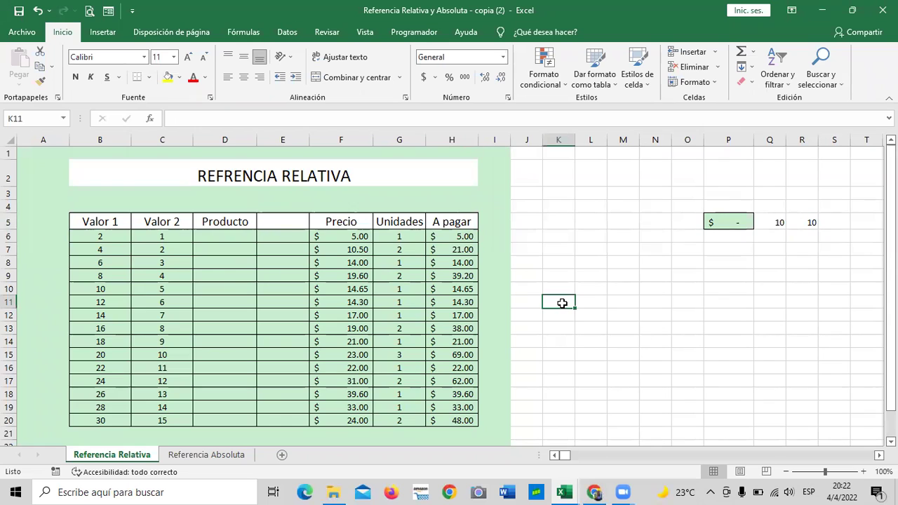
{"action": "scroll", "coordinate": [562, 299], "scroll_direction": "down", "scroll_amount": 2}
{"action": "scroll", "coordinate": [519, 352], "scroll_direction": "up", "scroll_amount": 2}
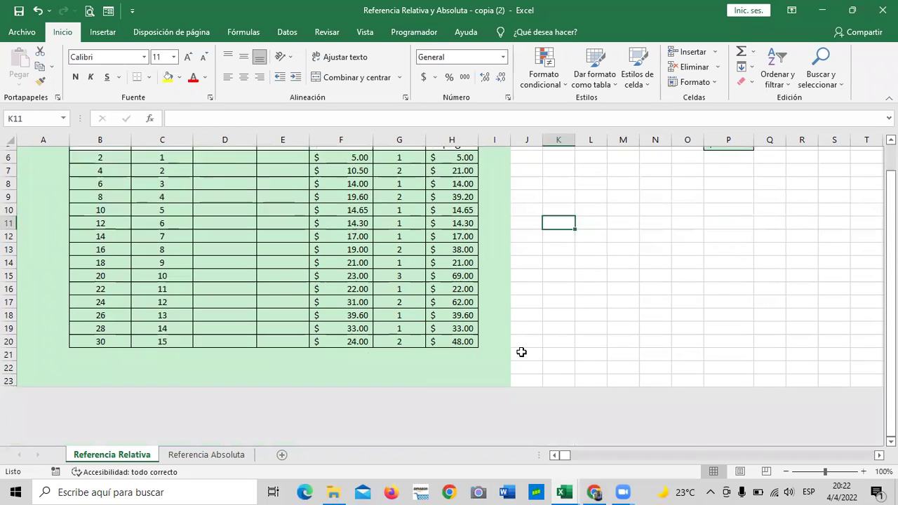
{"action": "left_click", "coordinate": [570, 223]}
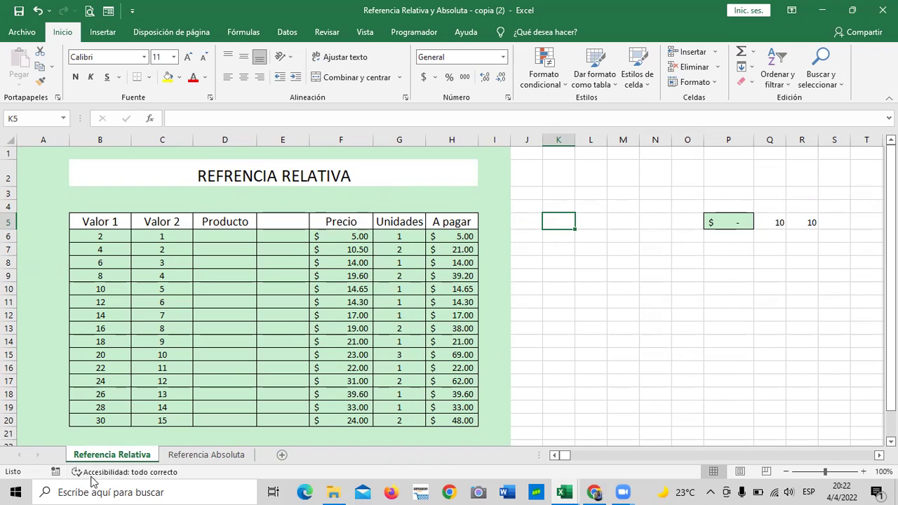
Go to the Referencia Absoluta sheet and inspect the 13% rate in G5 and D5's =B5*$G$5 formula
{"action": "left_click", "coordinate": [197, 458]}
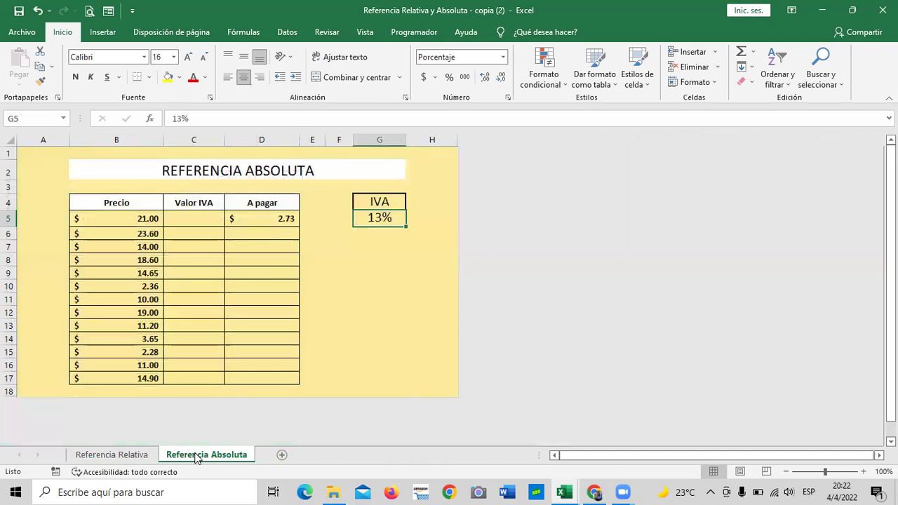
{"action": "left_click", "coordinate": [395, 254]}
{"action": "left_click", "coordinate": [378, 217]}
{"action": "left_click", "coordinate": [386, 262]}
{"action": "left_click", "coordinate": [135, 452]}
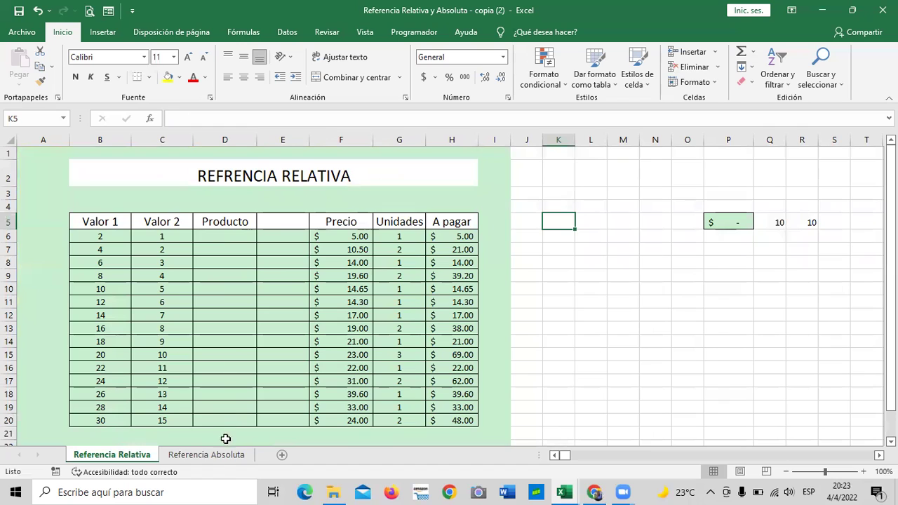
{"action": "left_click", "coordinate": [216, 458]}
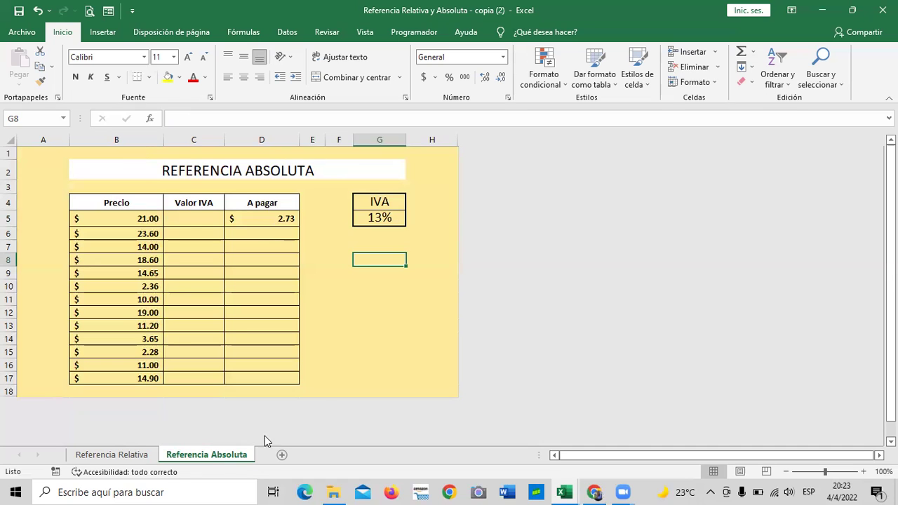
{"action": "left_click", "coordinate": [367, 316]}
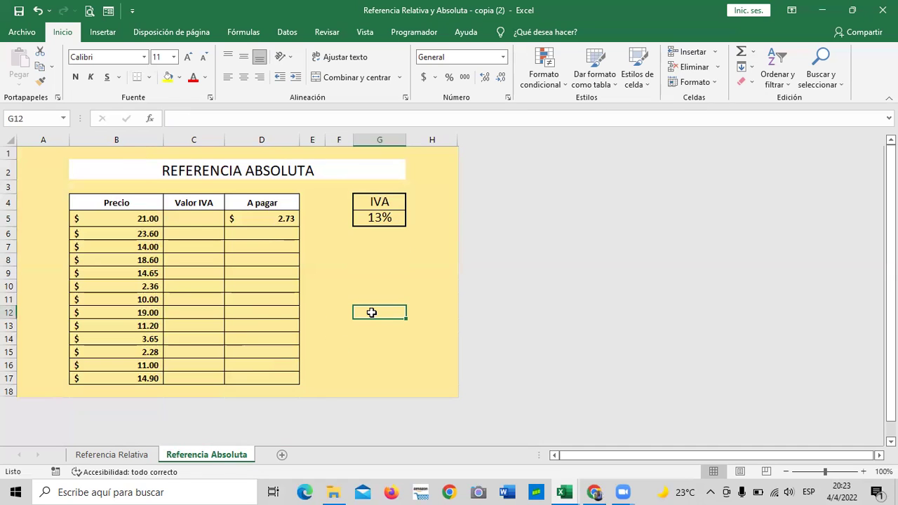
{"action": "left_click", "coordinate": [265, 216]}
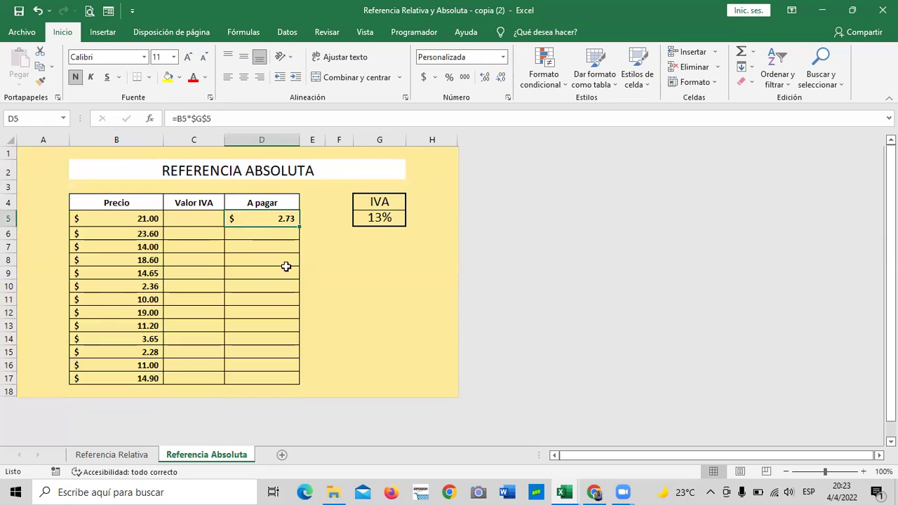
Clear the A pagar result in D5 and review the Precio column prices
{"action": "key", "text": "Delete"}
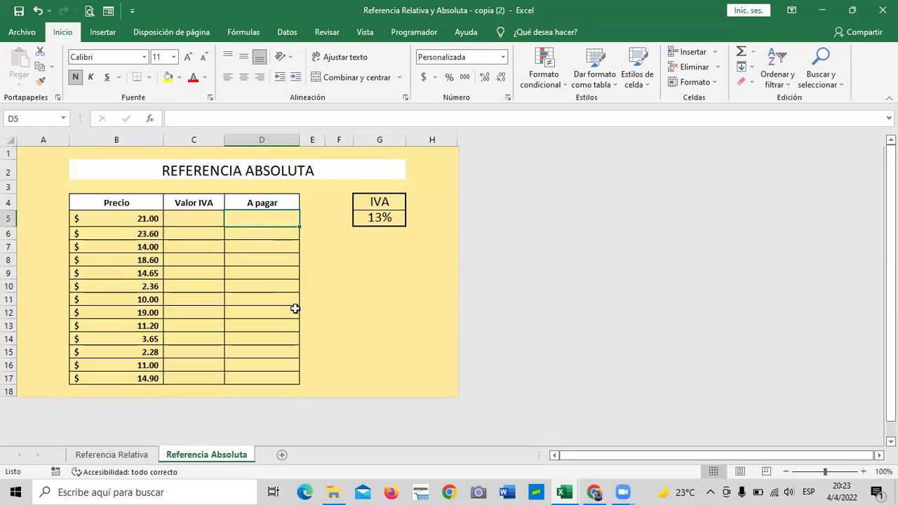
{"action": "left_click", "coordinate": [406, 289]}
{"action": "left_click", "coordinate": [140, 218]}
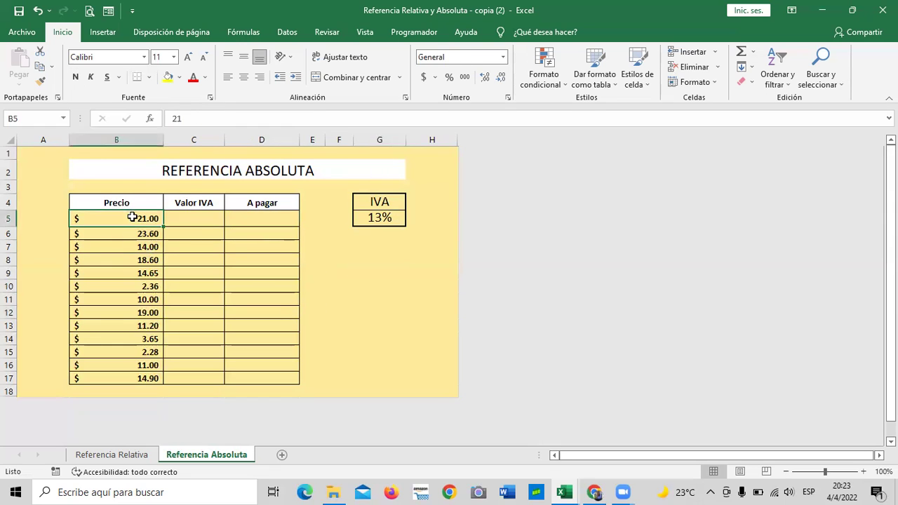
{"action": "left_click", "coordinate": [134, 273]}
{"action": "left_click", "coordinate": [136, 365]}
{"action": "left_click", "coordinate": [132, 391]}
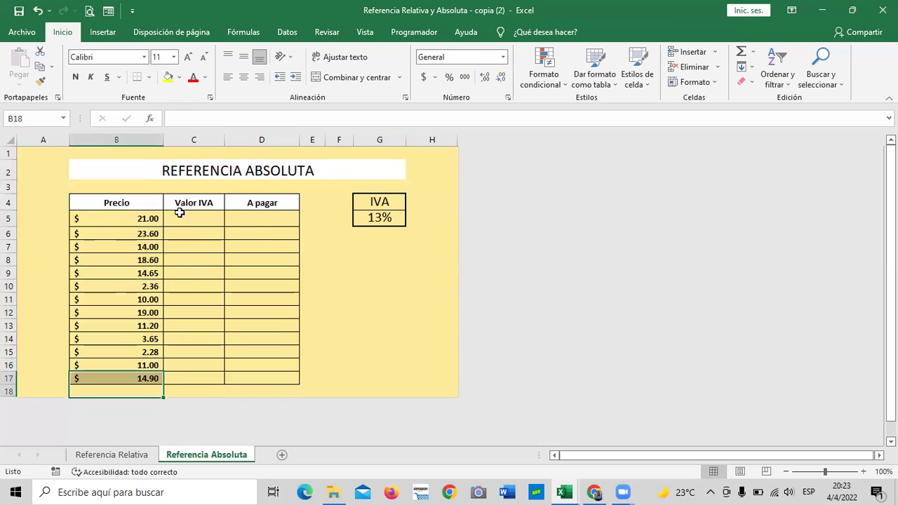
{"action": "left_click_drag", "start_coordinate": [180, 219], "coordinate": [192, 235]}
{"action": "left_click", "coordinate": [410, 264]}
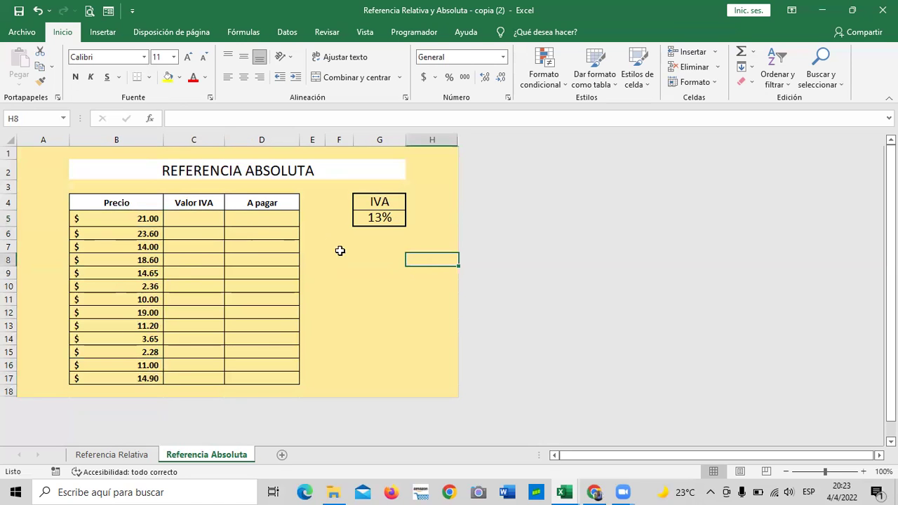
Enter =B5*13% in C5 as the first Valor IVA amount
{"action": "left_click", "coordinate": [196, 221]}
{"action": "type", "text": "="}
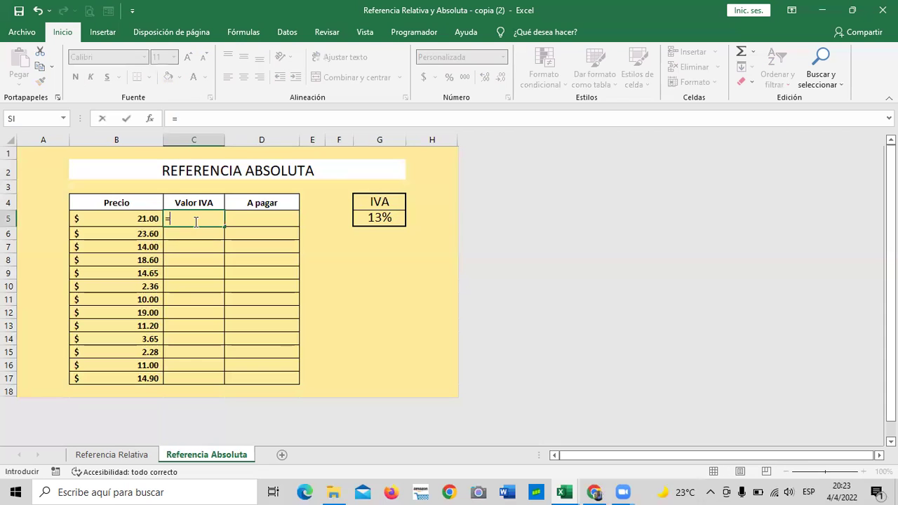
{"action": "left_click", "coordinate": [135, 218]}
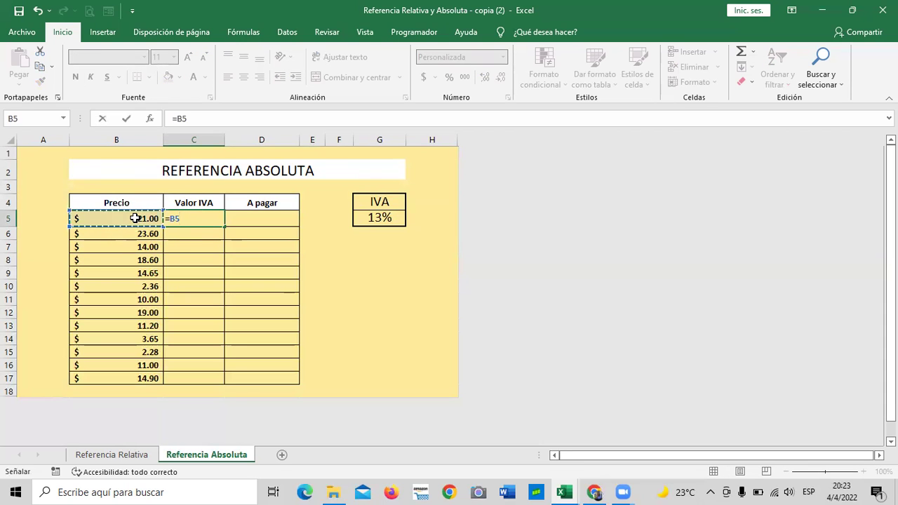
{"action": "type", "text": "*13"}
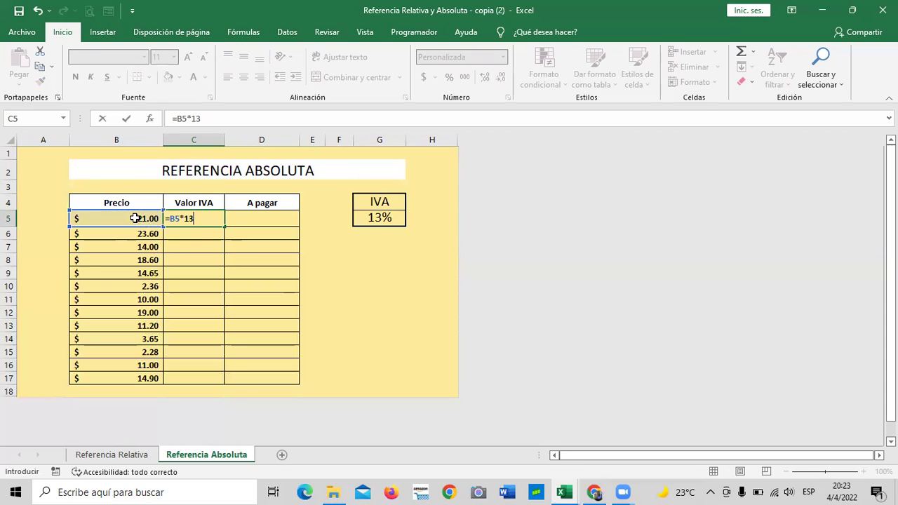
{"action": "type", "text": "%"}
{"action": "key", "text": "ctrl+Return"}
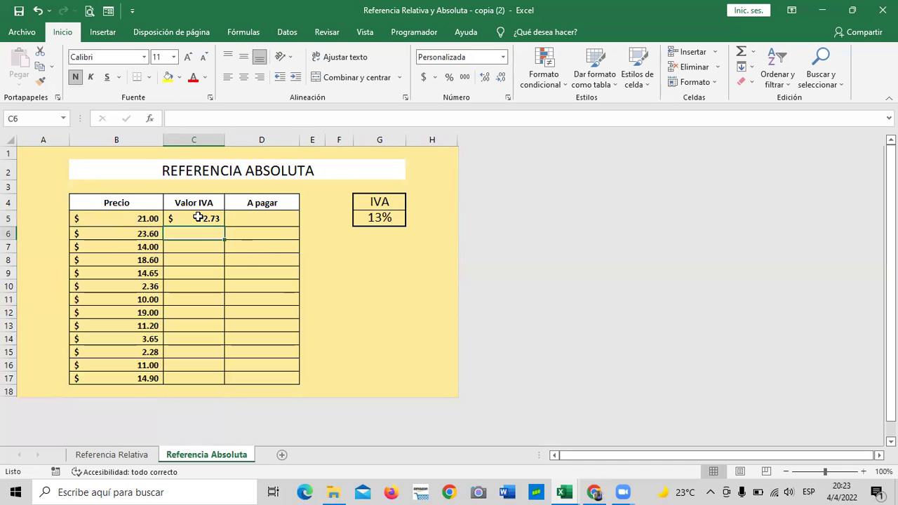
Fill the C5 formula down to C17, then clear C5:C17 again
{"action": "left_click_drag", "start_coordinate": [225, 226], "coordinate": [236, 372]}
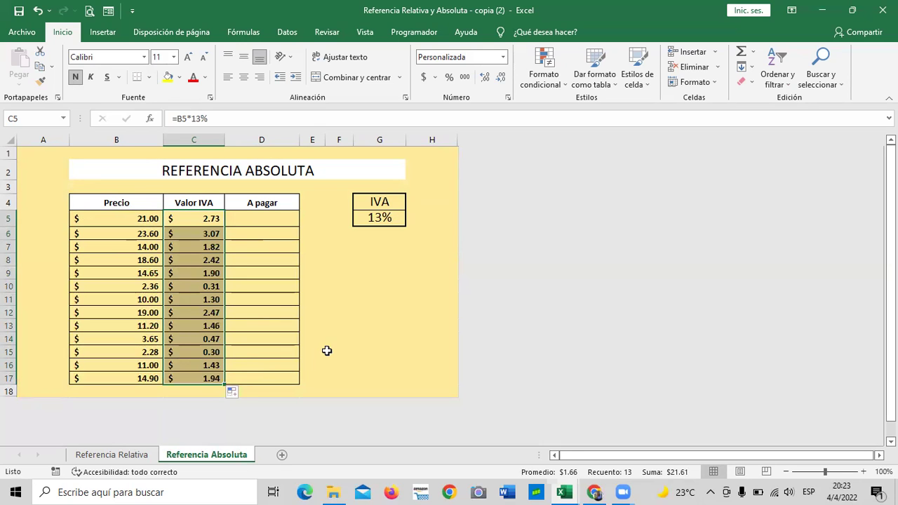
{"action": "left_click", "coordinate": [349, 341]}
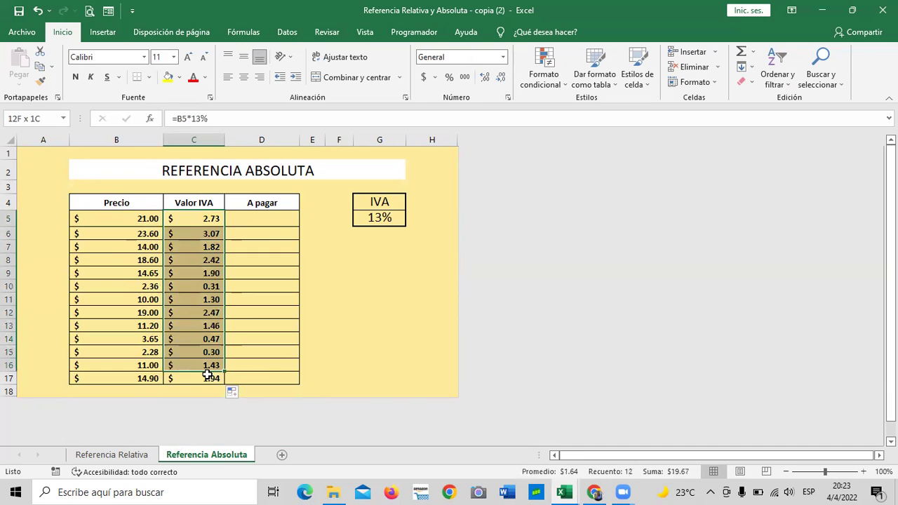
{"action": "left_click_drag", "start_coordinate": [199, 216], "coordinate": [209, 378]}
{"action": "key", "text": "Delete"}
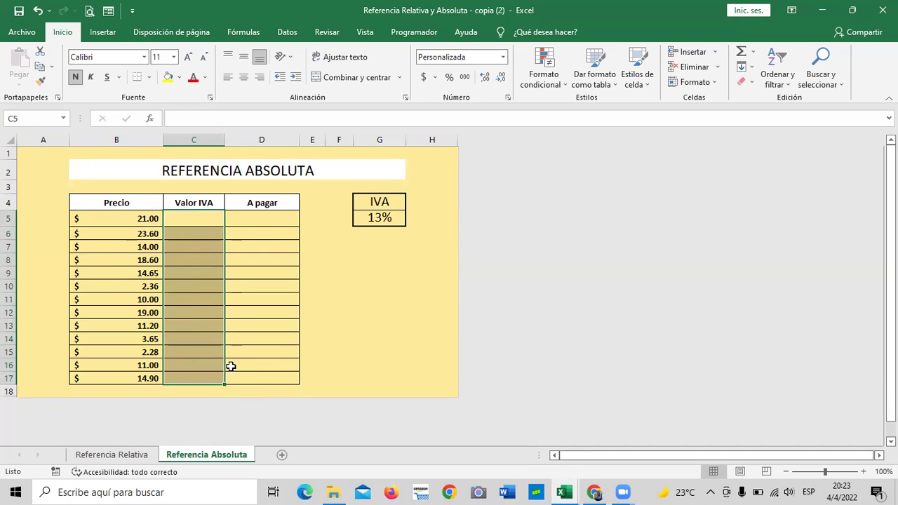
Enter =B5*$G$5 in C5, locking the 13% rate cell absolutely
{"action": "left_click", "coordinate": [371, 303]}
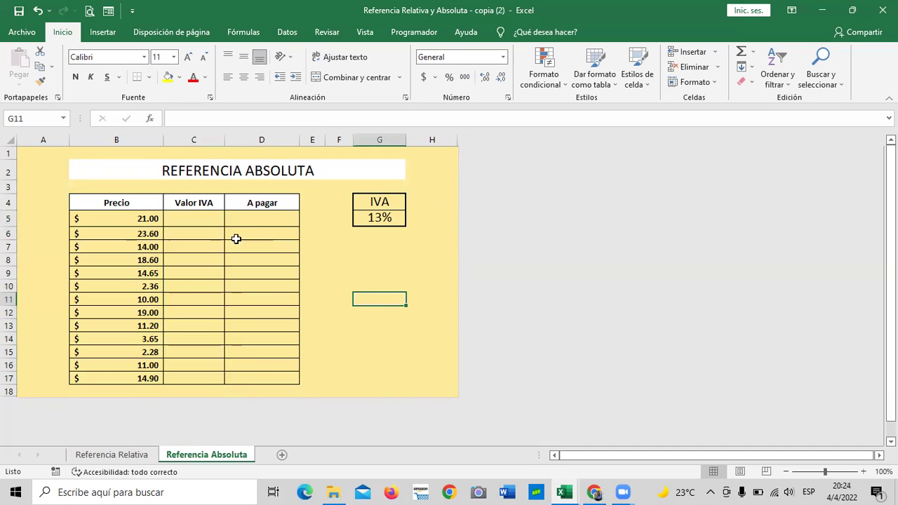
{"action": "left_click", "coordinate": [205, 219]}
{"action": "left_click", "coordinate": [379, 218]}
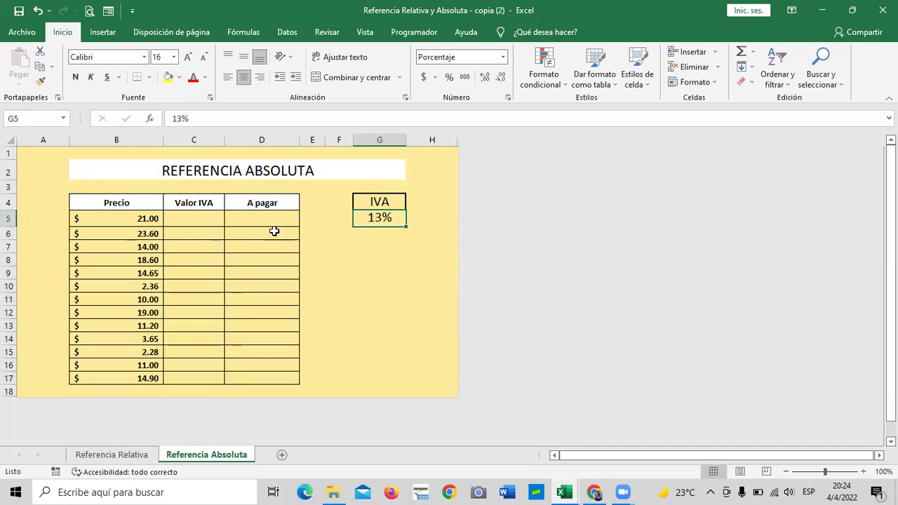
{"action": "left_click", "coordinate": [204, 218]}
{"action": "type", "text": "="}
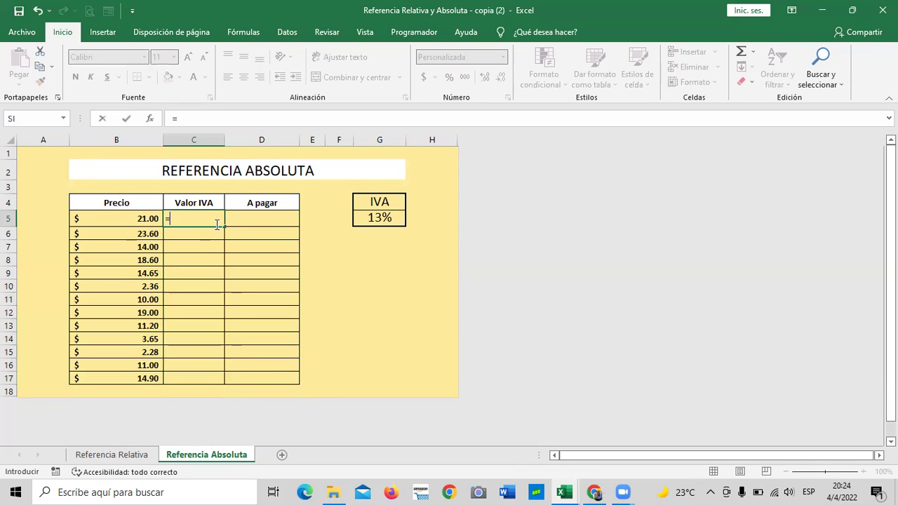
{"action": "left_click", "coordinate": [130, 219]}
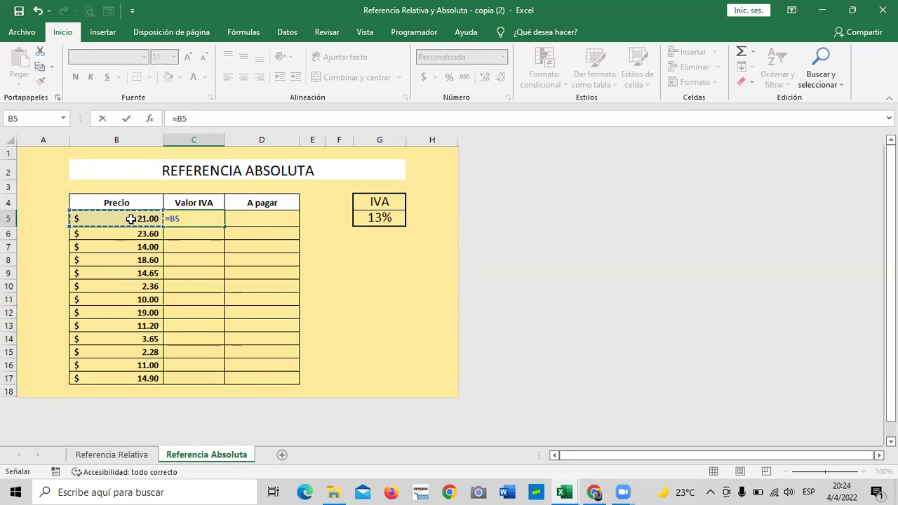
{"action": "type", "text": "*"}
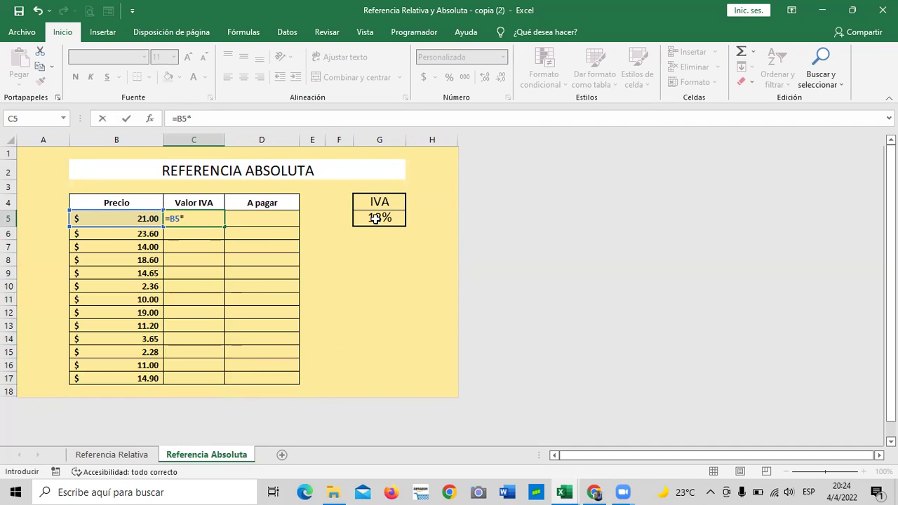
{"action": "left_click", "coordinate": [376, 219]}
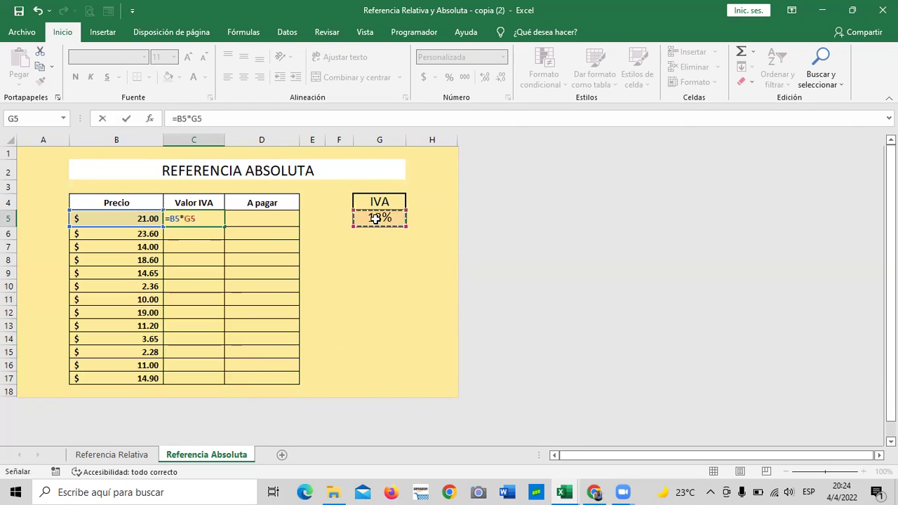
{"action": "left_click", "coordinate": [179, 118]}
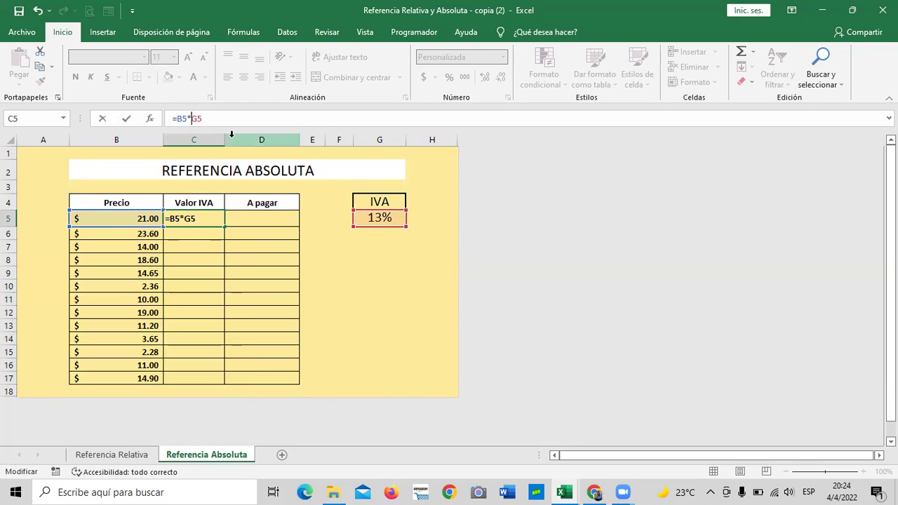
{"action": "type", "text": "$G"}
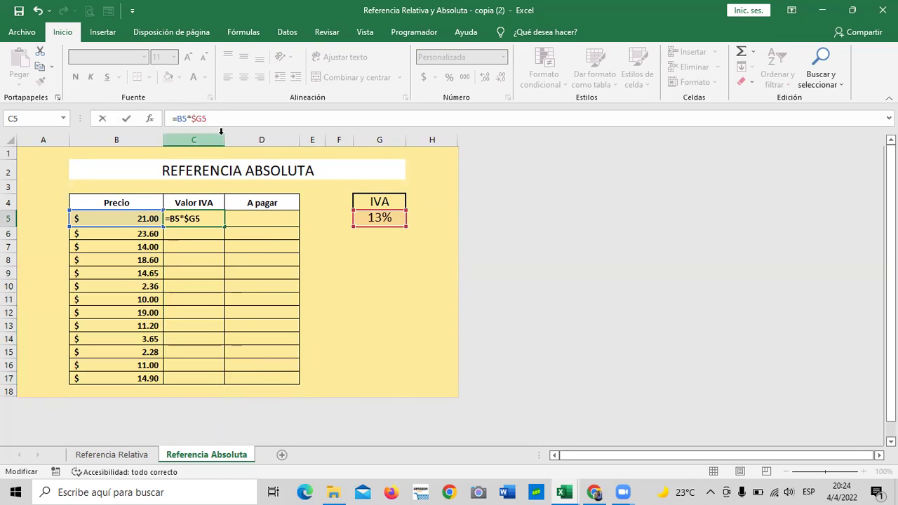
{"action": "type", "text": "$"}
{"action": "key", "text": "Return"}
Fill C5's formula down through C17 and check the formula in C17
{"action": "left_click", "coordinate": [195, 215]}
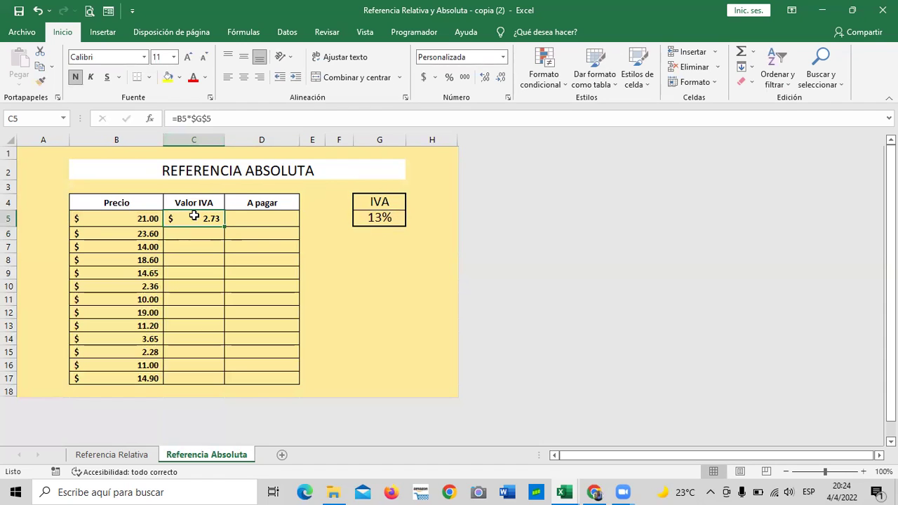
{"action": "left_click_drag", "start_coordinate": [225, 240], "coordinate": [228, 380]}
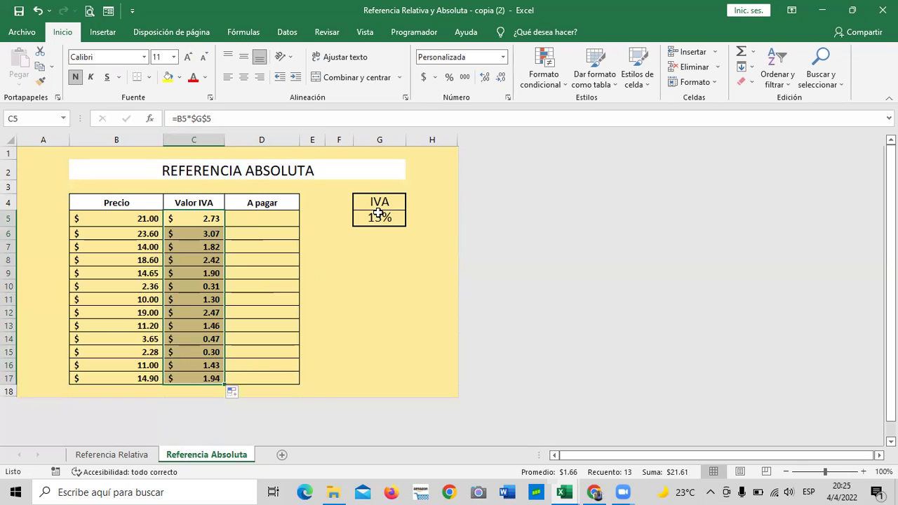
{"action": "left_click", "coordinate": [395, 319]}
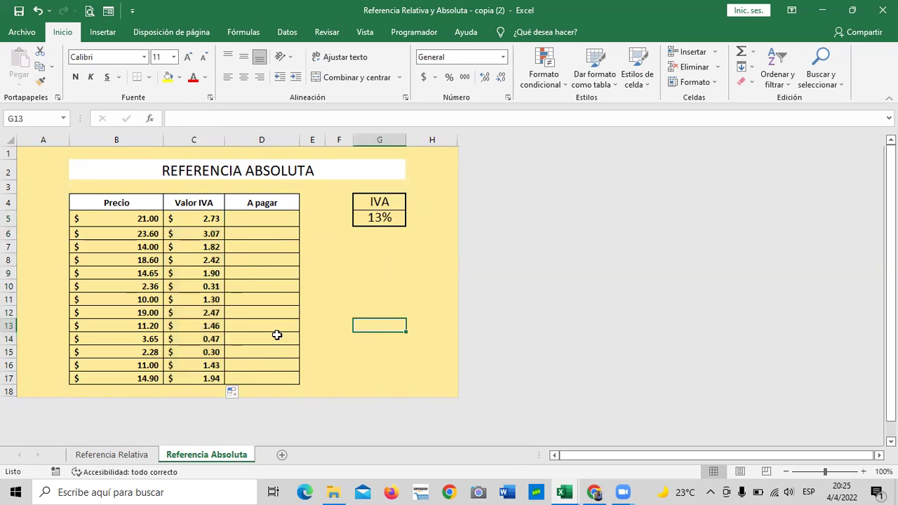
{"action": "left_click", "coordinate": [200, 378]}
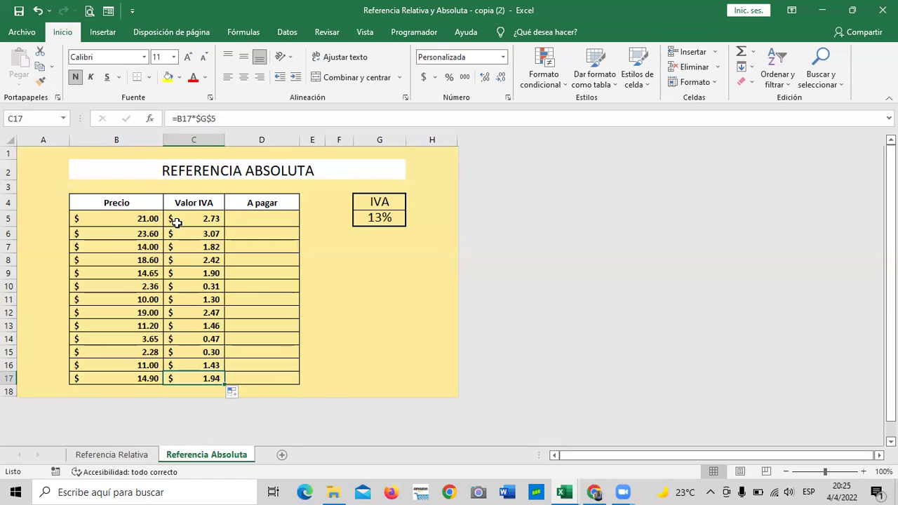
{"action": "left_click", "coordinate": [186, 248]}
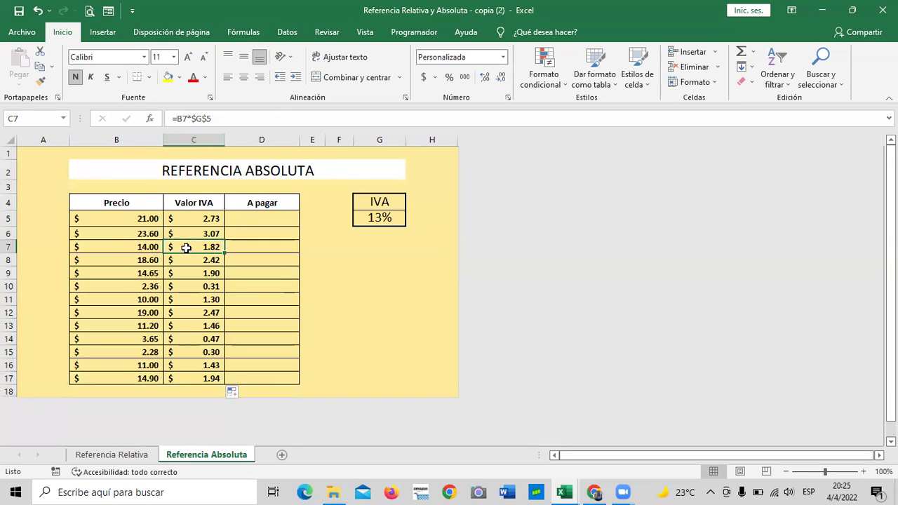
{"action": "left_click", "coordinate": [196, 309]}
{"action": "left_click", "coordinate": [193, 336]}
{"action": "left_click", "coordinate": [185, 366]}
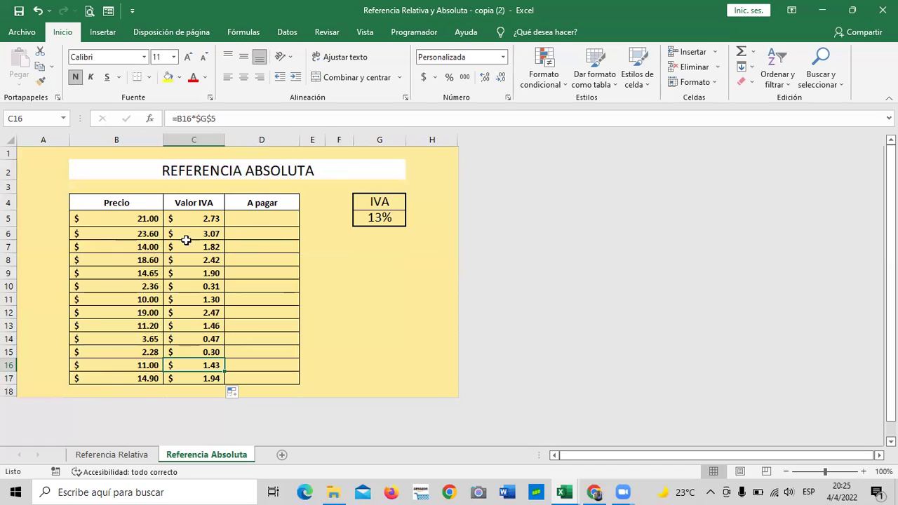
{"action": "left_click", "coordinate": [387, 217]}
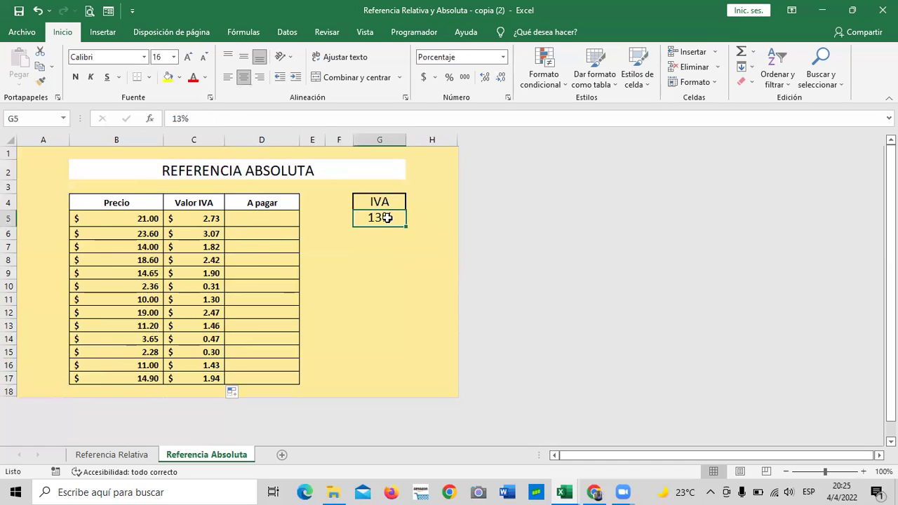
{"action": "left_click", "coordinate": [198, 365]}
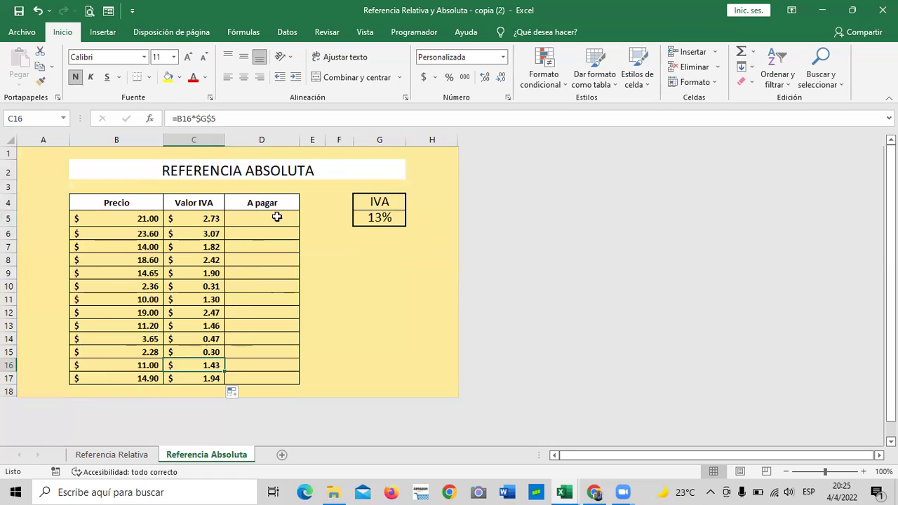
{"action": "left_click", "coordinate": [301, 119]}
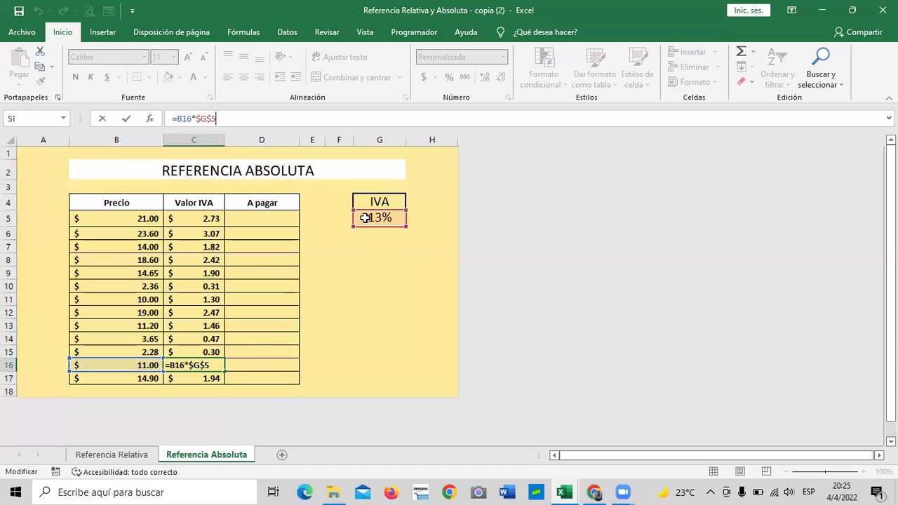
{"action": "key", "text": "Return"}
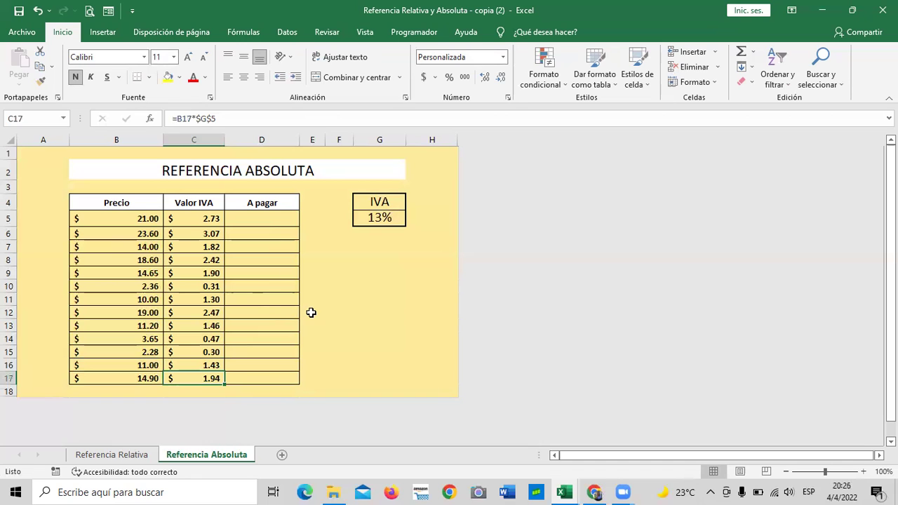
{"action": "left_click", "coordinate": [294, 116]}
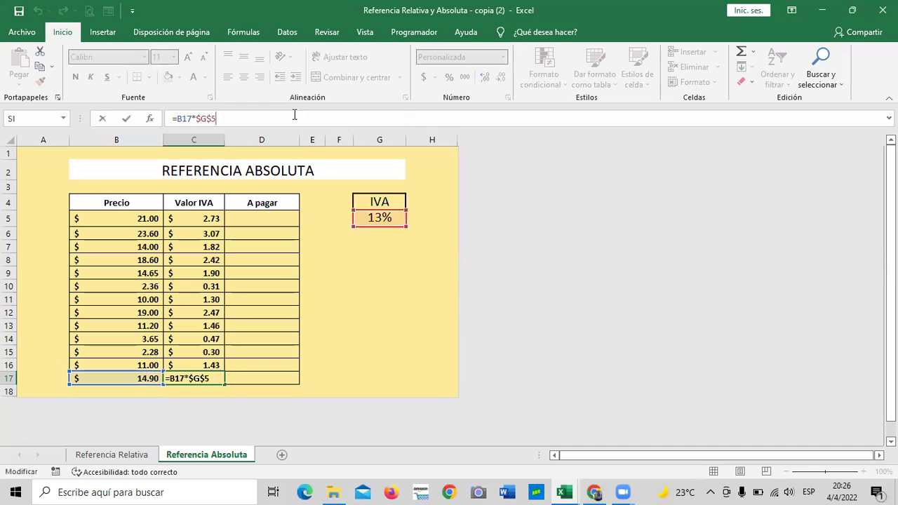
{"action": "key", "text": "Return"}
{"action": "scroll", "coordinate": [211, 228], "scroll_direction": "down", "scroll_amount": 1}
{"action": "scroll", "coordinate": [210, 228], "scroll_direction": "up", "scroll_amount": 1}
Clear C6:C17 and change C5's rate reference back to a relative G5
{"action": "left_click_drag", "start_coordinate": [205, 233], "coordinate": [201, 379]}
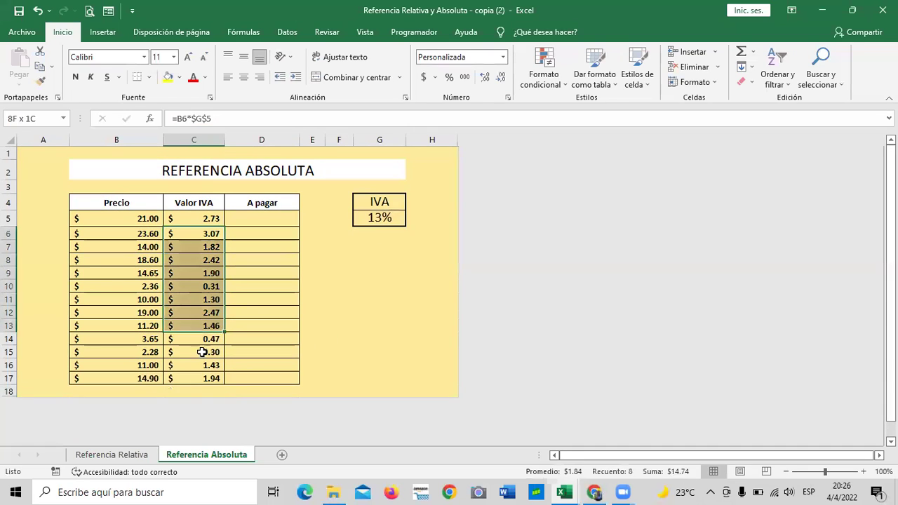
{"action": "key", "text": "Delete"}
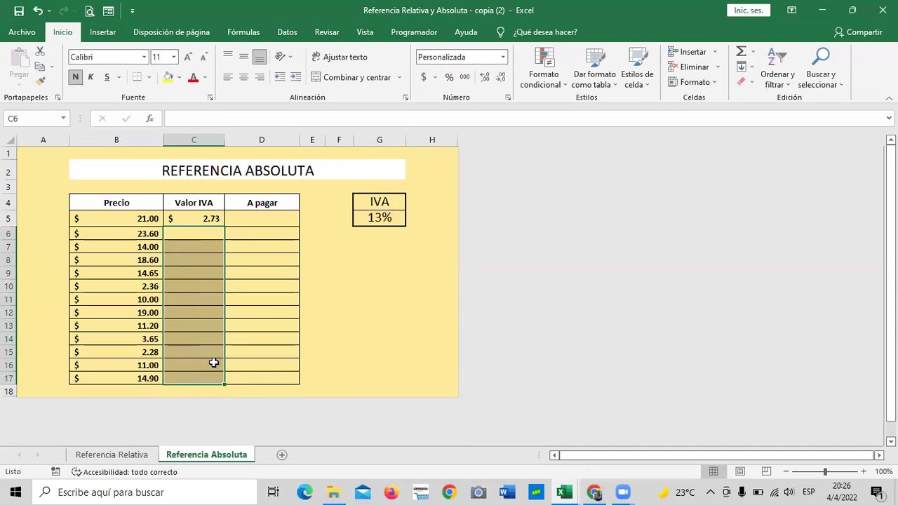
{"action": "left_click", "coordinate": [339, 299]}
{"action": "left_click", "coordinate": [225, 119]}
{"action": "key", "text": "BackSpace"}
{"action": "key", "text": "BackSpace"}
{"action": "key", "text": "BackSpace"}
{"action": "key", "text": "BackSpace"}
{"action": "left_click", "coordinate": [386, 218]}
{"action": "key", "text": "Return"}
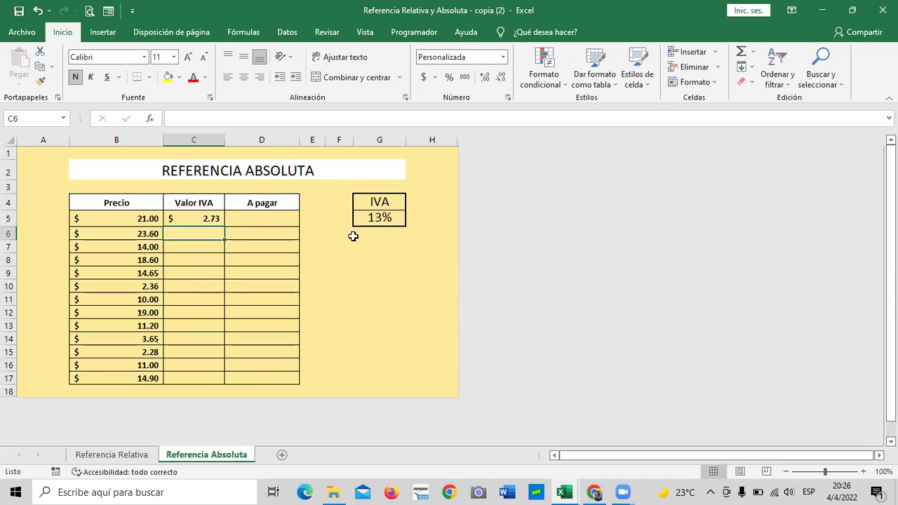
Fill C5 down to C17 and inspect C17's =B17*G17, which points at empty G17
{"action": "left_click", "coordinate": [210, 218]}
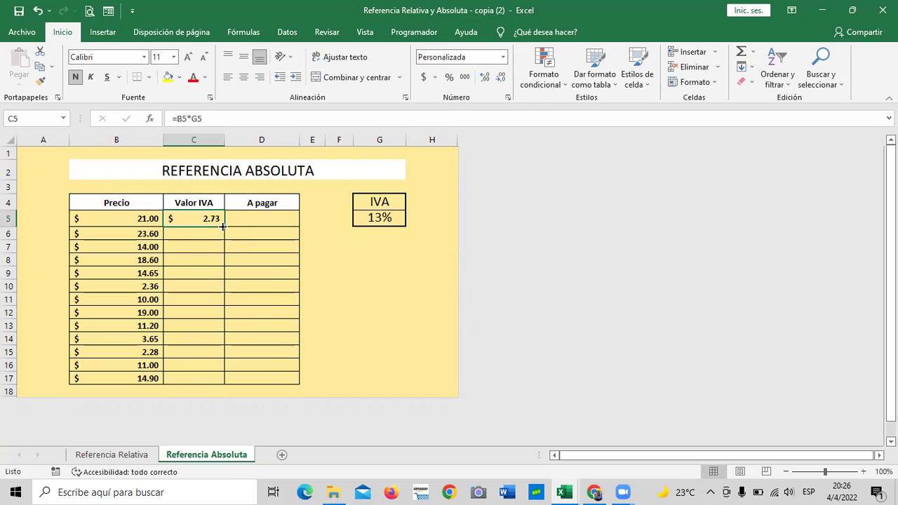
{"action": "left_click_drag", "start_coordinate": [222, 227], "coordinate": [231, 378]}
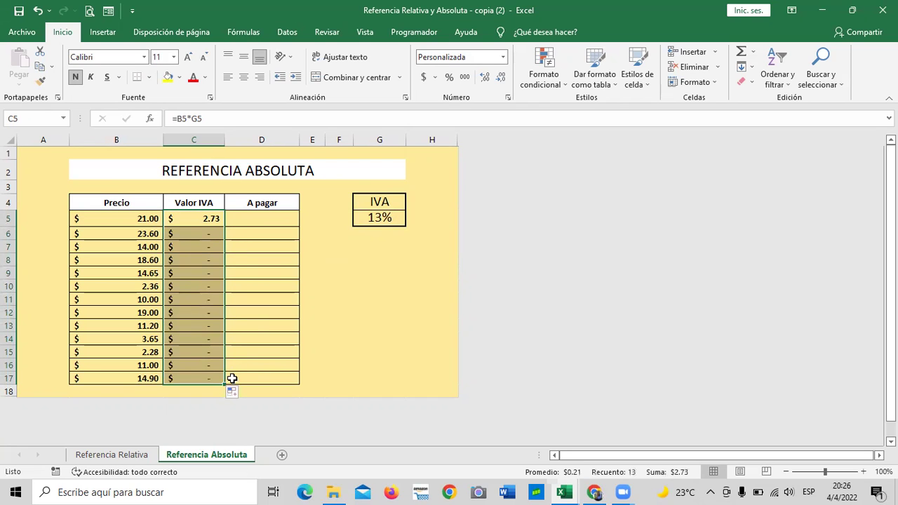
{"action": "left_click", "coordinate": [391, 337]}
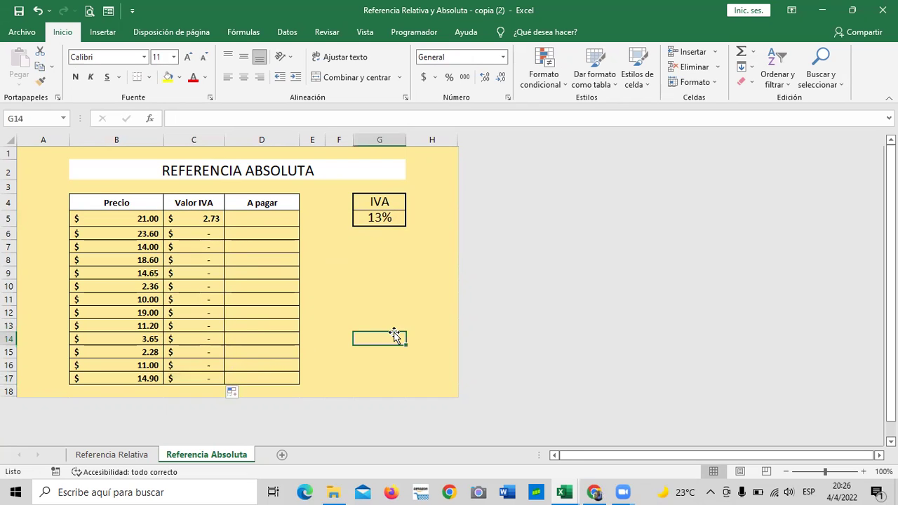
{"action": "left_click", "coordinate": [189, 377]}
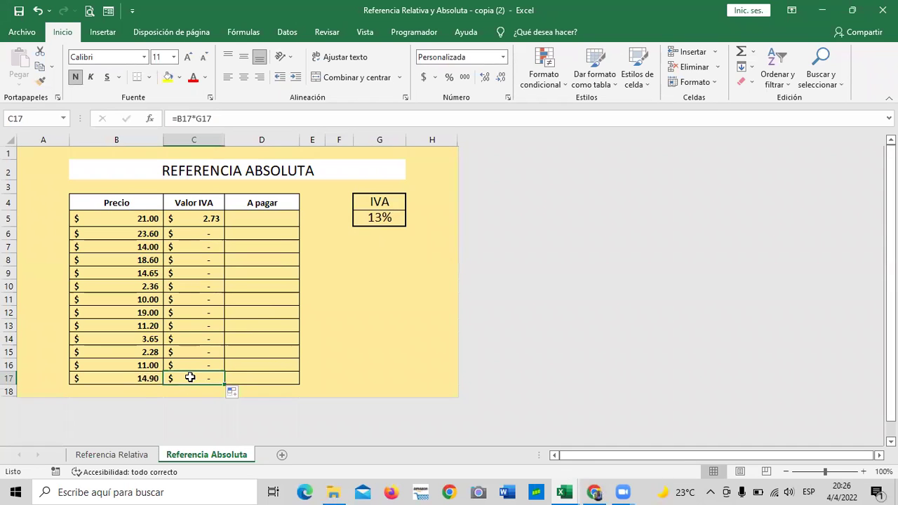
{"action": "left_click", "coordinate": [415, 383]}
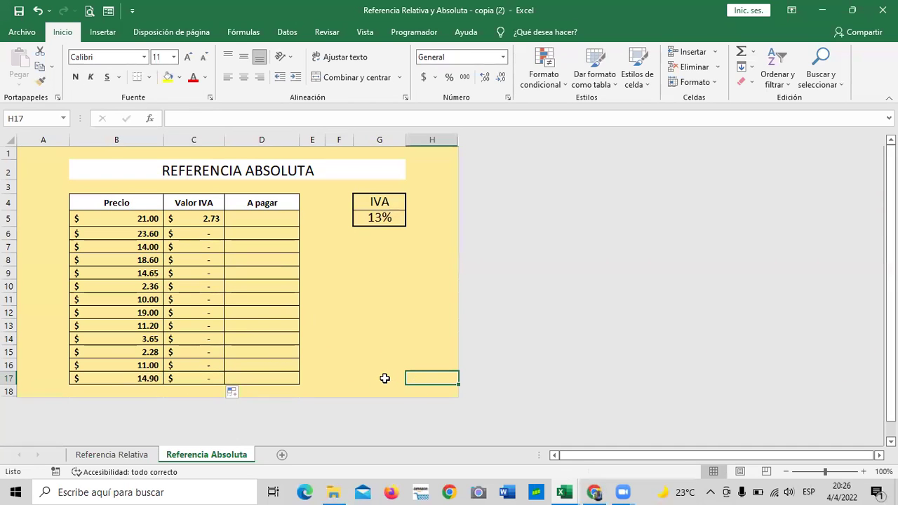
{"action": "left_click", "coordinate": [385, 378]}
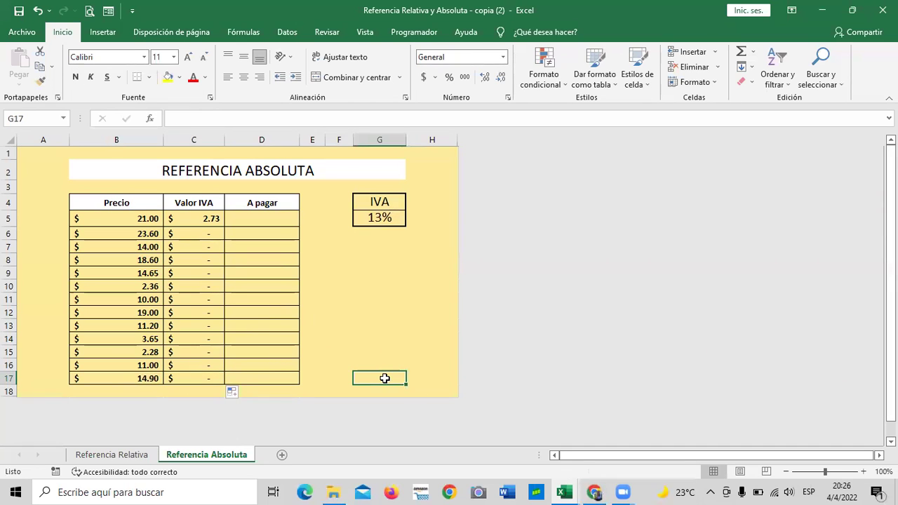
{"action": "left_click", "coordinate": [200, 376]}
{"action": "left_click", "coordinate": [253, 117]}
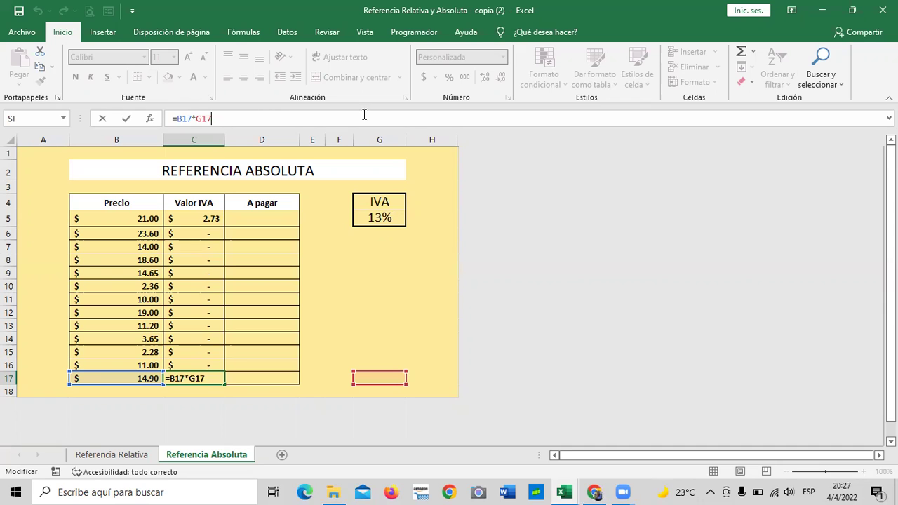
Cancel the C17 edit and correct C5's formula to =B5*$G$5
{"action": "key", "text": "Escape"}
{"action": "left_click", "coordinate": [386, 354]}
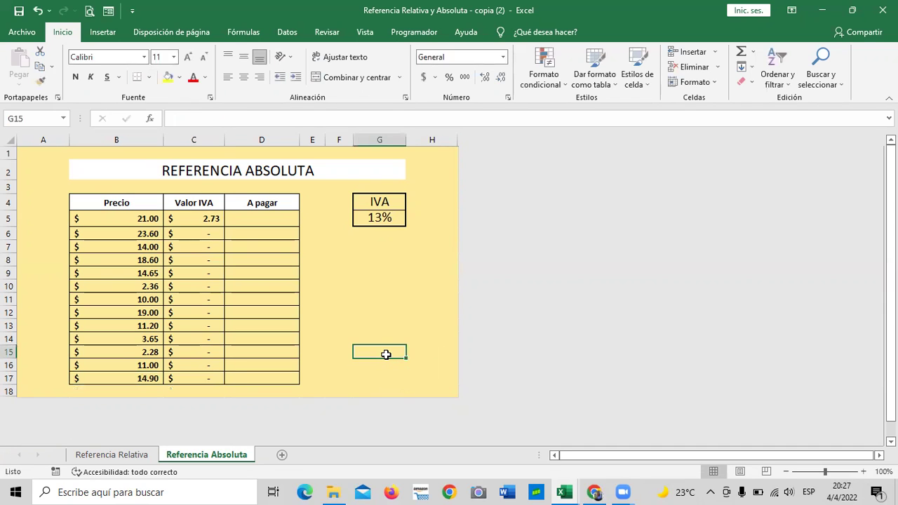
{"action": "left_click", "coordinate": [206, 219]}
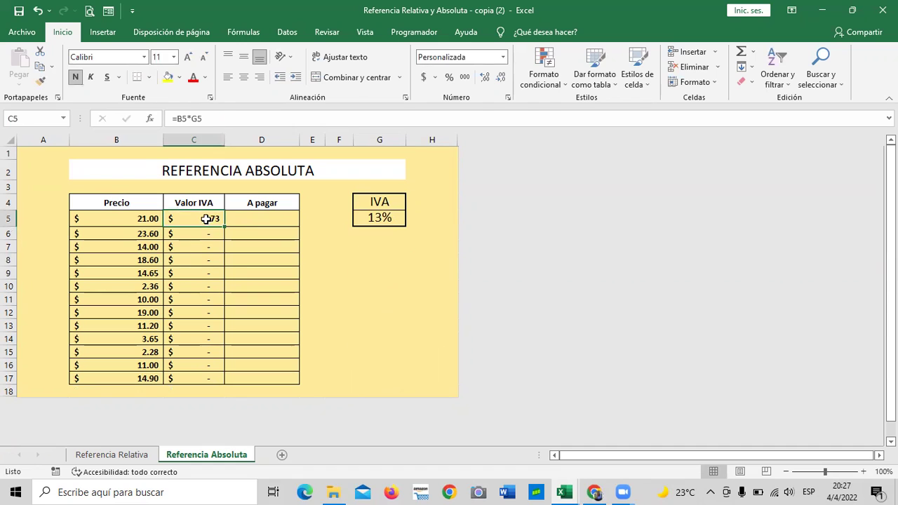
{"action": "left_click", "coordinate": [210, 119]}
{"action": "left_click", "coordinate": [192, 119]}
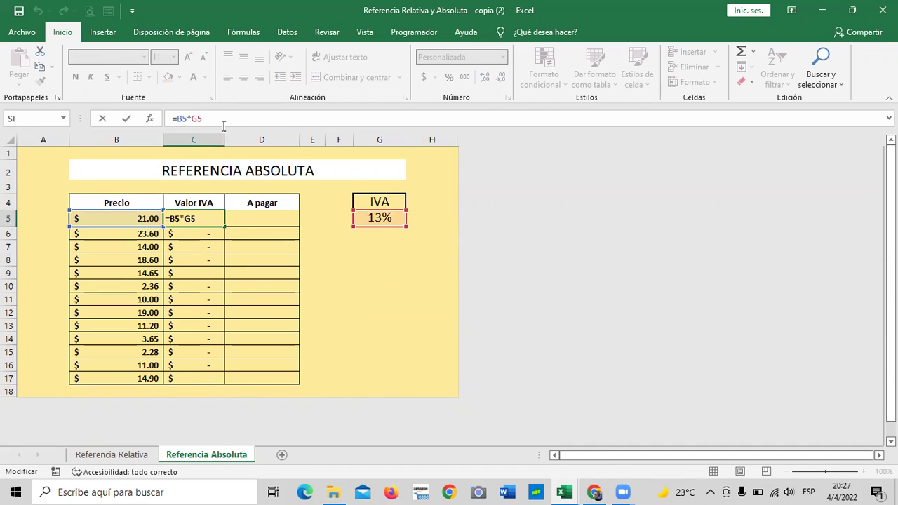
{"action": "type", "text": "$"}
{"action": "key", "text": "Right"}
{"action": "type", "text": "$"}
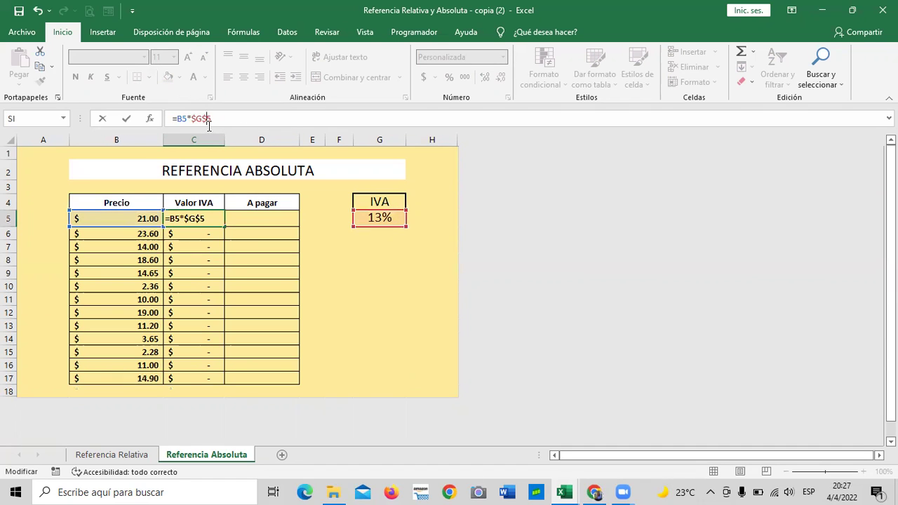
{"action": "key", "text": "Return"}
Copy the corrected C5 formula down through C17 and check C17's references
{"action": "left_click", "coordinate": [214, 217]}
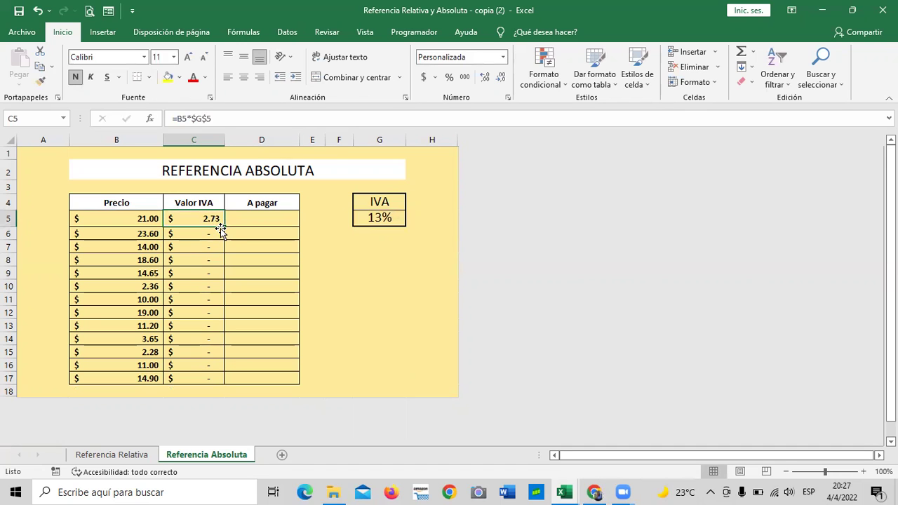
{"action": "left_click_drag", "start_coordinate": [223, 227], "coordinate": [347, 363]}
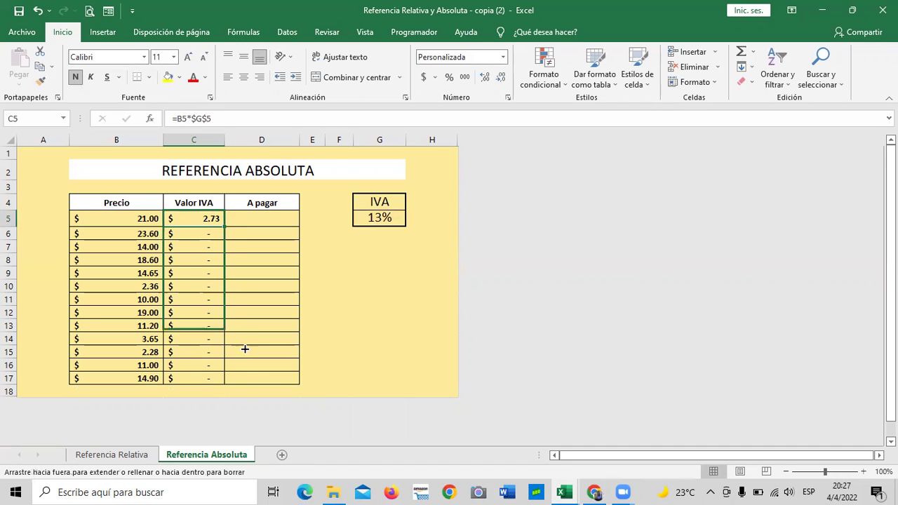
{"action": "left_click", "coordinate": [347, 363]}
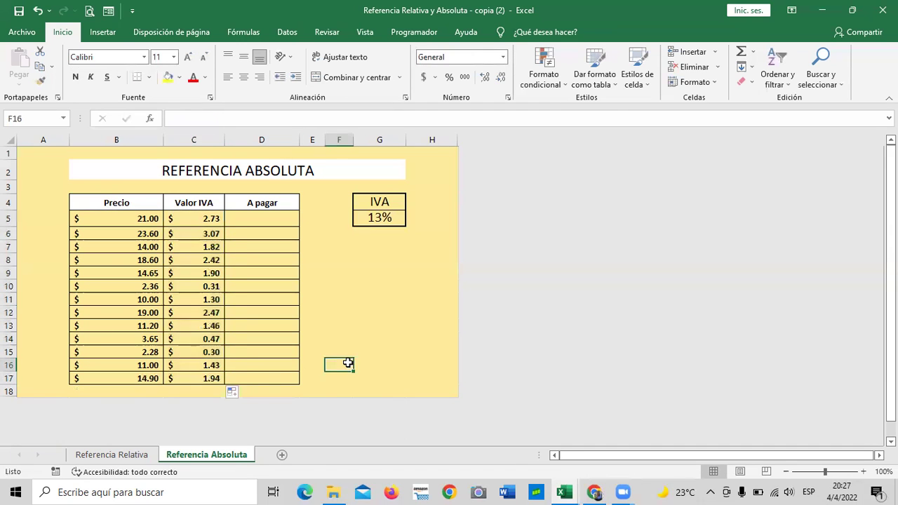
{"action": "left_click", "coordinate": [204, 378]}
{"action": "left_click", "coordinate": [277, 121]}
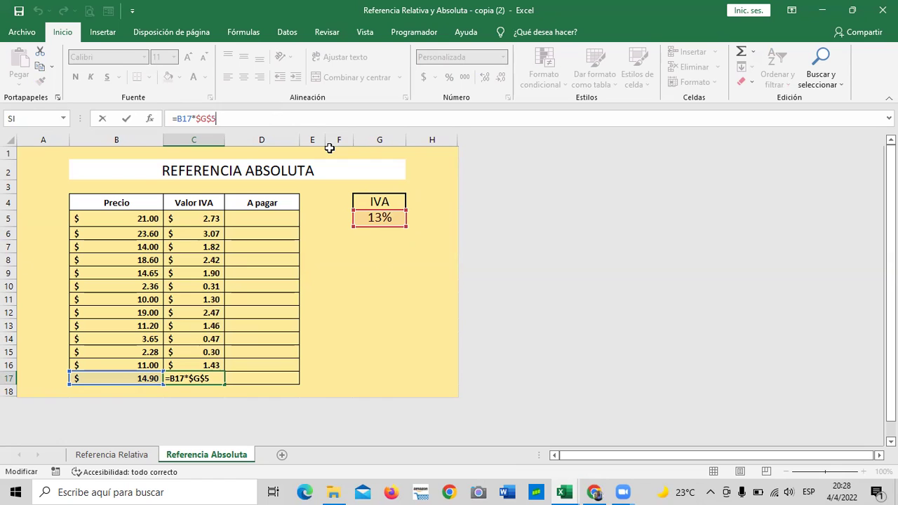
{"action": "key", "text": "Return"}
{"action": "left_click", "coordinate": [359, 272]}
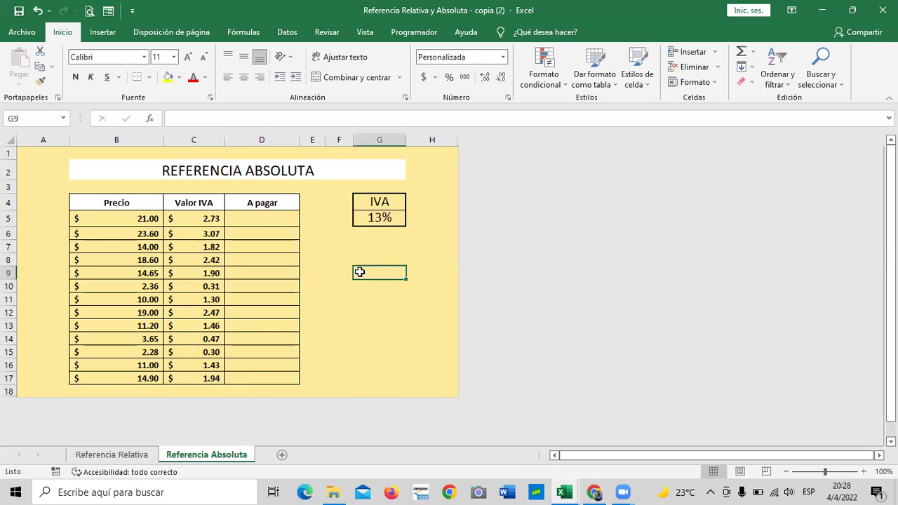
Enter =B5+C5 in D5 as the first A pagar total
{"action": "left_click", "coordinate": [269, 219]}
{"action": "type", "text": "="}
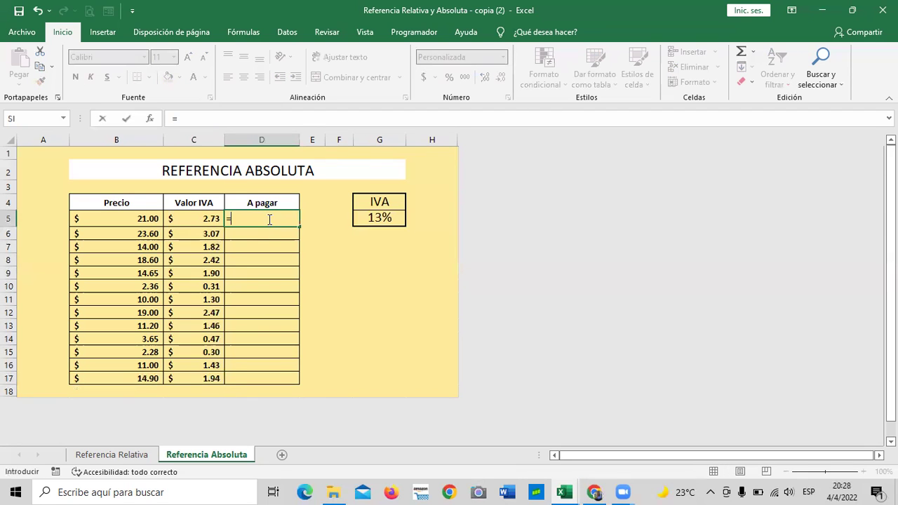
{"action": "left_click", "coordinate": [109, 216]}
{"action": "type", "text": "+"}
{"action": "left_click", "coordinate": [208, 221]}
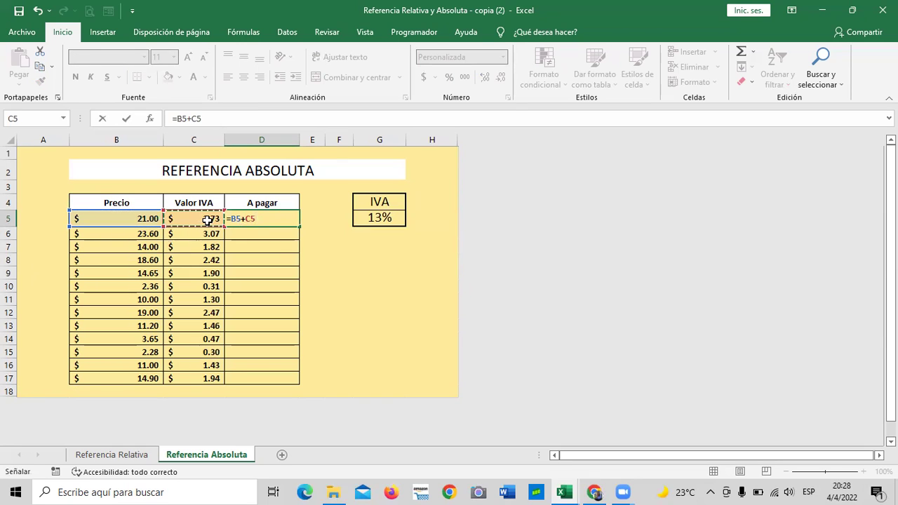
{"action": "key", "text": "Return"}
Fill D5 down through D17 and review the price, IVA and total formulas in rows 5 and 17
{"action": "left_click", "coordinate": [287, 214]}
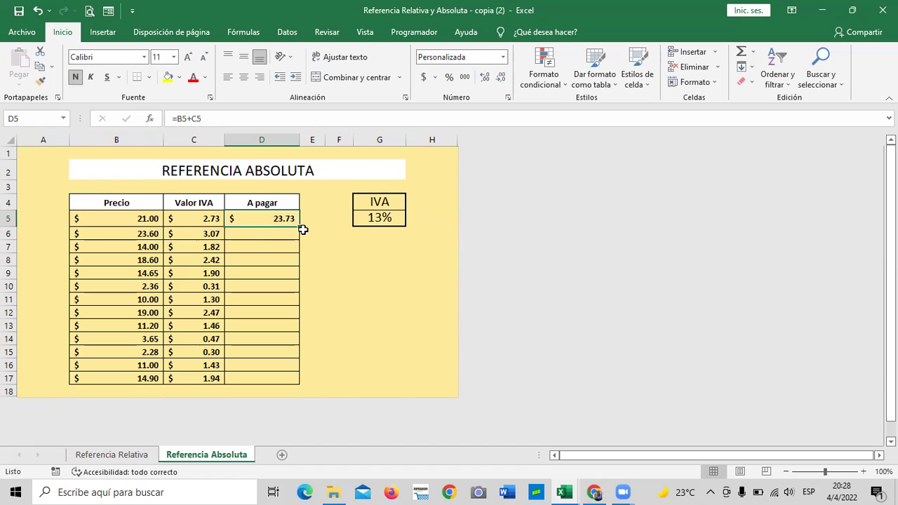
{"action": "mouse_move", "coordinate": [299, 225]}
{"action": "left_mouse_down"}
{"action": "mouse_move", "coordinate": [305, 400]}
{"action": "mouse_move", "coordinate": [307, 382]}
{"action": "left_mouse_up"}
{"action": "left_click", "coordinate": [377, 322]}
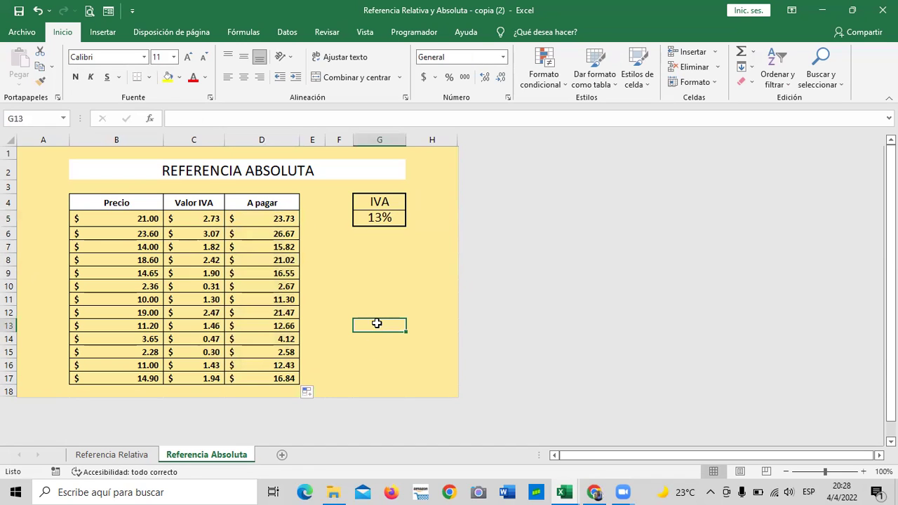
{"action": "left_click", "coordinate": [274, 219]}
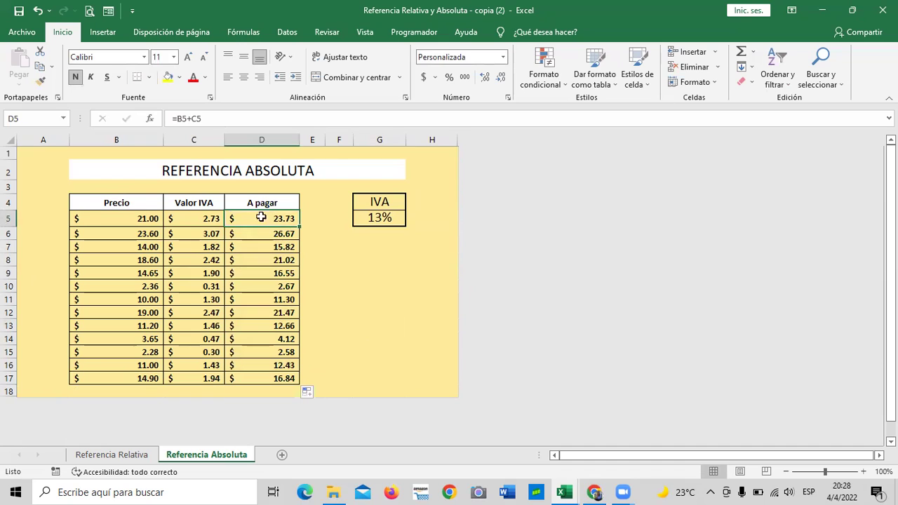
{"action": "left_click", "coordinate": [140, 214]}
{"action": "left_click", "coordinate": [190, 218]}
{"action": "left_click", "coordinate": [137, 377]}
{"action": "left_click", "coordinate": [207, 377]}
{"action": "left_click", "coordinate": [254, 377]}
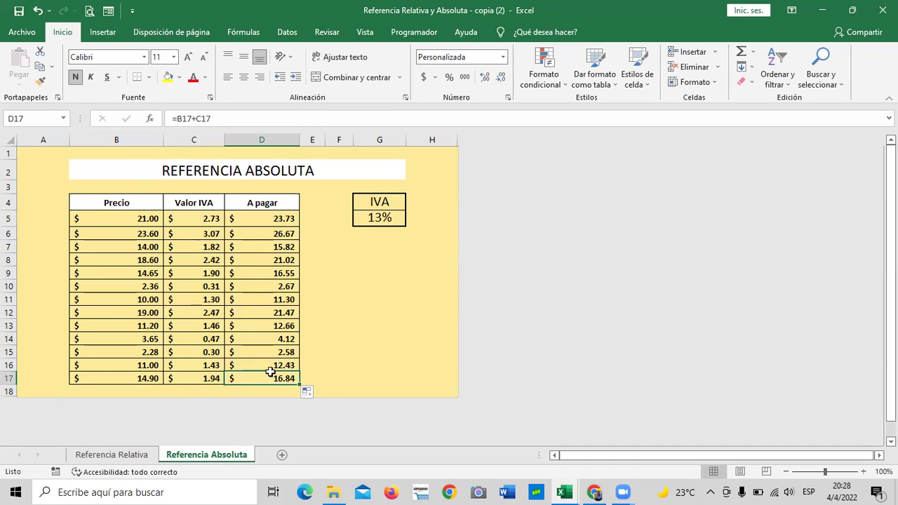
{"action": "left_click", "coordinate": [351, 353]}
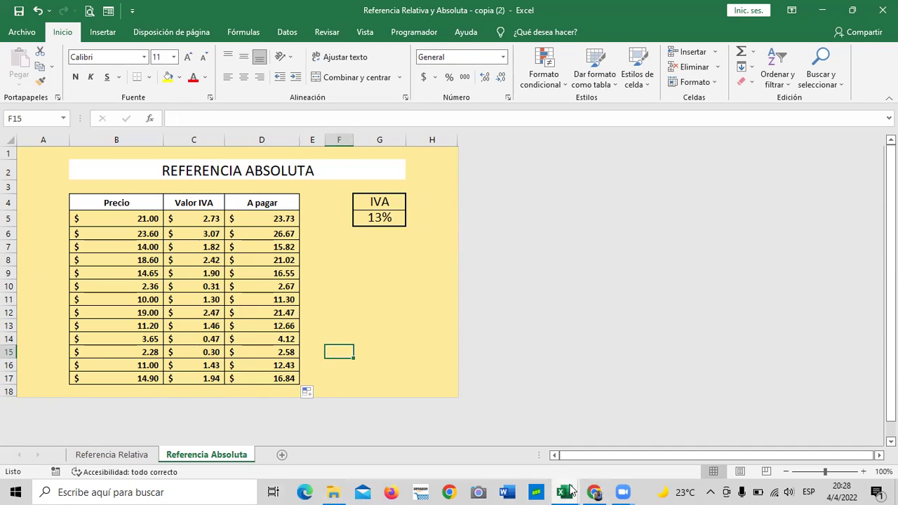
{"action": "left_click", "coordinate": [617, 460]}
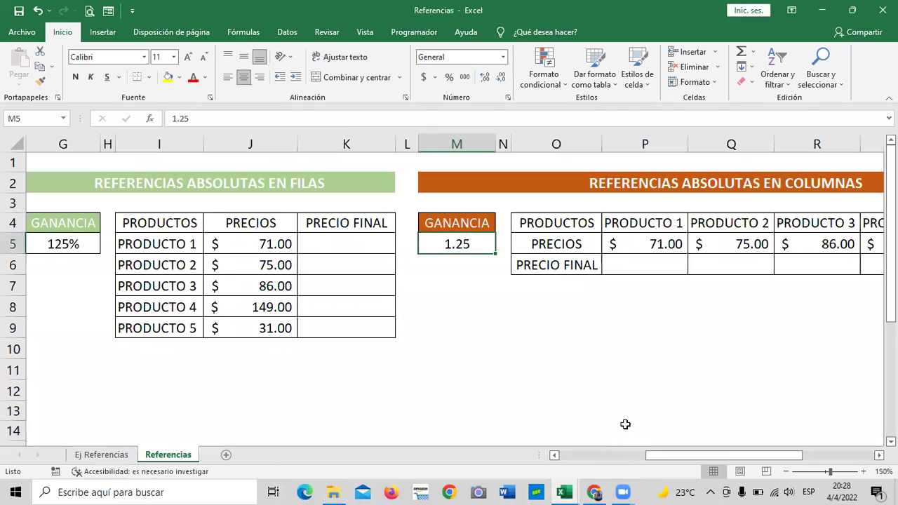
{"action": "left_click", "coordinate": [88, 456]}
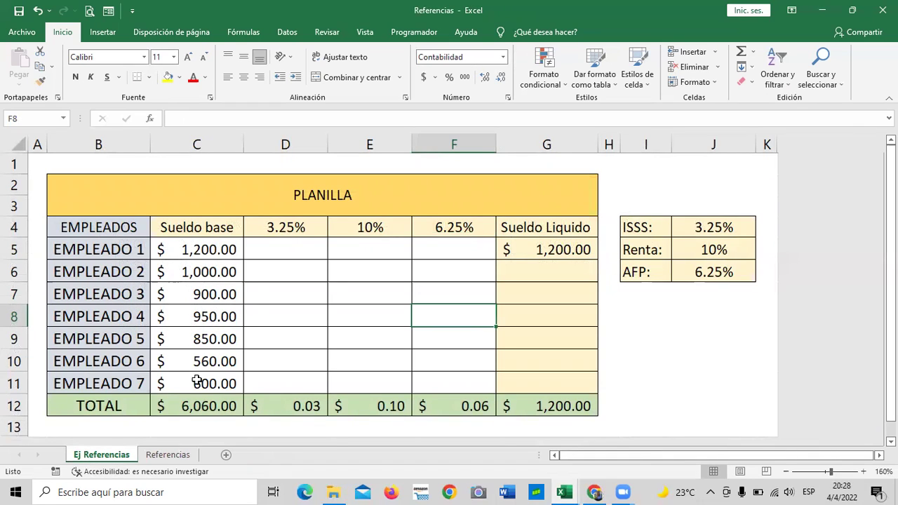
{"action": "left_click", "coordinate": [218, 251]}
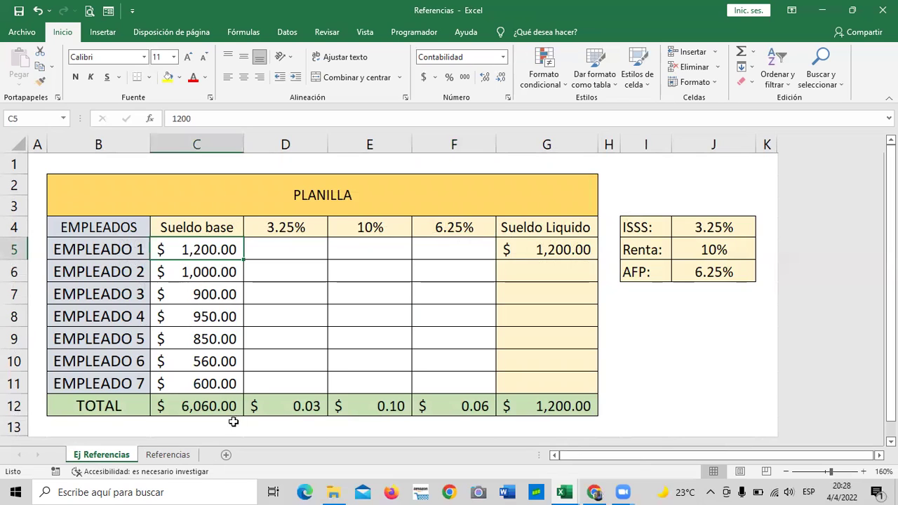
{"action": "left_click", "coordinate": [281, 228]}
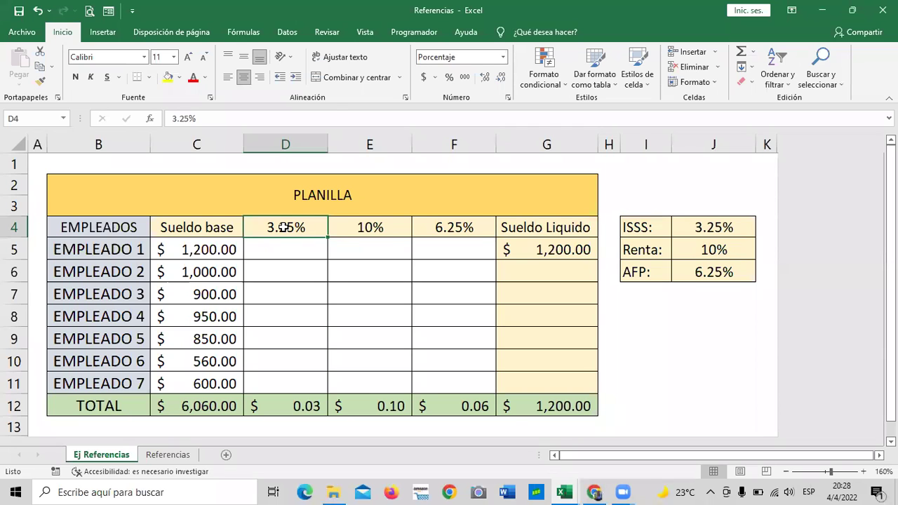
{"action": "left_click", "coordinate": [361, 228]}
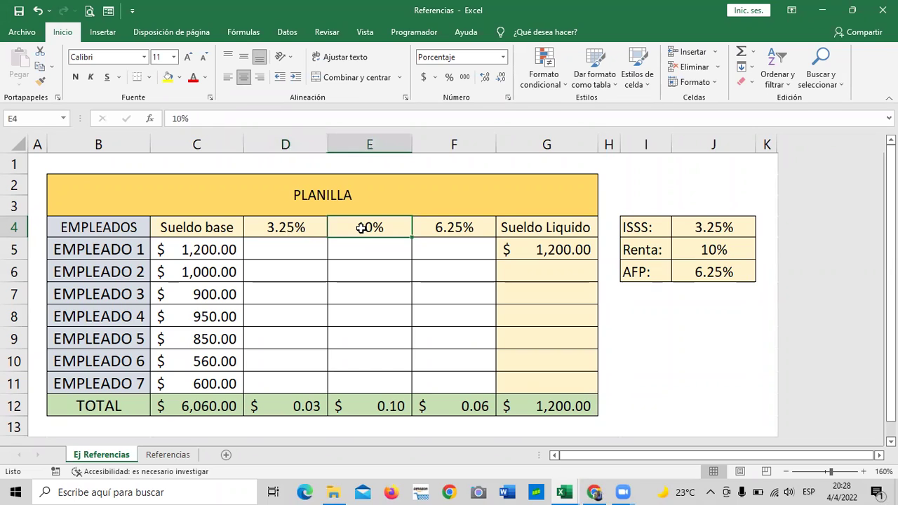
{"action": "left_click", "coordinate": [454, 225]}
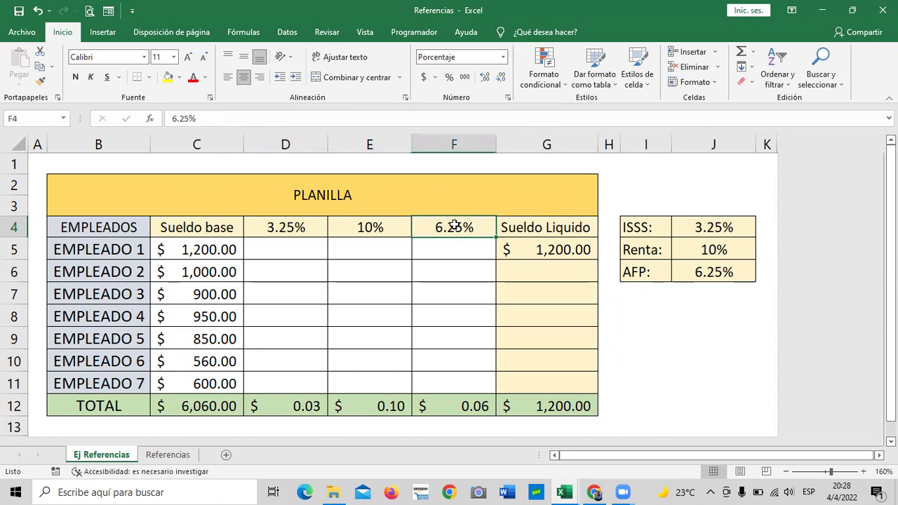
{"action": "left_click", "coordinate": [558, 227]}
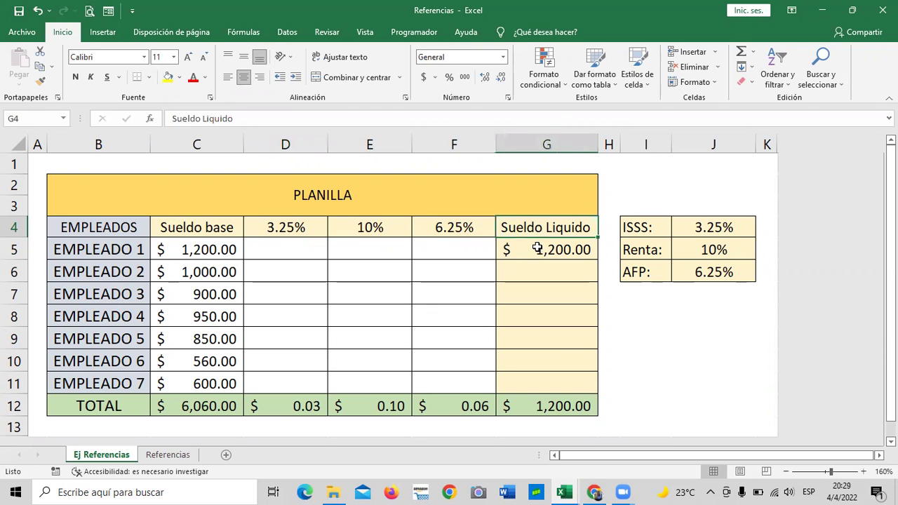
{"action": "left_click", "coordinate": [537, 248]}
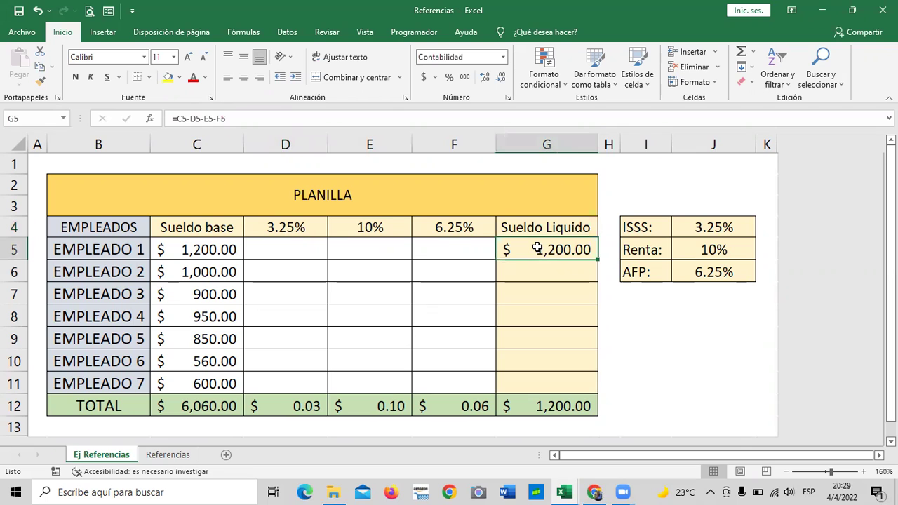
{"action": "left_click", "coordinate": [180, 250]}
{"action": "left_click", "coordinate": [299, 244]}
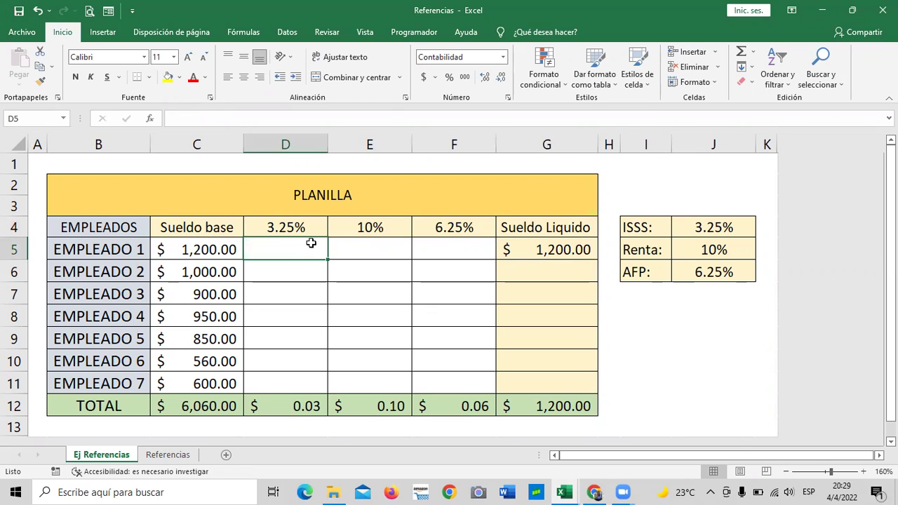
{"action": "left_click", "coordinate": [369, 245]}
{"action": "left_click", "coordinate": [444, 245]}
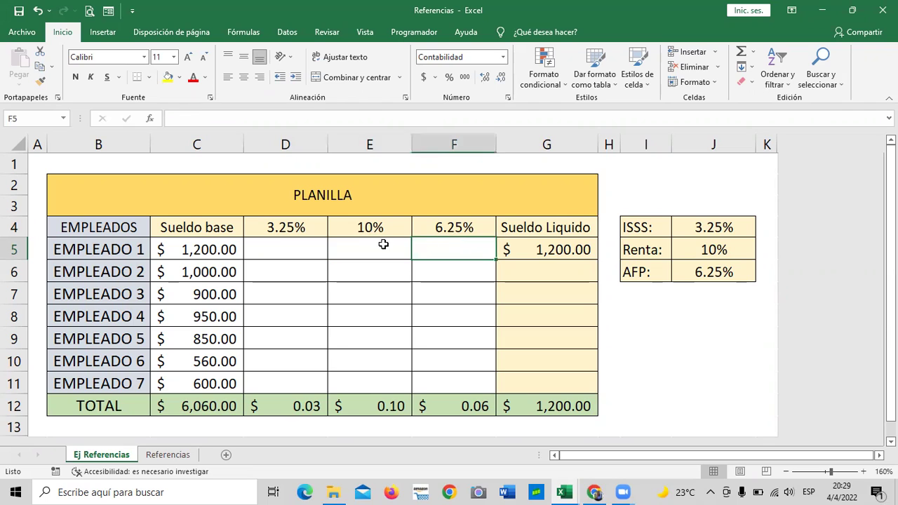
{"action": "left_click", "coordinate": [297, 250]}
{"action": "left_click", "coordinate": [372, 243]}
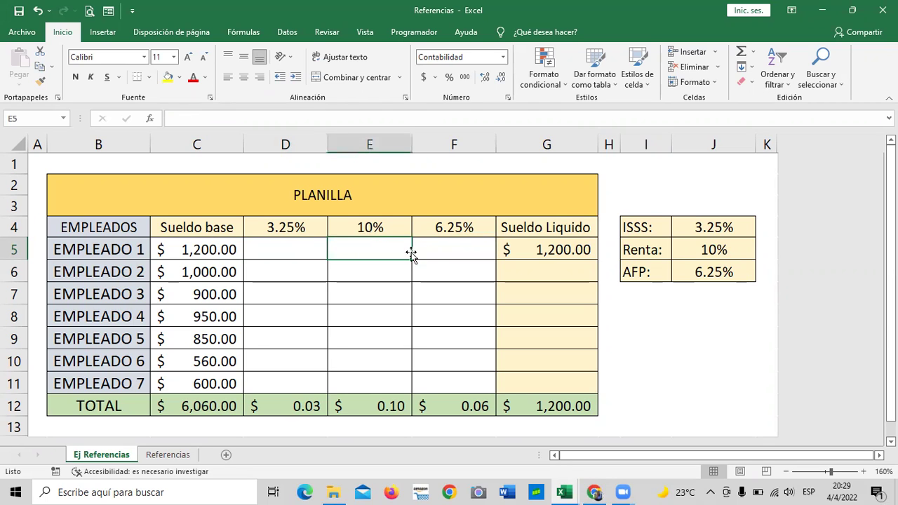
{"action": "left_click", "coordinate": [447, 256]}
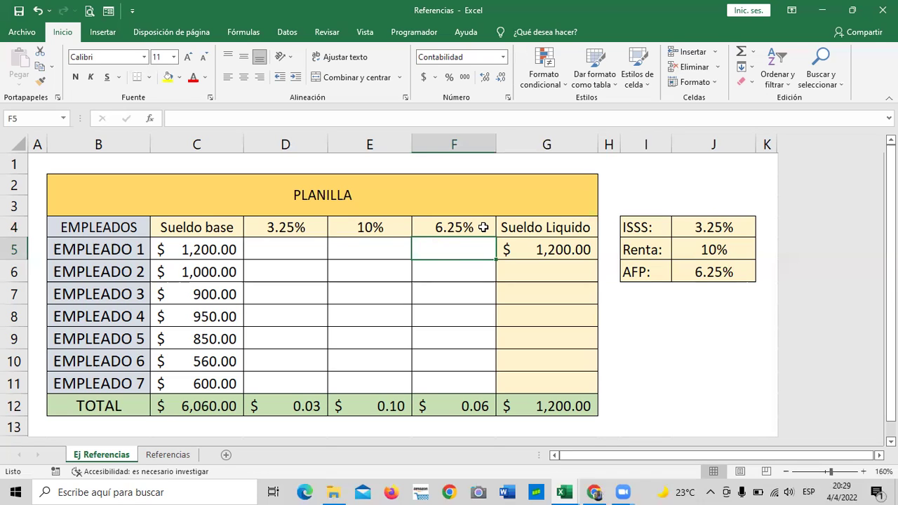
{"action": "left_click", "coordinate": [277, 252]}
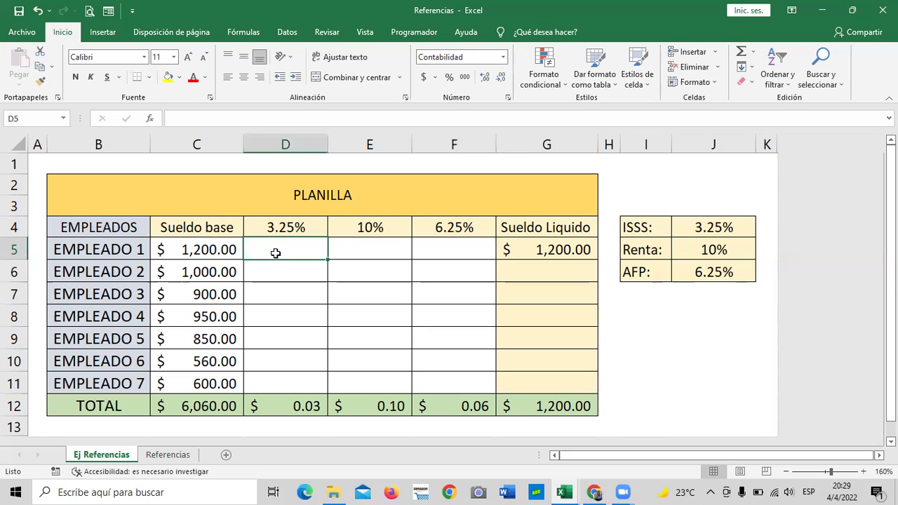
{"action": "left_click", "coordinate": [187, 254]}
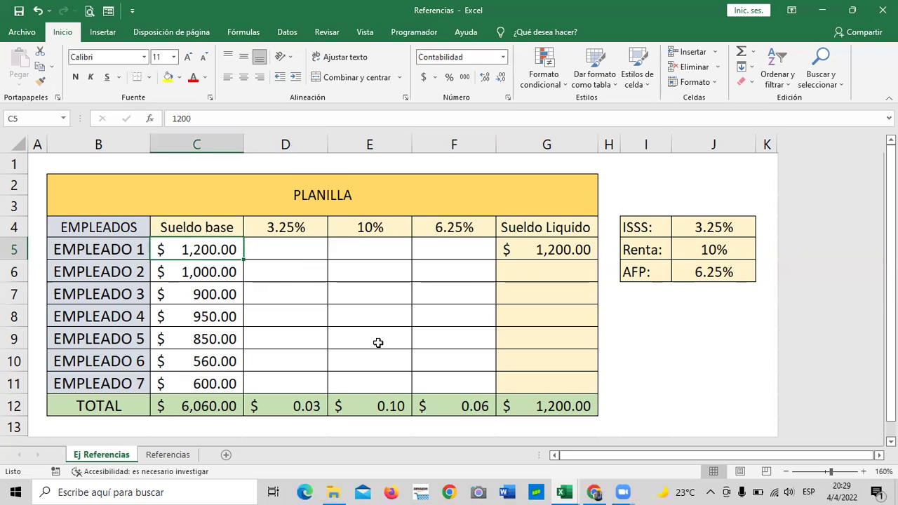
{"action": "left_click", "coordinate": [285, 382]}
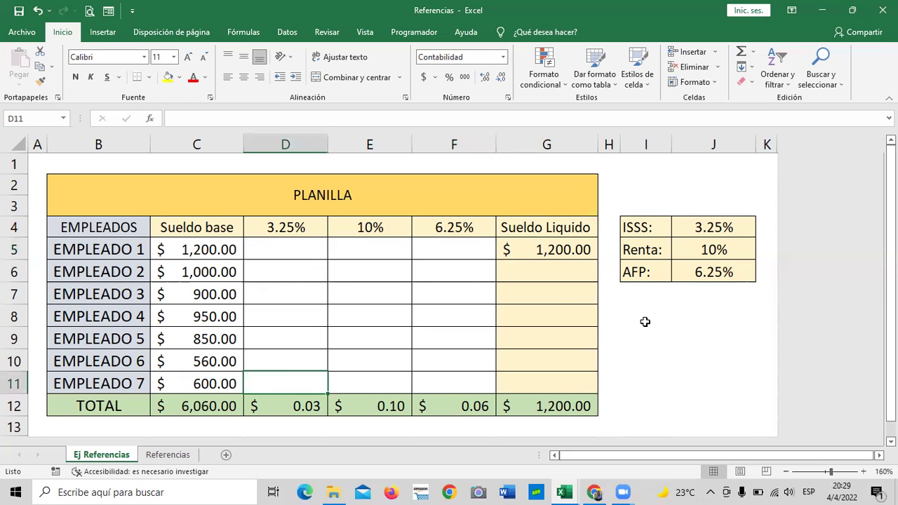
{"action": "left_click", "coordinate": [705, 225]}
{"action": "left_click", "coordinate": [717, 222]}
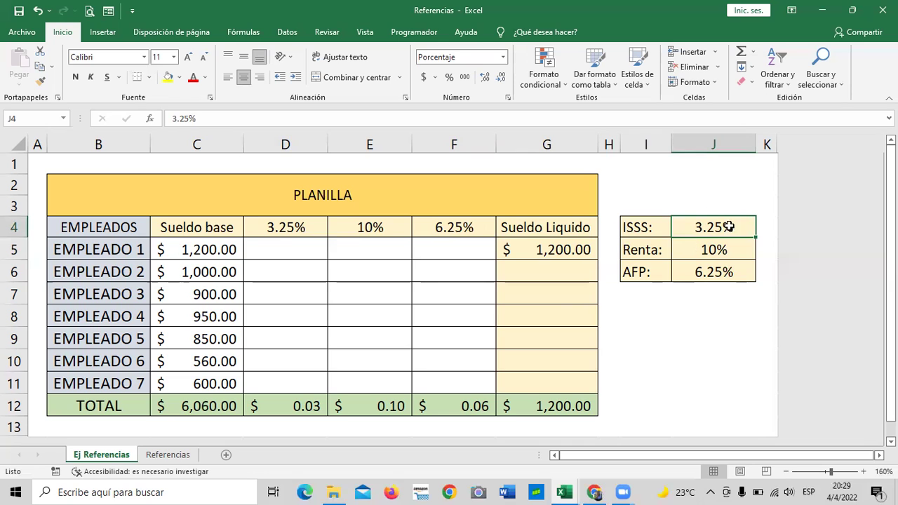
{"action": "left_click", "coordinate": [712, 361]}
{"action": "left_click", "coordinate": [299, 248]}
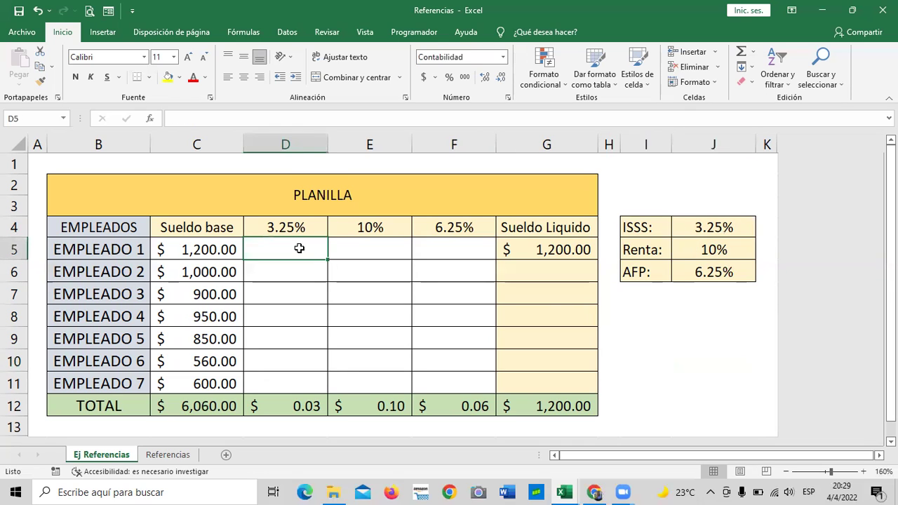
Enter =C5*J$4 in D5 for a $39.00 ISSS deduction
{"action": "type", "text": "="}
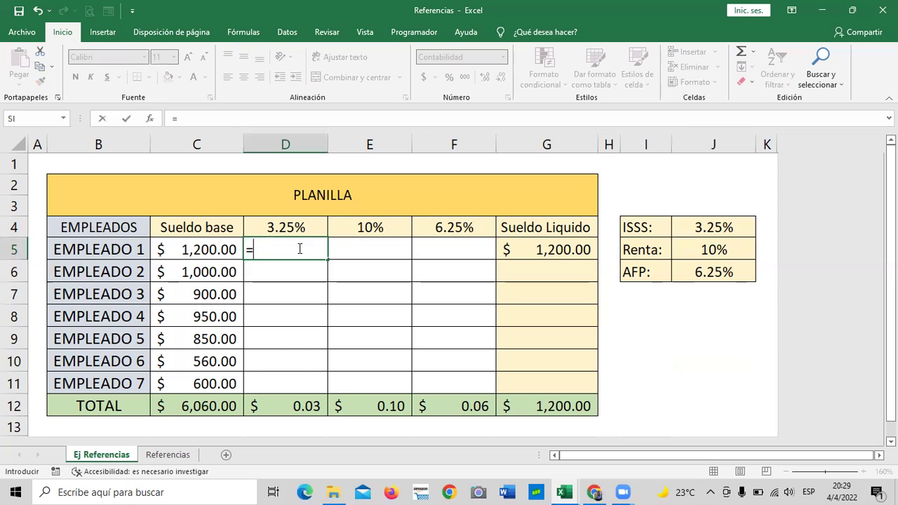
{"action": "left_click", "coordinate": [201, 249]}
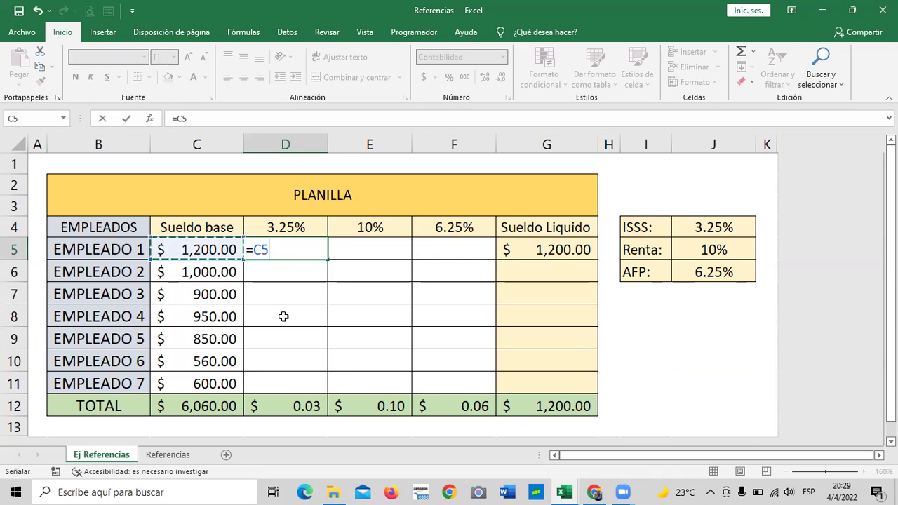
{"action": "type", "text": "*"}
{"action": "left_click", "coordinate": [711, 226]}
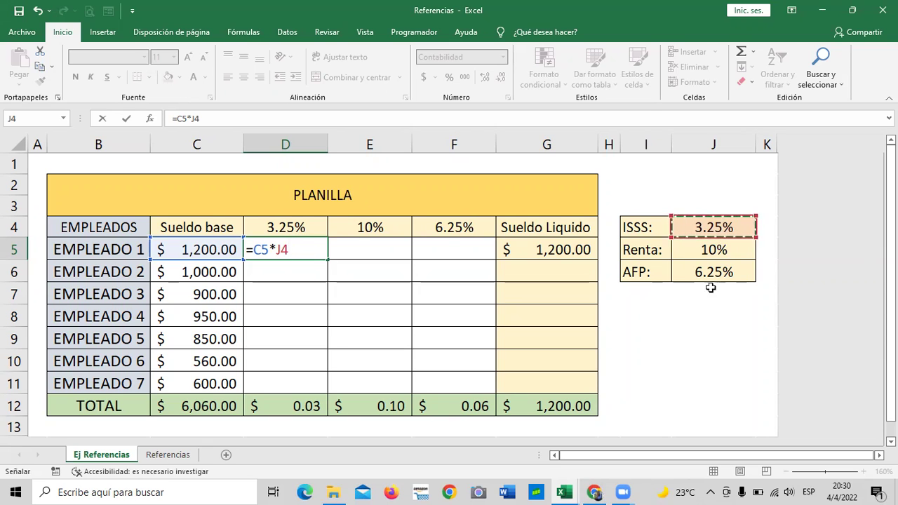
{"action": "left_click", "coordinate": [276, 250]}
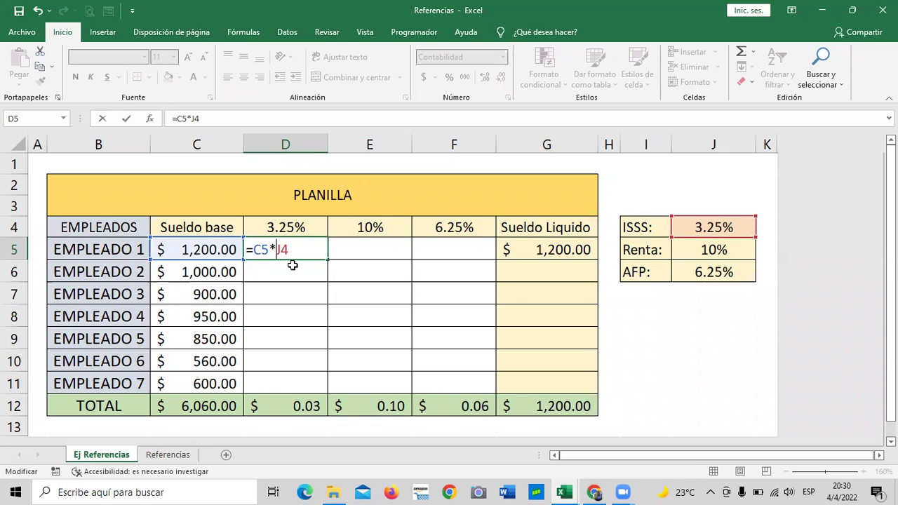
{"action": "type", "text": "$"}
{"action": "key", "text": "BackSpace"}
{"action": "type", "text": "$"}
{"action": "key", "text": "Return"}
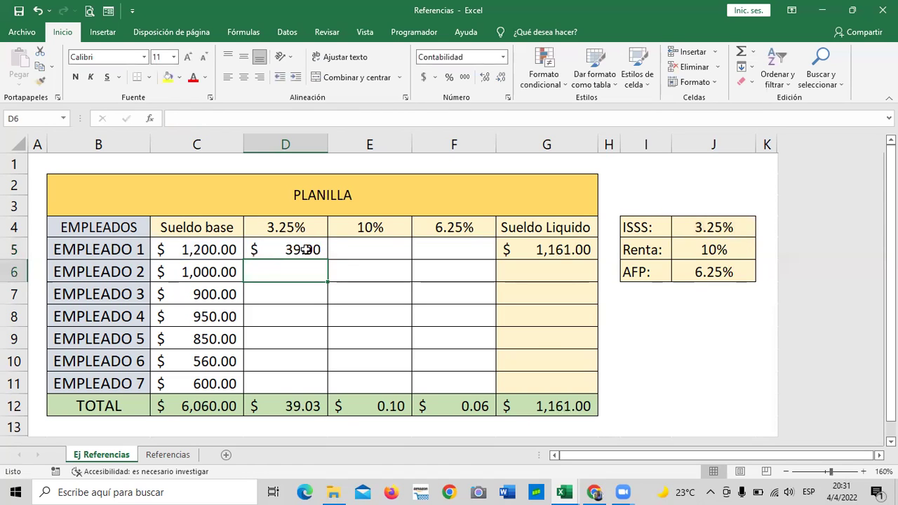
Copy D5's =C5*J$4 down through D11 and verify D11 reads =C11*J$4
{"action": "left_click", "coordinate": [287, 249]}
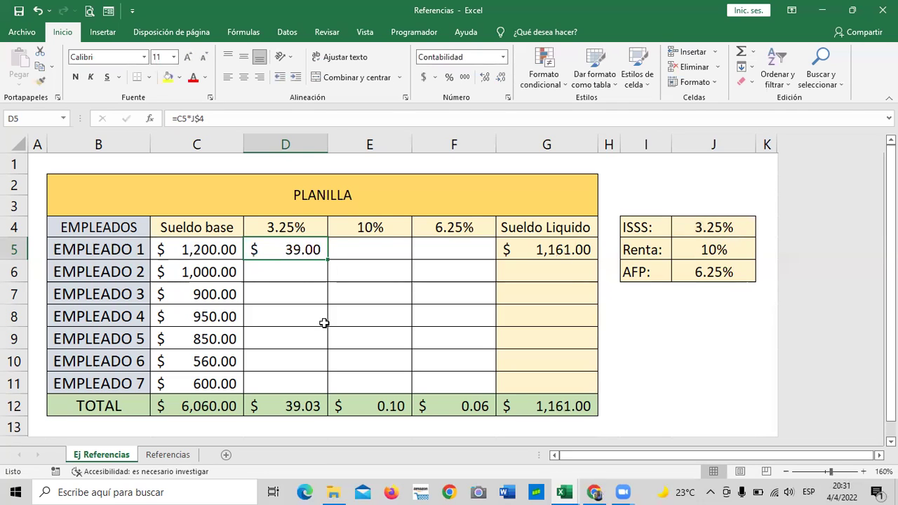
{"action": "left_click_drag", "start_coordinate": [327, 261], "coordinate": [333, 390]}
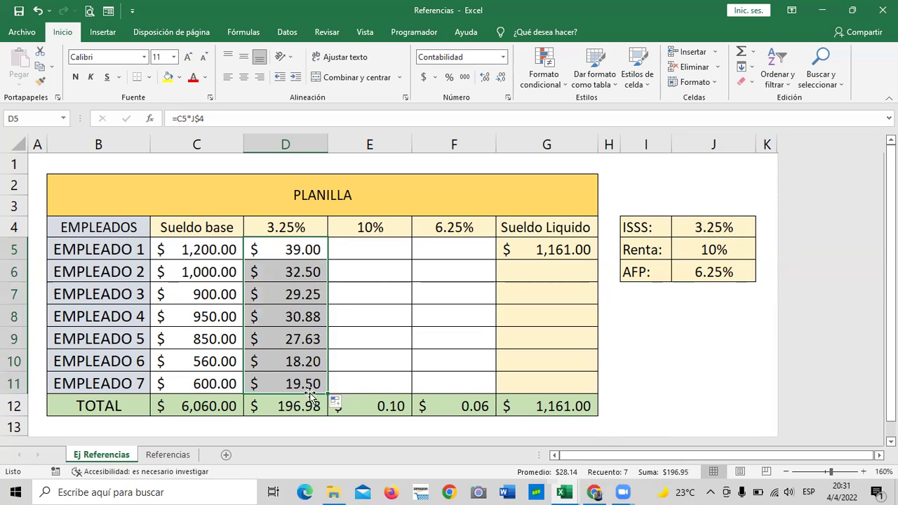
{"action": "left_click", "coordinate": [374, 379]}
{"action": "left_click", "coordinate": [292, 383]}
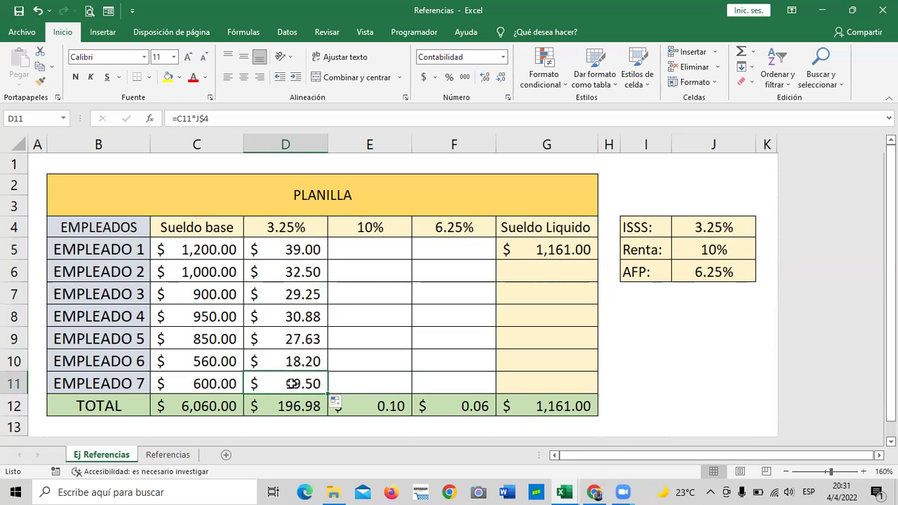
{"action": "left_click", "coordinate": [269, 120]}
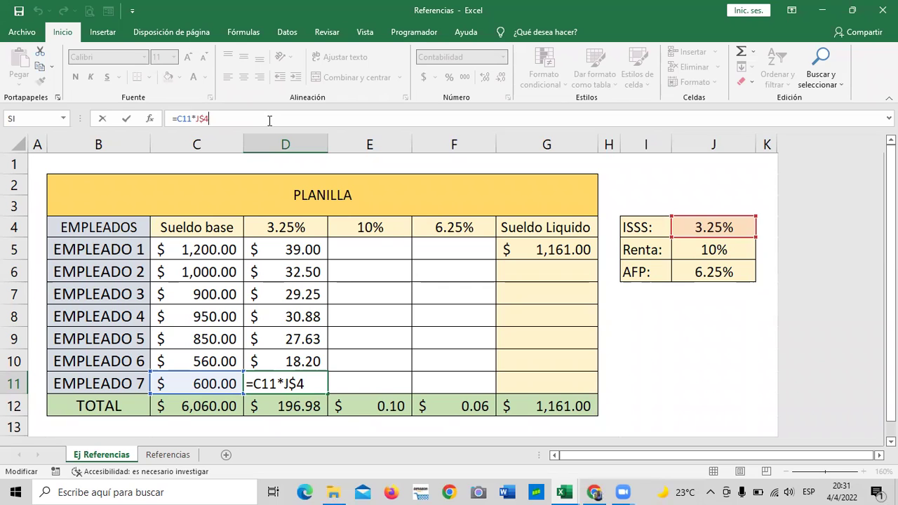
Confirm =C11*J$4 for Empleado 7, completing the 3.25% ISSS column at 196.98
{"action": "key", "text": "Return"}
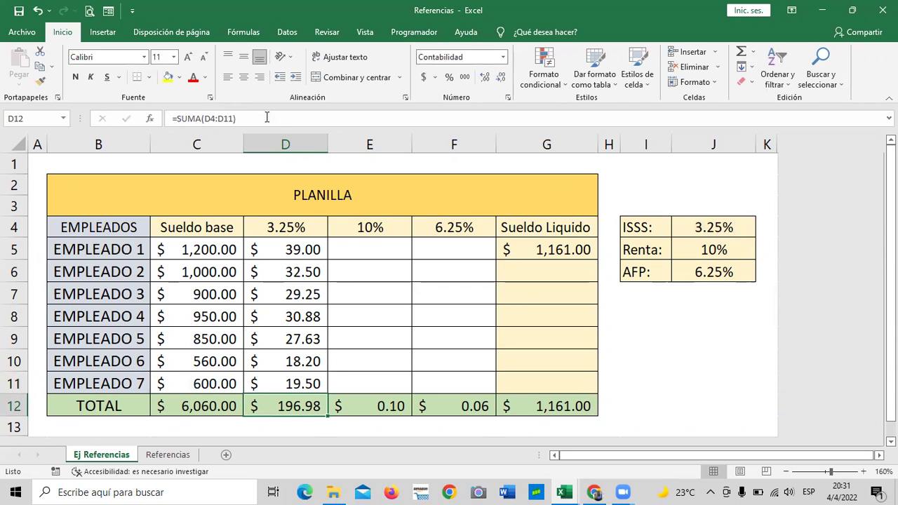
{"action": "left_click", "coordinate": [665, 341]}
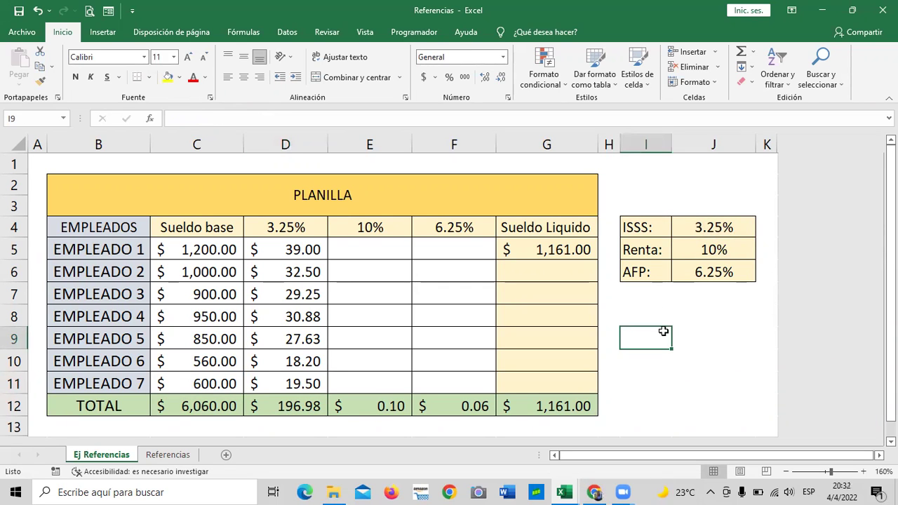
{"action": "left_click", "coordinate": [362, 247]}
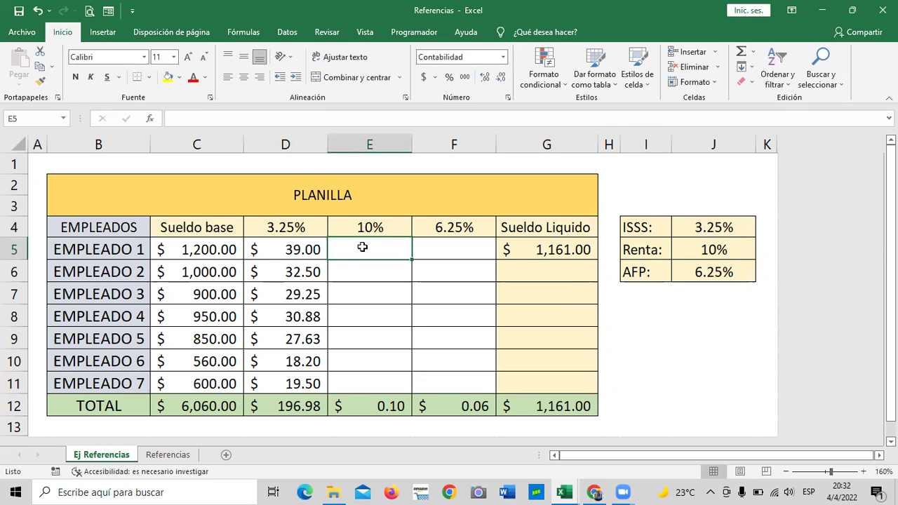
Review the 10% Renta and 3.25% ISSS rate cells and the existing ISSS formulas
{"action": "left_click", "coordinate": [438, 250]}
{"action": "left_click", "coordinate": [374, 254]}
{"action": "left_click", "coordinate": [670, 336]}
{"action": "left_click", "coordinate": [699, 245]}
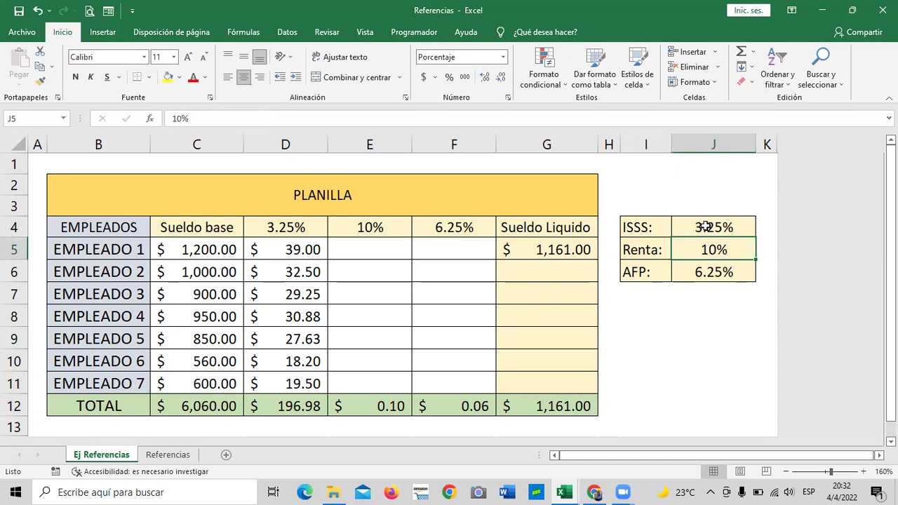
{"action": "left_click", "coordinate": [705, 226]}
{"action": "left_click", "coordinate": [277, 251]}
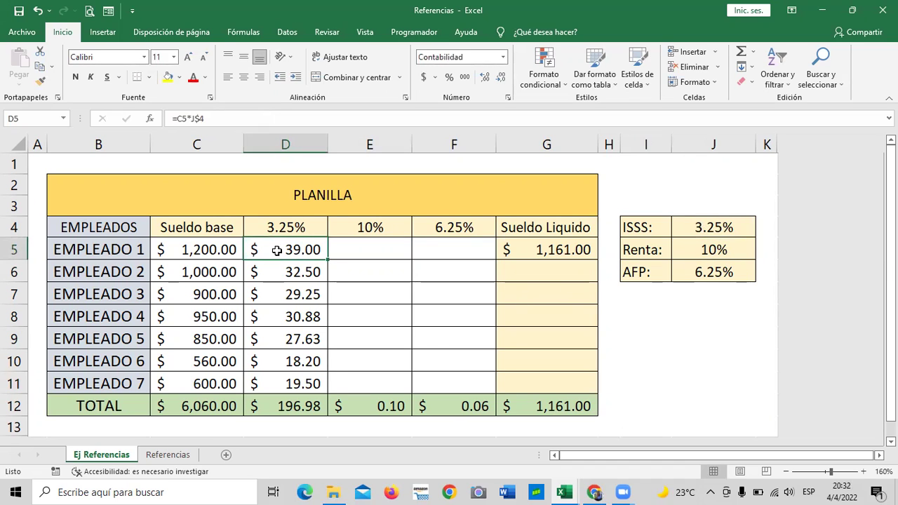
{"action": "left_click", "coordinate": [278, 292]}
{"action": "left_click", "coordinate": [288, 359]}
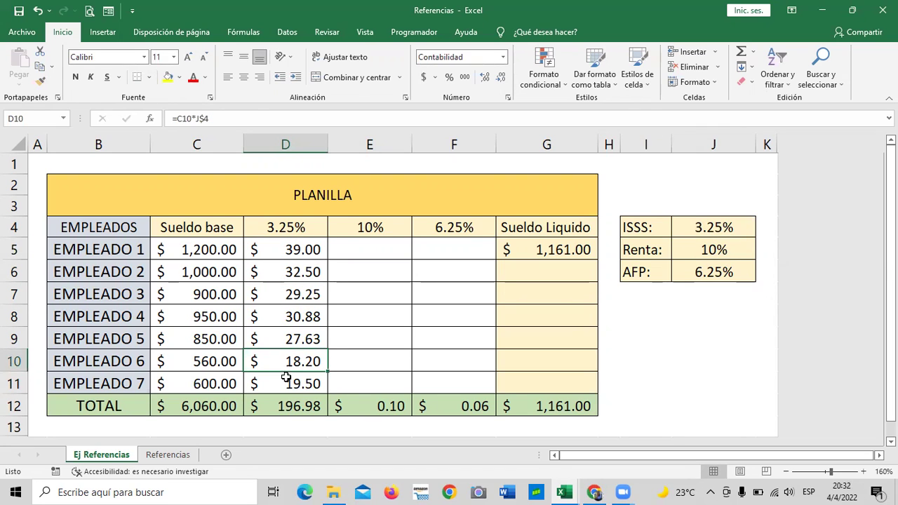
{"action": "left_click", "coordinate": [284, 384]}
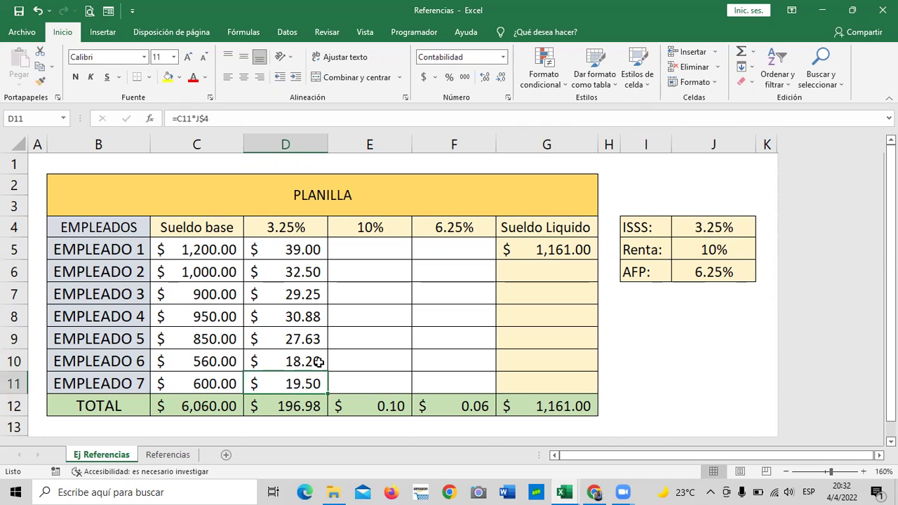
{"action": "left_click", "coordinate": [414, 344]}
{"action": "left_click", "coordinate": [710, 227]}
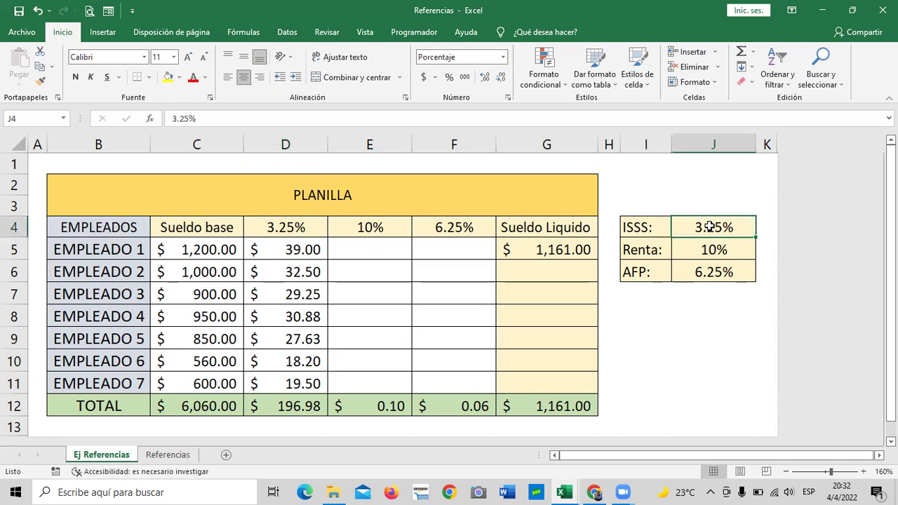
{"action": "left_click", "coordinate": [372, 247]}
Enter =C5*J$5 in E5 as Empleado 1's Renta deduction
{"action": "type", "text": "="}
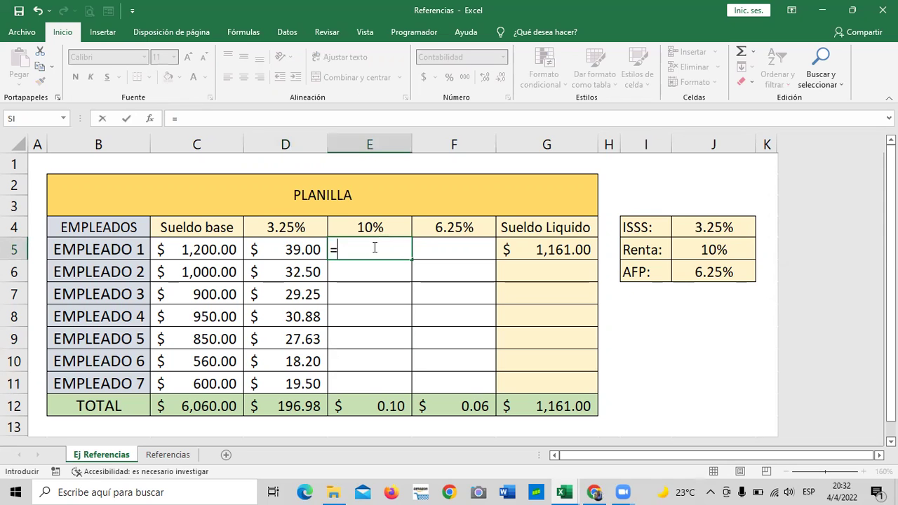
{"action": "left_click", "coordinate": [197, 251]}
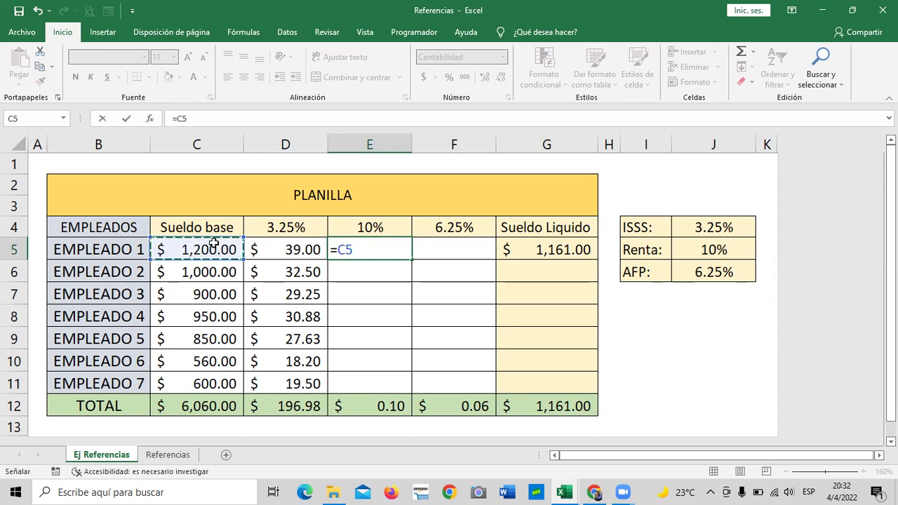
{"action": "type", "text": "*"}
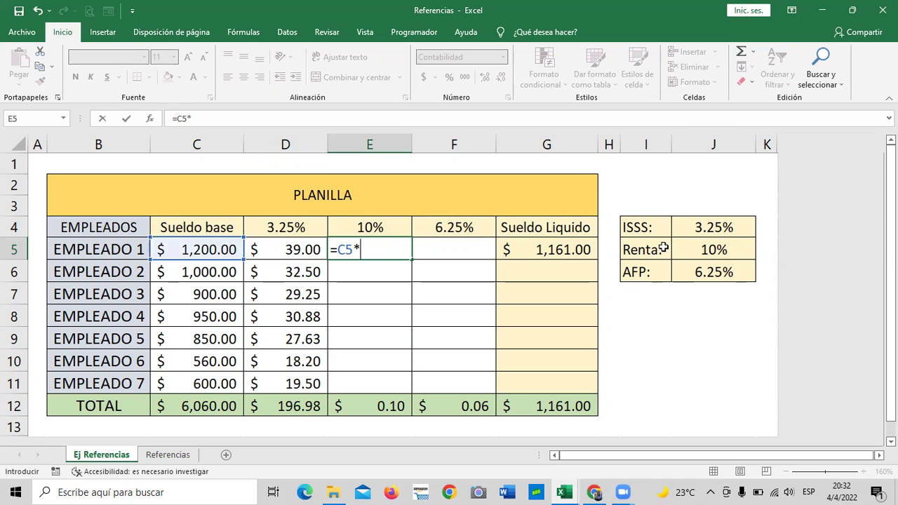
{"action": "left_click", "coordinate": [689, 250]}
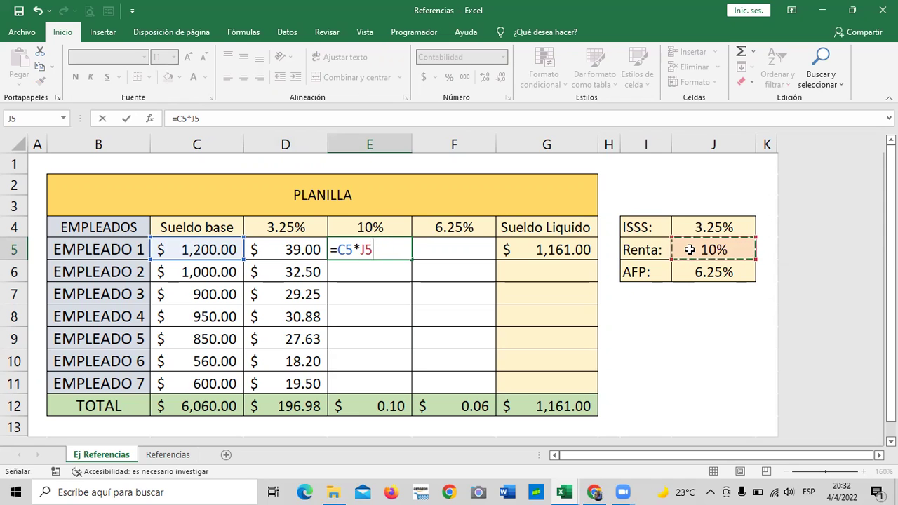
{"action": "left_click", "coordinate": [359, 250]}
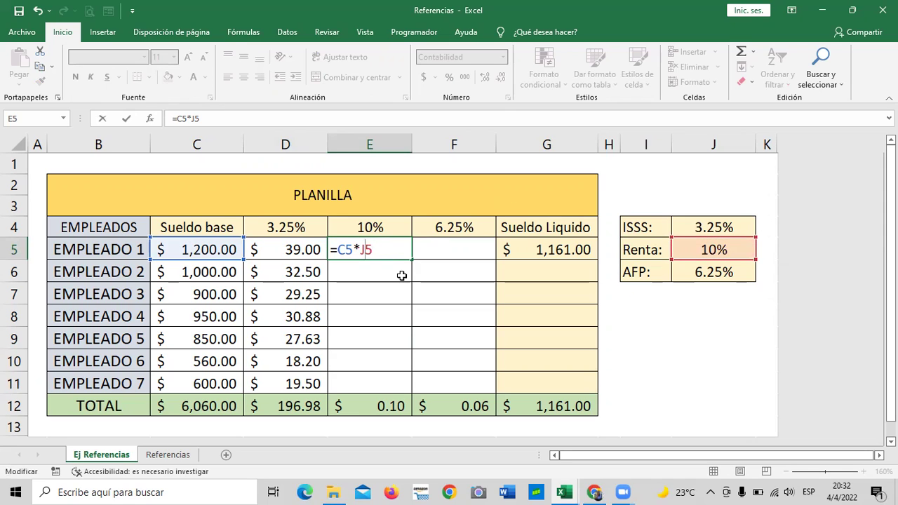
{"action": "type", "text": "$"}
{"action": "key", "text": "Return"}
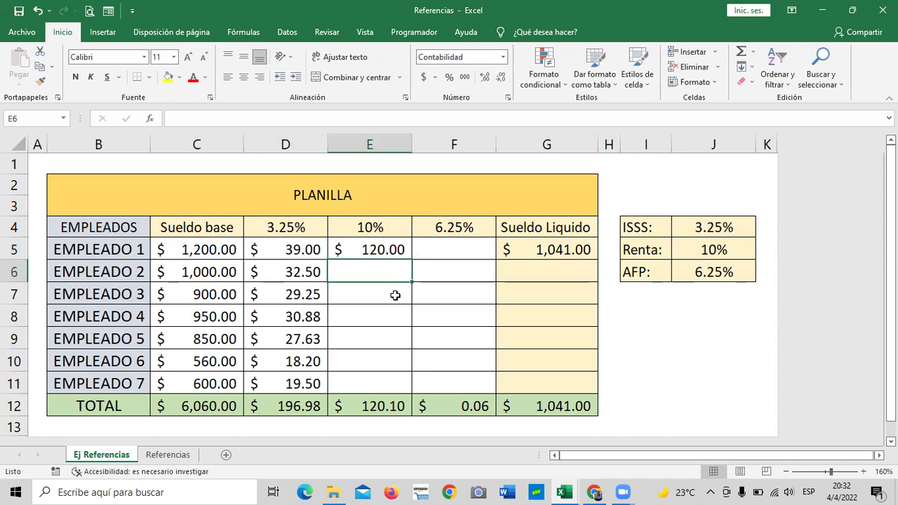
Fill the Renta formula down from E5 to E11 for all seven employees
{"action": "left_click", "coordinate": [380, 247]}
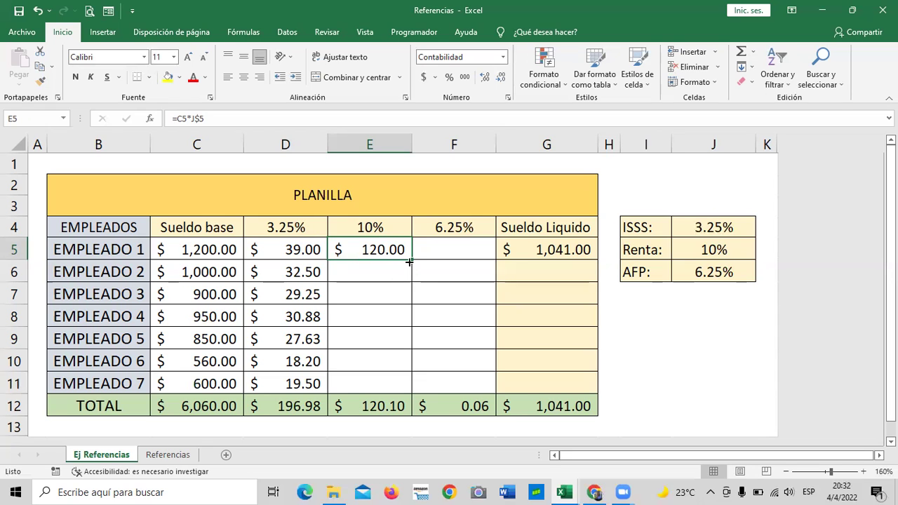
{"action": "left_click_drag", "start_coordinate": [409, 262], "coordinate": [418, 309]}
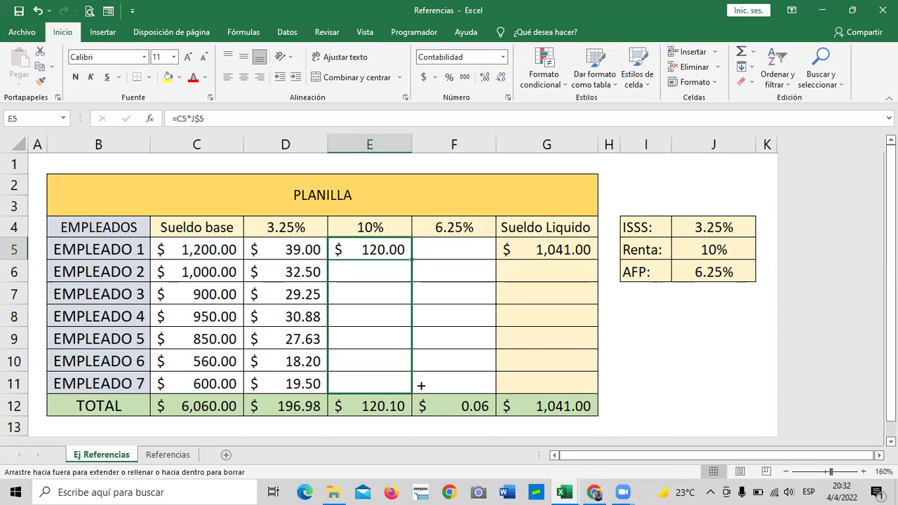
{"action": "left_click_drag", "start_coordinate": [421, 383], "coordinate": [421, 383]}
{"action": "left_click", "coordinate": [472, 363]}
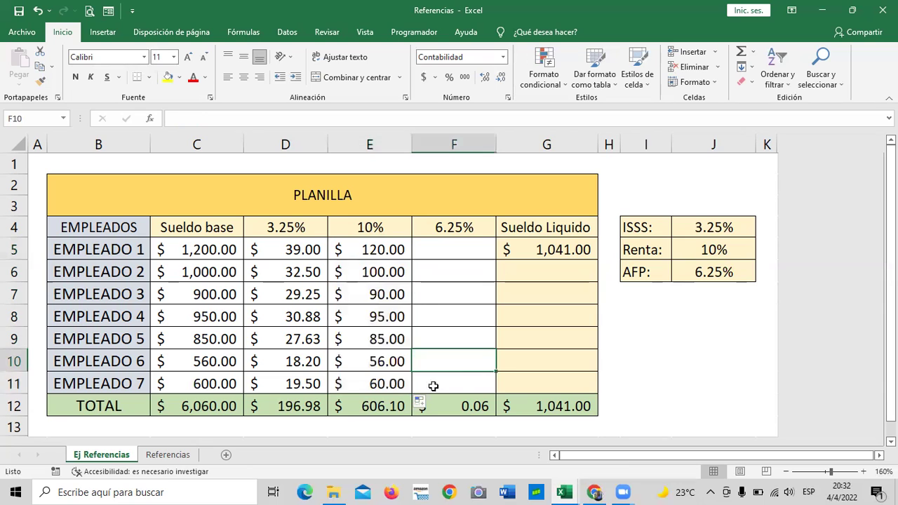
{"action": "left_click", "coordinate": [377, 383]}
Inspect Empleado 7's Renta formula, then delete the copied amounts in E6:E11
{"action": "left_click", "coordinate": [315, 118]}
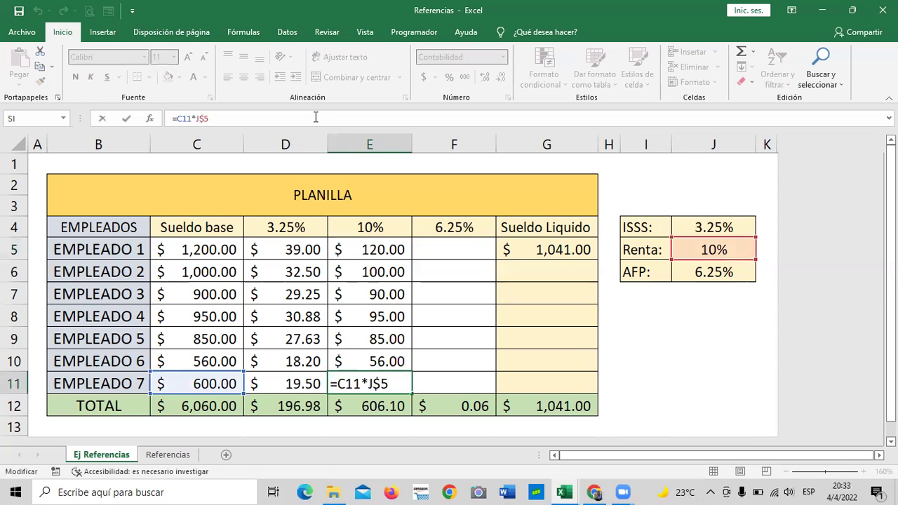
{"action": "key", "text": "Return"}
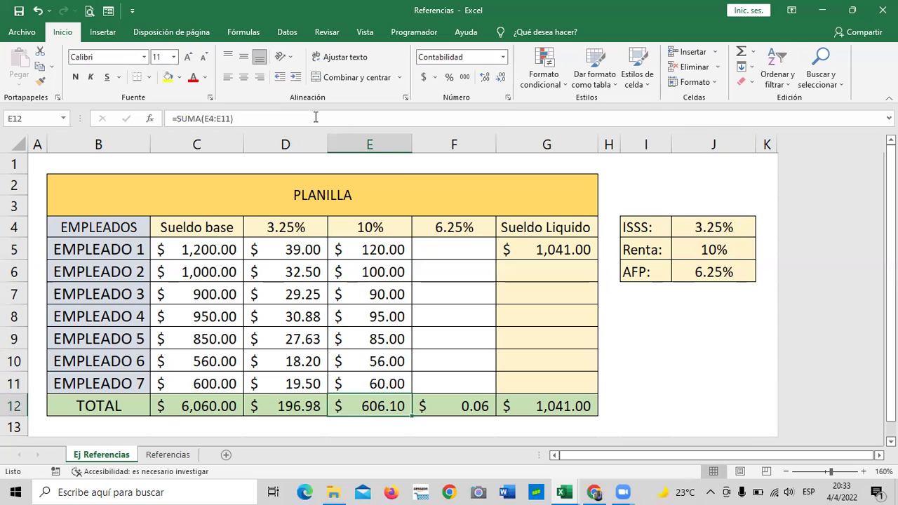
{"action": "left_click_drag", "start_coordinate": [400, 270], "coordinate": [397, 382]}
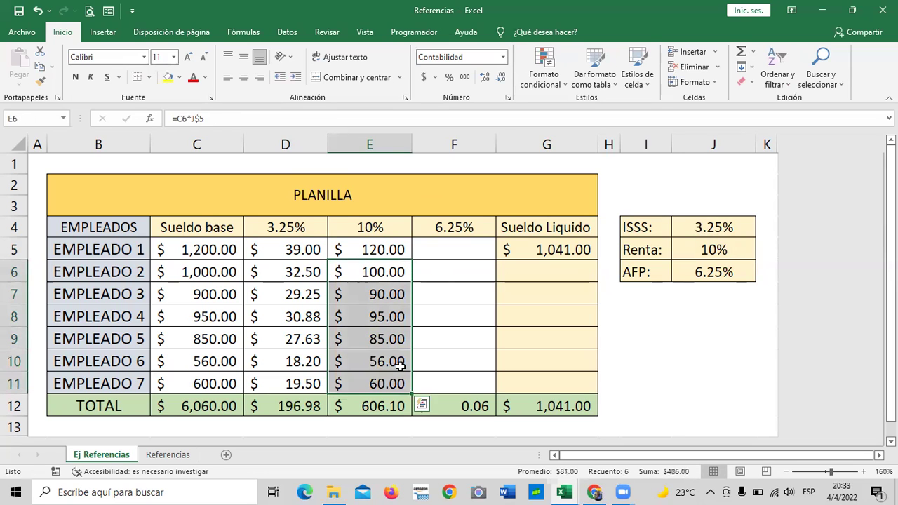
{"action": "key", "text": "Delete"}
{"action": "left_click", "coordinate": [391, 250]}
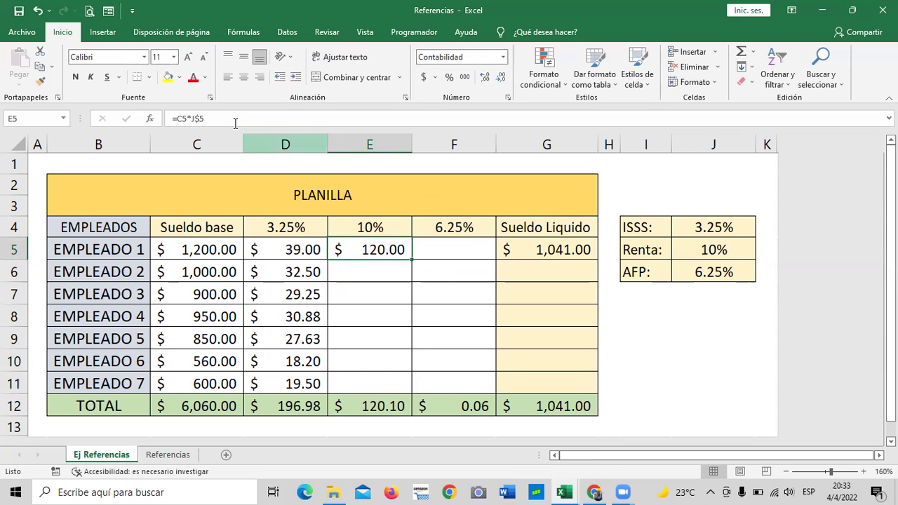
{"action": "left_click", "coordinate": [203, 119]}
Change E5 to the unlocked =C5*J5 and copy it down to Empleado 7
{"action": "key", "text": "BackSpace"}
{"action": "key", "text": "BackSpace"}
{"action": "key", "text": "BackSpace"}
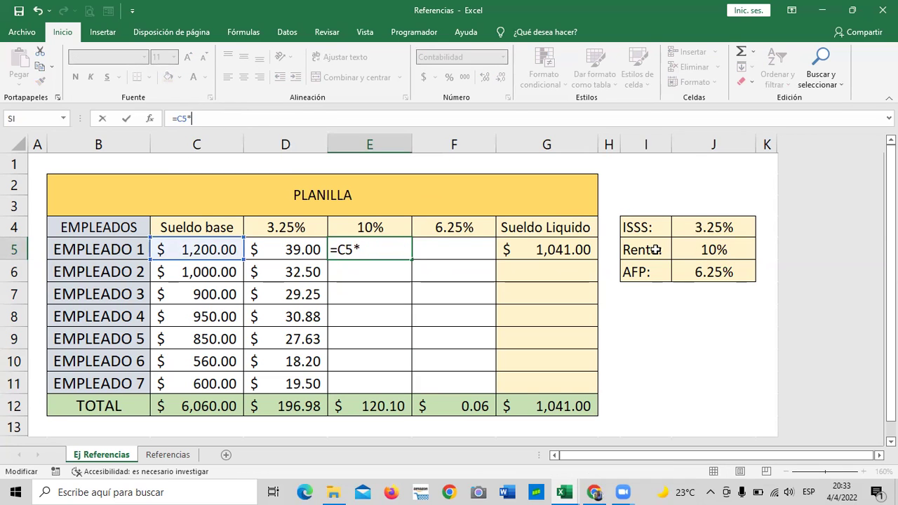
{"action": "left_click", "coordinate": [680, 248]}
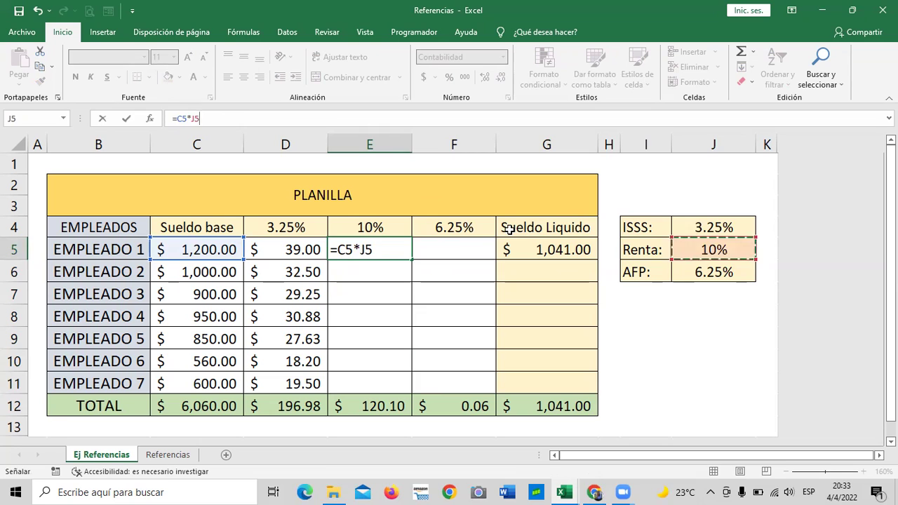
{"action": "key", "text": "Return"}
{"action": "left_click", "coordinate": [384, 247]}
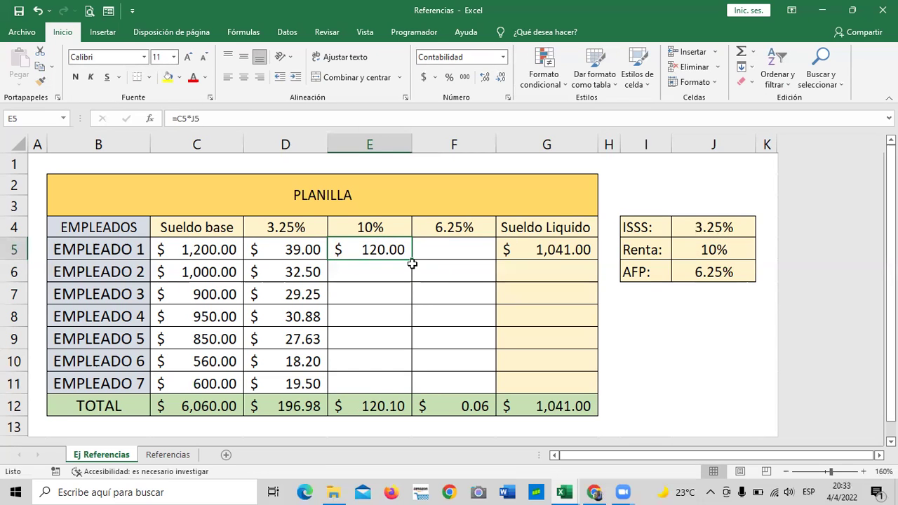
{"action": "left_click_drag", "start_coordinate": [413, 260], "coordinate": [412, 390]}
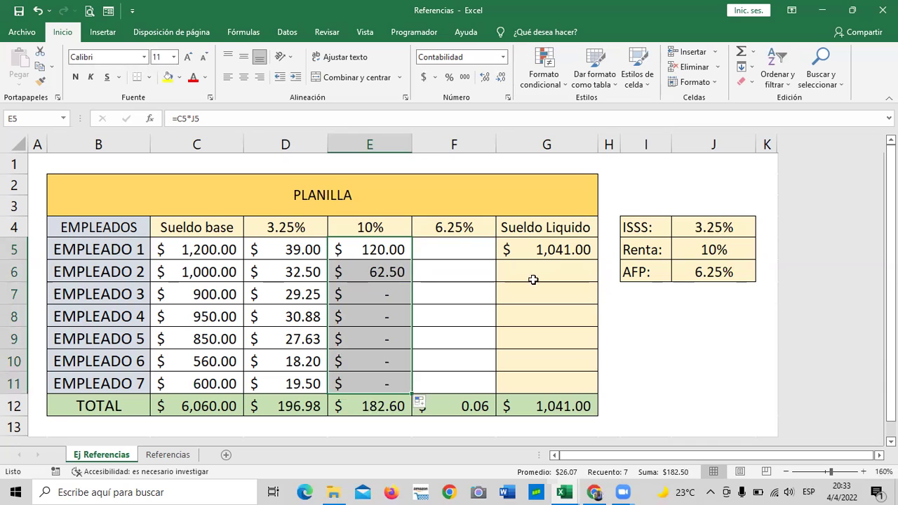
Show that Empleado 2's copied formula points at the shifted, empty cells below the rates
{"action": "left_click", "coordinate": [703, 272]}
{"action": "left_click", "coordinate": [387, 278]}
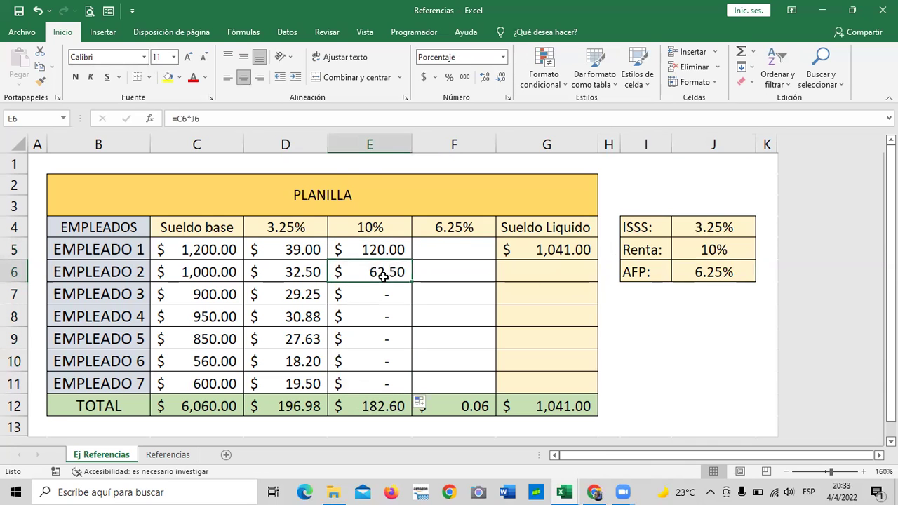
{"action": "left_click", "coordinate": [287, 119]}
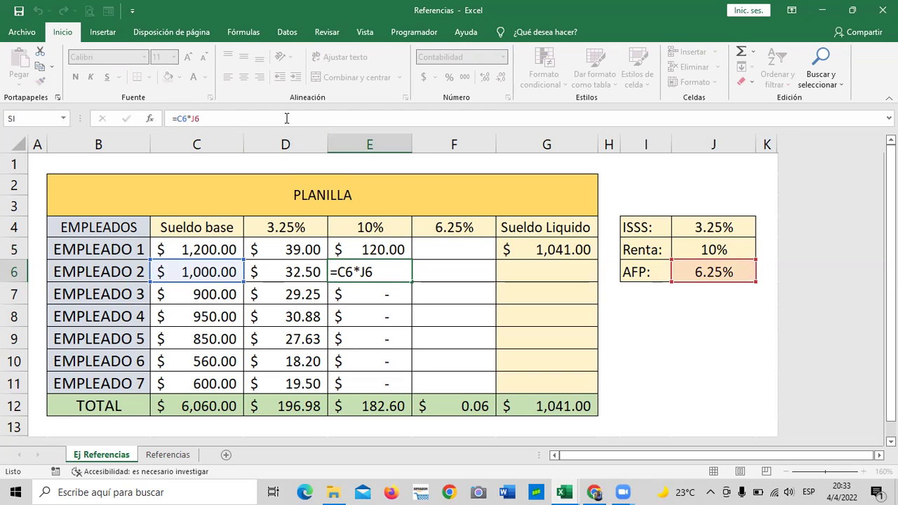
{"action": "key", "text": "Return"}
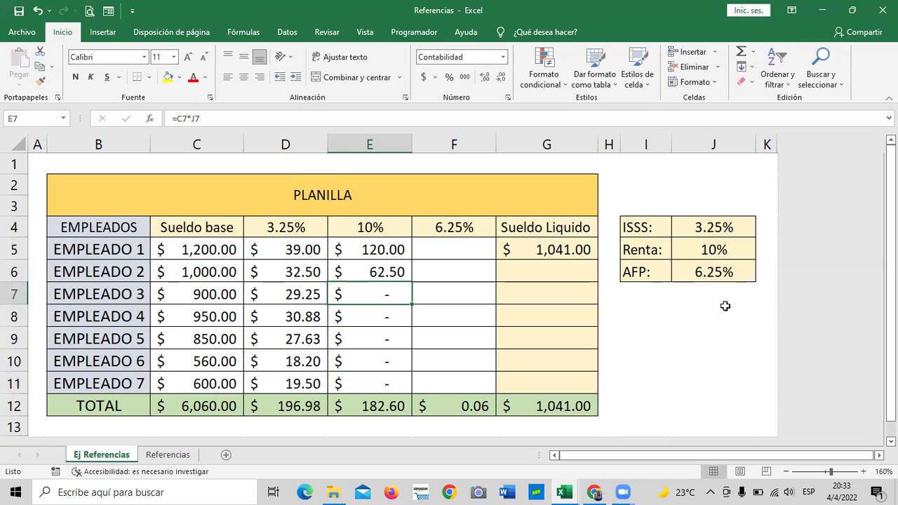
{"action": "left_click", "coordinate": [726, 301]}
{"action": "left_click", "coordinate": [720, 321]}
{"action": "left_click", "coordinate": [721, 339]}
{"action": "left_click", "coordinate": [724, 364]}
{"action": "left_click", "coordinate": [731, 409]}
Inspect and re-confirm Empleado 7's formula in E11, then select E7:E11
{"action": "left_click", "coordinate": [385, 381]}
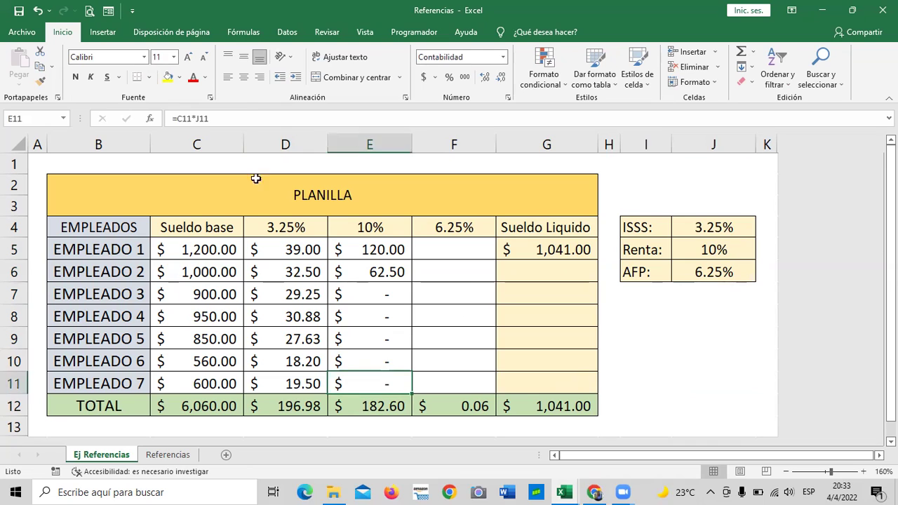
{"action": "left_click", "coordinate": [245, 117]}
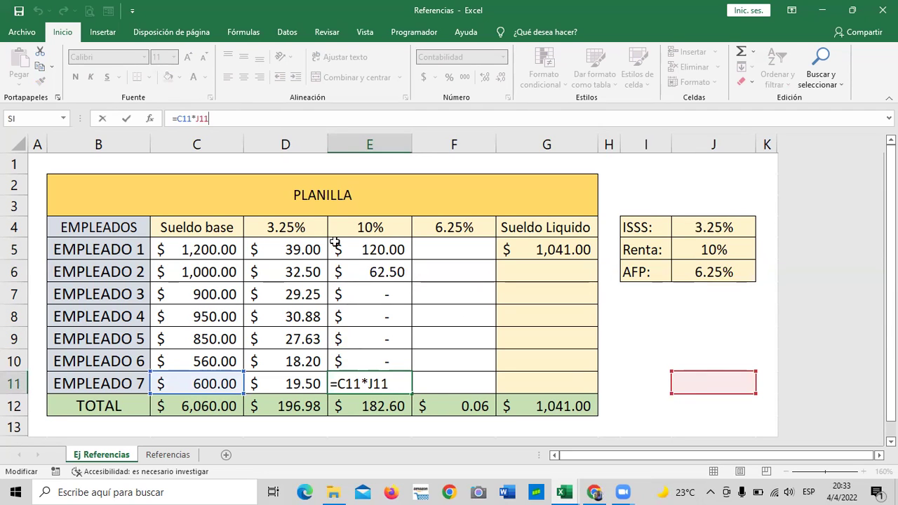
{"action": "key", "text": "BackSpace"}
{"action": "key", "text": "BackSpace"}
{"action": "key", "text": "BackSpace"}
{"action": "key", "text": "BackSpace"}
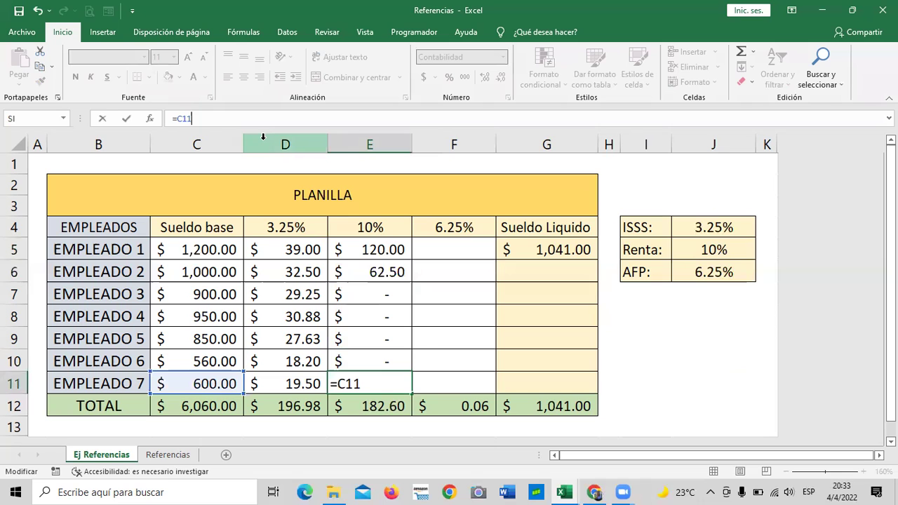
{"action": "key", "text": "Return"}
{"action": "left_click_drag", "start_coordinate": [372, 293], "coordinate": [376, 380]}
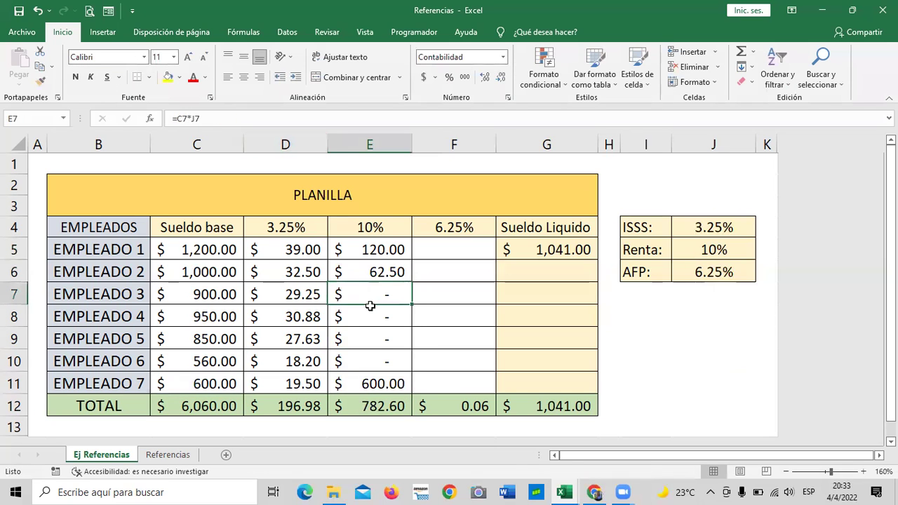
Clear E6:E11 and restore E5 to the row-locked =C5*J$5
{"action": "key", "text": "Delete"}
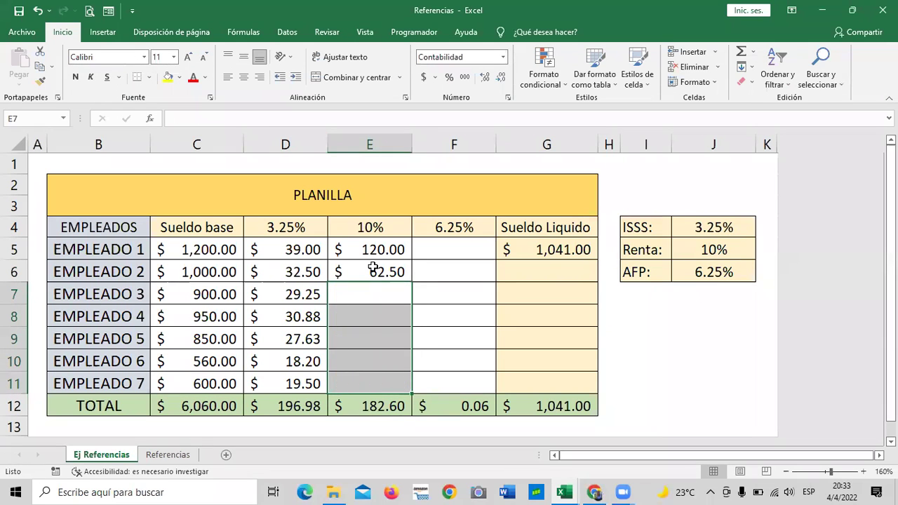
{"action": "left_click", "coordinate": [369, 263]}
{"action": "key", "text": "Delete"}
{"action": "left_click", "coordinate": [378, 254]}
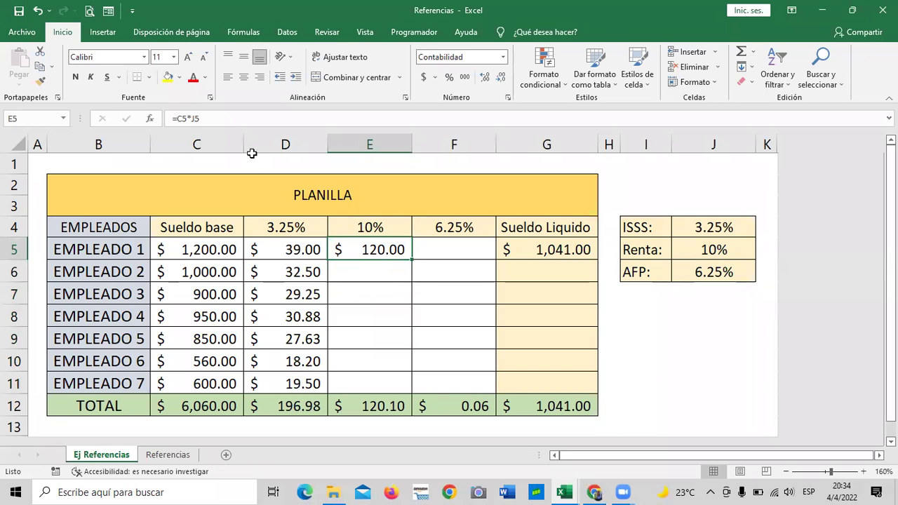
{"action": "left_click", "coordinate": [195, 118]}
{"action": "type", "text": "$"}
{"action": "key", "text": "Return"}
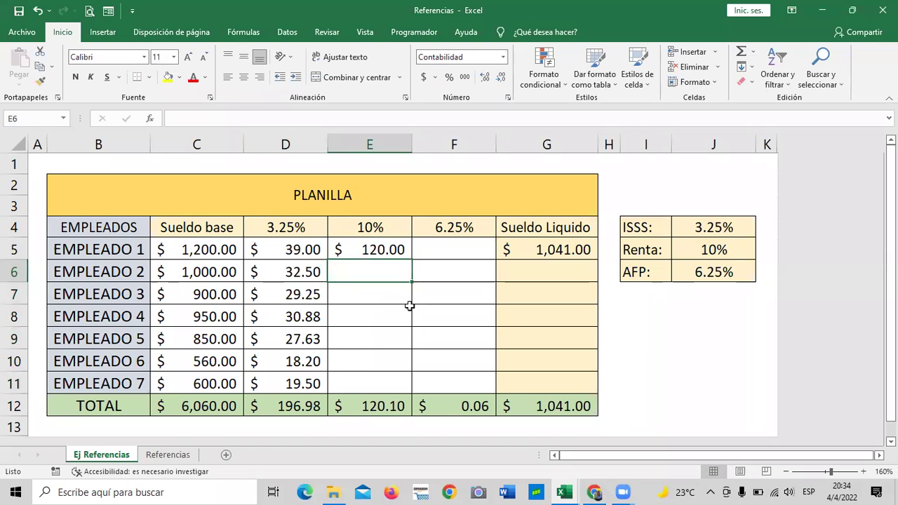
Fill E5's formula down to E11 and check the copied references in E11
{"action": "left_click", "coordinate": [395, 250]}
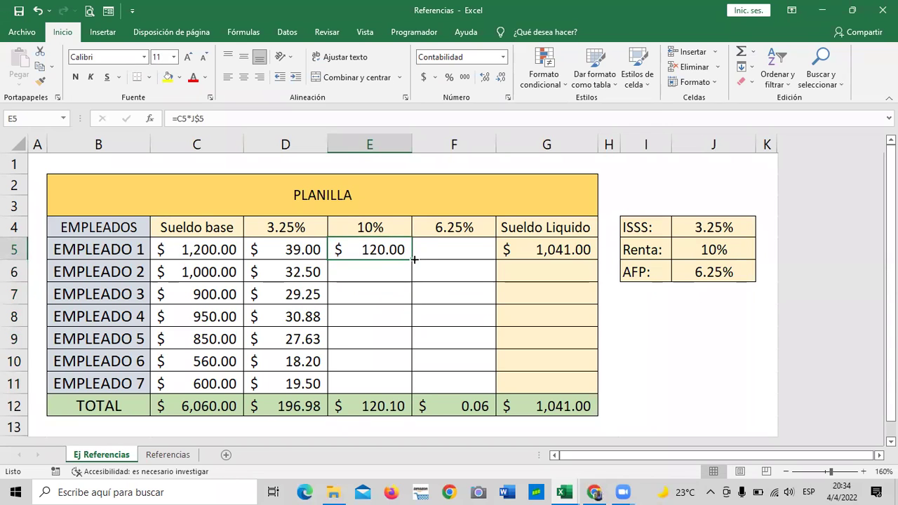
{"action": "left_click_drag", "start_coordinate": [411, 259], "coordinate": [410, 390]}
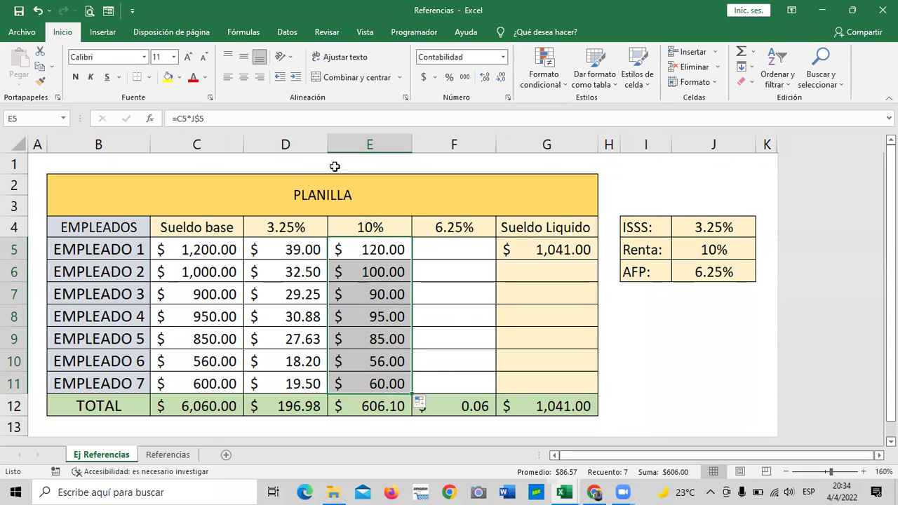
{"action": "left_click", "coordinate": [304, 118]}
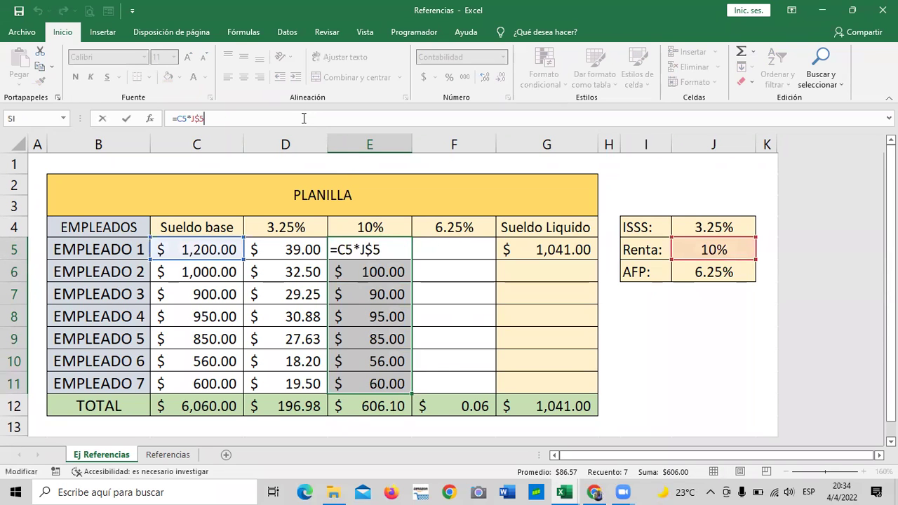
{"action": "left_click", "coordinate": [456, 300]}
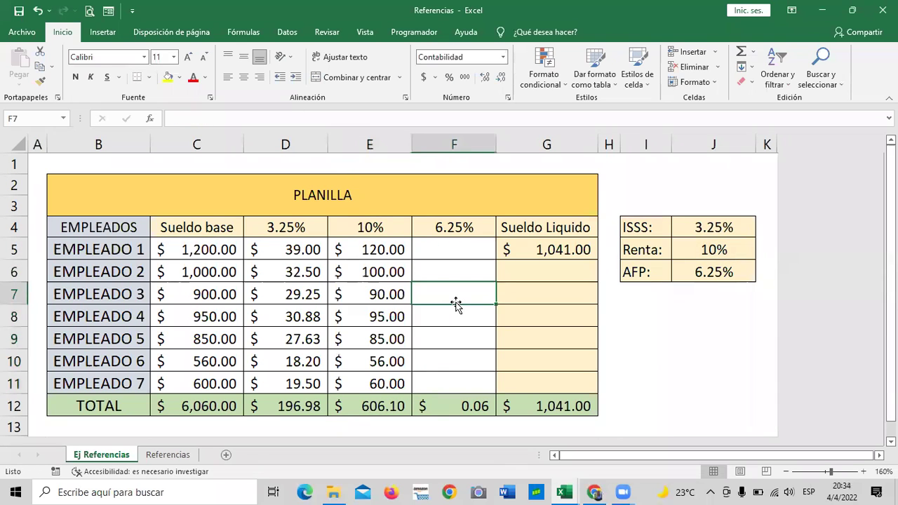
{"action": "left_click", "coordinate": [390, 382]}
{"action": "left_click", "coordinate": [449, 383]}
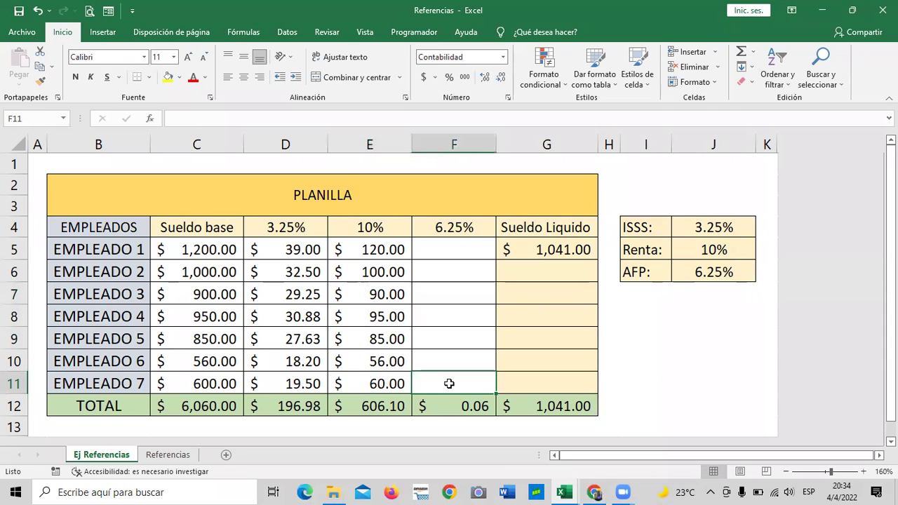
{"action": "left_click", "coordinate": [376, 387]}
{"action": "left_click", "coordinate": [322, 117]}
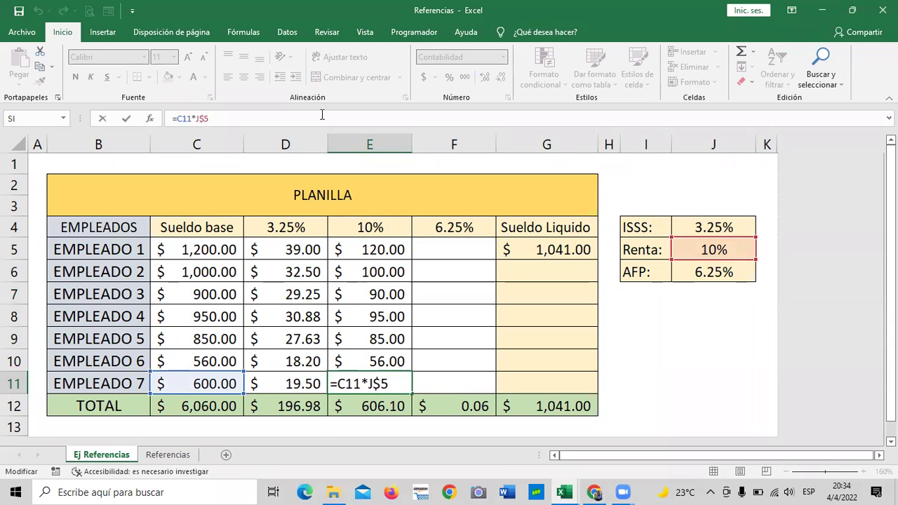
{"action": "key", "text": "Return"}
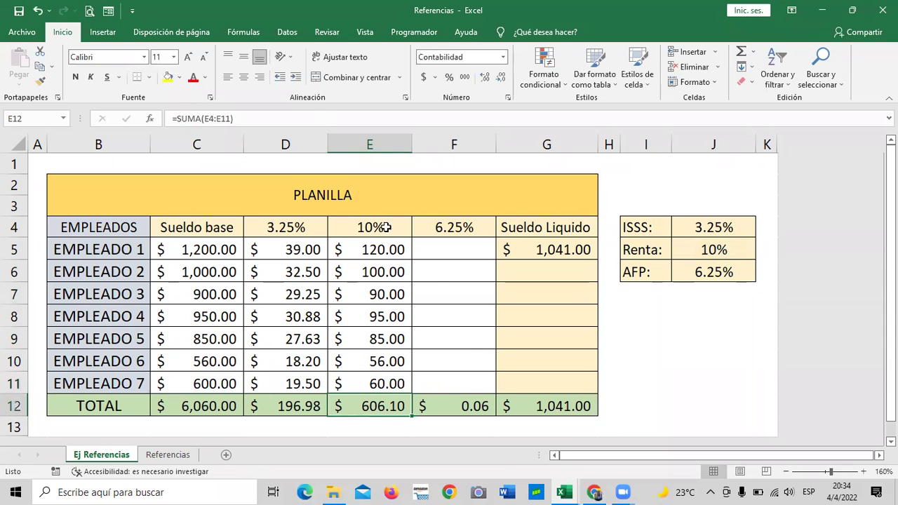
{"action": "left_click", "coordinate": [391, 386]}
Review E11's formula, then make E5's Renta reference fully absolute: =C5*$J$5
{"action": "left_click", "coordinate": [277, 118]}
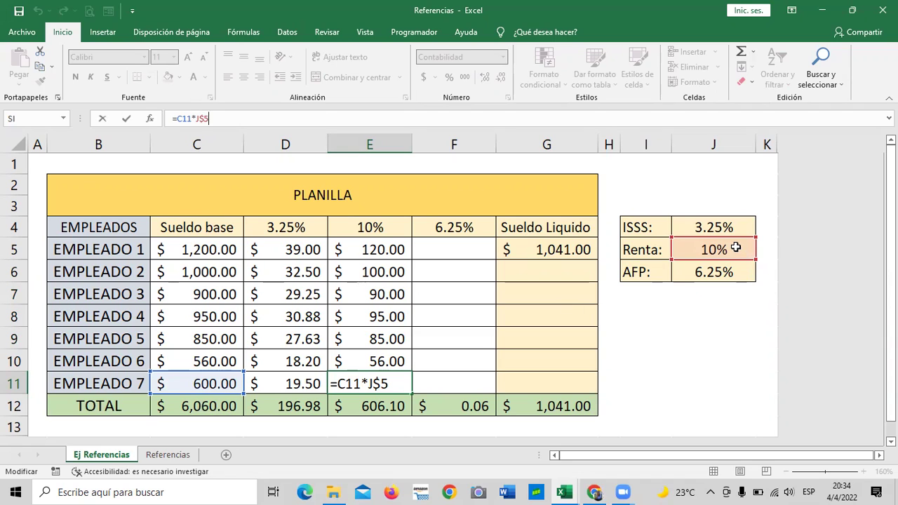
{"action": "left_click", "coordinate": [389, 121]}
{"action": "key", "text": "Return"}
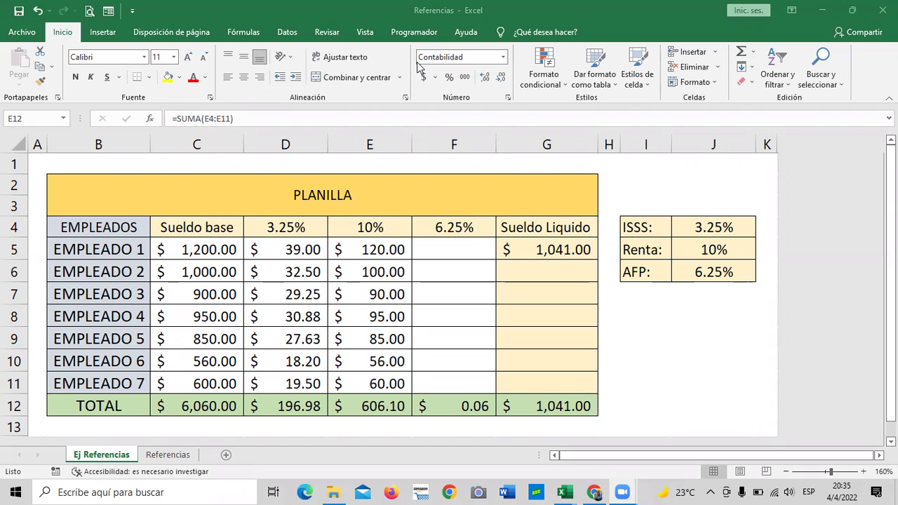
{"action": "left_click", "coordinate": [390, 251]}
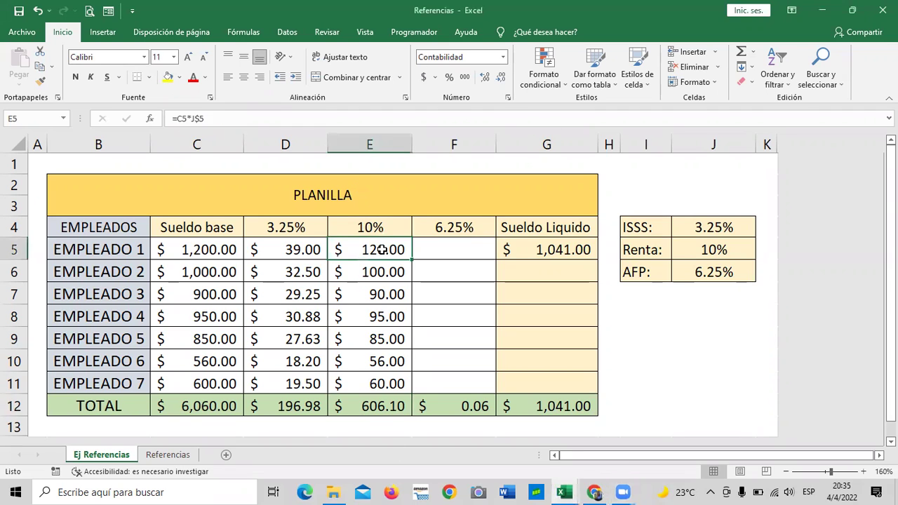
{"action": "left_click", "coordinate": [191, 119]}
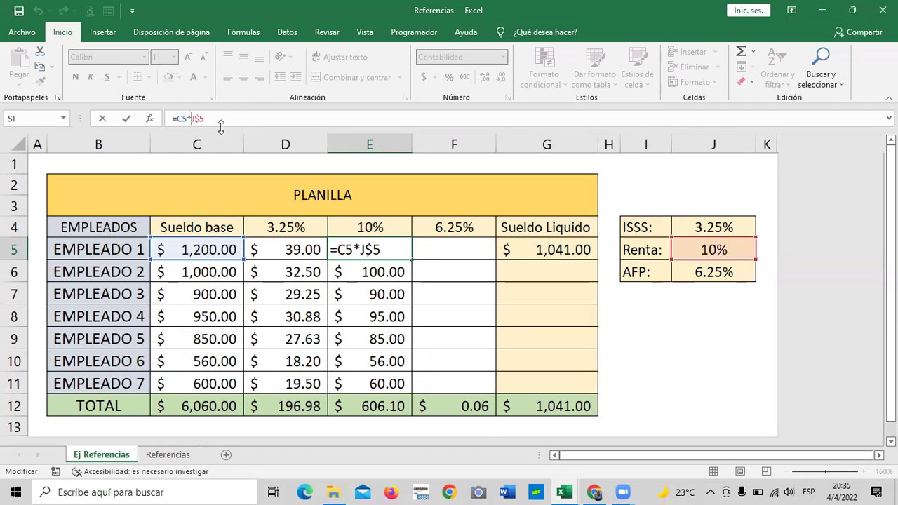
{"action": "type", "text": "$"}
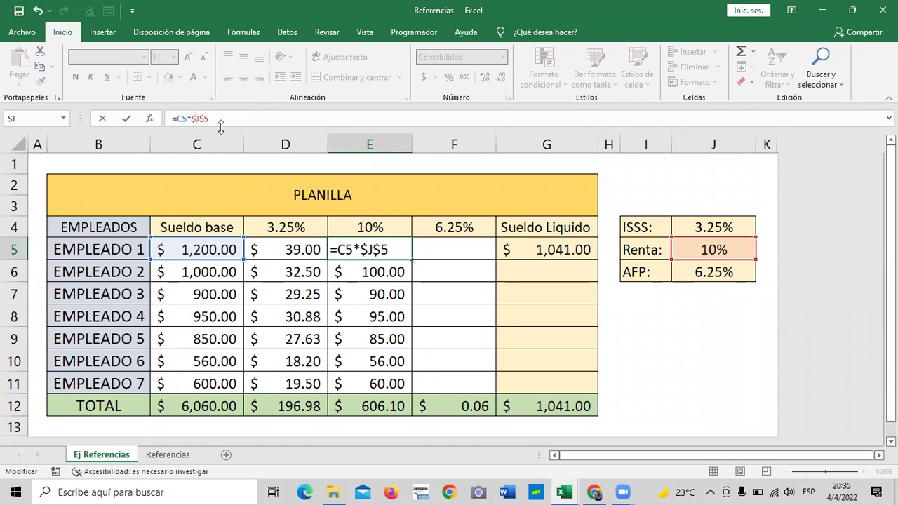
{"action": "key", "text": "Return"}
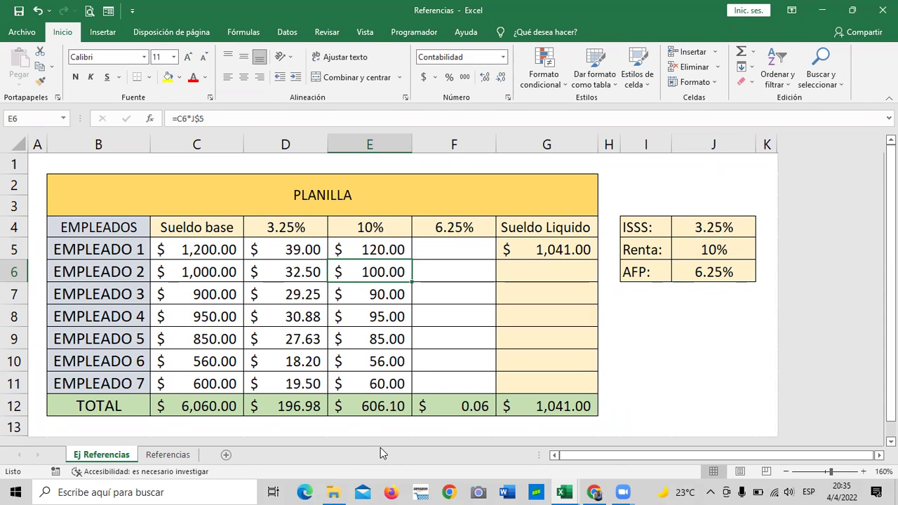
{"action": "scroll", "coordinate": [380, 449], "scroll_direction": "down", "scroll_amount": 1}
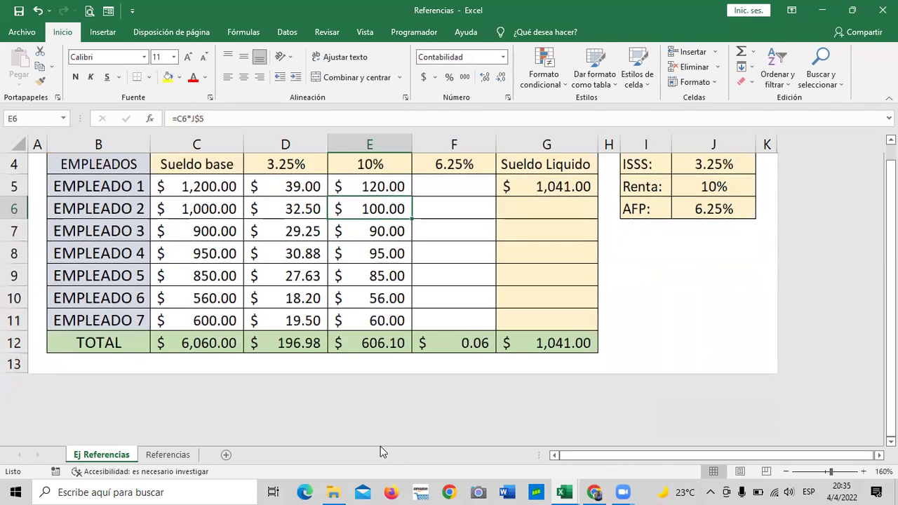
{"action": "scroll", "coordinate": [380, 449], "scroll_direction": "up", "scroll_amount": 1}
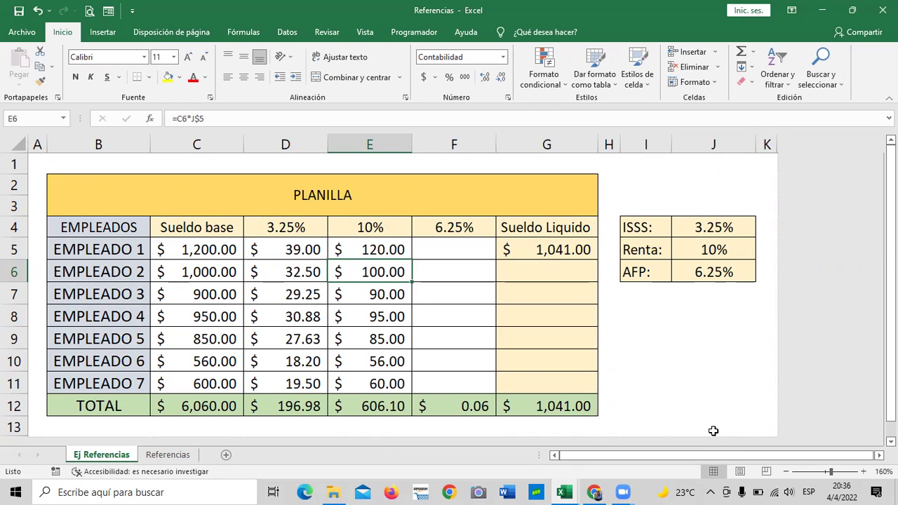
Point out the J5 rate and empty cells below it, then begin a formula in F5
{"action": "left_click", "coordinate": [695, 252]}
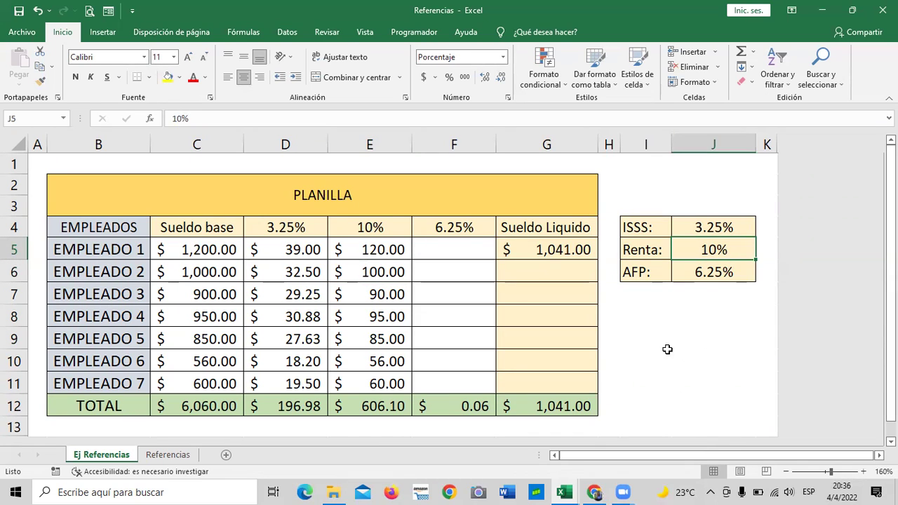
{"action": "left_click", "coordinate": [713, 390]}
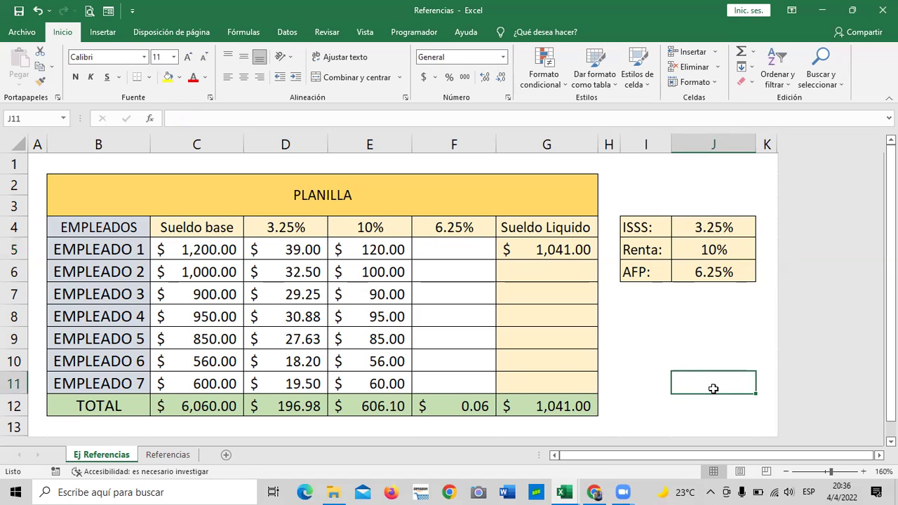
{"action": "left_click", "coordinate": [713, 354]}
{"action": "left_click", "coordinate": [712, 381]}
{"action": "left_click", "coordinate": [710, 351]}
{"action": "left_click", "coordinate": [711, 331]}
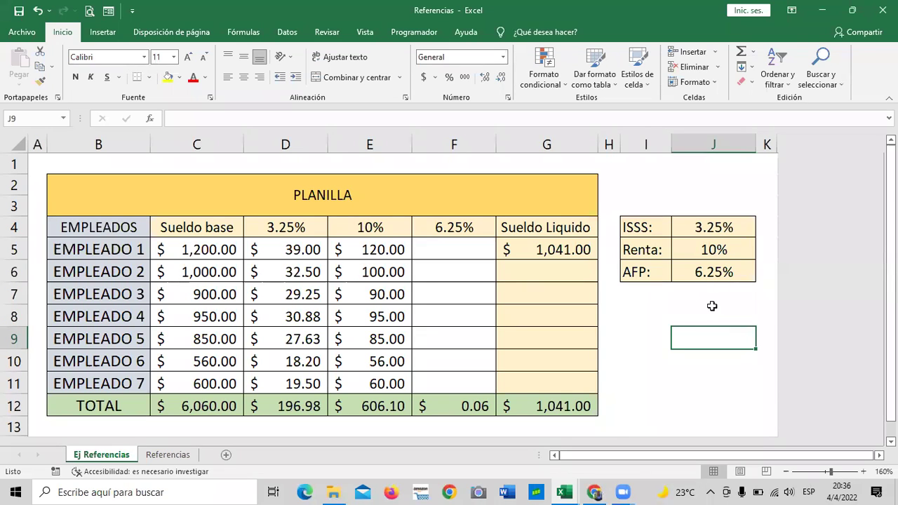
{"action": "left_click", "coordinate": [712, 307]}
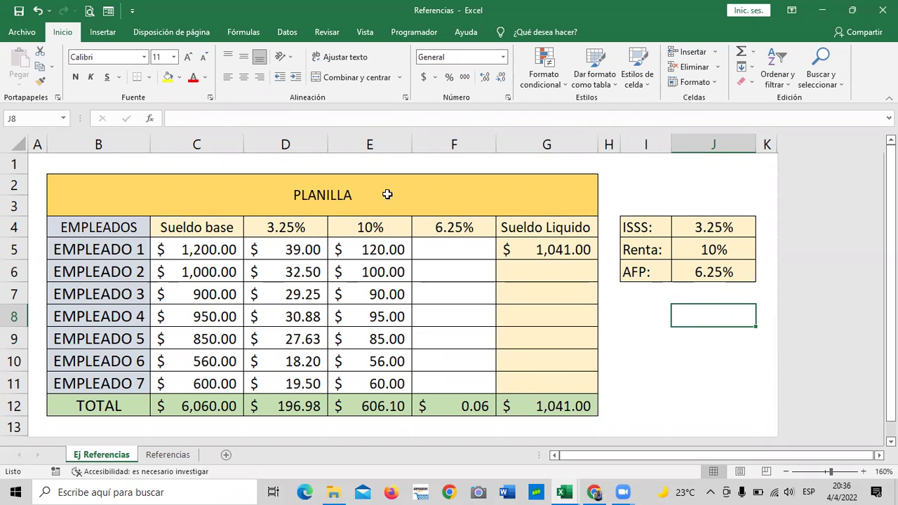
{"action": "left_click", "coordinate": [448, 242]}
{"action": "type", "text": "="}
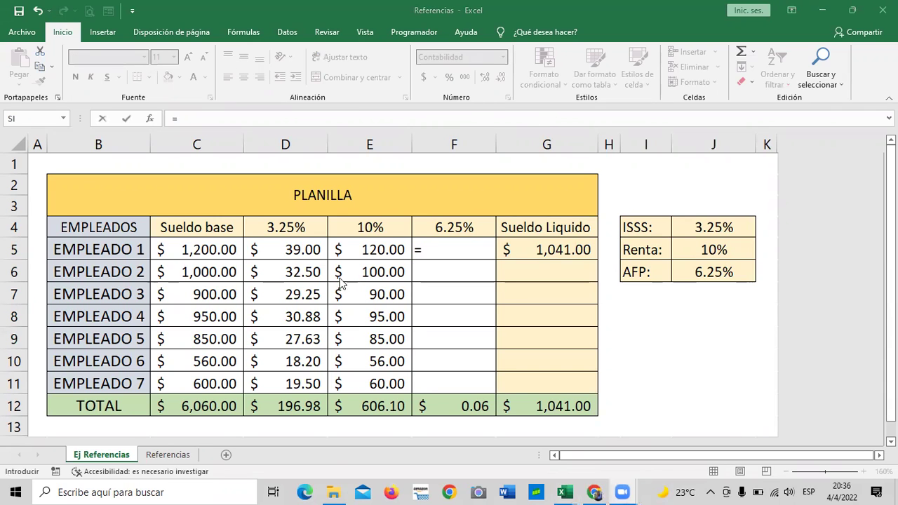
Enter =C5*J$6 in F5 as Empleado 1's 6.25% AFP deduction
{"action": "left_click", "coordinate": [182, 249]}
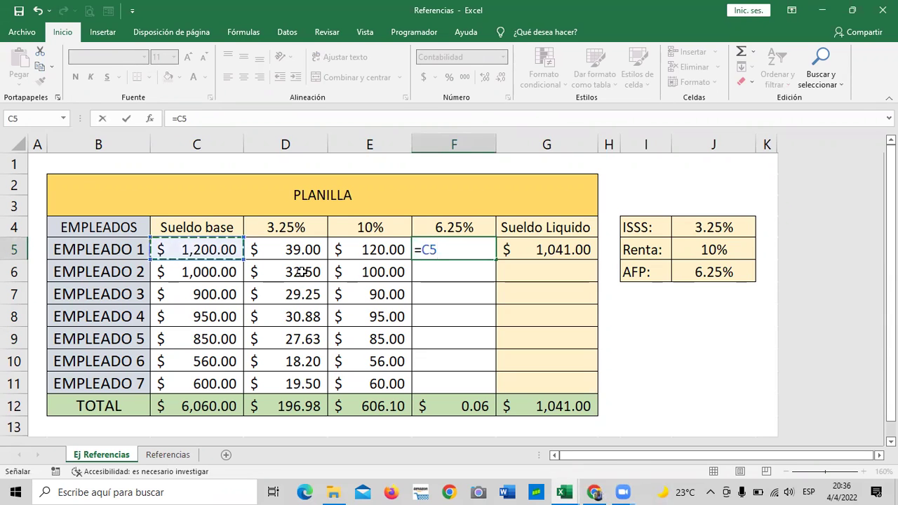
{"action": "type", "text": "*"}
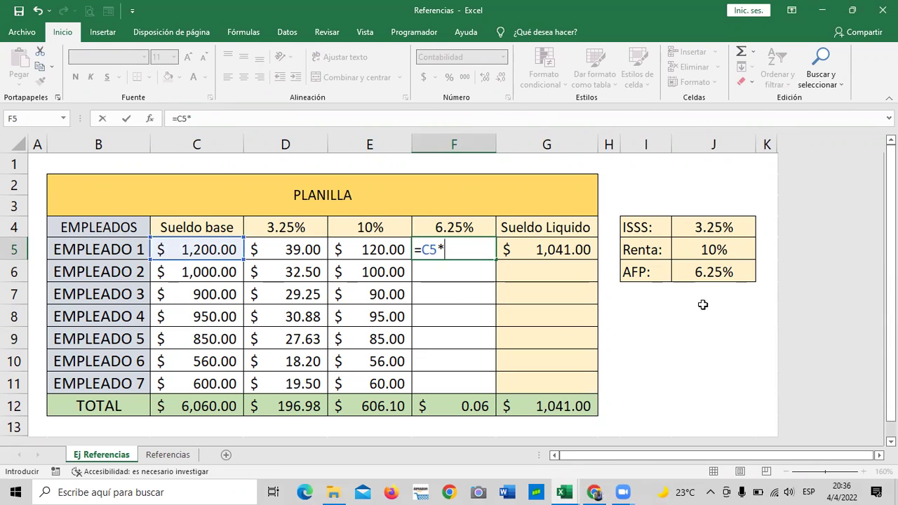
{"action": "left_click", "coordinate": [702, 272]}
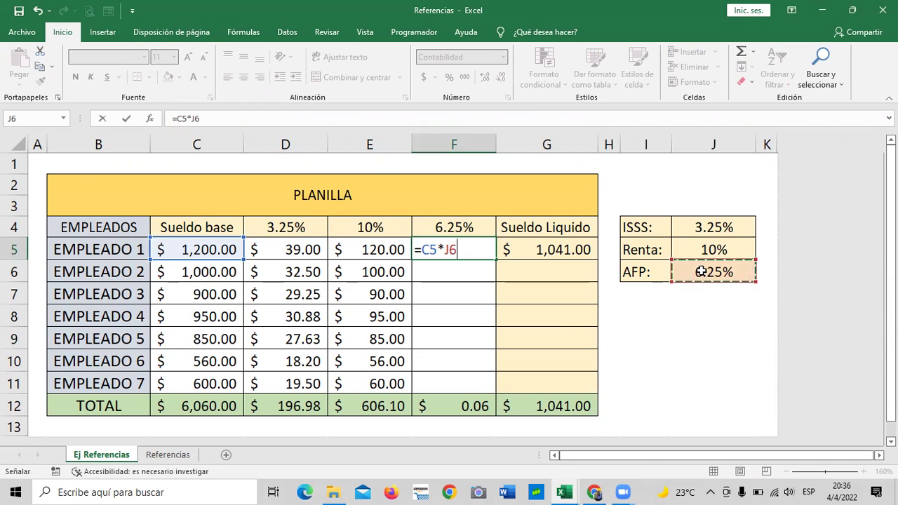
{"action": "left_click", "coordinate": [446, 249]}
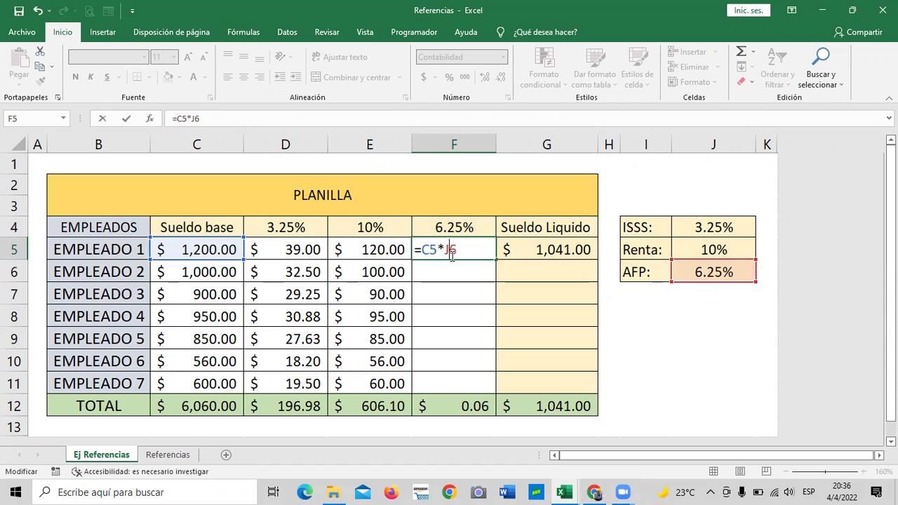
{"action": "type", "text": "$"}
{"action": "key", "text": "Return"}
{"action": "key", "text": "Return"}
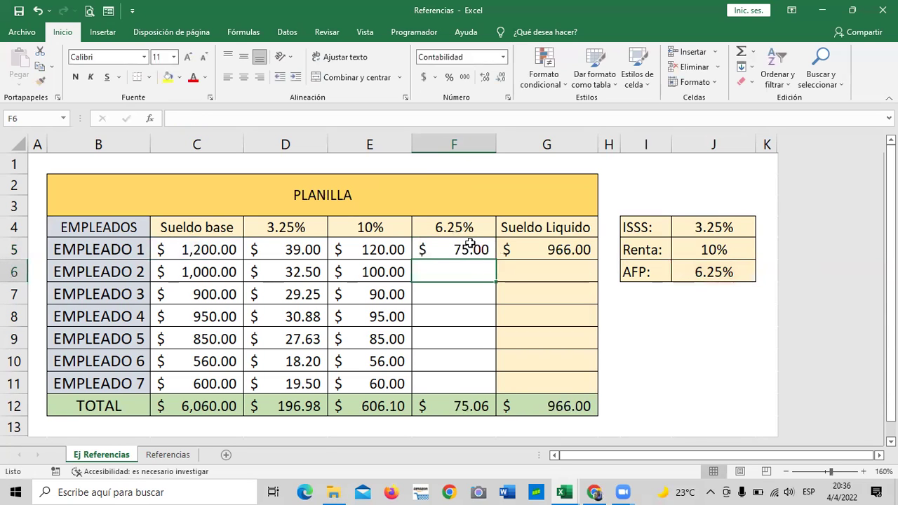
Fill the AFP formula down to F11 and verify F9 uses =C9*J$6
{"action": "left_click", "coordinate": [472, 246]}
{"action": "left_click_drag", "start_coordinate": [495, 260], "coordinate": [496, 390]}
{"action": "left_click", "coordinate": [624, 376]}
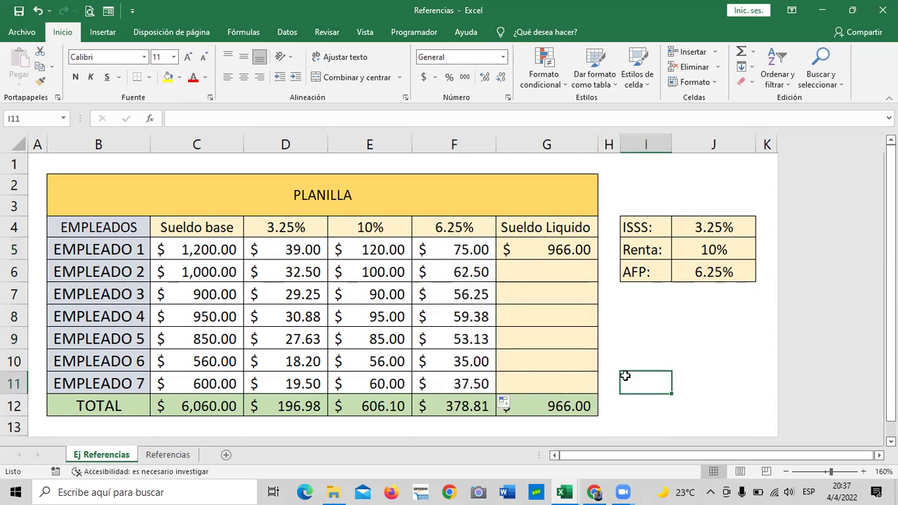
{"action": "left_click", "coordinate": [472, 387]}
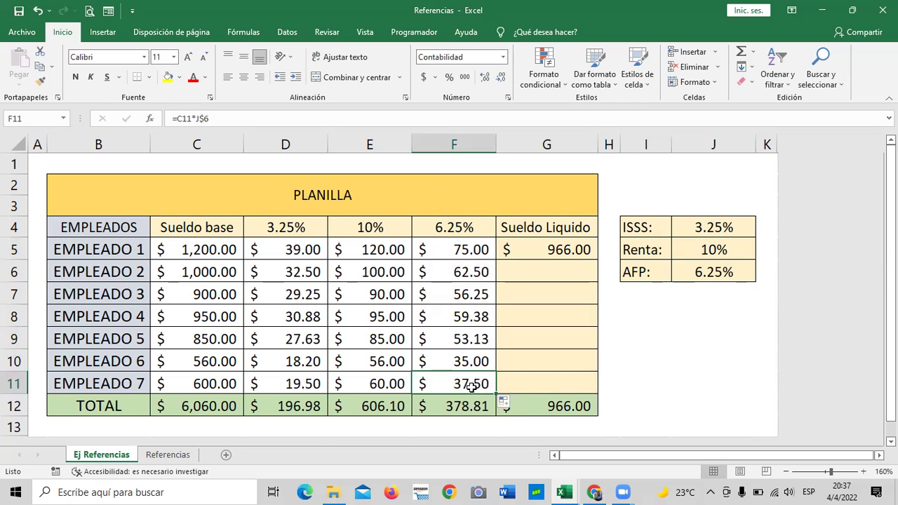
{"action": "left_click", "coordinate": [465, 363]}
{"action": "left_click", "coordinate": [449, 386]}
{"action": "left_click", "coordinate": [454, 338]}
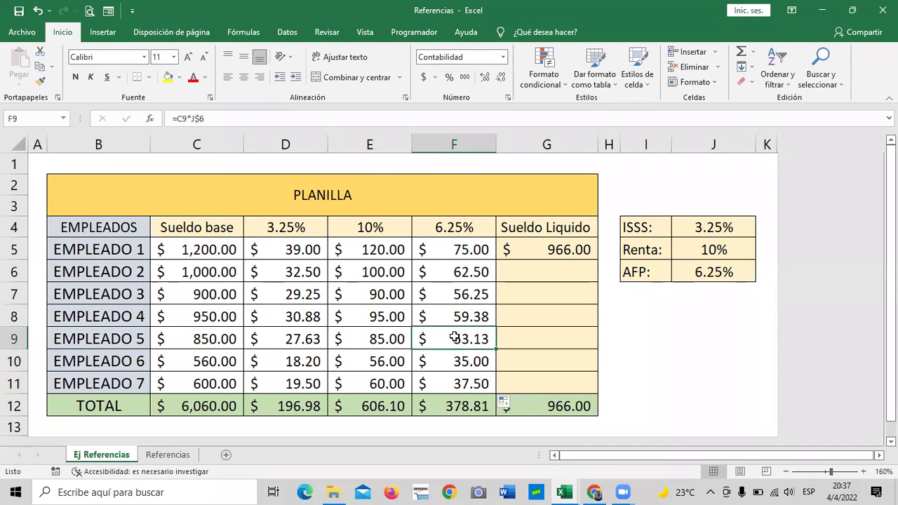
{"action": "left_click", "coordinate": [282, 117]}
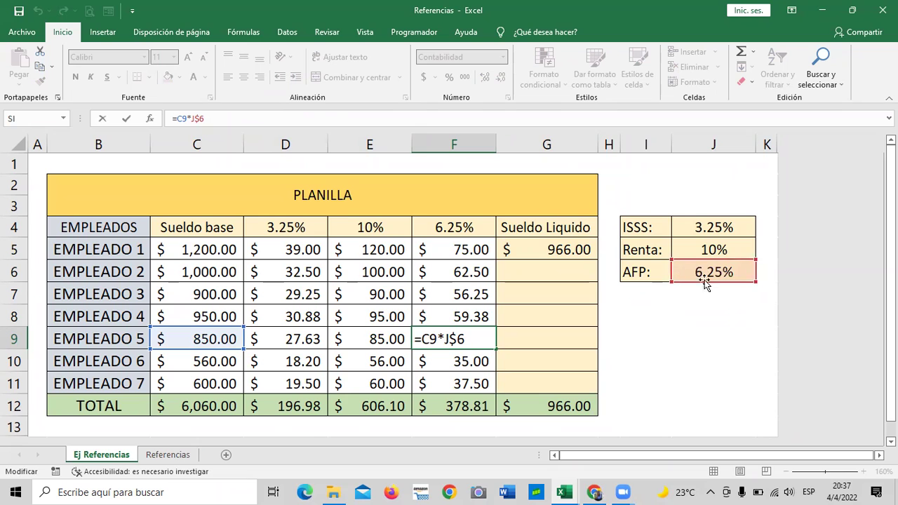
{"action": "key", "text": "Return"}
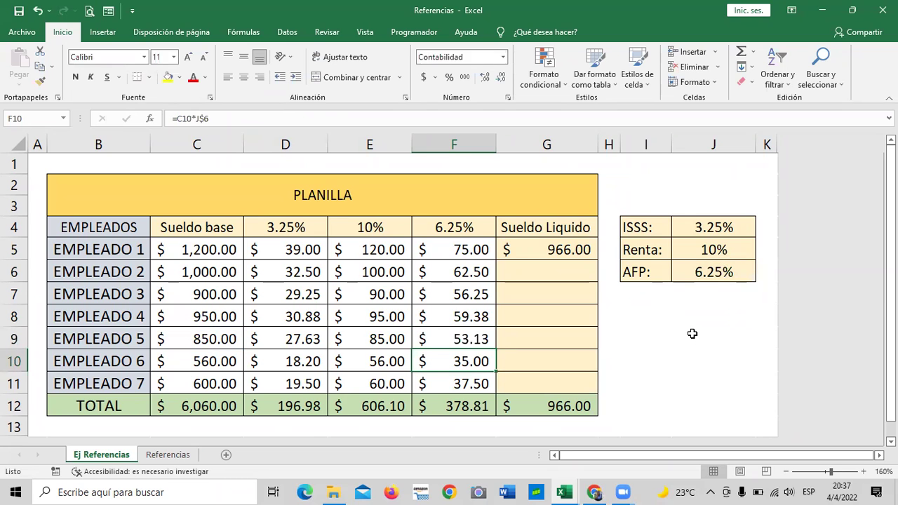
{"action": "left_click", "coordinate": [554, 247]}
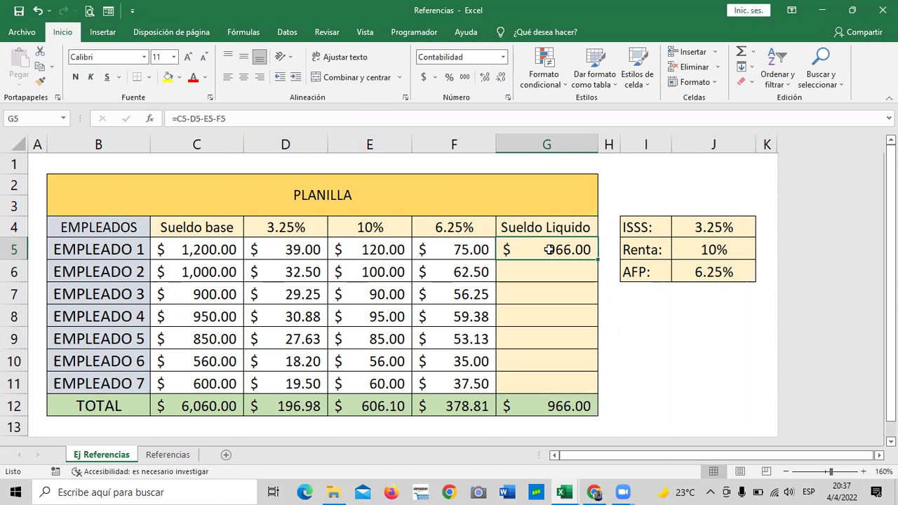
Confirm =C5-D5-E5-F5 in G5 and fill it down to G11
{"action": "left_click", "coordinate": [330, 121]}
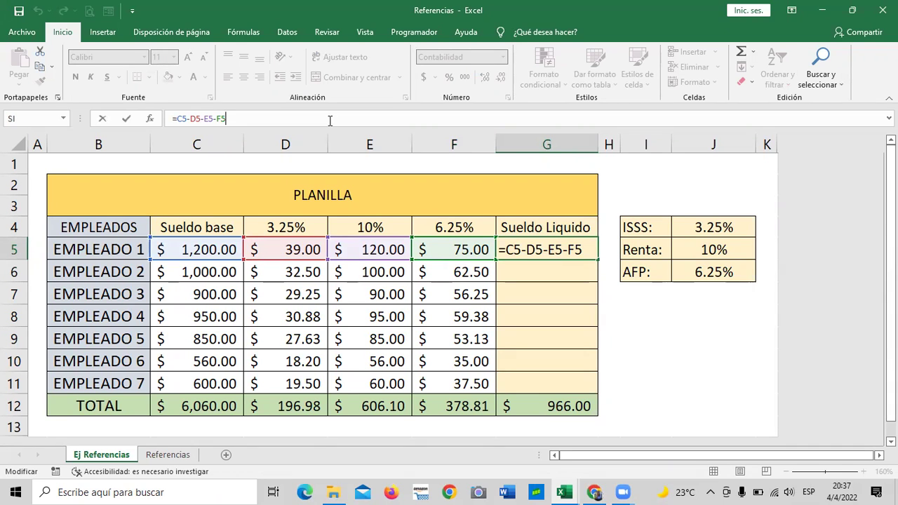
{"action": "key", "text": "Return"}
{"action": "left_click", "coordinate": [552, 248]}
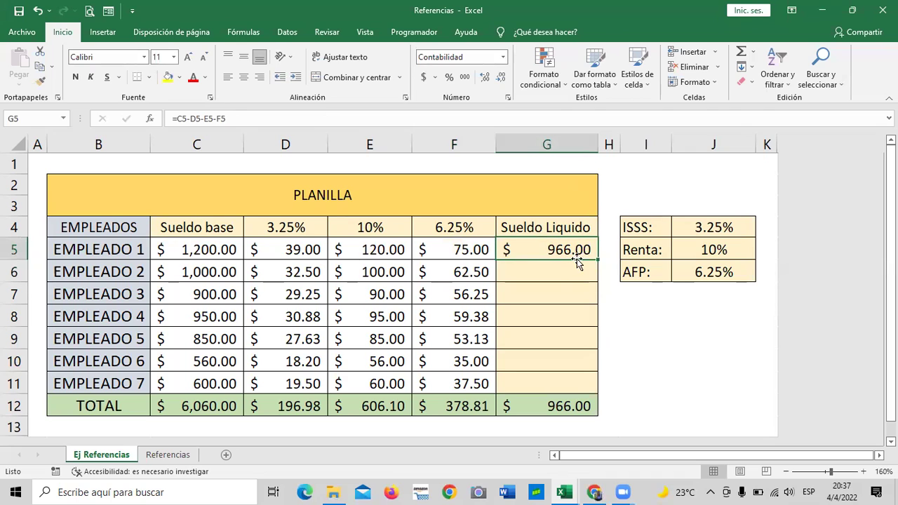
{"action": "left_click_drag", "start_coordinate": [598, 260], "coordinate": [599, 387]}
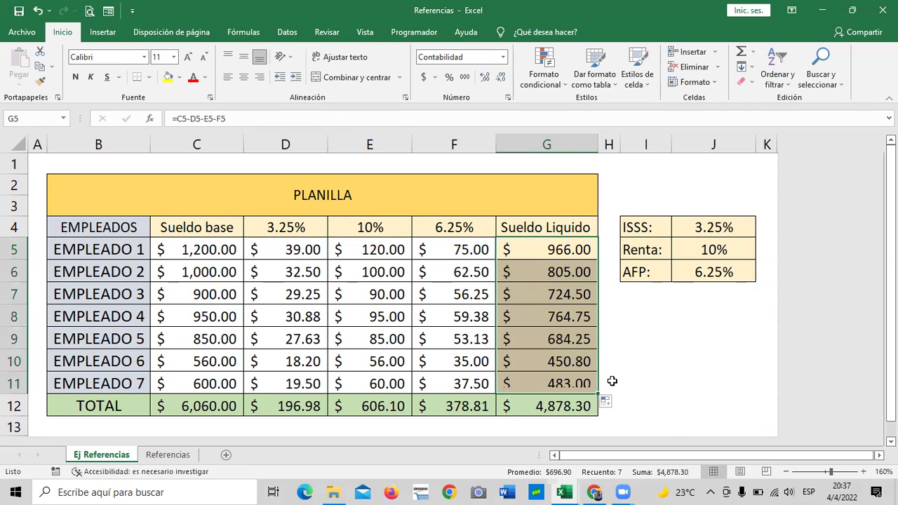
{"action": "left_click", "coordinate": [647, 365]}
Verify the copied Sueldo Liquido formulas from G11 up to G6
{"action": "left_click", "coordinate": [557, 395]}
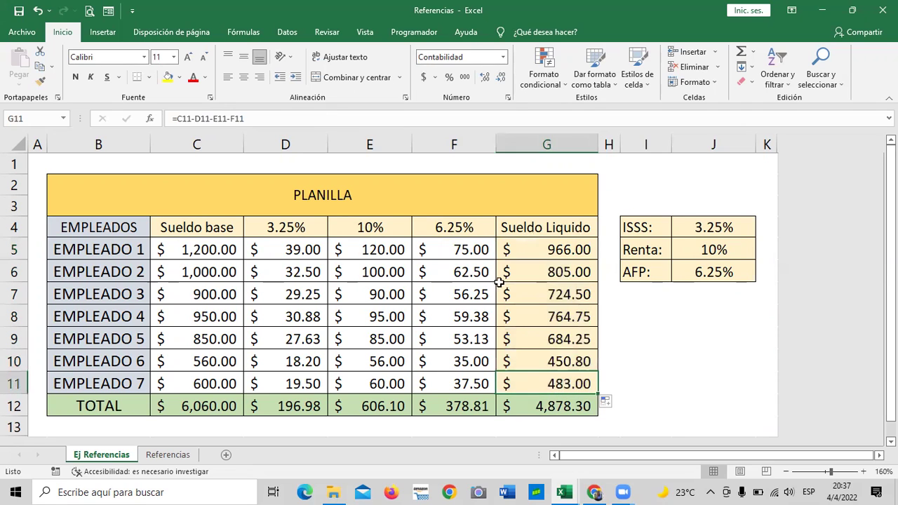
{"action": "left_click", "coordinate": [380, 117]}
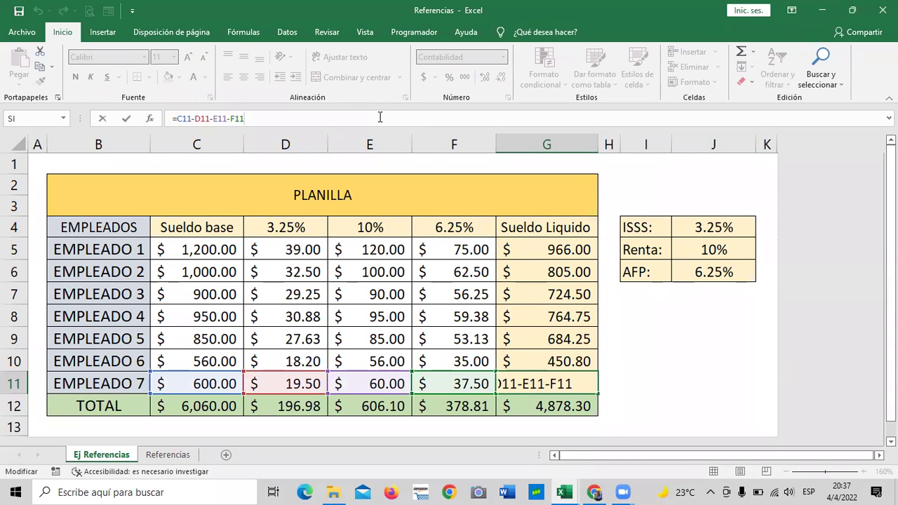
{"action": "key", "text": "Return"}
{"action": "key", "text": "Up"}
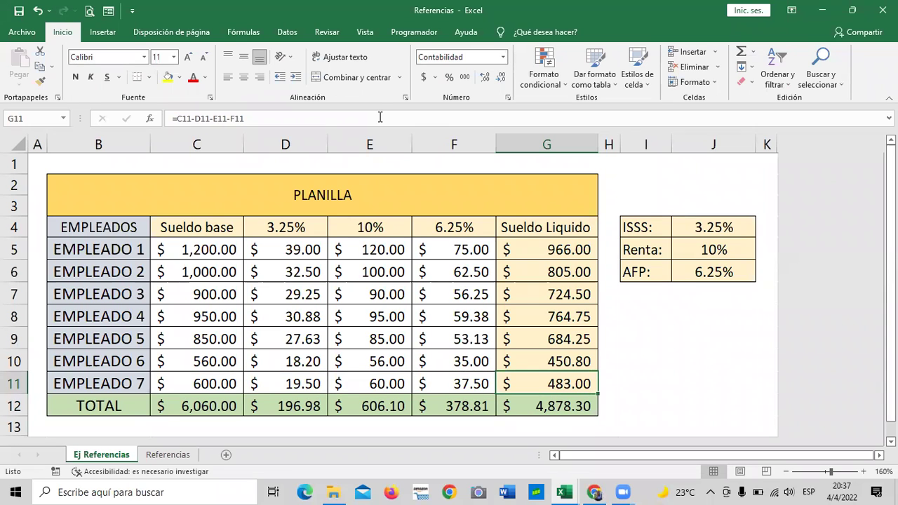
{"action": "key", "text": "Up"}
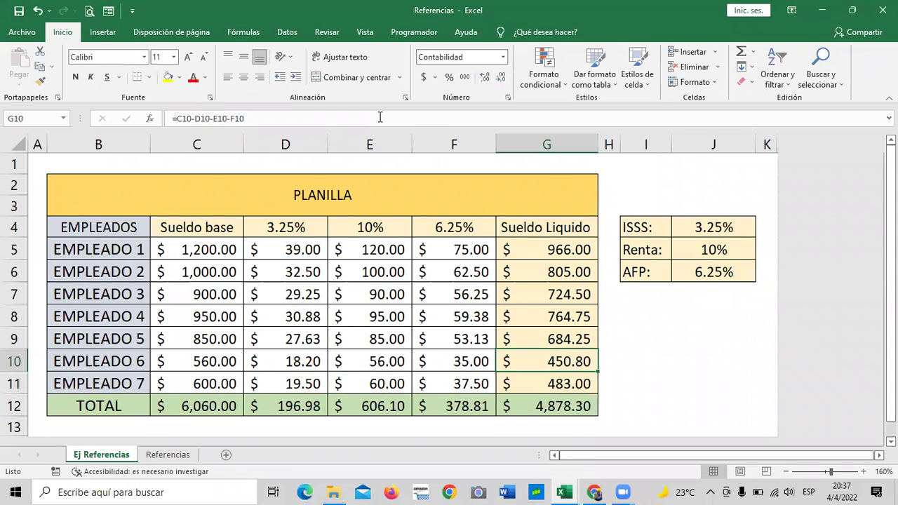
{"action": "key", "text": "Up"}
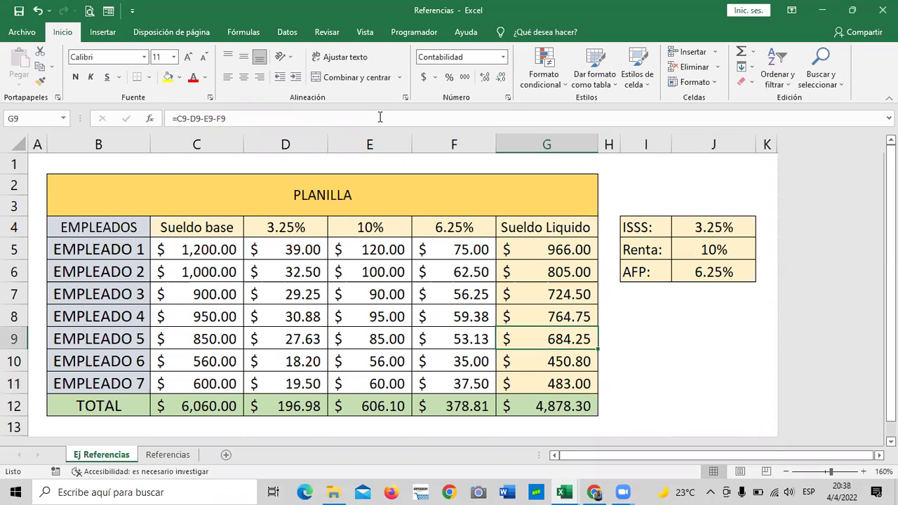
{"action": "key", "text": "Up"}
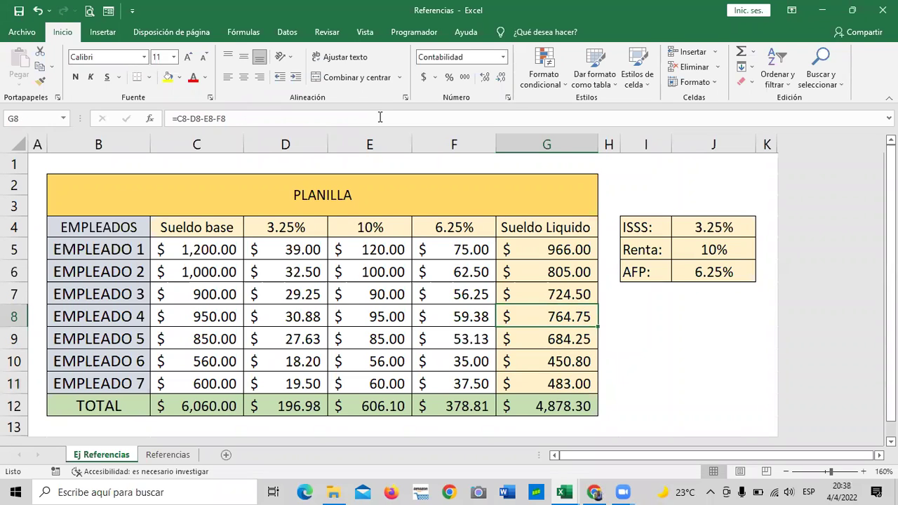
{"action": "key", "text": "Up"}
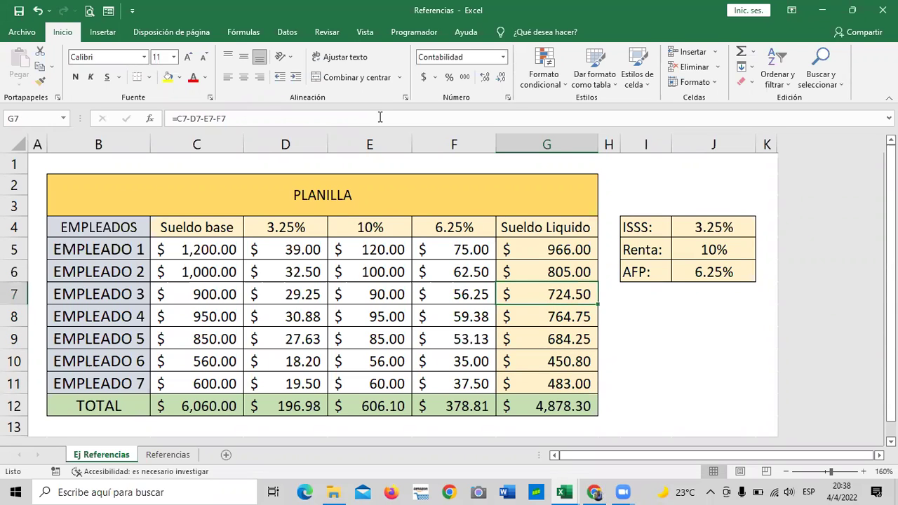
{"action": "key", "text": "Up"}
{"action": "key", "text": "Up"}
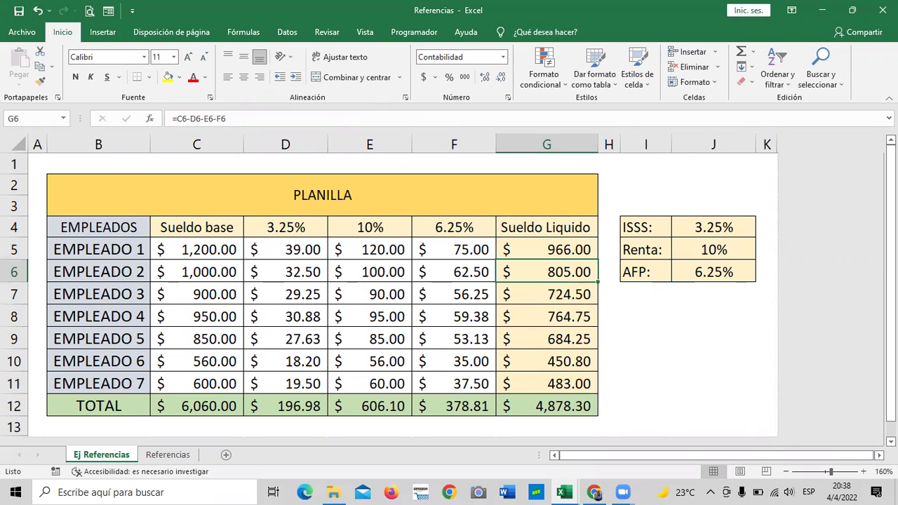
{"action": "left_click", "coordinate": [670, 369]}
{"action": "scroll", "coordinate": [672, 370], "scroll_direction": "down", "scroll_amount": 3}
{"action": "scroll", "coordinate": [671, 369], "scroll_direction": "up", "scroll_amount": 3}
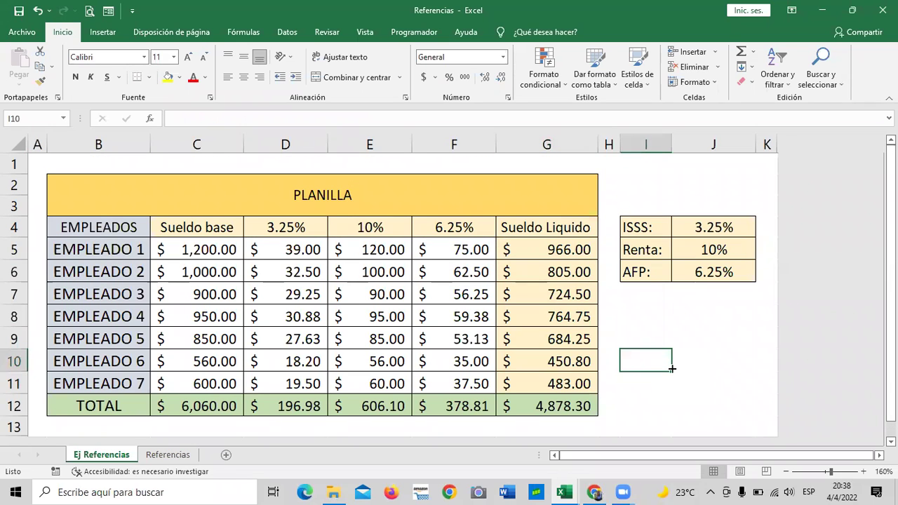
Leave the finished PLANILLA payroll (net total 4,878.30) and go to the Referencias sheet
{"action": "scroll", "coordinate": [671, 368], "scroll_direction": "down", "scroll_amount": 1}
{"action": "scroll", "coordinate": [672, 368], "scroll_direction": "up", "scroll_amount": 1}
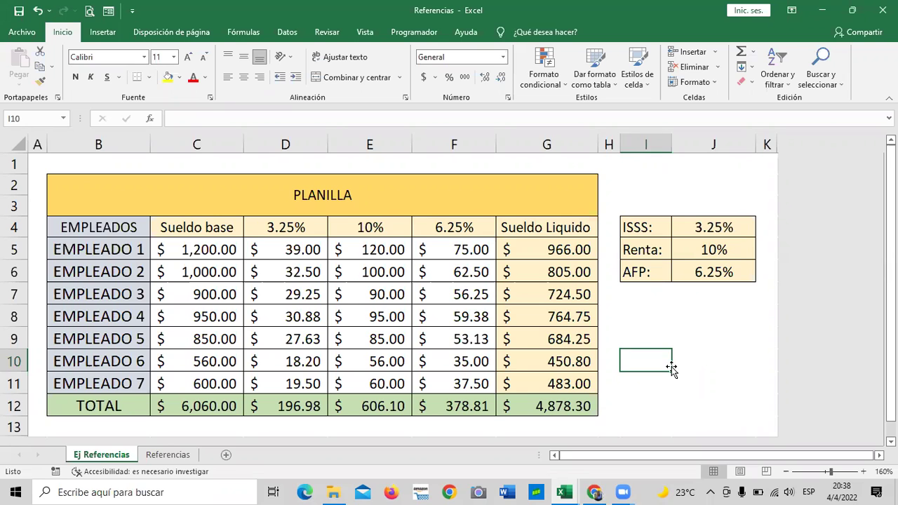
{"action": "left_click", "coordinate": [707, 344]}
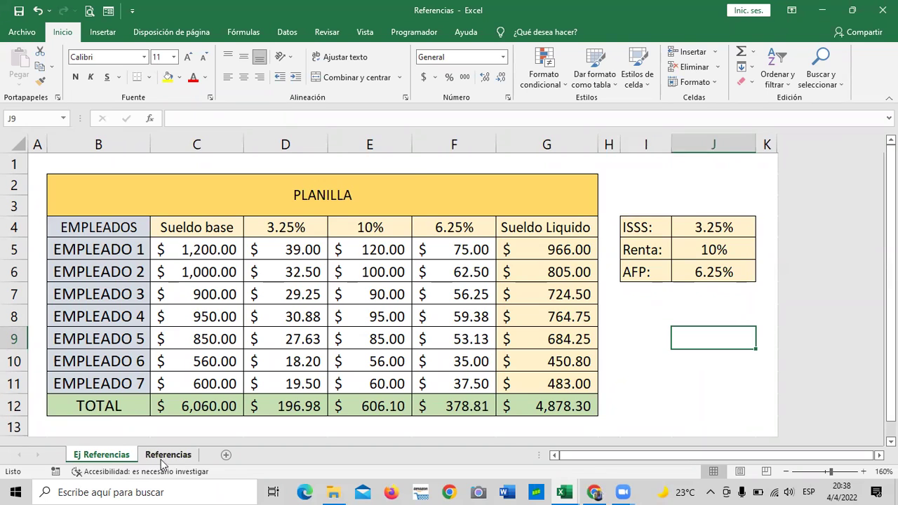
{"action": "left_click", "coordinate": [168, 454]}
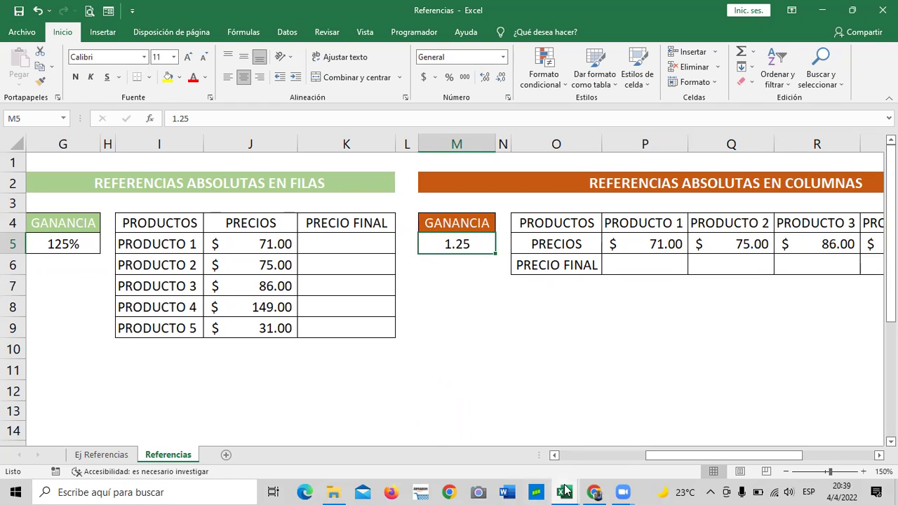
{"action": "mouse_move", "coordinate": [562, 492]}
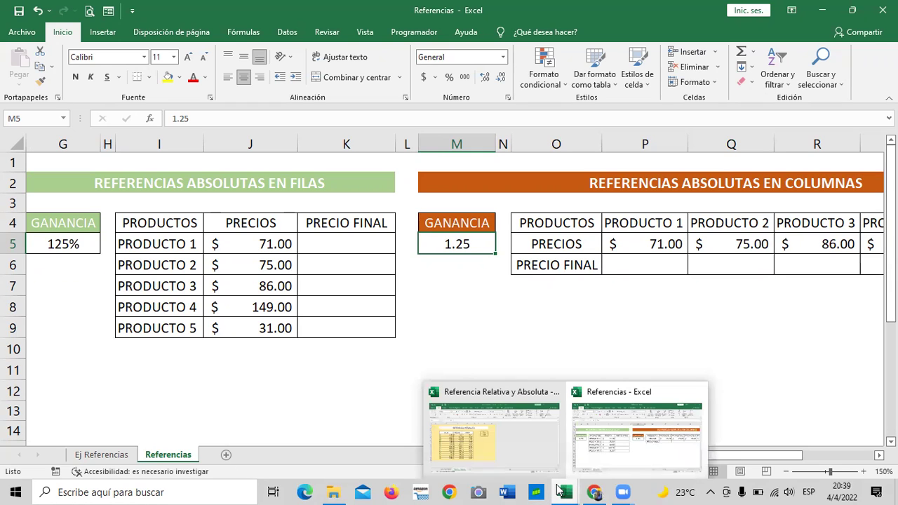
{"action": "mouse_move", "coordinate": [493, 428]}
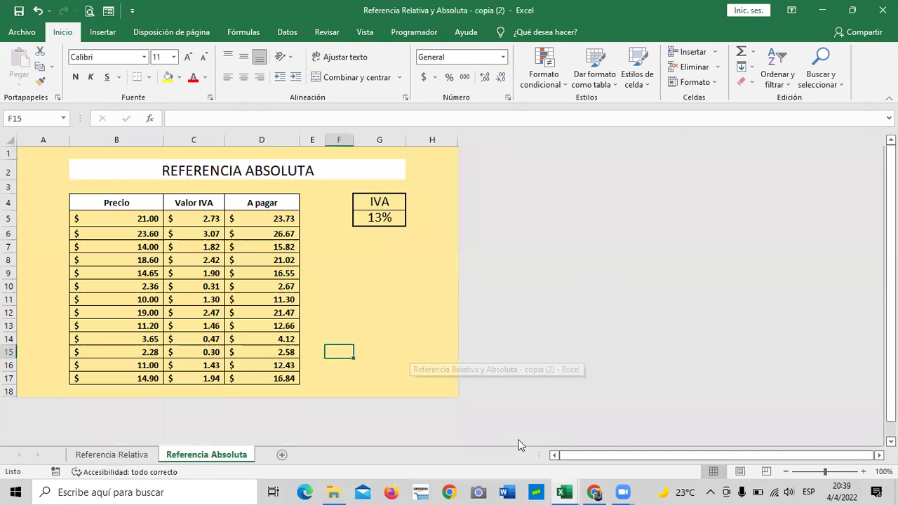
In the Referencia Relativa y Absoluta workbook, clear the A pagar amounts D5:D17
{"action": "left_click", "coordinate": [519, 443]}
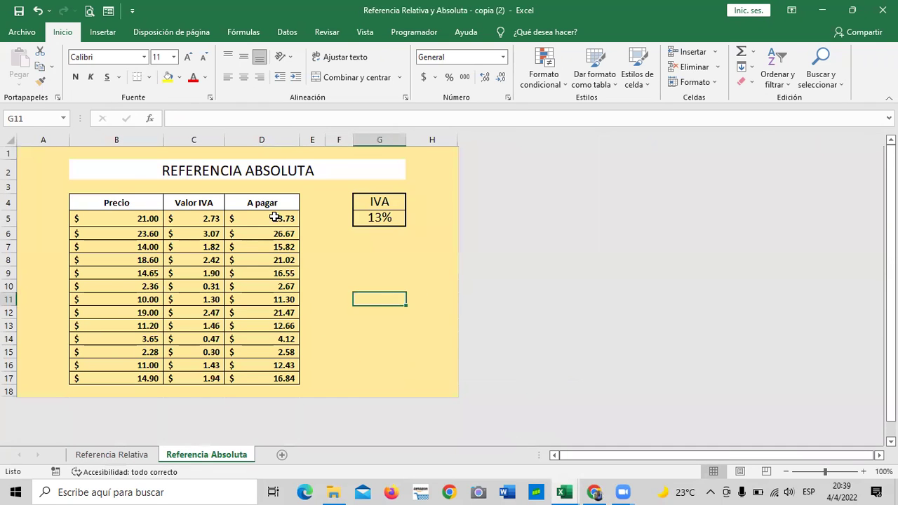
{"action": "left_click_drag", "start_coordinate": [258, 219], "coordinate": [272, 372]}
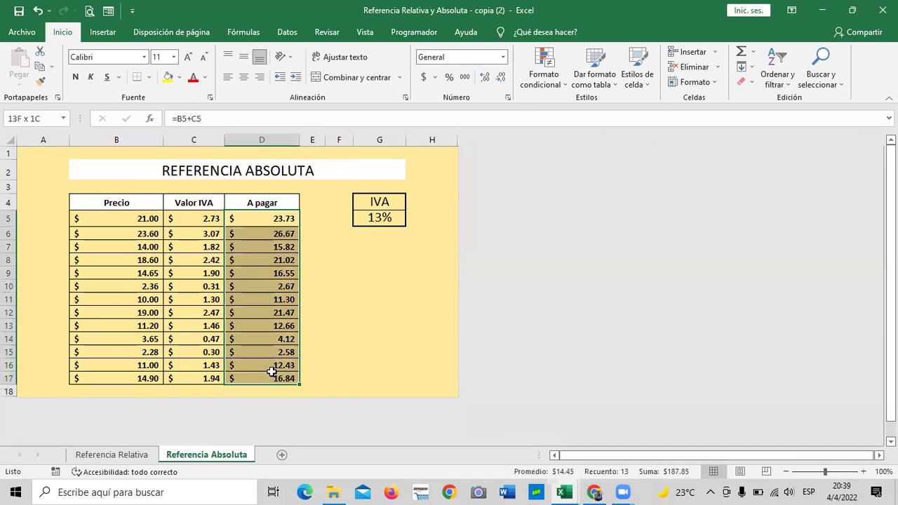
{"action": "key", "text": "Delete"}
{"action": "left_click", "coordinate": [350, 325]}
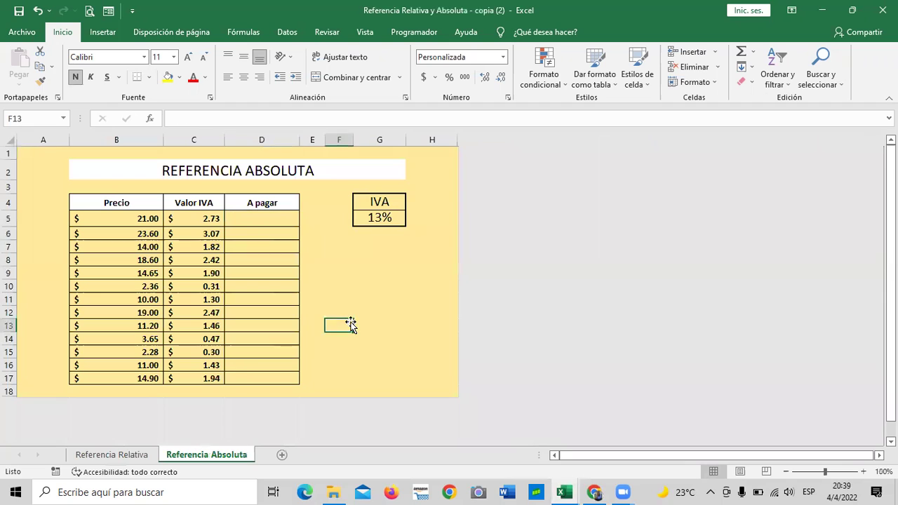
Clear the Valor IVA amounts C5:C17
{"action": "left_click_drag", "start_coordinate": [186, 233], "coordinate": [202, 375]}
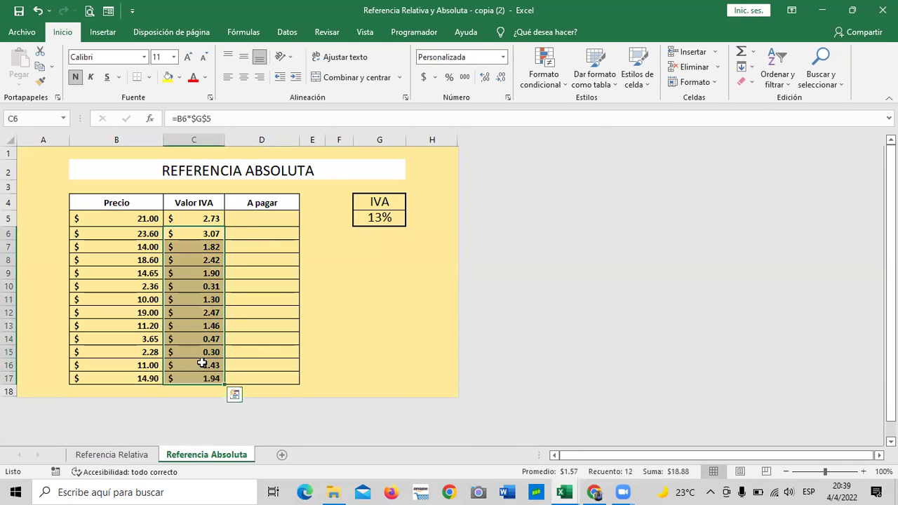
{"action": "key", "text": "Delete"}
{"action": "left_click", "coordinate": [375, 302]}
{"action": "left_click", "coordinate": [176, 218]}
{"action": "key", "text": "Delete"}
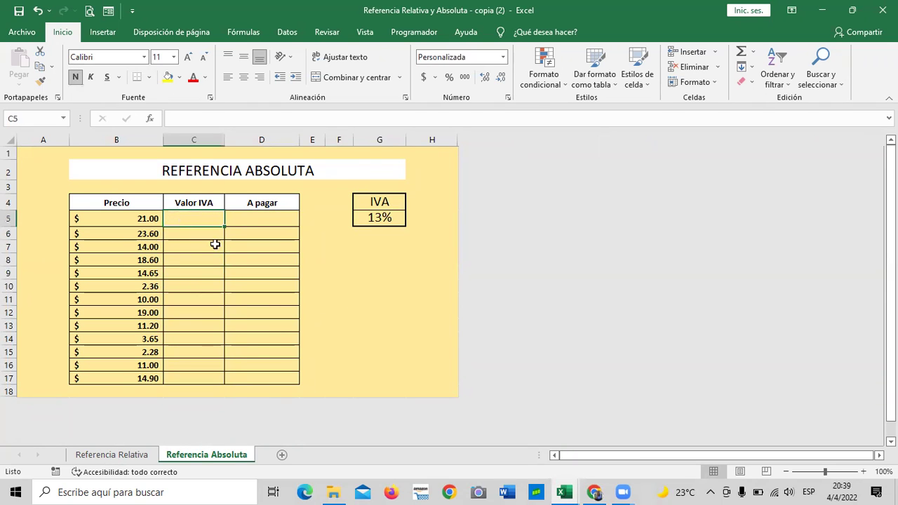
{"action": "left_click", "coordinate": [382, 273]}
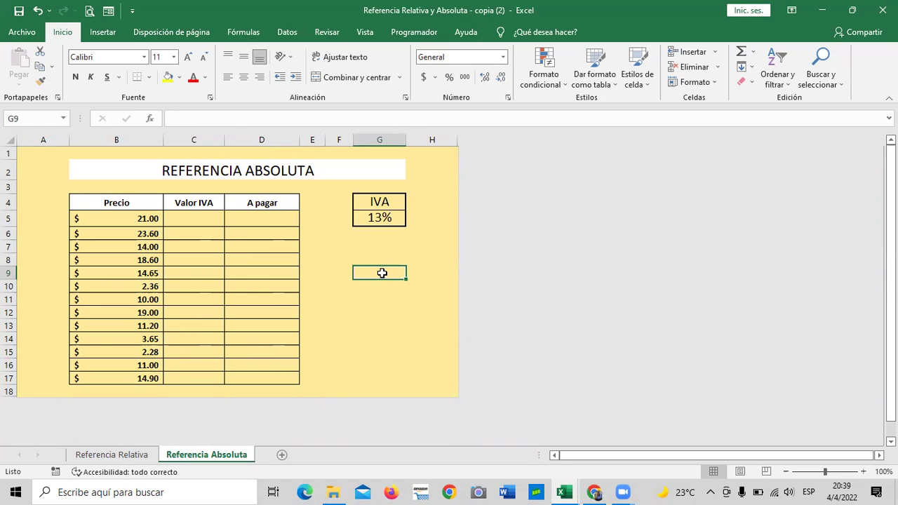
On the Referencia Relativa sheet, clear the sample values in P5:R5
{"action": "left_click", "coordinate": [126, 454]}
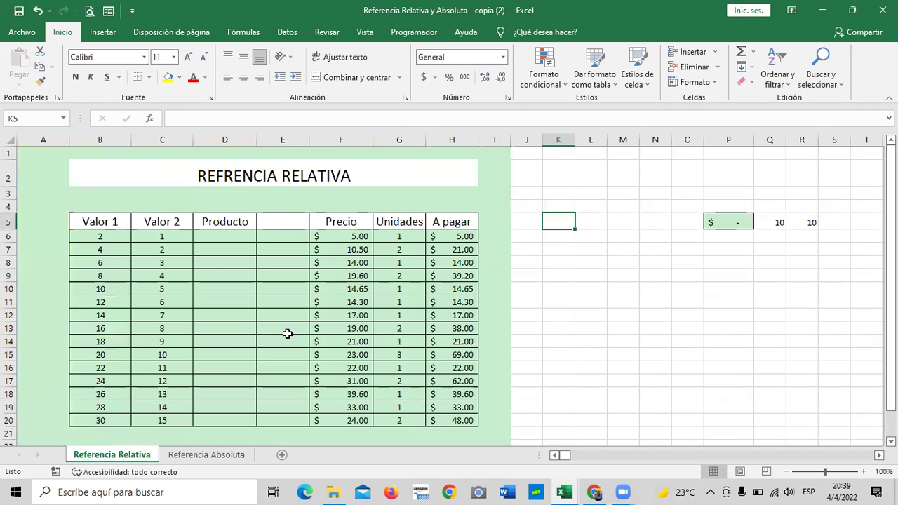
{"action": "left_click", "coordinate": [709, 327]}
{"action": "left_click_drag", "start_coordinate": [715, 221], "coordinate": [805, 223]}
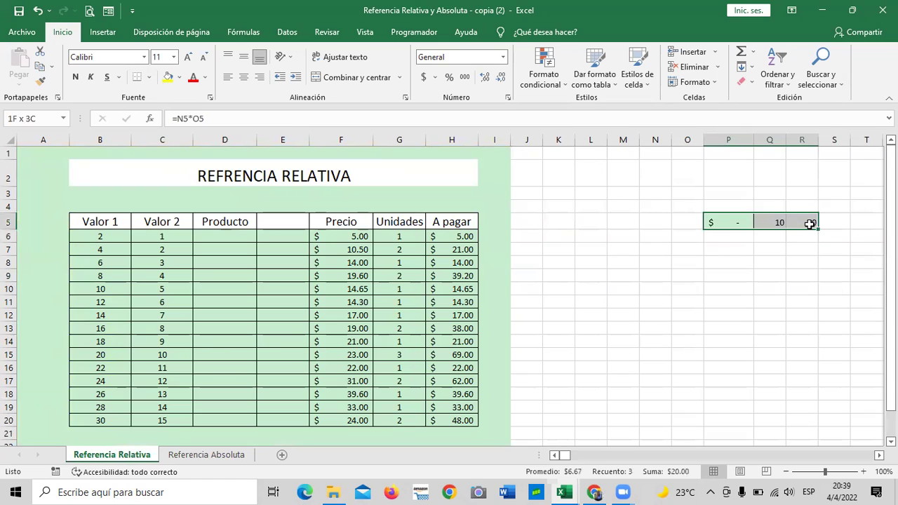
{"action": "key", "text": "Delete"}
{"action": "left_click", "coordinate": [690, 332]}
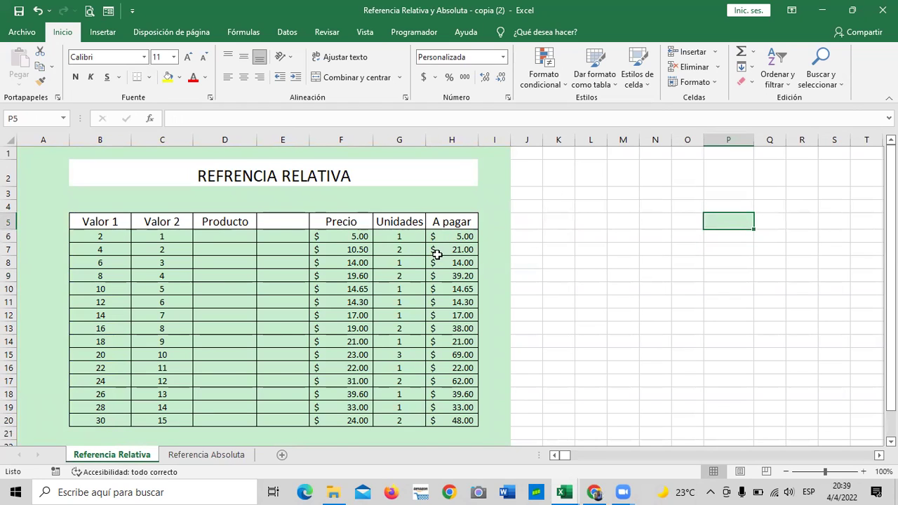
Empty the A pagar amounts in H6:H20
{"action": "mouse_move", "coordinate": [435, 235]}
{"action": "left_mouse_down"}
{"action": "mouse_move", "coordinate": [456, 319]}
{"action": "mouse_move", "coordinate": [464, 419]}
{"action": "left_mouse_up"}
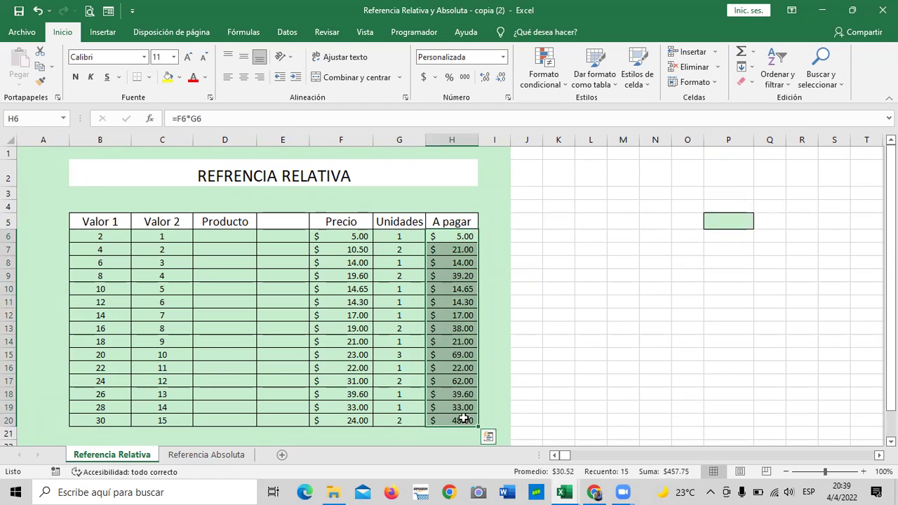
{"action": "key", "text": "Delete"}
{"action": "left_click", "coordinate": [568, 311]}
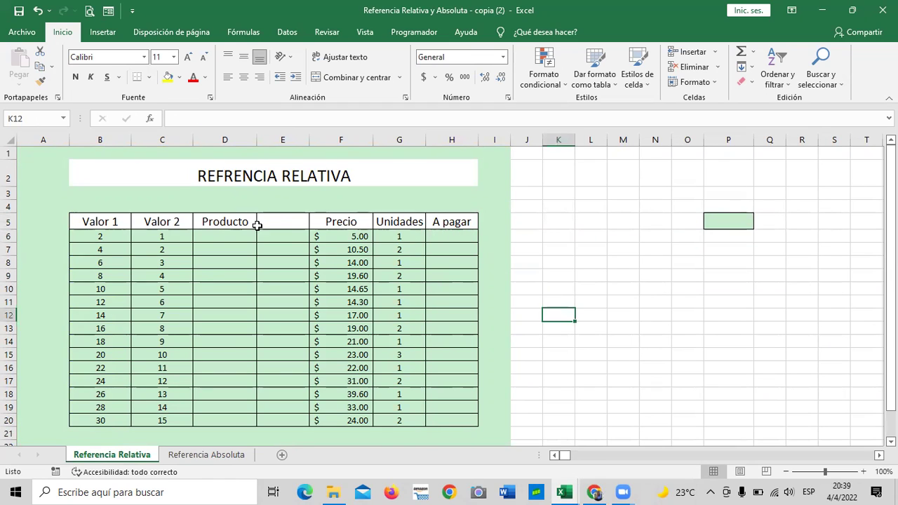
Enter =F6*G6 in H6 as the first A pagar amount
{"action": "left_click", "coordinate": [442, 236]}
{"action": "left_click", "coordinate": [353, 235]}
{"action": "left_click", "coordinate": [412, 239]}
{"action": "left_click", "coordinate": [365, 239]}
{"action": "left_click", "coordinate": [401, 237]}
{"action": "left_click", "coordinate": [447, 238]}
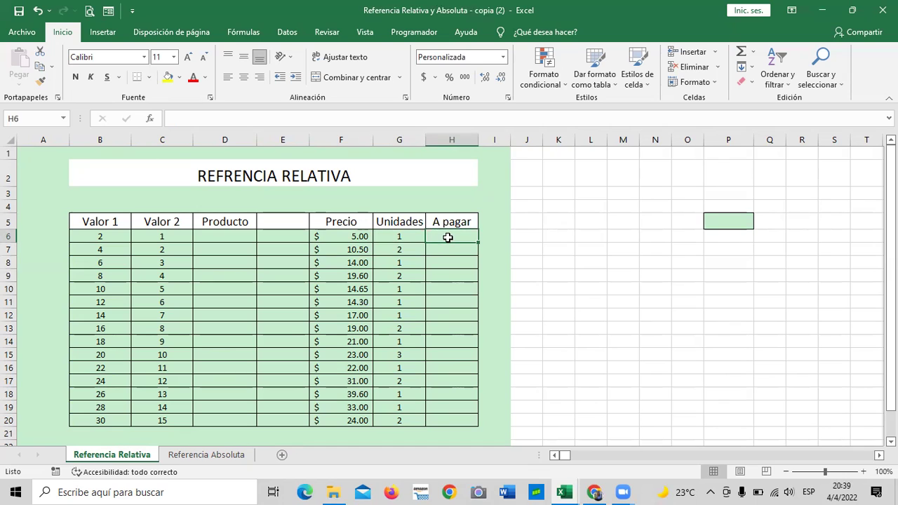
{"action": "type", "text": "="}
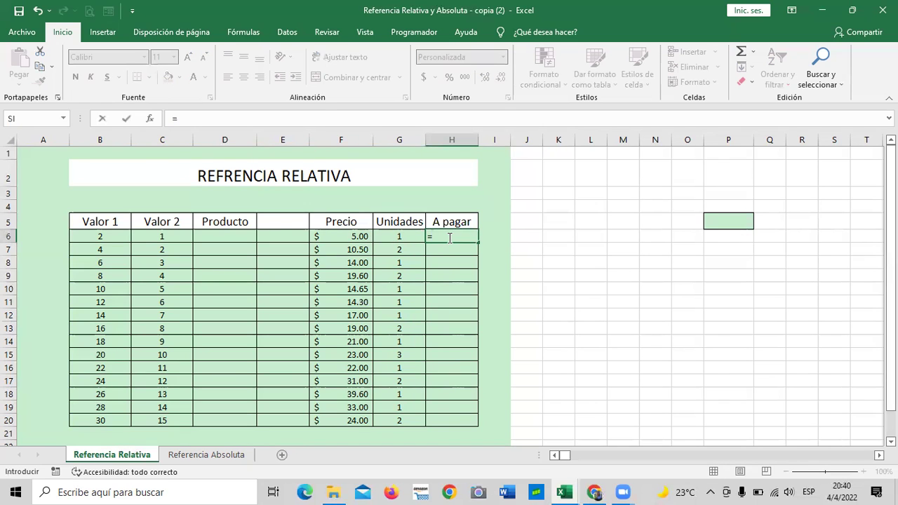
{"action": "left_click", "coordinate": [352, 236]}
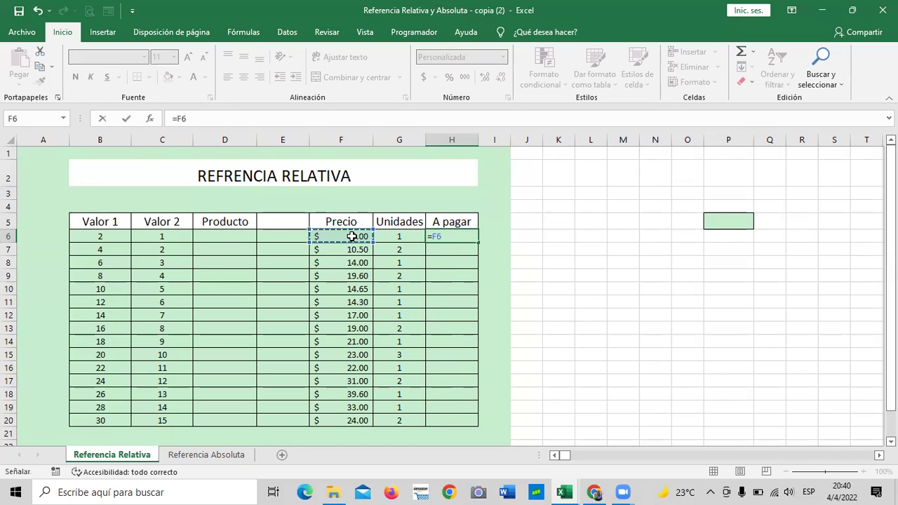
{"action": "type", "text": "*"}
{"action": "left_click", "coordinate": [401, 237]}
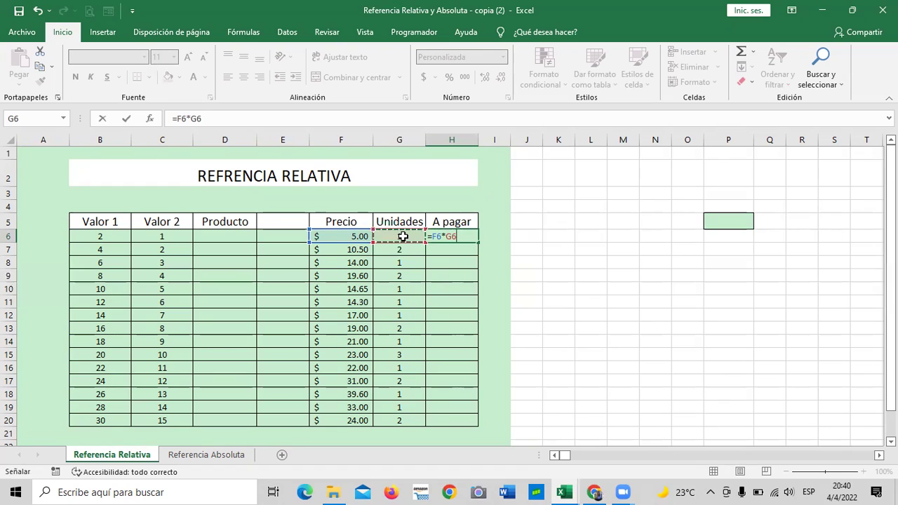
{"action": "key", "text": "Return"}
Review the Precio and Unidades values in rows 17 to 20
{"action": "left_click", "coordinate": [403, 237]}
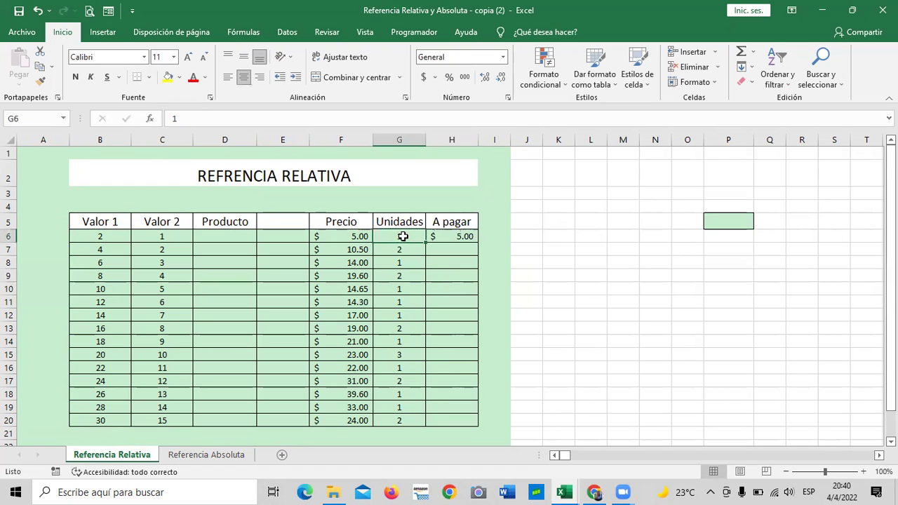
{"action": "left_click", "coordinate": [358, 420]}
{"action": "left_click", "coordinate": [398, 420]}
{"action": "left_click", "coordinate": [349, 406]}
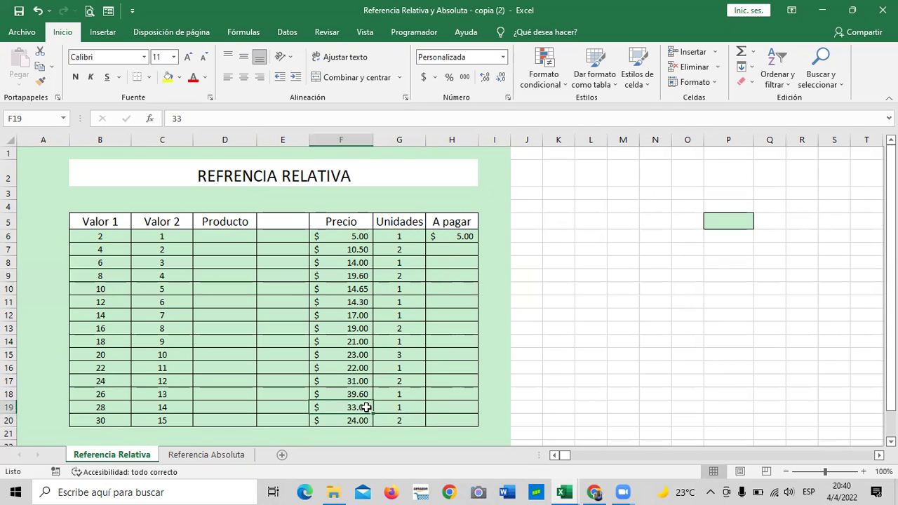
{"action": "left_click", "coordinate": [397, 407]}
{"action": "left_click", "coordinate": [355, 394]}
{"action": "left_click", "coordinate": [389, 394]}
{"action": "left_click", "coordinate": [356, 381]}
{"action": "left_click", "coordinate": [397, 381]}
Fill the H6 formula down to H20 and check the row 20 result
{"action": "left_click", "coordinate": [446, 236]}
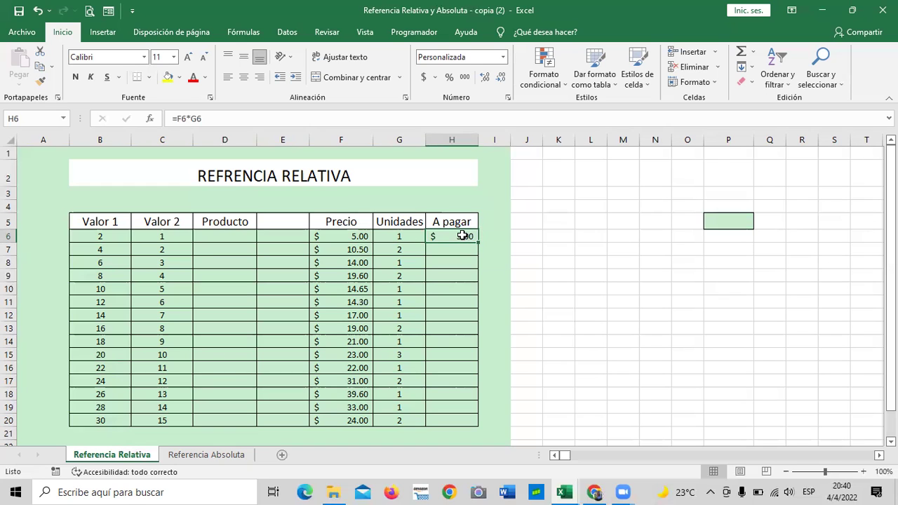
{"action": "left_click_drag", "start_coordinate": [478, 242], "coordinate": [488, 424]}
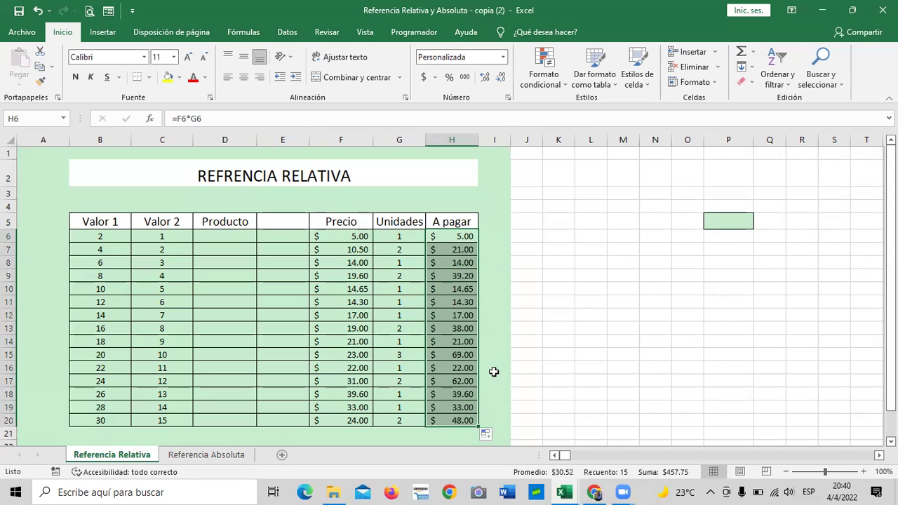
{"action": "left_click", "coordinate": [497, 335]}
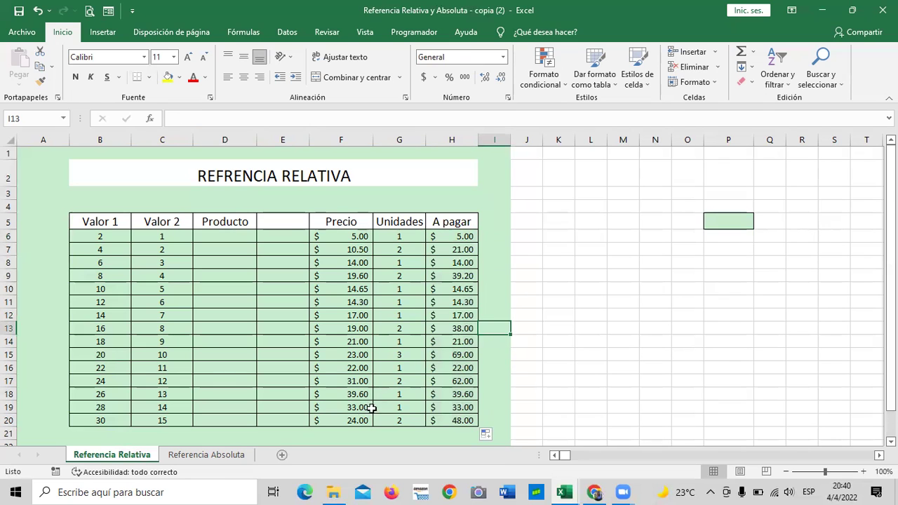
{"action": "left_click", "coordinate": [351, 423]}
{"action": "left_click", "coordinate": [398, 420]}
{"action": "left_click", "coordinate": [449, 420]}
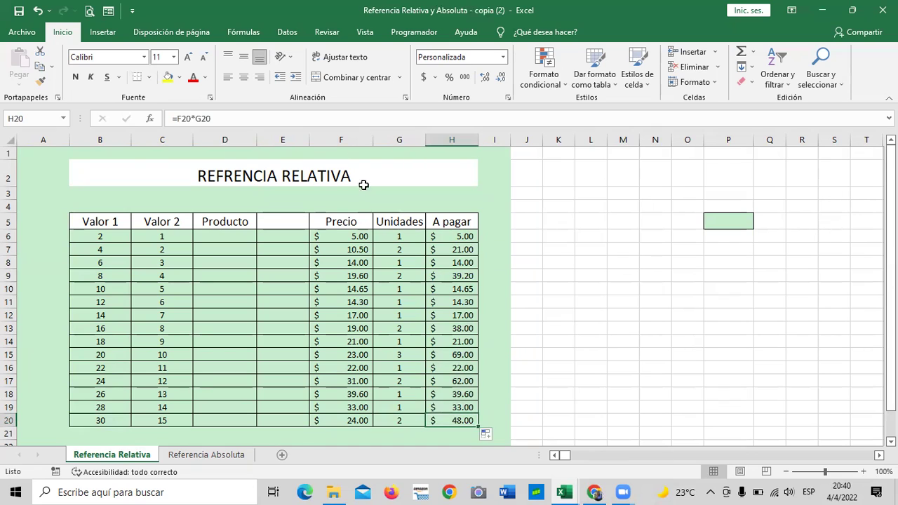
Inspect H20's formula to see its adjusted row references
{"action": "left_click", "coordinate": [351, 119]}
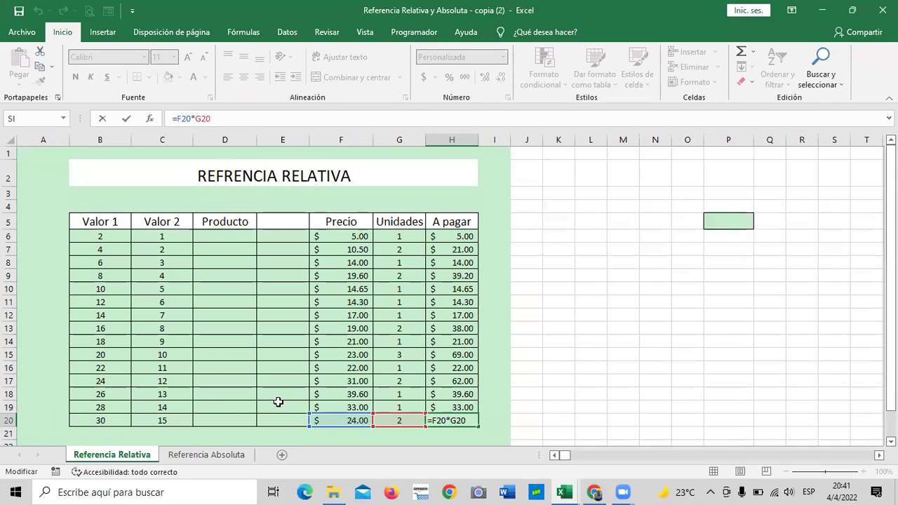
{"action": "key", "text": "Return"}
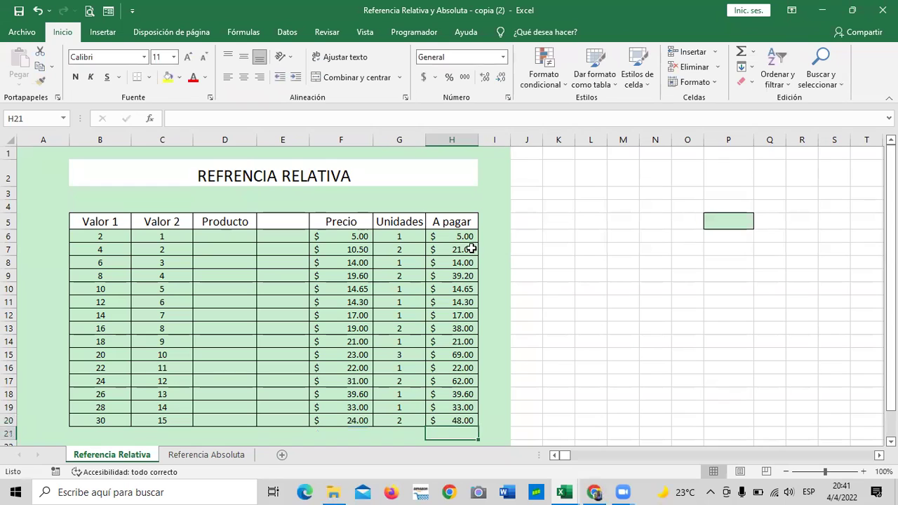
{"action": "left_click", "coordinate": [464, 236]}
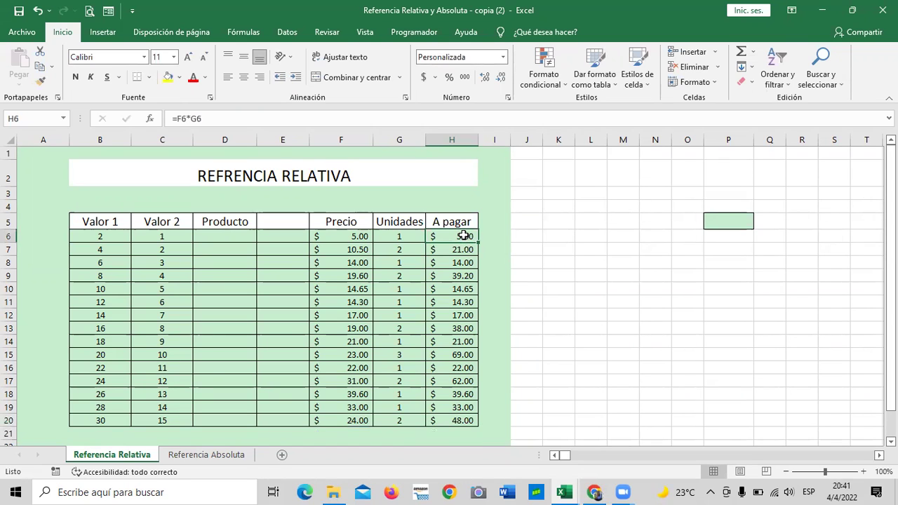
{"action": "left_click", "coordinate": [635, 285]}
Copy the H6 formula with Copiar and paste it into P11
{"action": "right_click", "coordinate": [442, 238]}
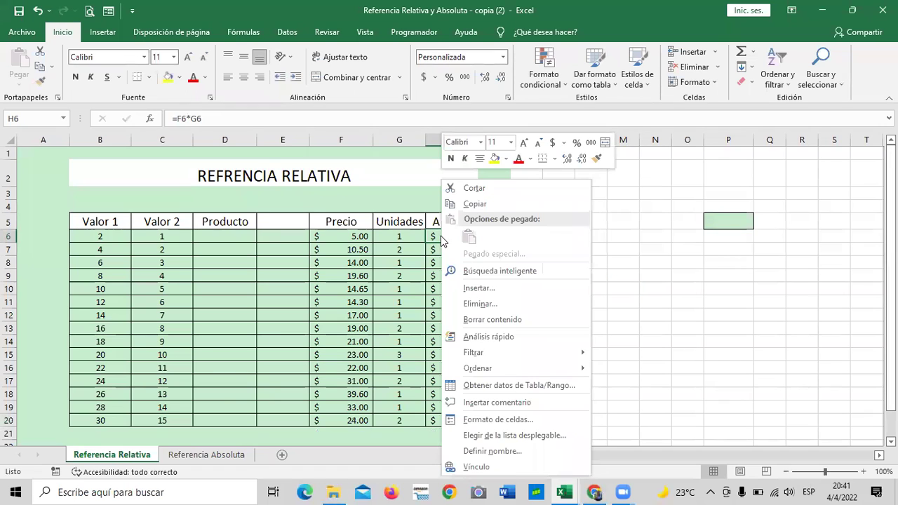
{"action": "left_click", "coordinate": [475, 203]}
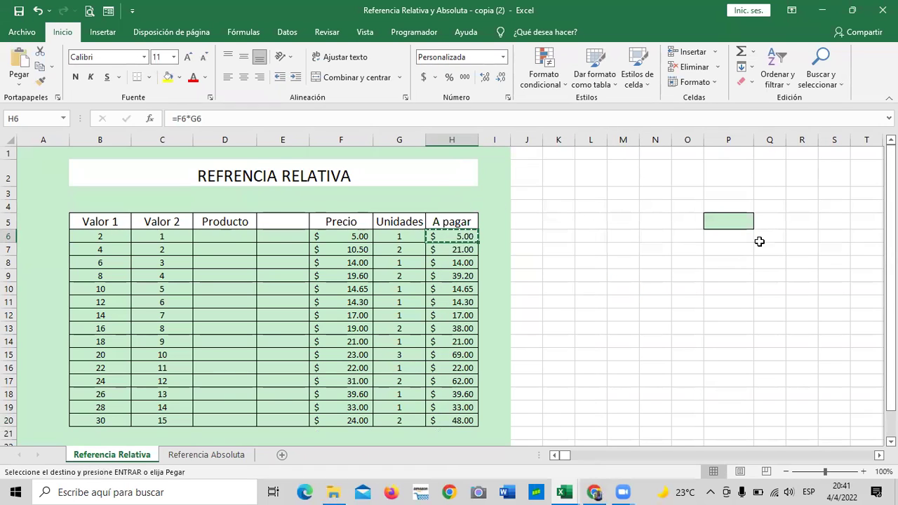
{"action": "left_click", "coordinate": [732, 302]}
{"action": "key", "text": "ctrl+v"}
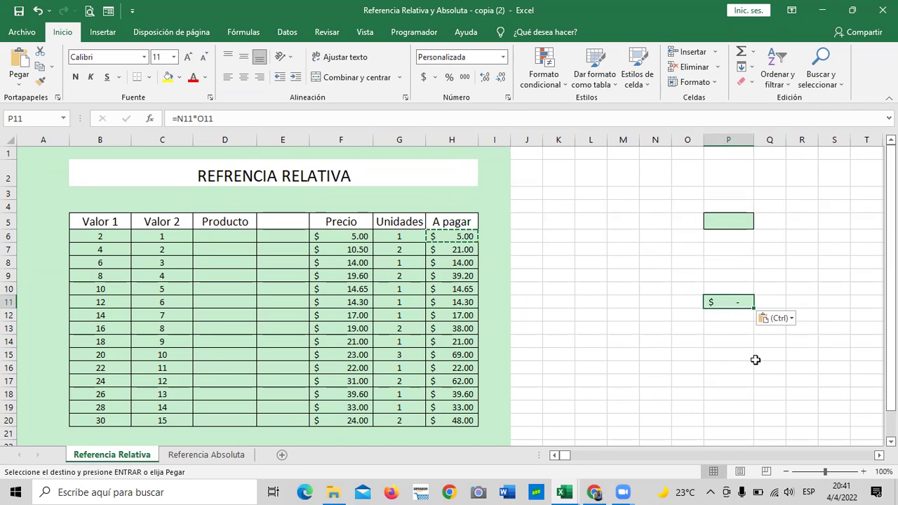
{"action": "left_click", "coordinate": [722, 377]}
{"action": "left_click", "coordinate": [723, 302]}
{"action": "key", "text": "Escape"}
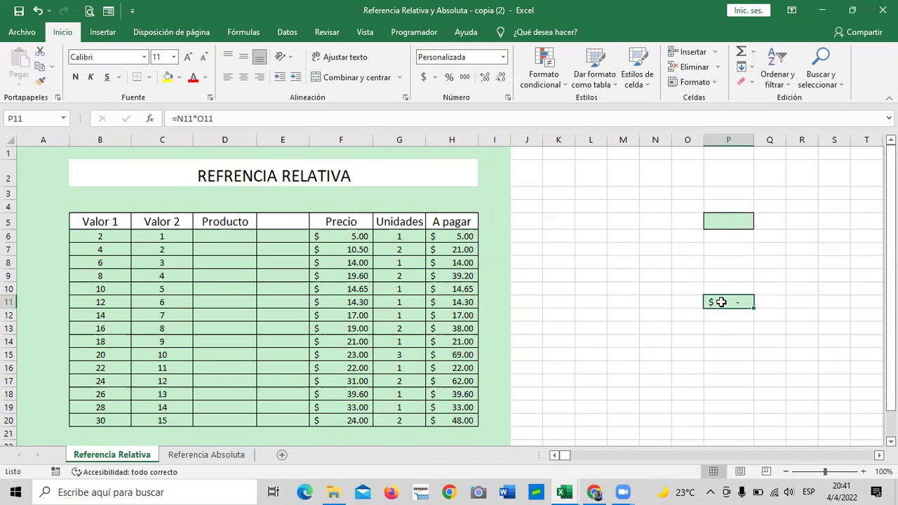
Inspect P11's formula =N11*O11, which references the empty cells N11 and O11
{"action": "left_click", "coordinate": [649, 304]}
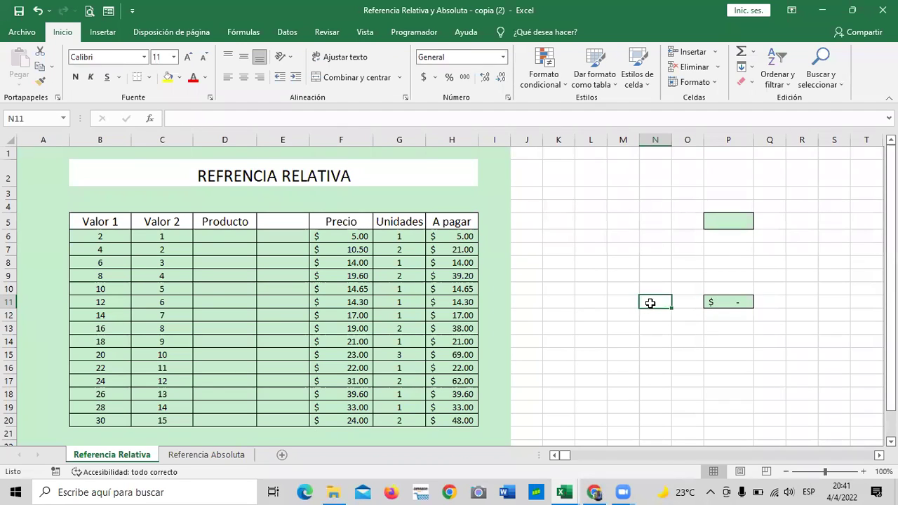
{"action": "left_click", "coordinate": [679, 302]}
{"action": "left_click", "coordinate": [727, 302]}
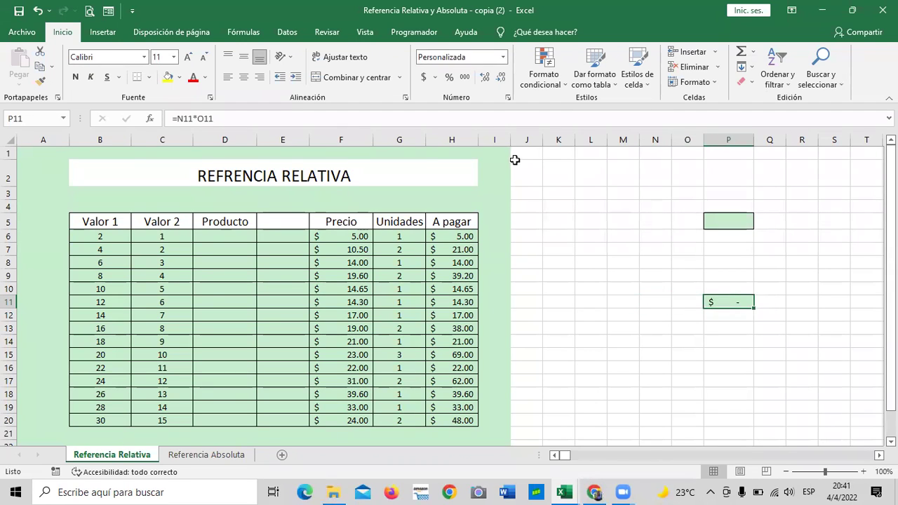
{"action": "left_click", "coordinate": [487, 118]}
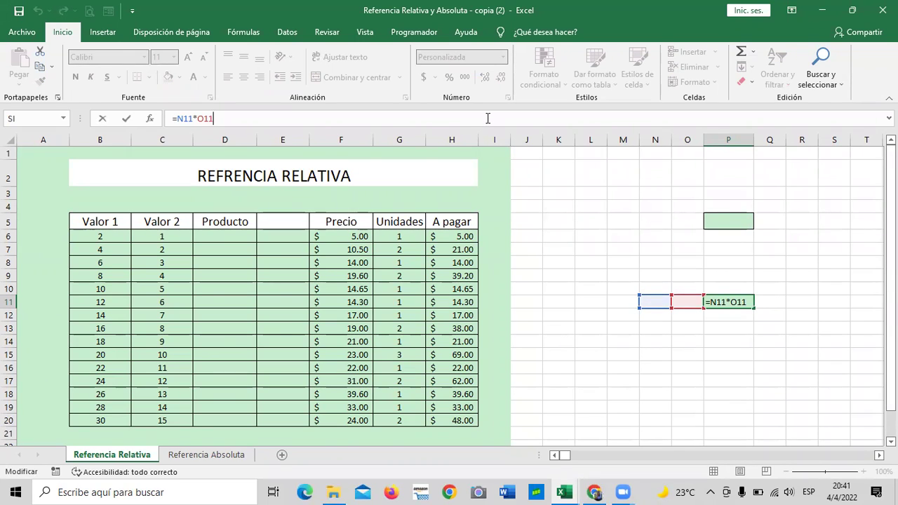
{"action": "left_click", "coordinate": [449, 234]}
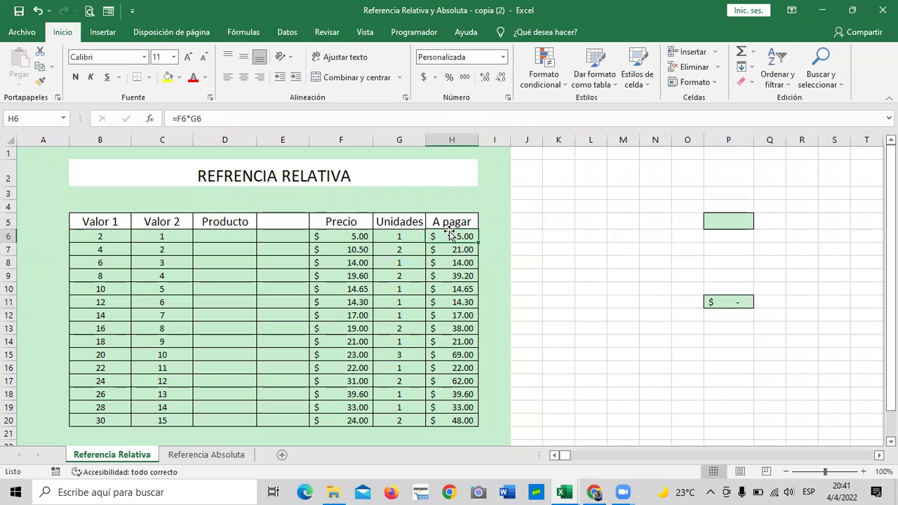
Cancel an accidental edit of the H6 formula
{"action": "left_click", "coordinate": [345, 112]}
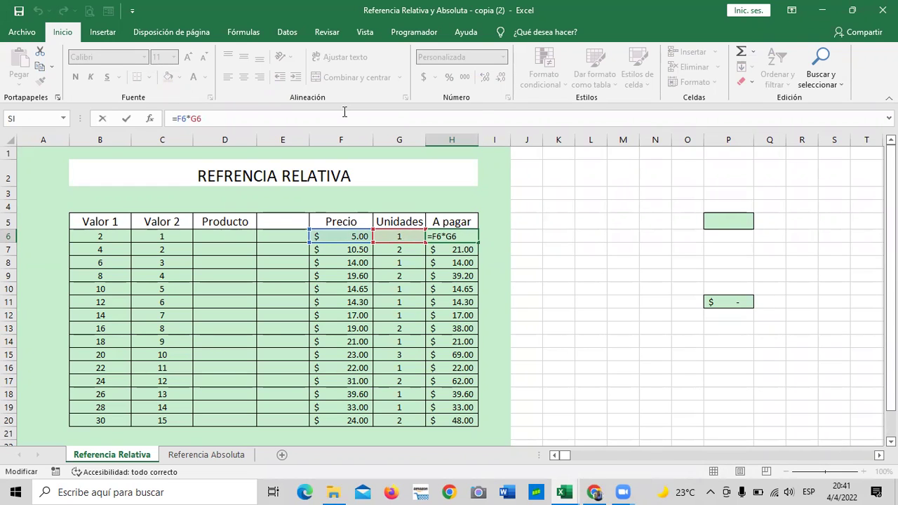
{"action": "type", "text": "="}
{"action": "left_click", "coordinate": [663, 338]}
{"action": "left_click", "coordinate": [725, 303]}
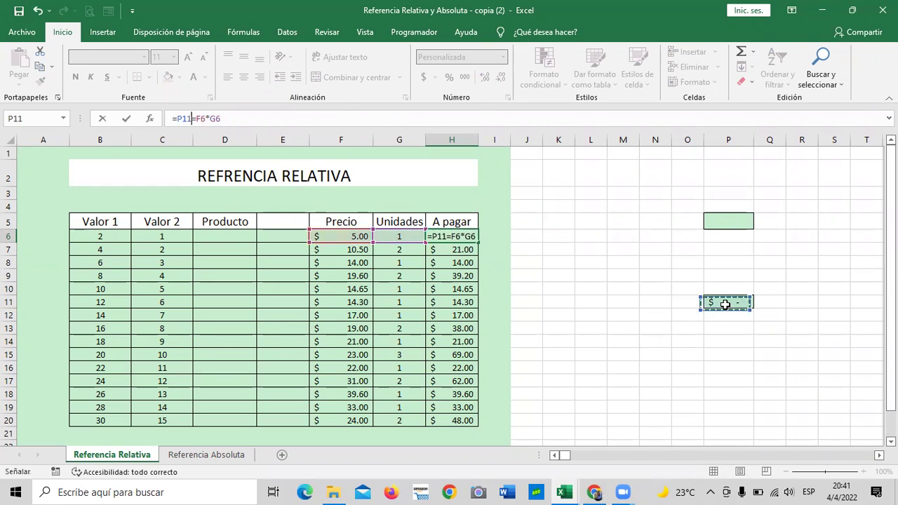
{"action": "key", "text": "Escape"}
Enter the test value 10 in N11, O11, Q11 and R11
{"action": "left_click", "coordinate": [695, 316]}
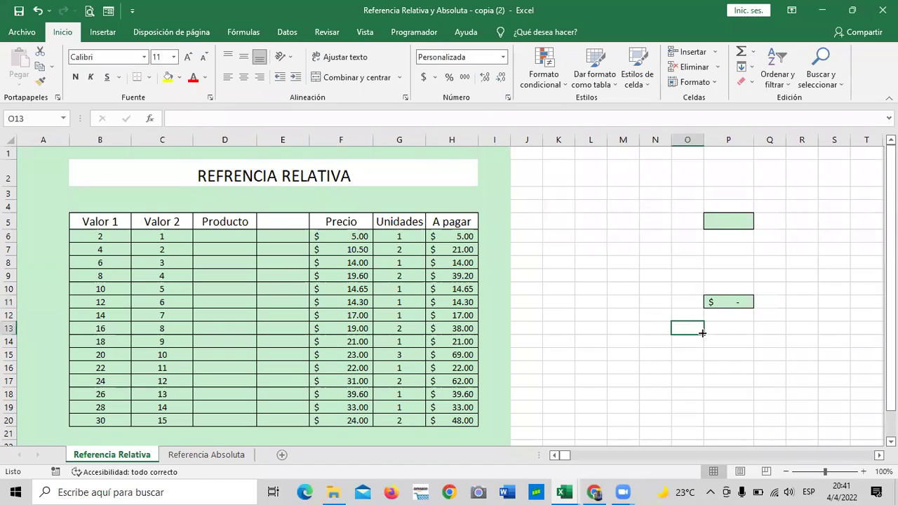
{"action": "left_click", "coordinate": [649, 307]}
{"action": "type", "text": "10"}
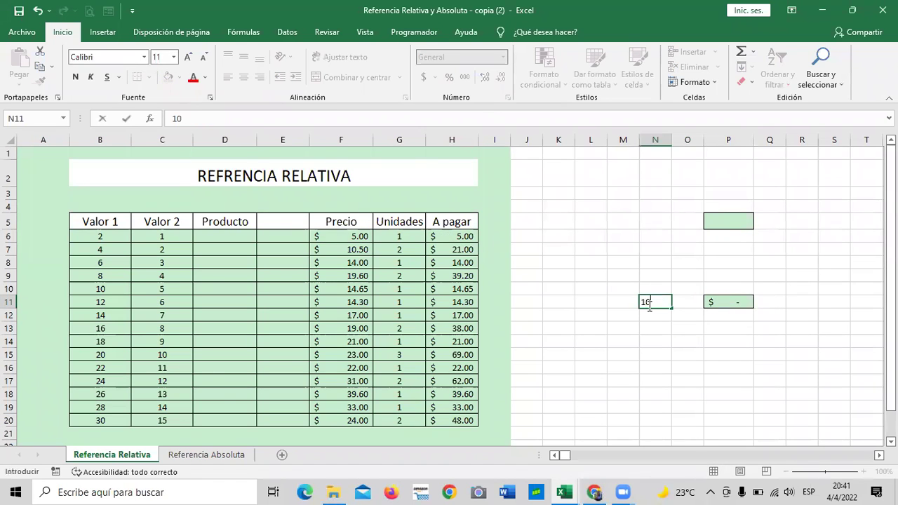
{"action": "key", "text": "Tab"}
{"action": "type", "text": "10"}
{"action": "key", "text": "ctrl+Return"}
{"action": "key", "text": "Return"}
{"action": "left_click", "coordinate": [727, 328]}
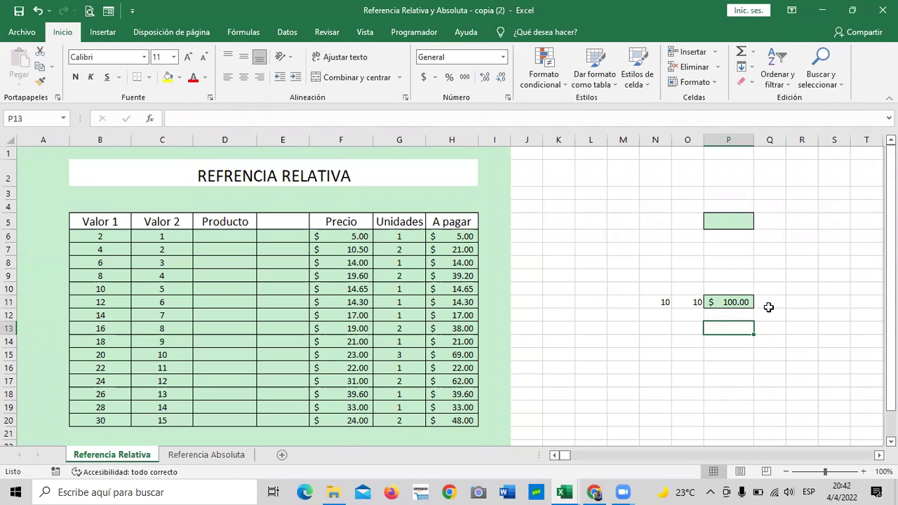
{"action": "left_click", "coordinate": [771, 302]}
{"action": "type", "text": "10"}
{"action": "key", "text": "Tab"}
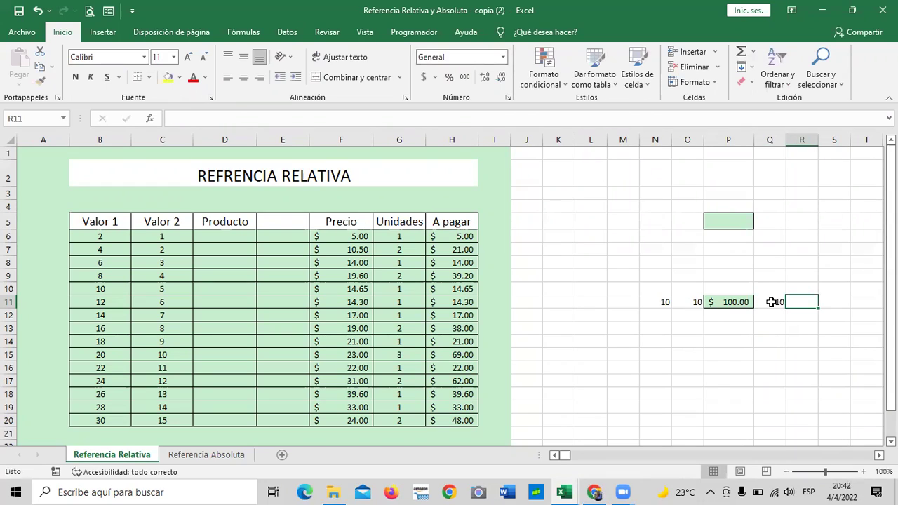
{"action": "type", "text": "10"}
{"action": "key", "text": "Return"}
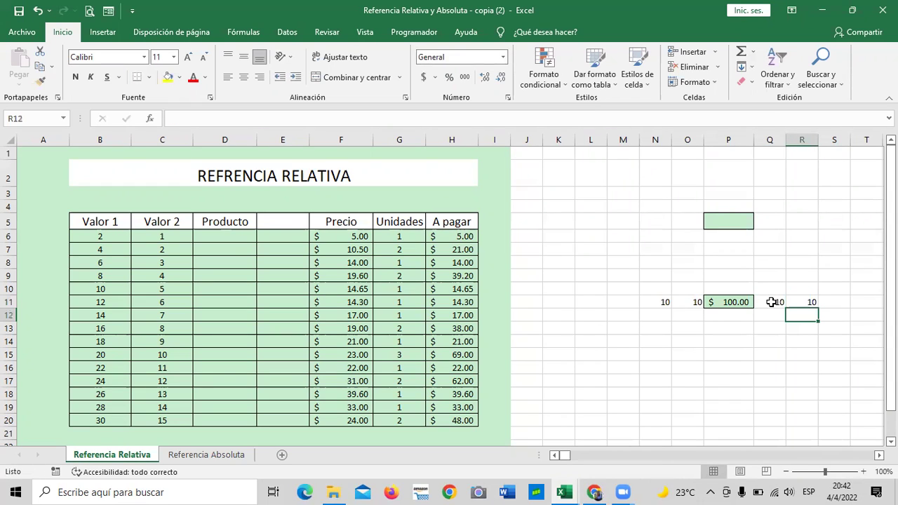
Confirm P11 shows 100.00, undo moving it into Q12, and go to Referencia Absoluta
{"action": "left_click", "coordinate": [725, 301]}
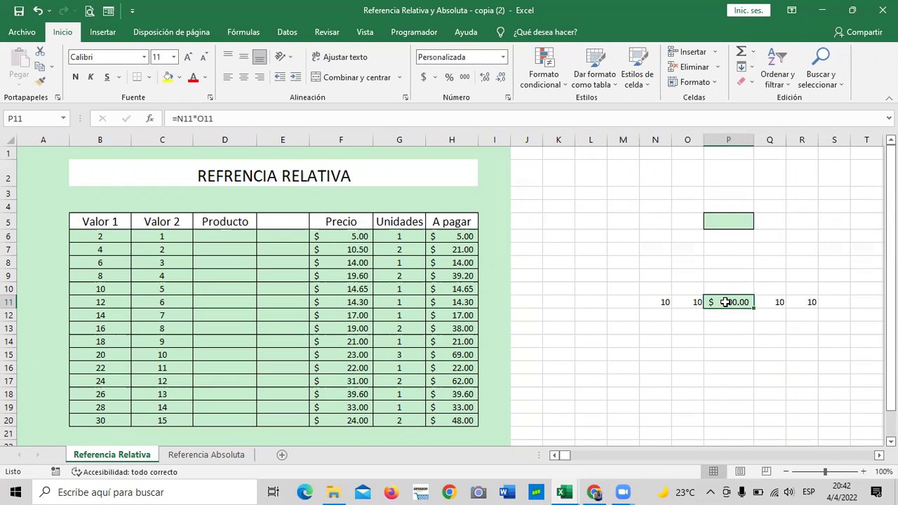
{"action": "left_click", "coordinate": [401, 119]}
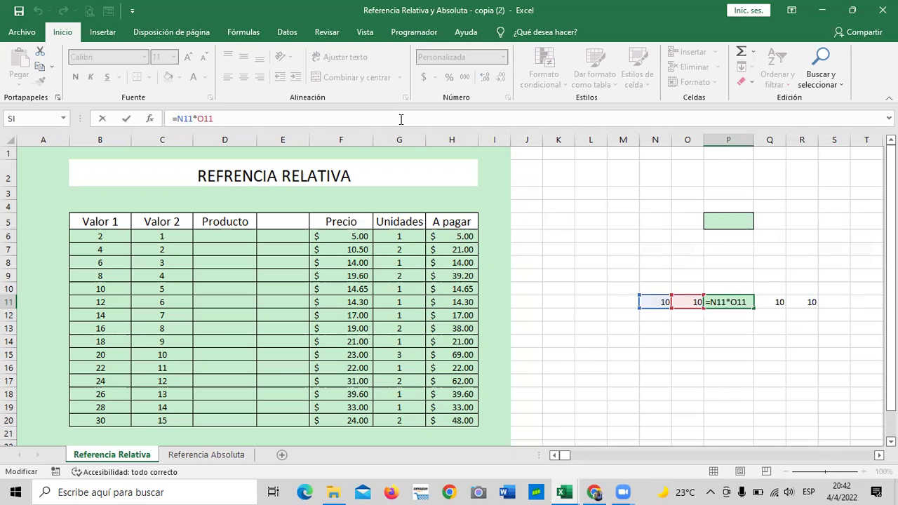
{"action": "key", "text": "Return"}
{"action": "left_click", "coordinate": [738, 301]}
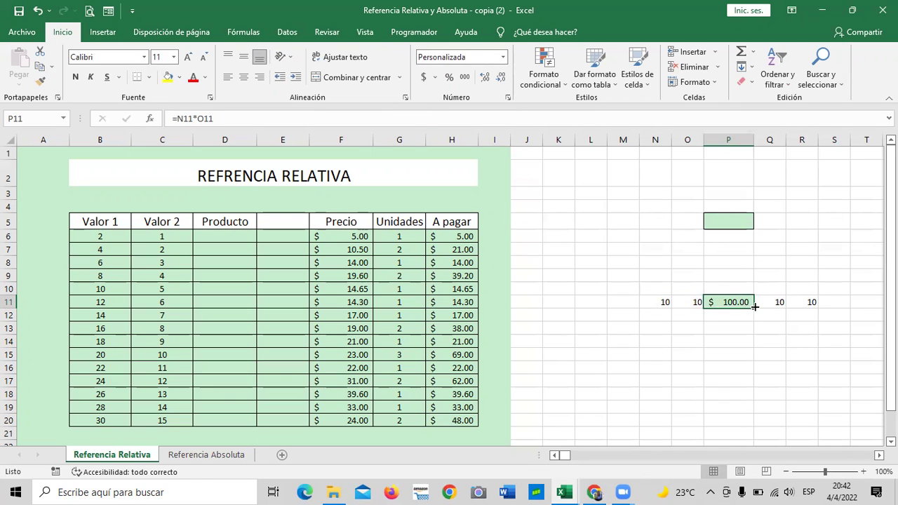
{"action": "left_click_drag", "start_coordinate": [755, 306], "coordinate": [745, 302]}
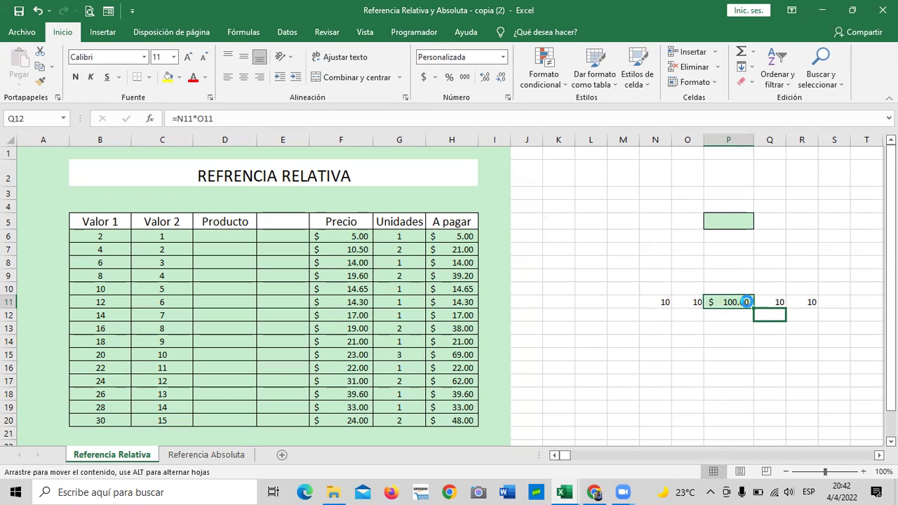
{"action": "left_click_drag", "start_coordinate": [746, 302], "coordinate": [746, 301]}
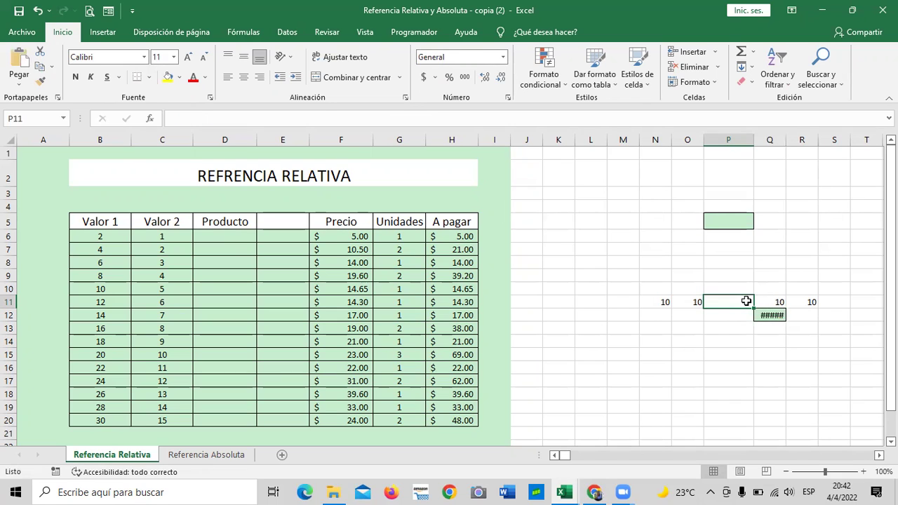
{"action": "left_click", "coordinate": [718, 352]}
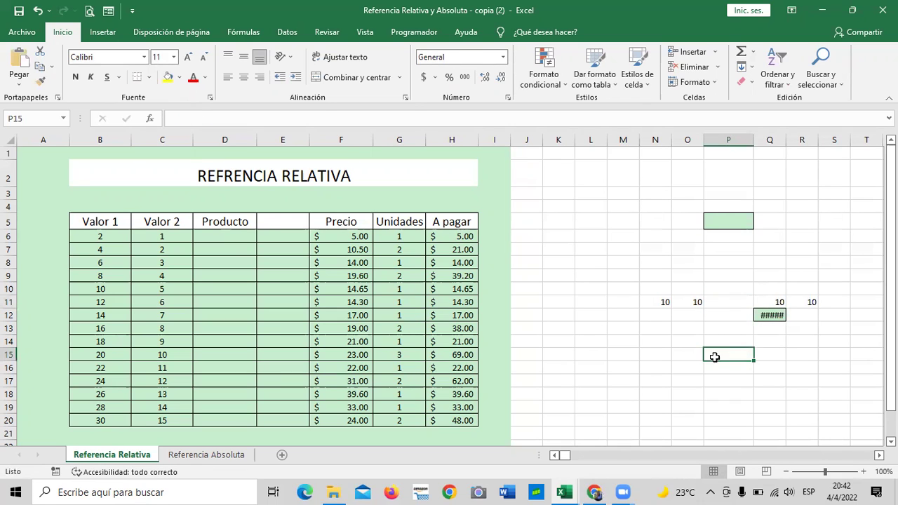
{"action": "key", "text": "ctrl+z"}
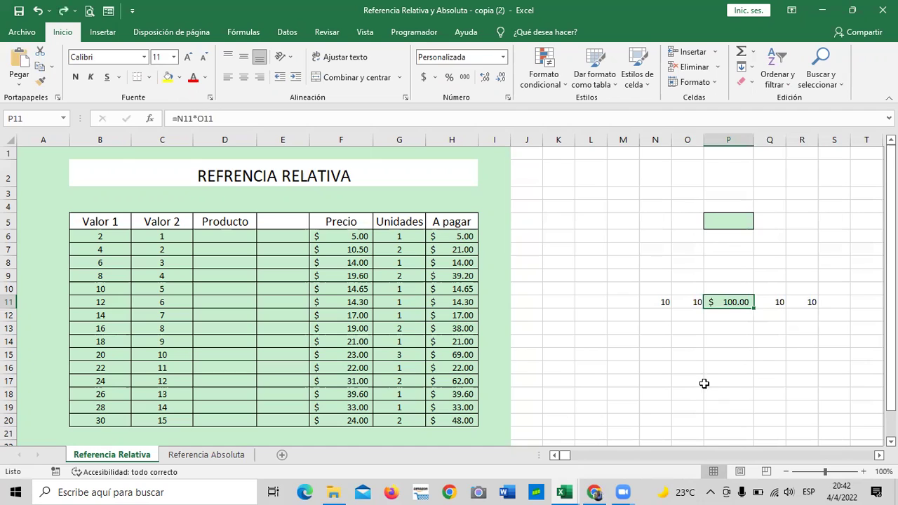
{"action": "left_click", "coordinate": [695, 371]}
{"action": "left_click", "coordinate": [219, 454]}
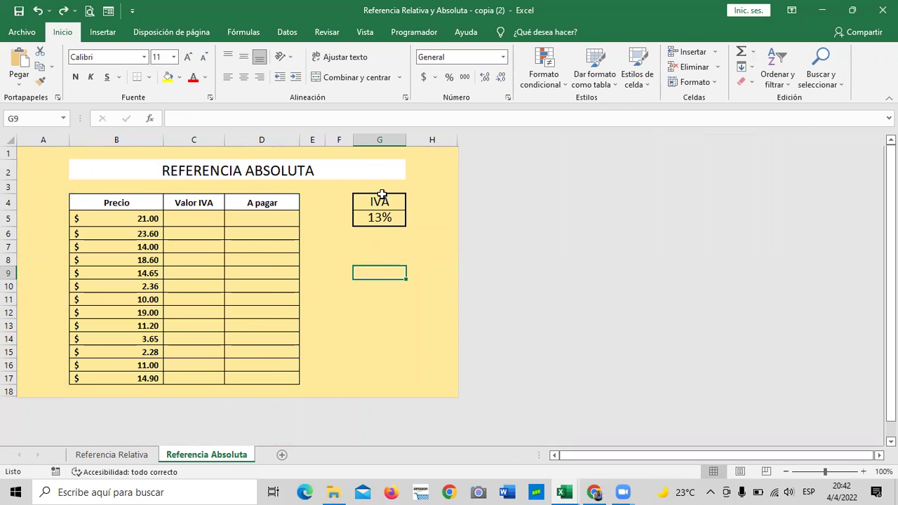
{"action": "left_click", "coordinate": [382, 218]}
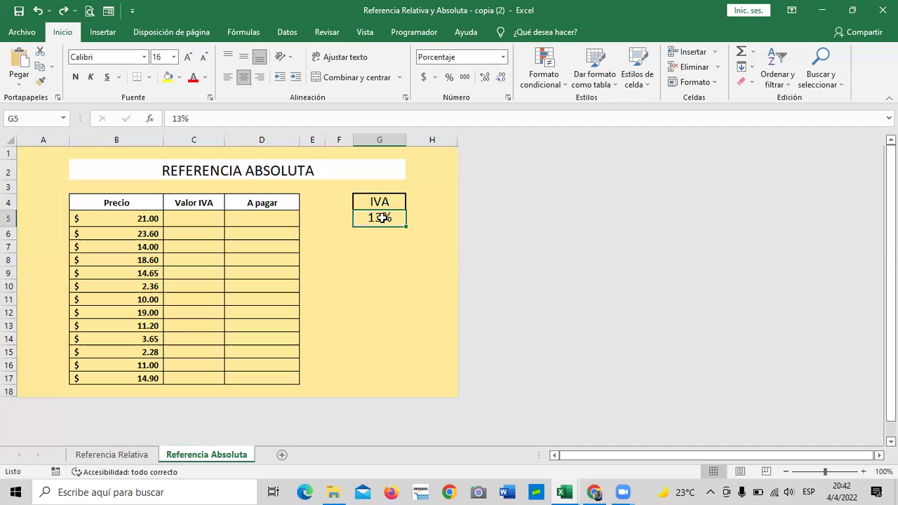
{"action": "left_click", "coordinate": [380, 313]}
{"action": "left_click", "coordinate": [381, 221]}
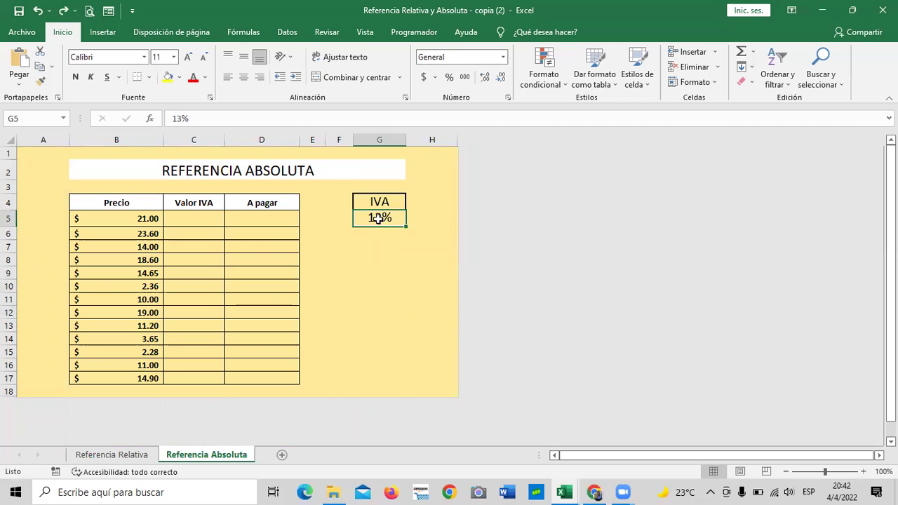
{"action": "left_click", "coordinate": [191, 218]}
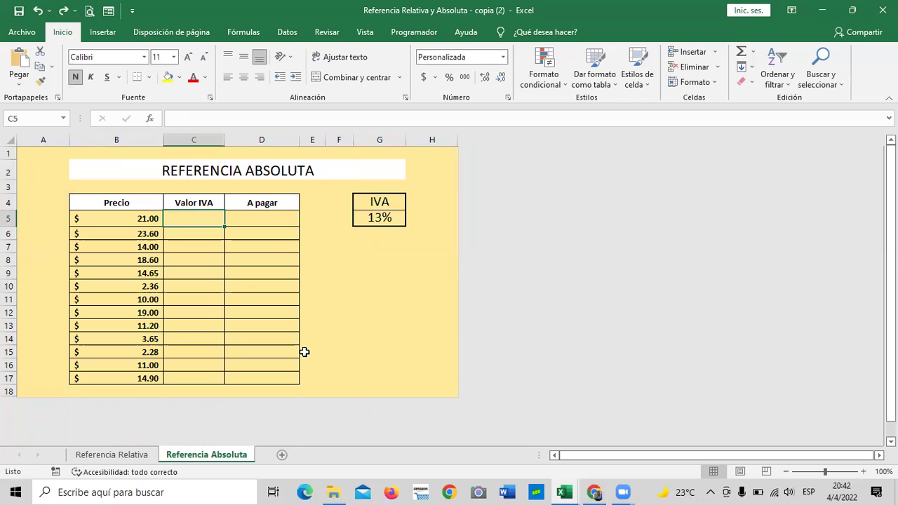
{"action": "type", "text": "="}
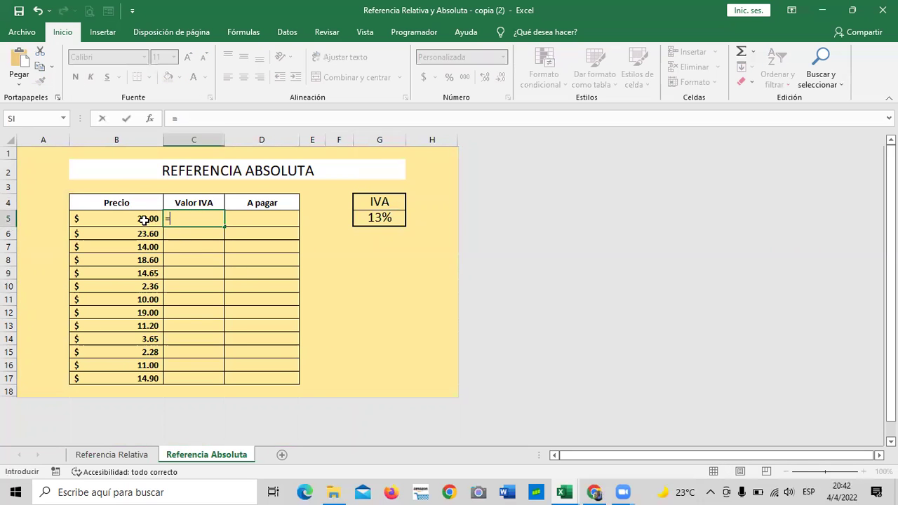
{"action": "left_click", "coordinate": [143, 219]}
{"action": "type", "text": "*"}
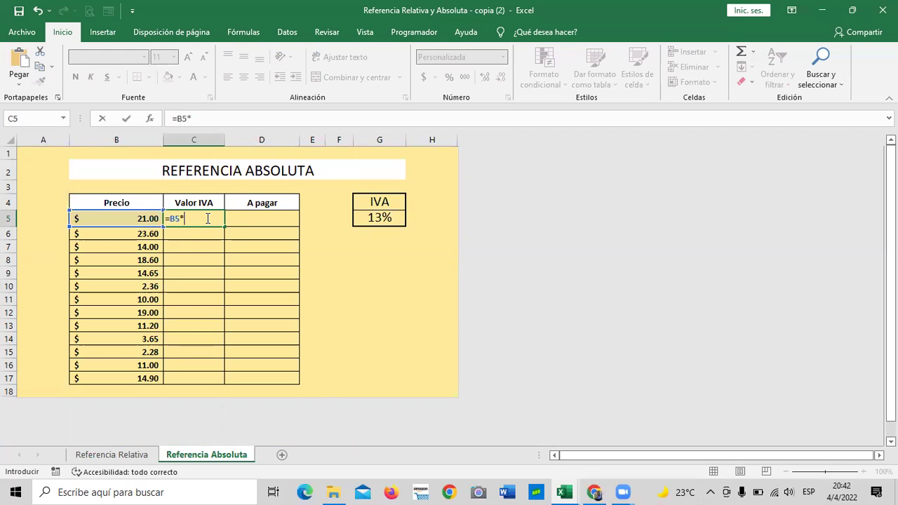
{"action": "type", "text": "13"}
{"action": "type", "text": "%"}
{"action": "key", "text": "ctrl+Return"}
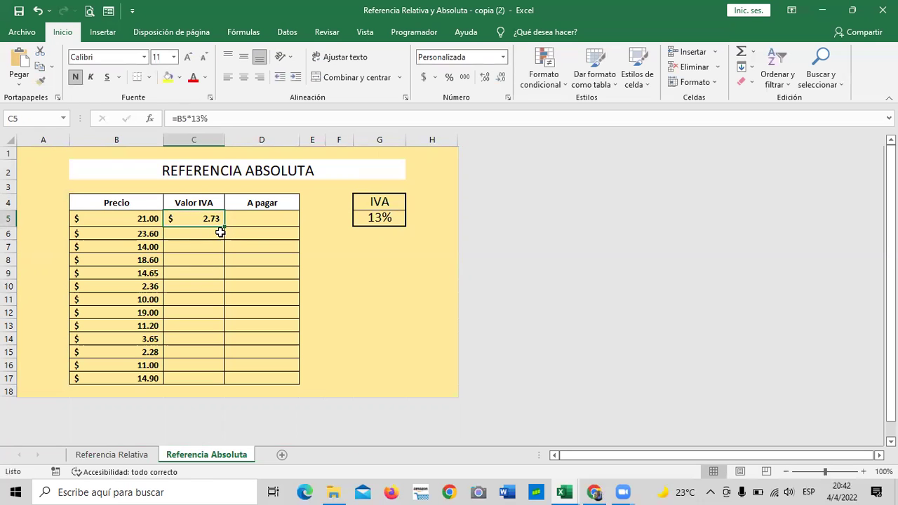
{"action": "left_click_drag", "start_coordinate": [225, 226], "coordinate": [233, 300]}
{"action": "left_click_drag", "start_coordinate": [237, 381], "coordinate": [234, 378]}
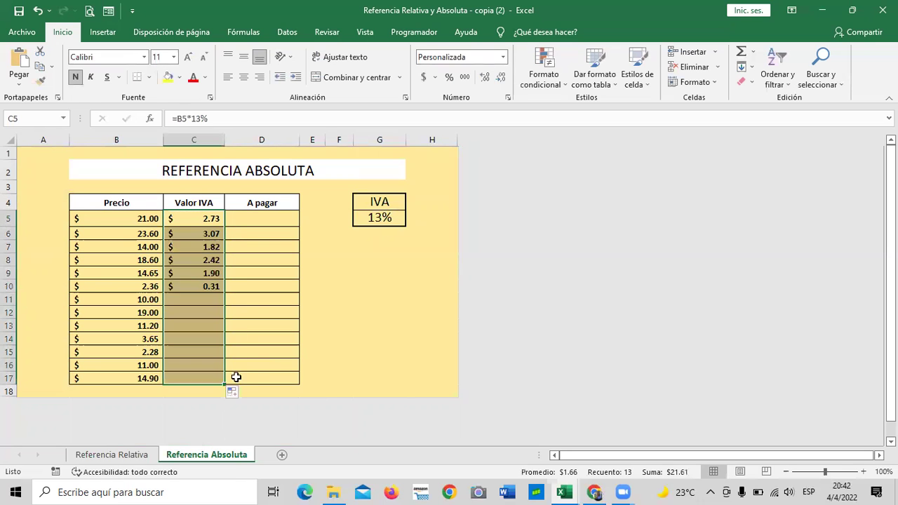
{"action": "left_click", "coordinate": [404, 340]}
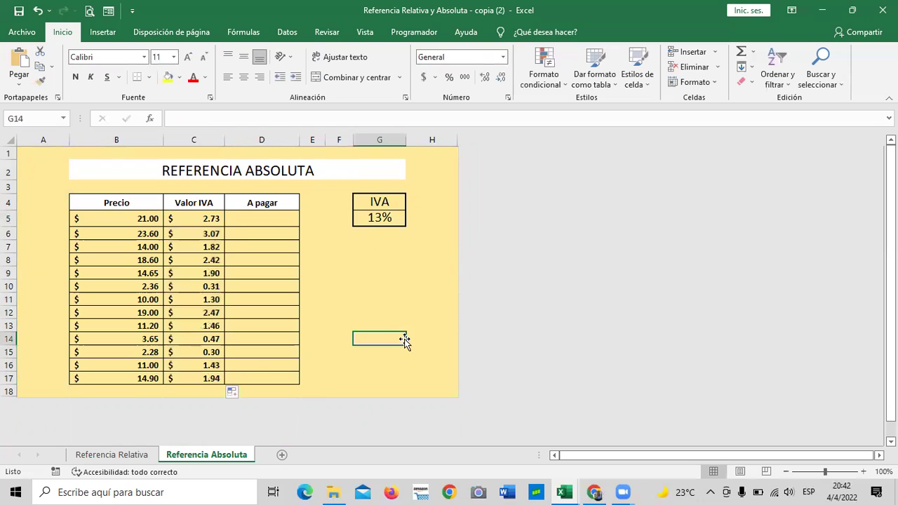
{"action": "left_click", "coordinate": [216, 220]}
{"action": "left_click", "coordinate": [194, 377]}
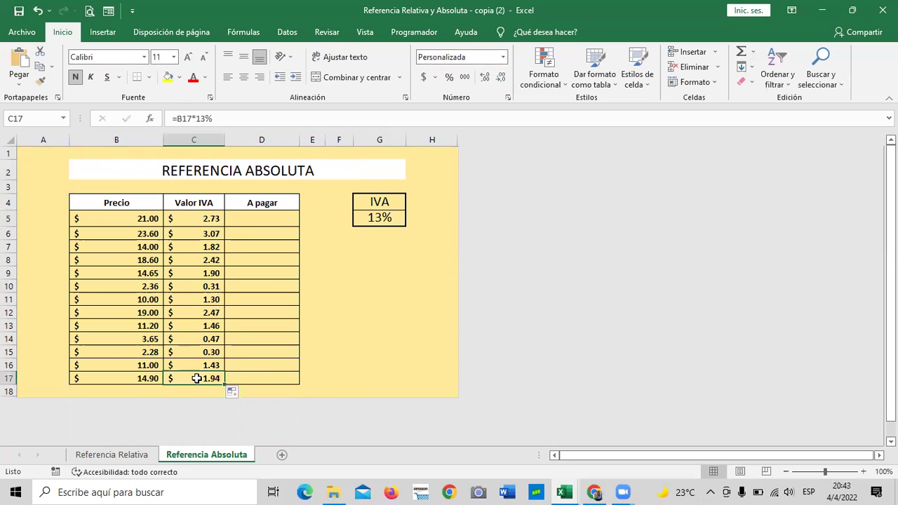
{"action": "left_click", "coordinate": [262, 119]}
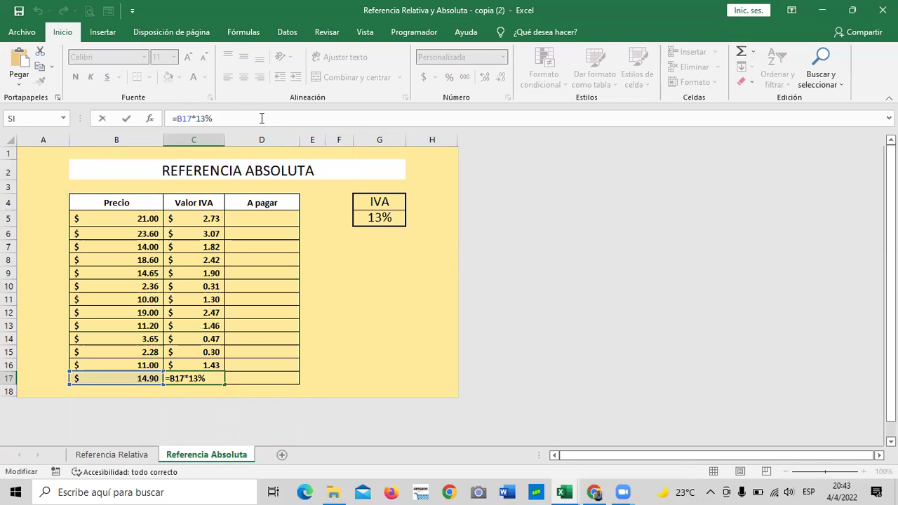
{"action": "key", "text": "Return"}
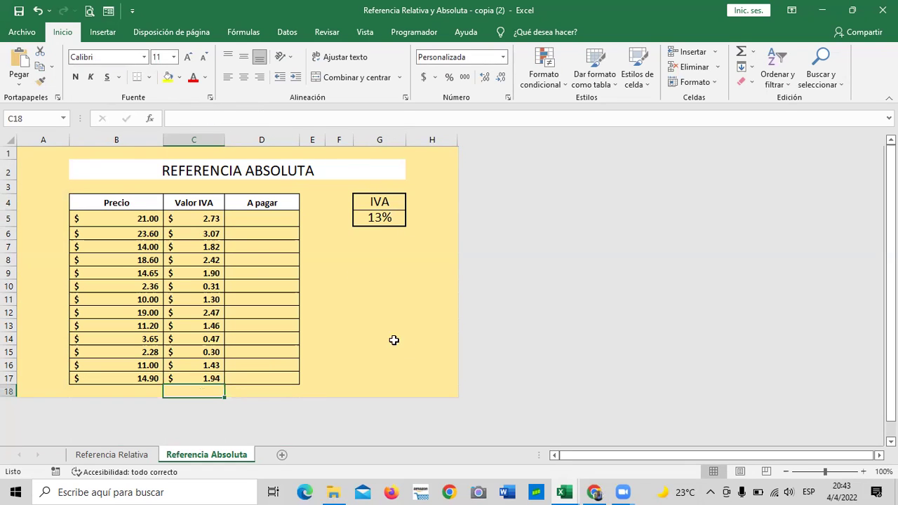
{"action": "left_click_drag", "start_coordinate": [431, 351], "coordinate": [431, 340]}
{"action": "left_click_drag", "start_coordinate": [202, 219], "coordinate": [214, 379]}
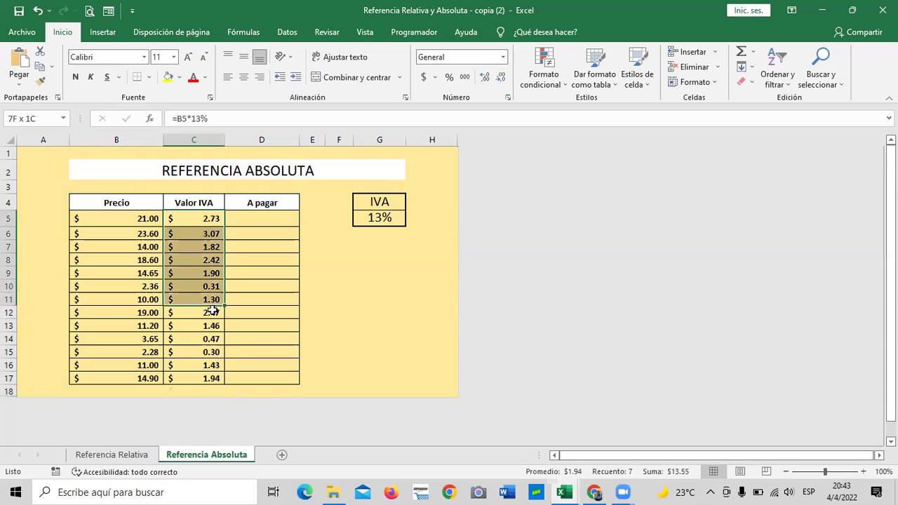
{"action": "key", "text": "Delete"}
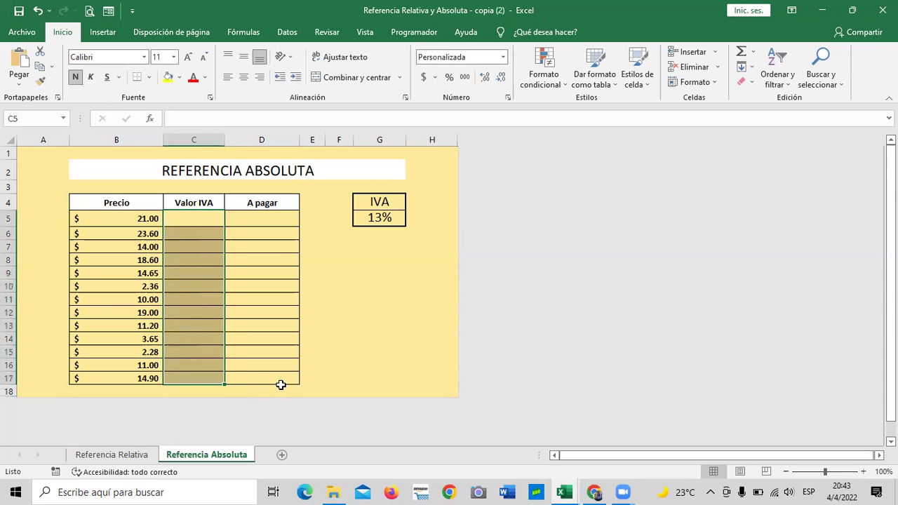
Select the 13% IVA rate in G5
{"action": "left_click", "coordinate": [365, 321]}
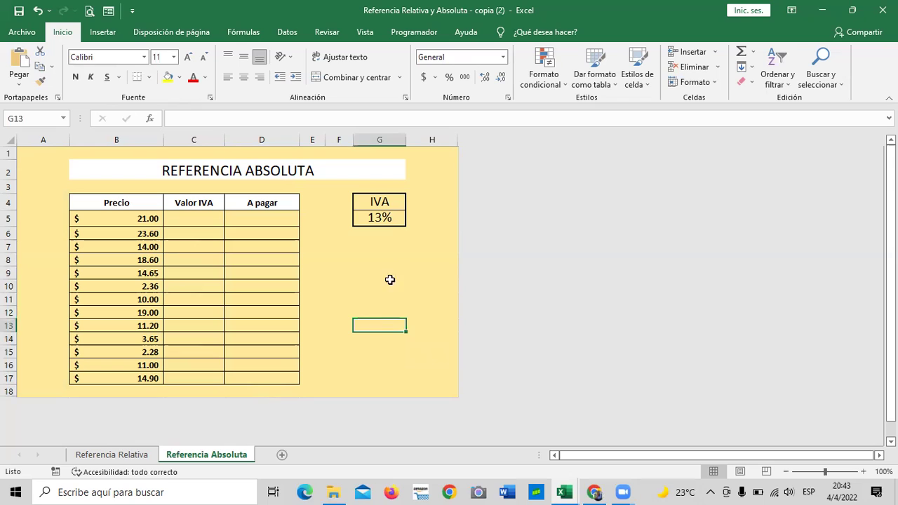
{"action": "left_click", "coordinate": [388, 217]}
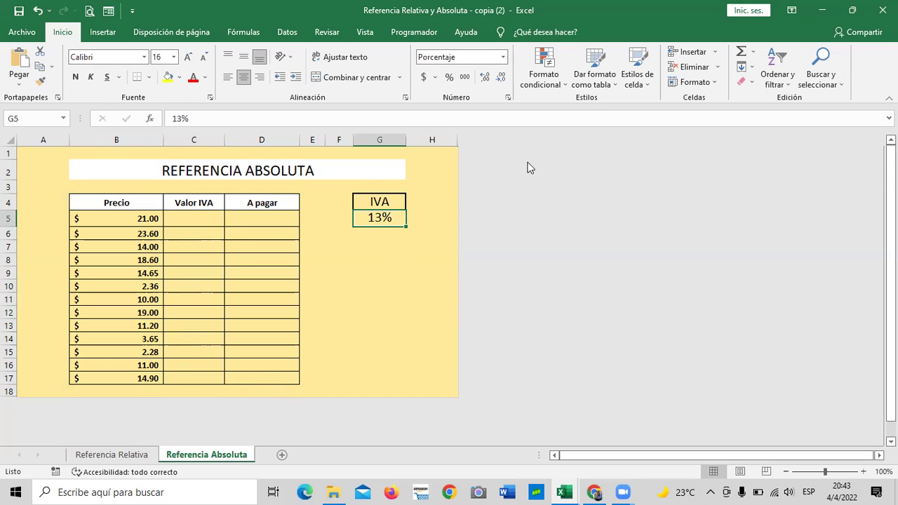
{"action": "left_click", "coordinate": [434, 166]}
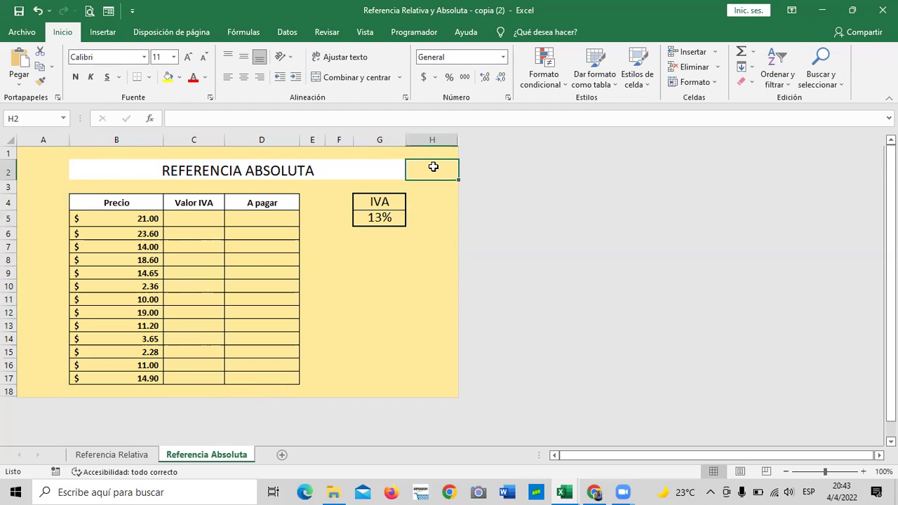
{"action": "left_click", "coordinate": [434, 207]}
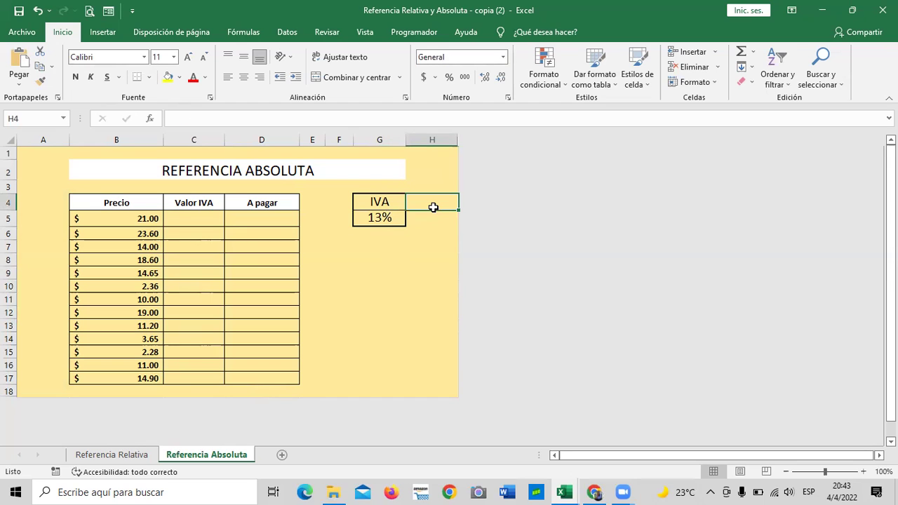
{"action": "left_click", "coordinate": [410, 273]}
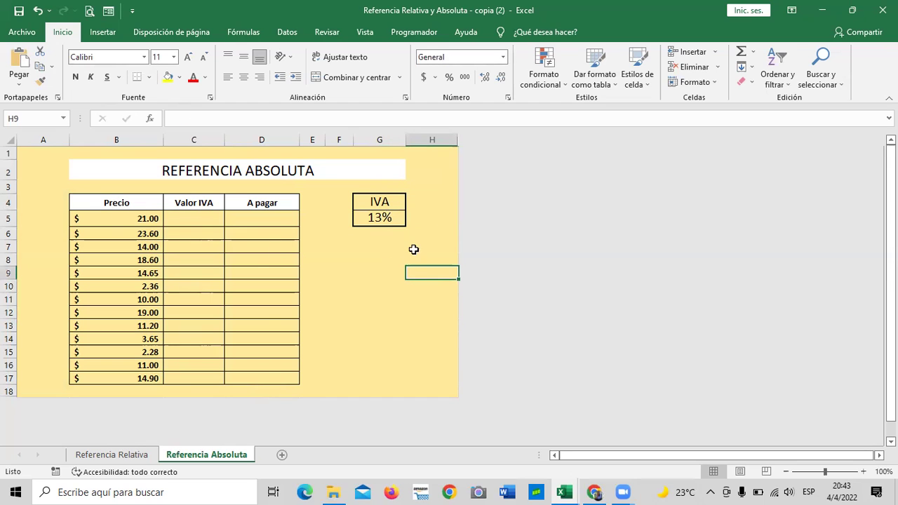
{"action": "left_click", "coordinate": [383, 217]}
Enter =B5*$G$5 in C5, with G5 fixed as an absolute reference
{"action": "left_click", "coordinate": [196, 216]}
{"action": "type", "text": "="}
{"action": "left_click", "coordinate": [141, 217]}
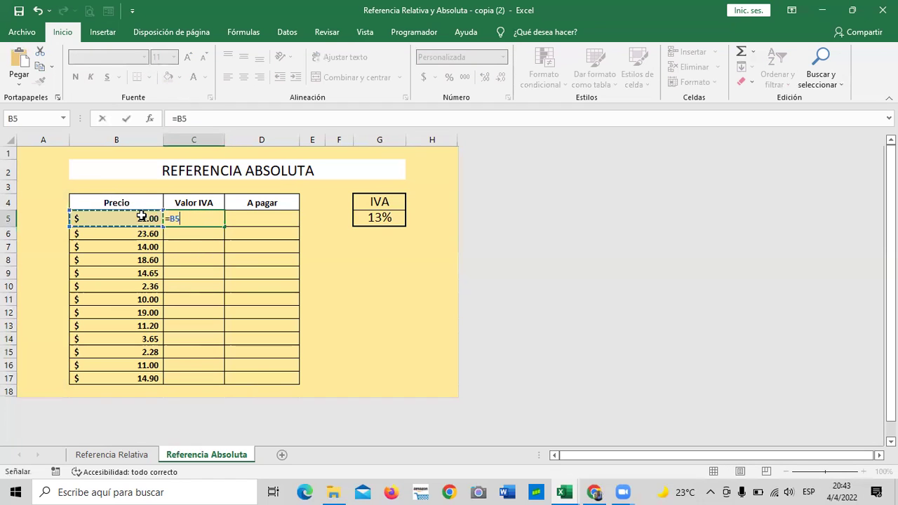
{"action": "left_click", "coordinate": [383, 218]}
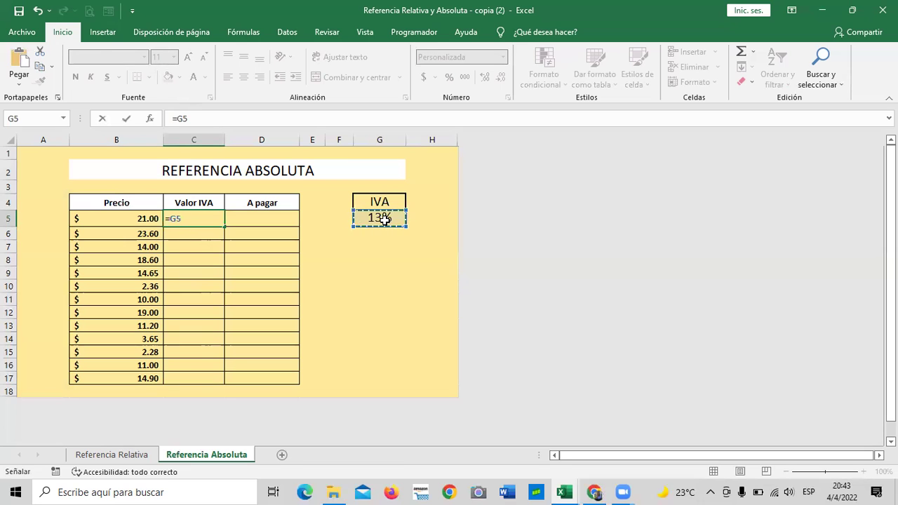
{"action": "key", "text": "Escape"}
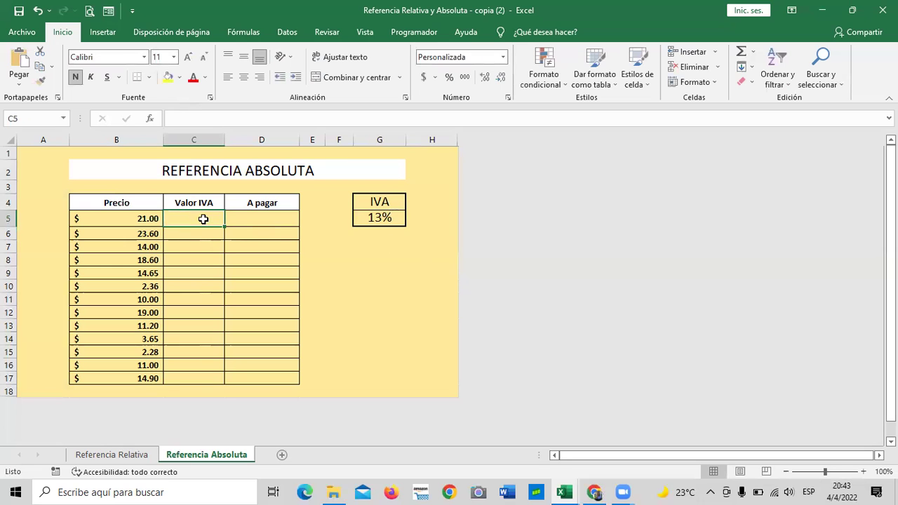
{"action": "type", "text": "="}
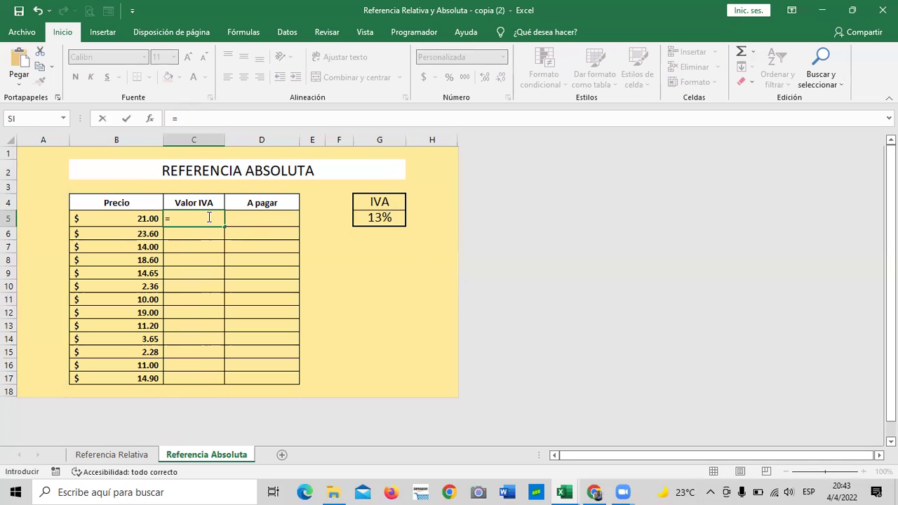
{"action": "left_click", "coordinate": [126, 222]}
{"action": "type", "text": "*"}
{"action": "left_click", "coordinate": [383, 219]}
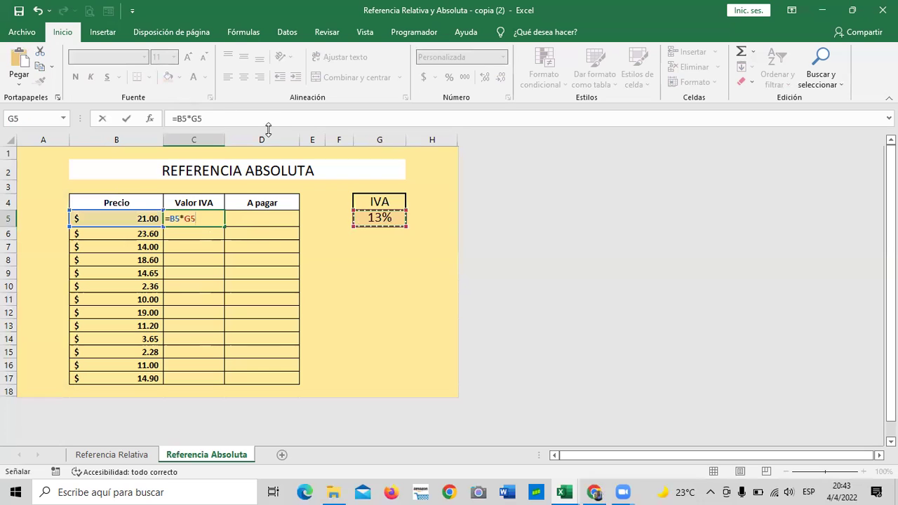
{"action": "left_click", "coordinate": [196, 119]}
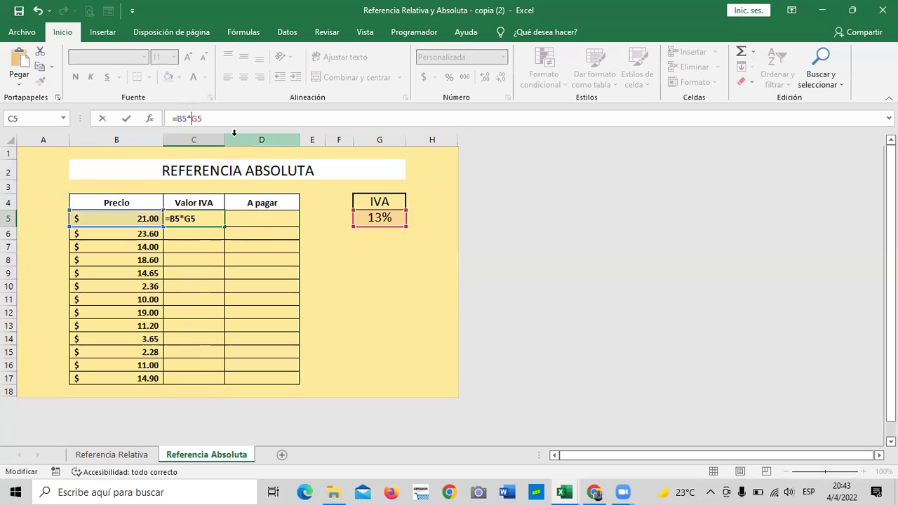
{"action": "type", "text": "$G"}
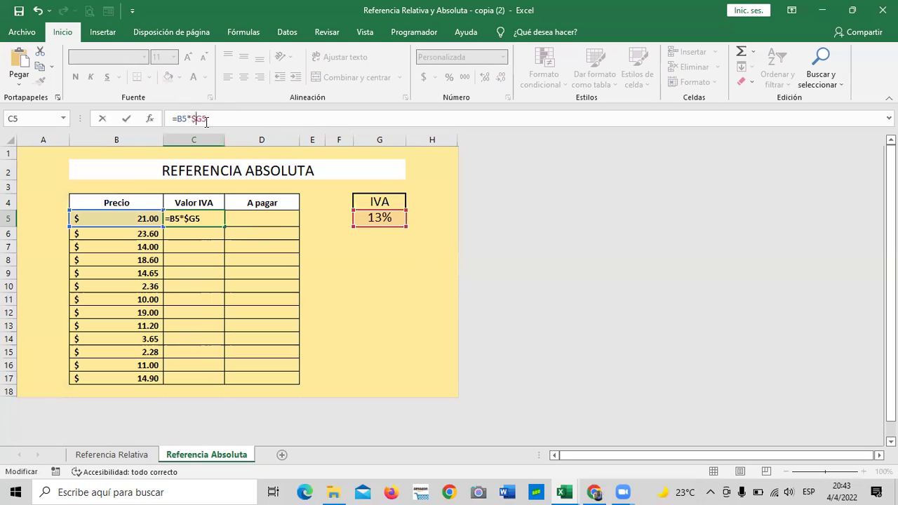
{"action": "type", "text": "$"}
{"action": "key", "text": "ctrl+Return"}
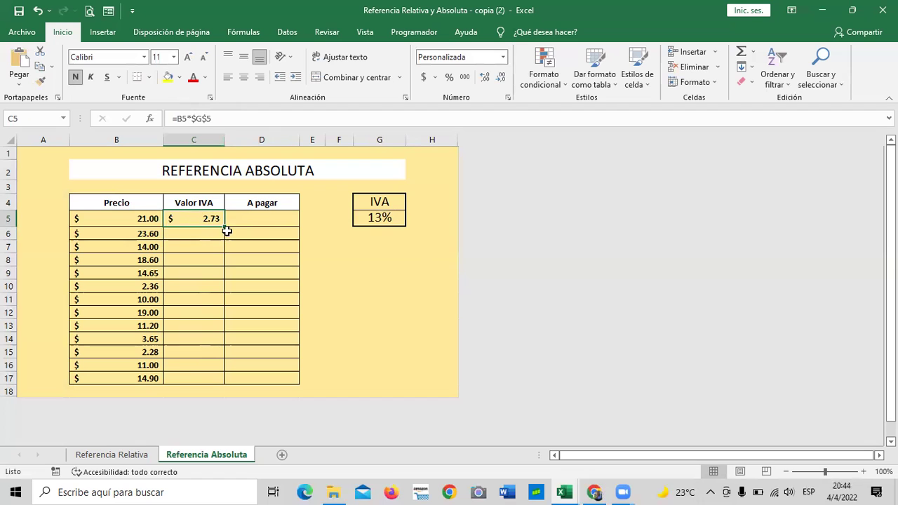
Fill the IVA formula down to C17 and check the copy in C17
{"action": "left_click_drag", "start_coordinate": [225, 225], "coordinate": [234, 379]}
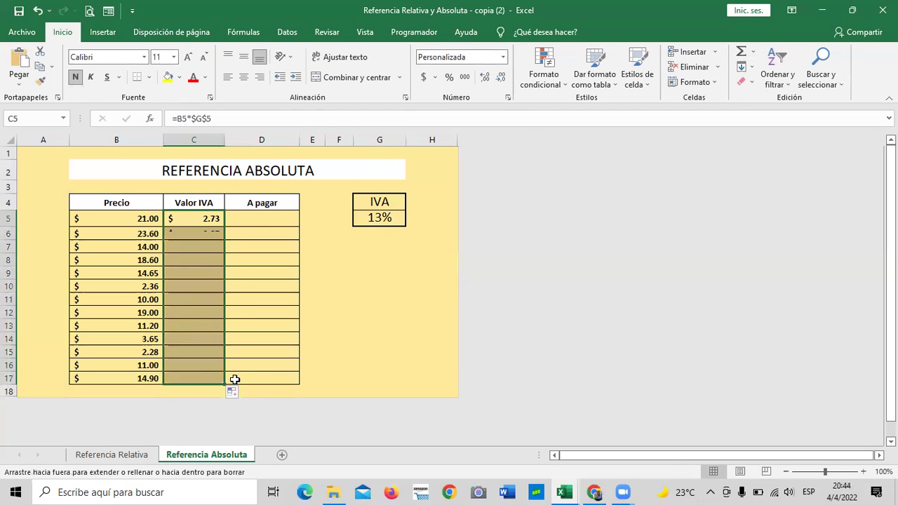
{"action": "left_click_drag", "start_coordinate": [372, 339], "coordinate": [369, 327]}
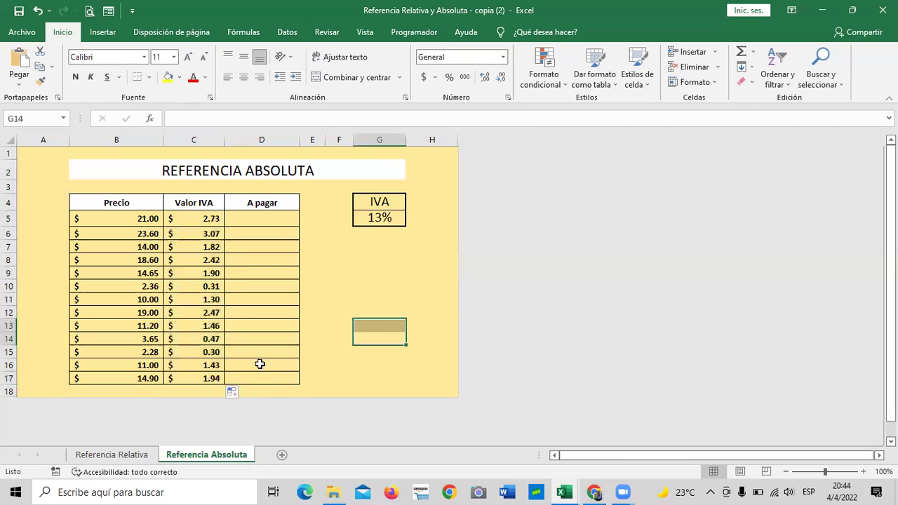
{"action": "left_click", "coordinate": [202, 379]}
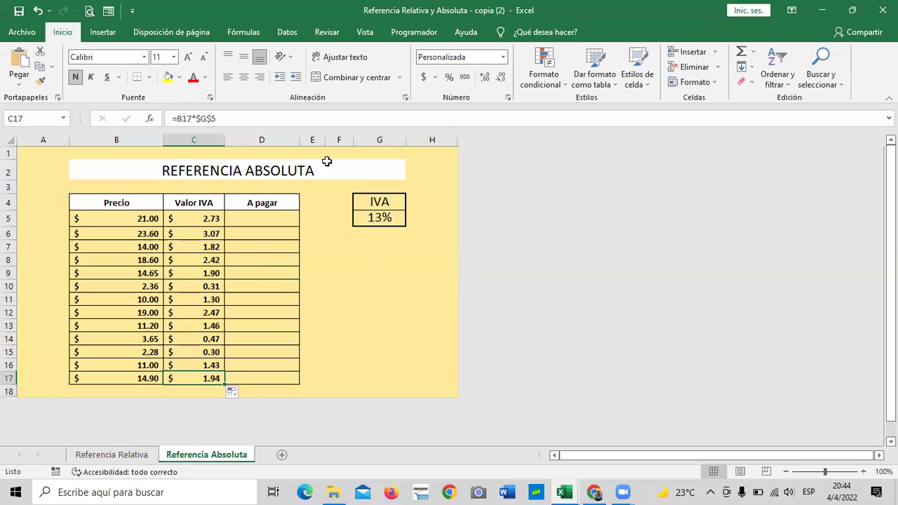
Enter =B5+C5 in D5 to total the price and its IVA
{"action": "left_click", "coordinate": [317, 114]}
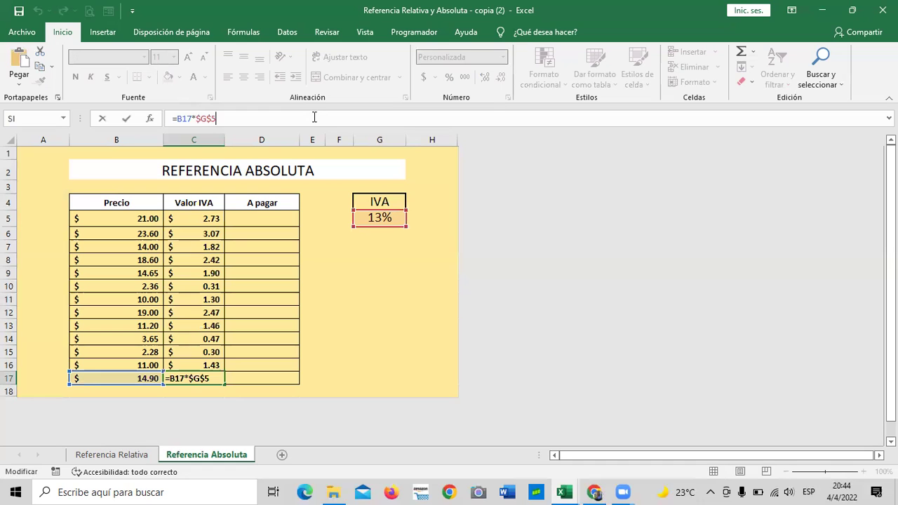
{"action": "key", "text": "Return"}
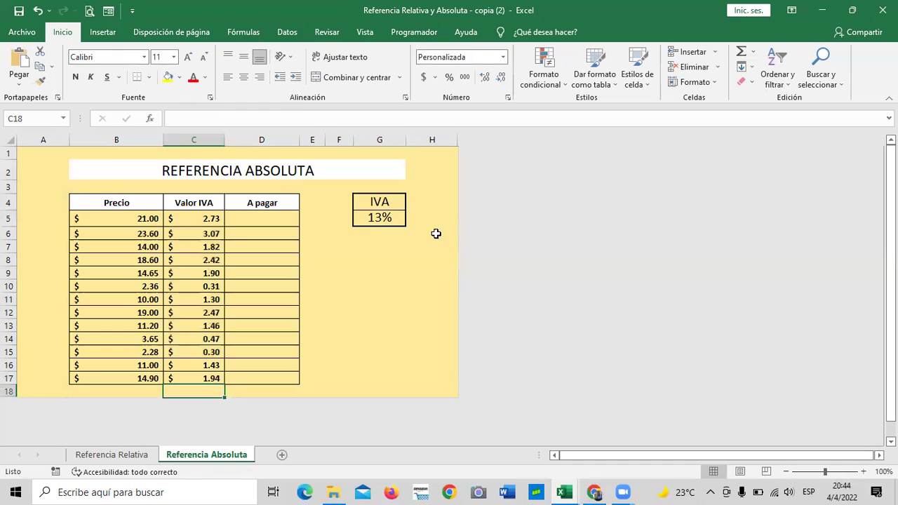
{"action": "left_click", "coordinate": [273, 221]}
{"action": "type", "text": "="}
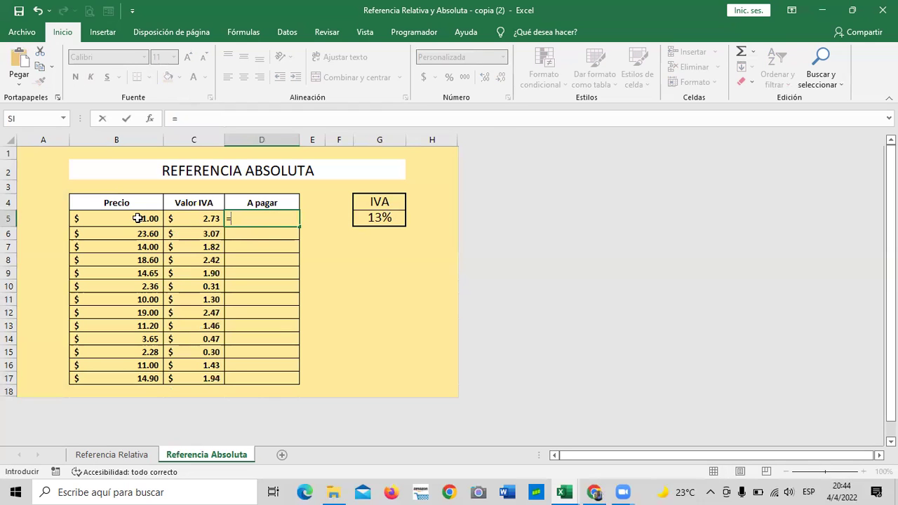
{"action": "left_click", "coordinate": [138, 219]}
{"action": "type", "text": "+"}
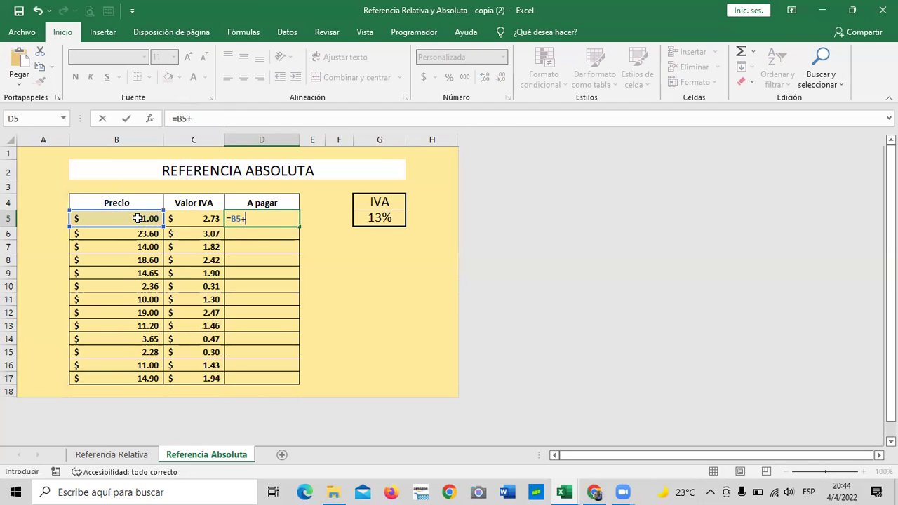
{"action": "left_click", "coordinate": [196, 226]}
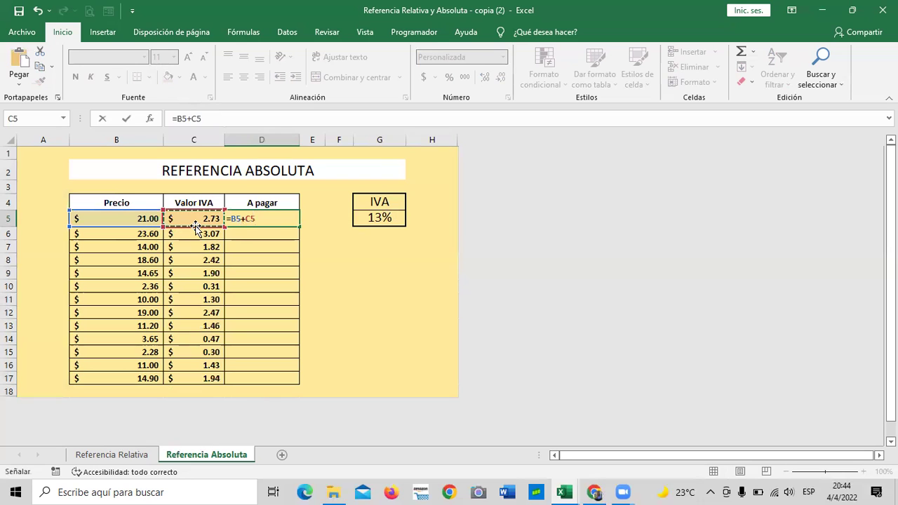
{"action": "key", "text": "Return"}
{"action": "left_click", "coordinate": [265, 218]}
{"action": "left_click", "coordinate": [151, 218]}
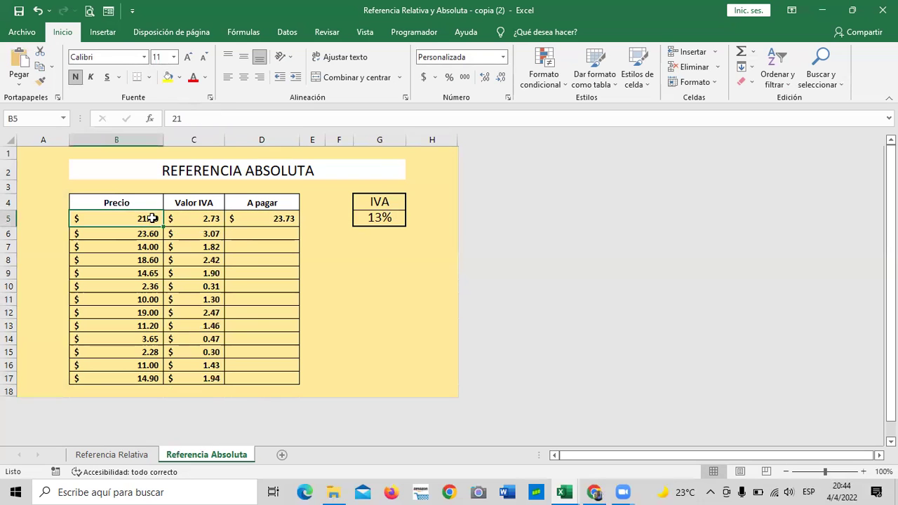
{"action": "left_click", "coordinate": [193, 221]}
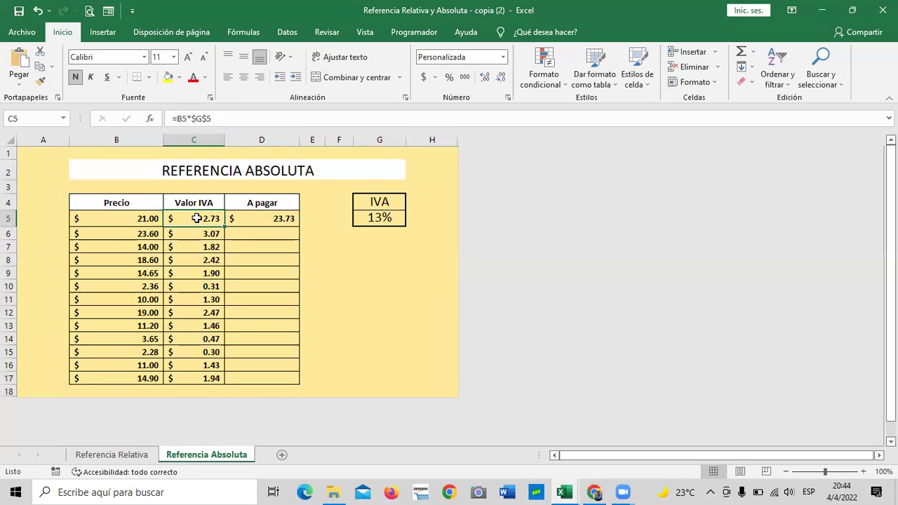
Fill the D5 total down to D17 and review the D5 and C5 formulas
{"action": "left_click", "coordinate": [289, 220]}
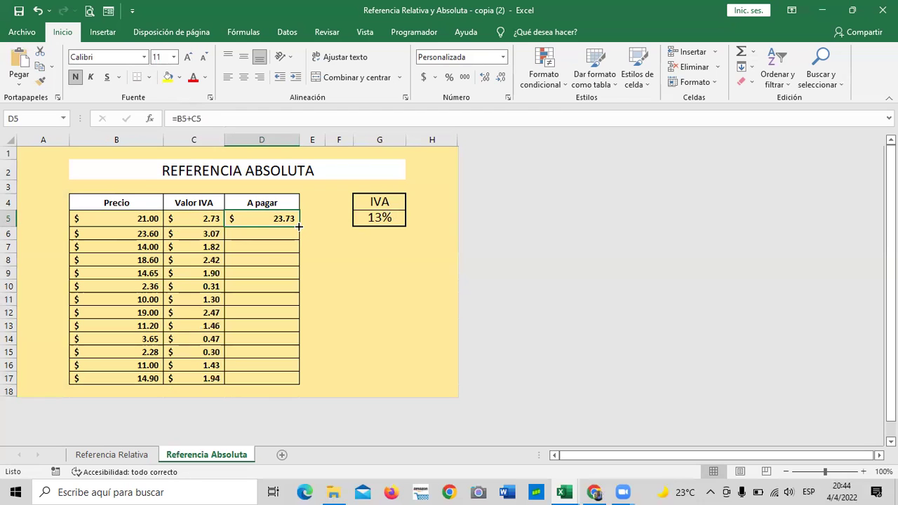
{"action": "left_click_drag", "start_coordinate": [299, 226], "coordinate": [294, 381]}
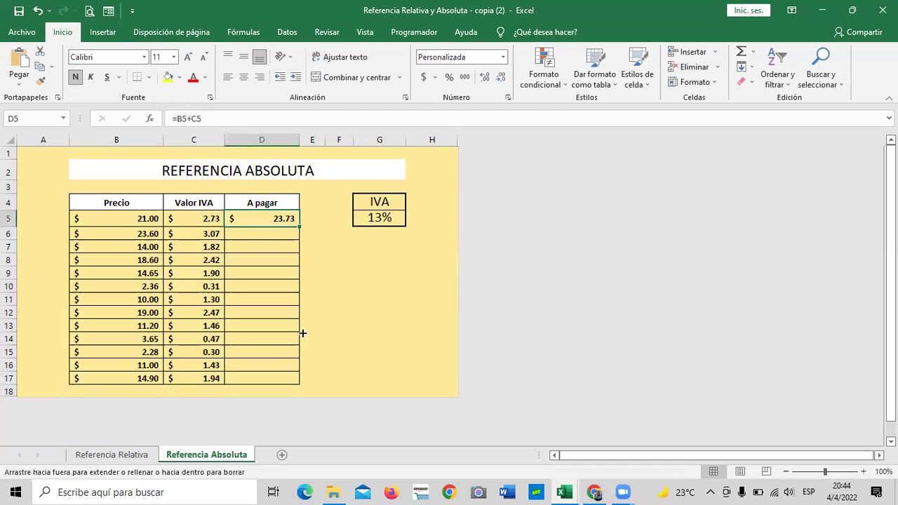
{"action": "left_click", "coordinate": [378, 313]}
{"action": "left_click", "coordinate": [272, 217]}
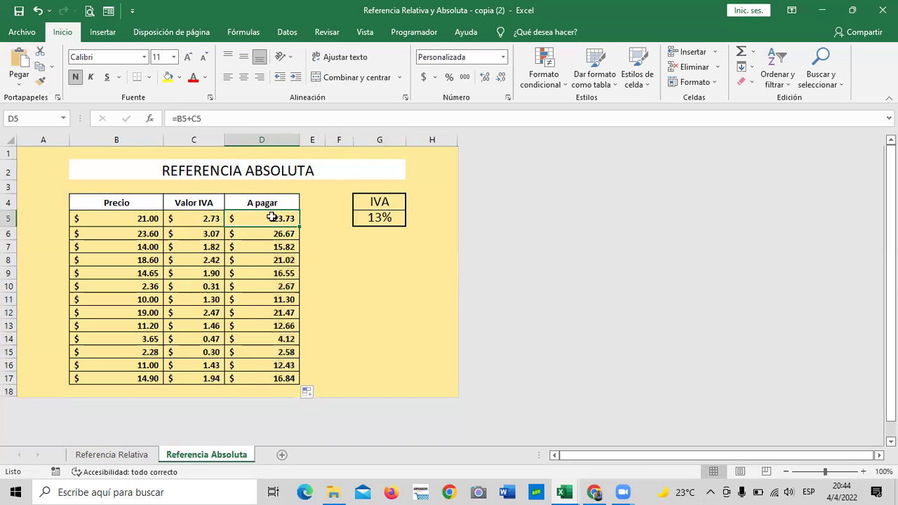
{"action": "left_click", "coordinate": [214, 219]}
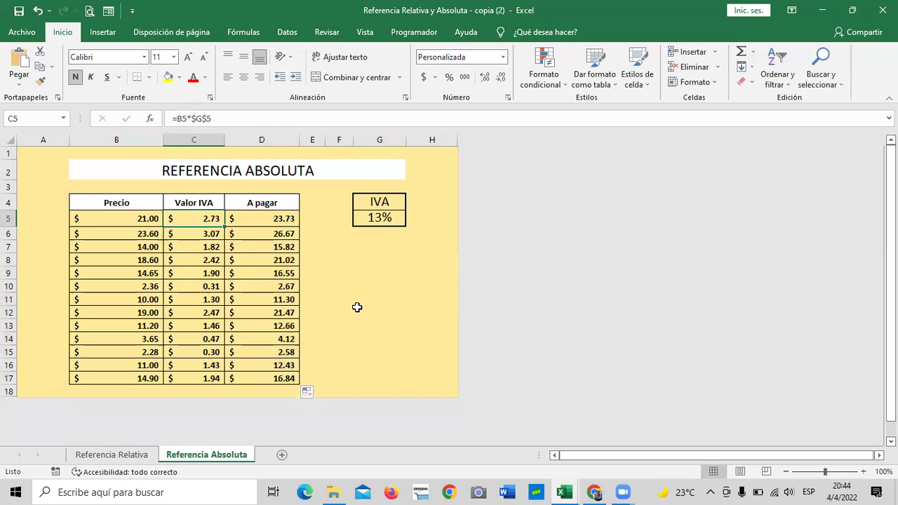
{"action": "left_click", "coordinate": [406, 309]}
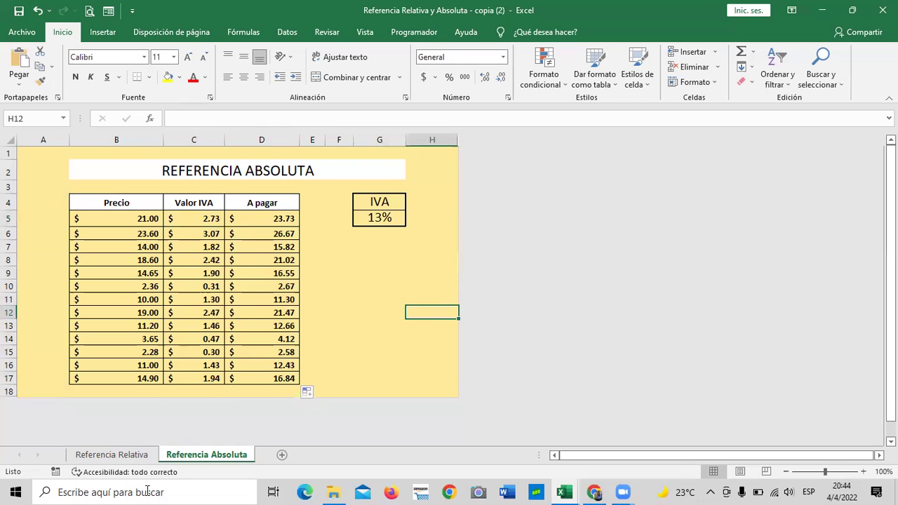
Compare the Referencia Relativa and Referencia Absoluta sheets, ending on Referencia Absoluta
{"action": "left_click", "coordinate": [114, 455]}
{"action": "left_click", "coordinate": [204, 455]}
{"action": "left_click", "coordinate": [115, 454]}
{"action": "left_click", "coordinate": [196, 457]}
{"action": "mouse_move", "coordinate": [563, 491]}
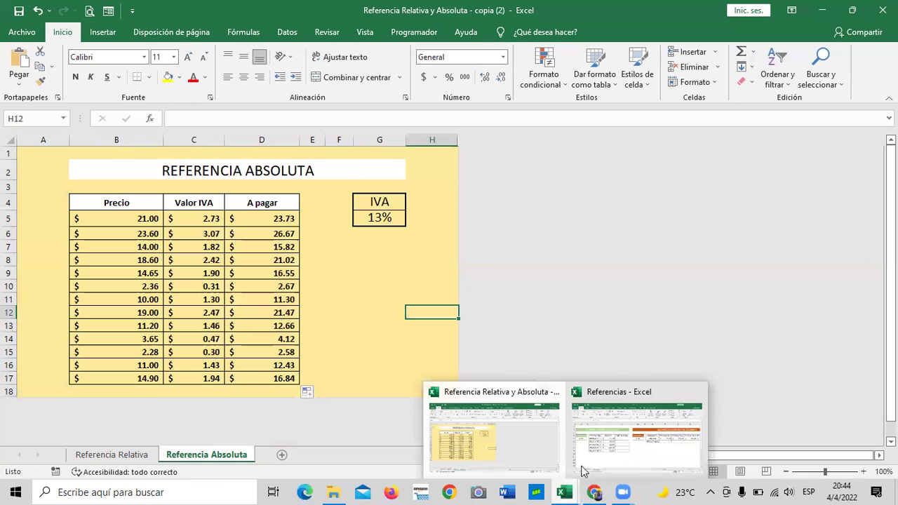
In the Referencias workbook, view Ej Referencias, then scroll across the Referencias sheet's tables
{"action": "left_click", "coordinate": [616, 455]}
{"action": "left_click", "coordinate": [126, 455]}
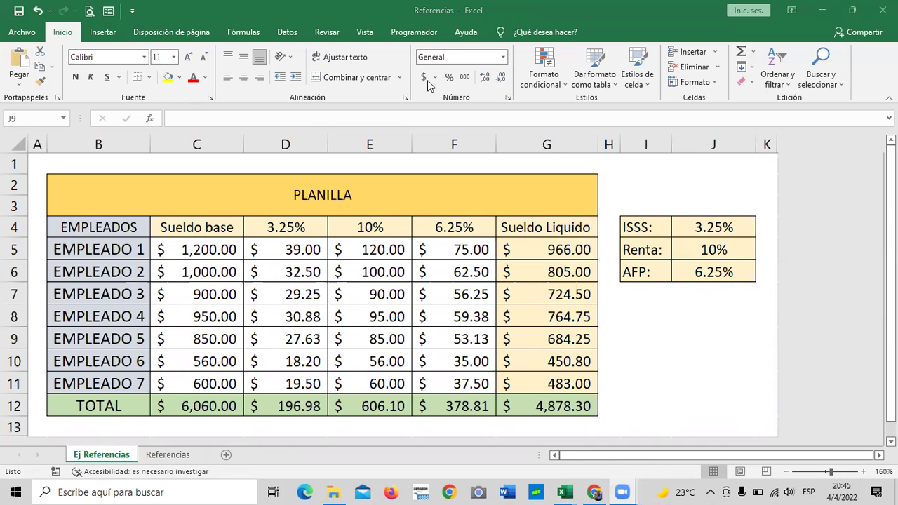
{"action": "left_click", "coordinate": [163, 457]}
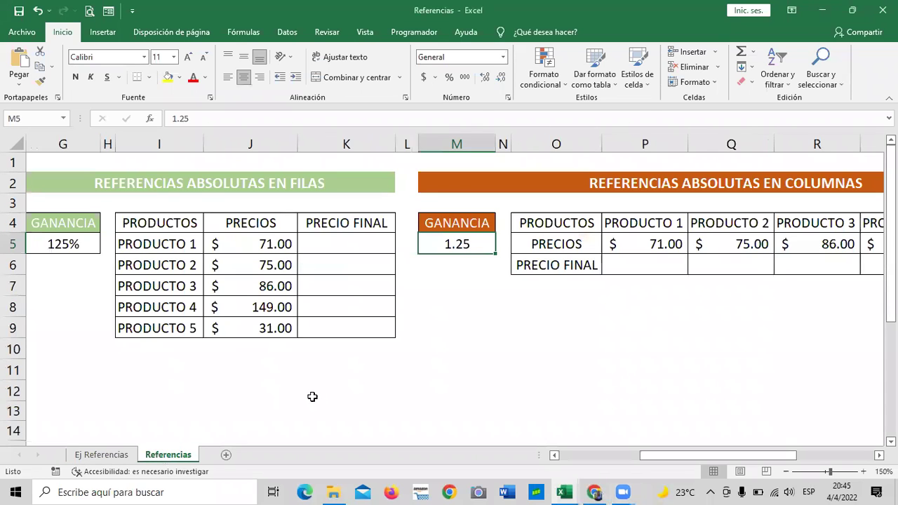
{"action": "left_click", "coordinate": [516, 390]}
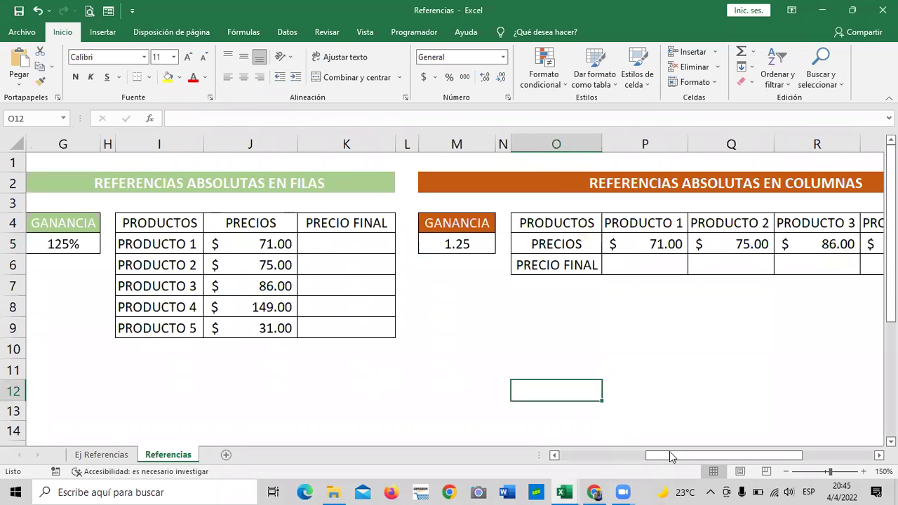
{"action": "left_click_drag", "start_coordinate": [670, 455], "coordinate": [547, 473]}
{"action": "scroll", "coordinate": [323, 302], "scroll_direction": "left", "scroll_amount": 3}
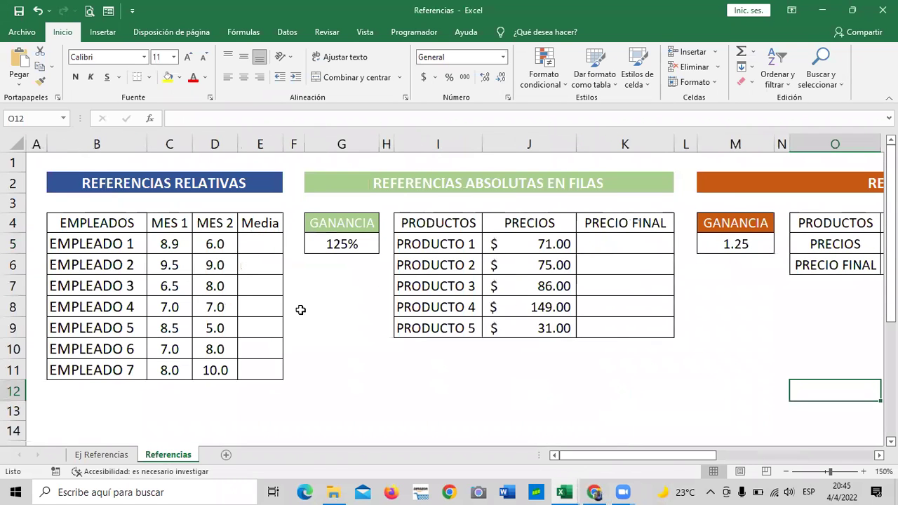
{"action": "left_click_drag", "start_coordinate": [686, 463], "coordinate": [748, 463]}
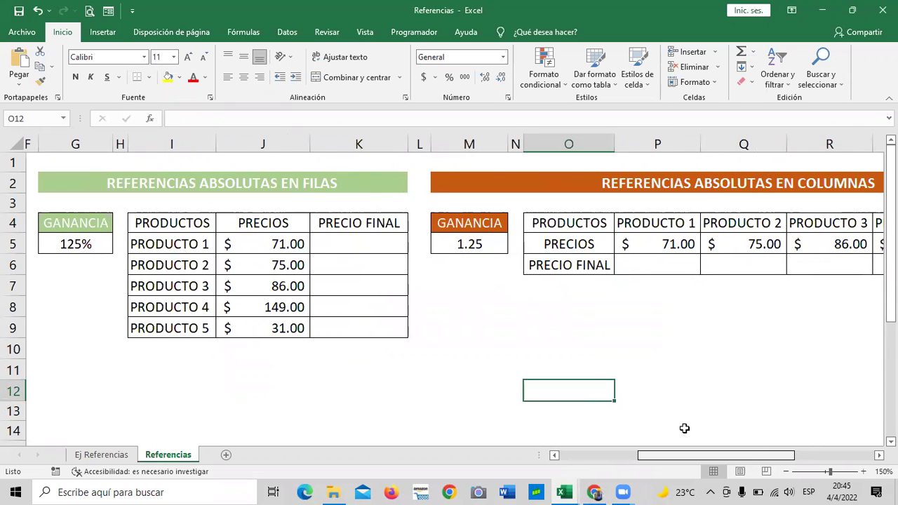
Enter =J5*$G$5 in K5 so Producto 1's Precio Final is 88.75
{"action": "left_click", "coordinate": [90, 245]}
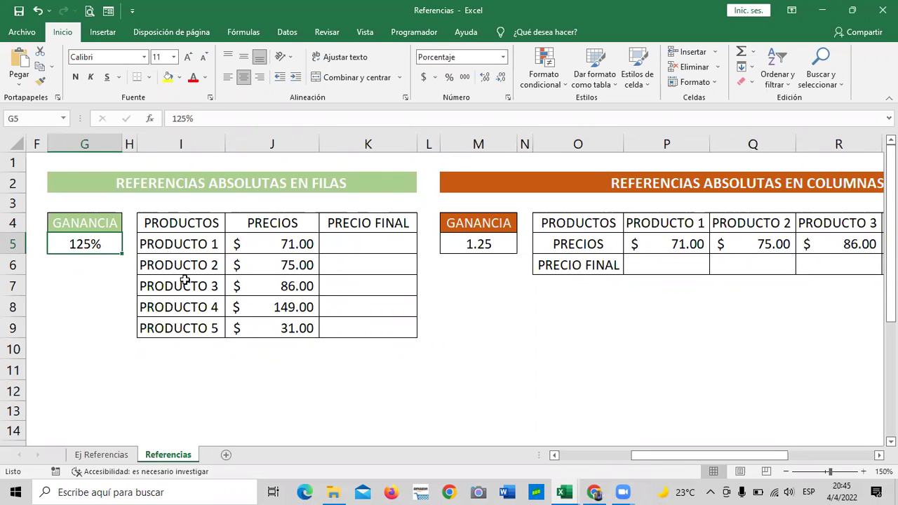
{"action": "left_click", "coordinate": [548, 342]}
{"action": "left_click", "coordinate": [342, 243]}
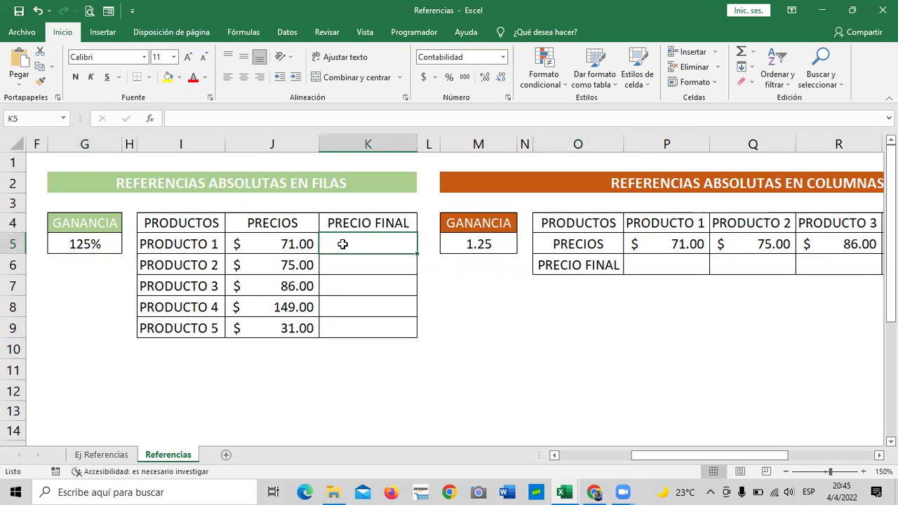
{"action": "type", "text": "="}
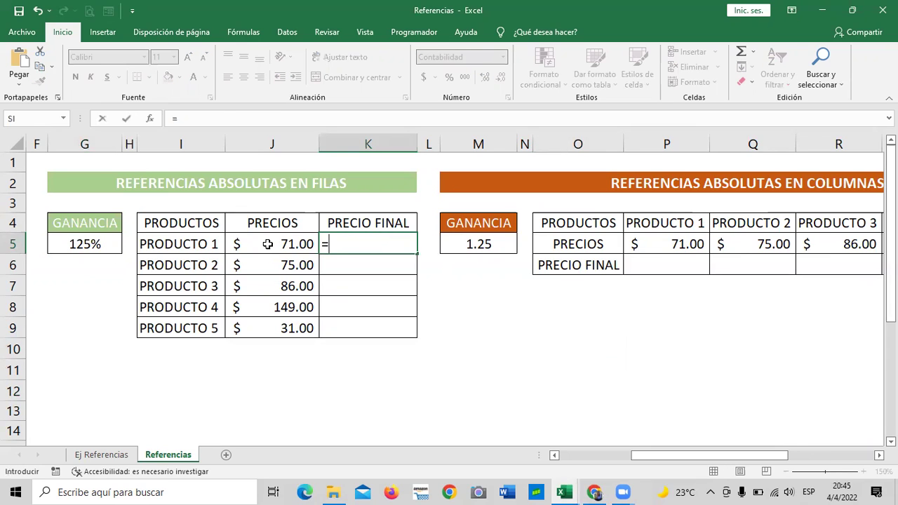
{"action": "left_click", "coordinate": [268, 243]}
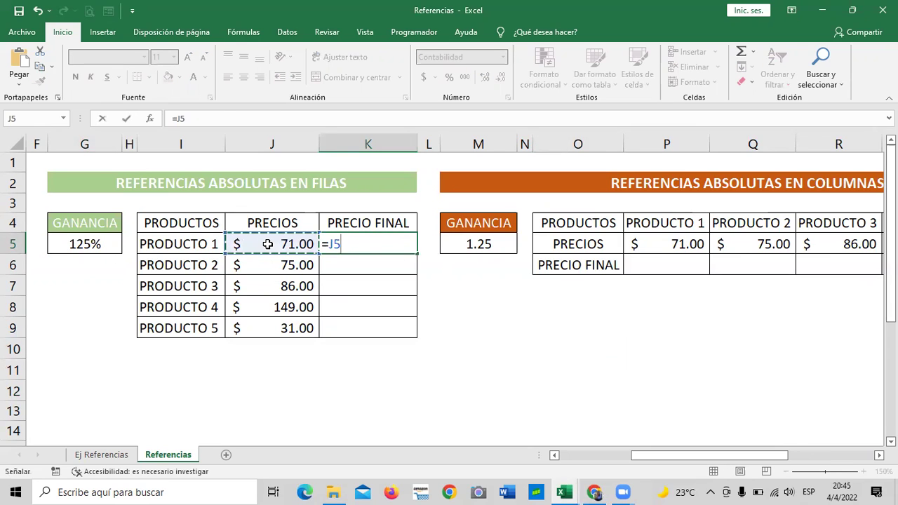
{"action": "type", "text": "*"}
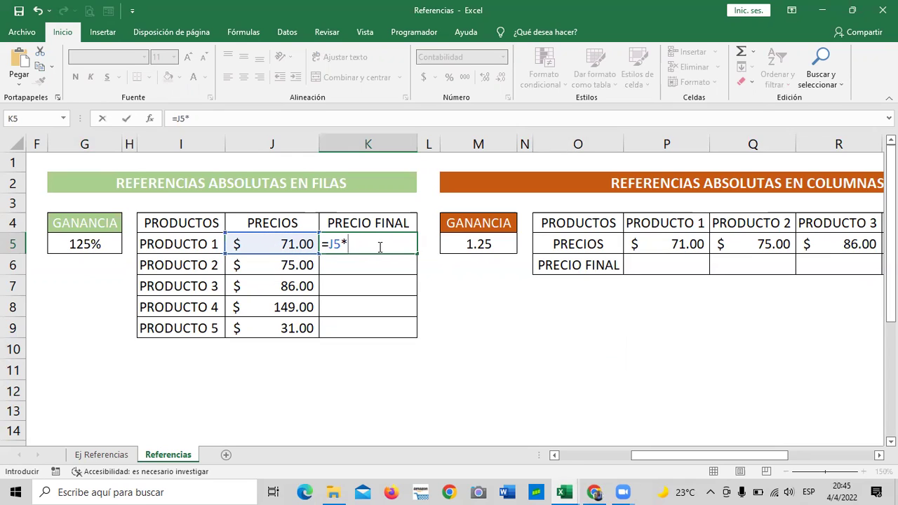
{"action": "left_click", "coordinate": [87, 243]}
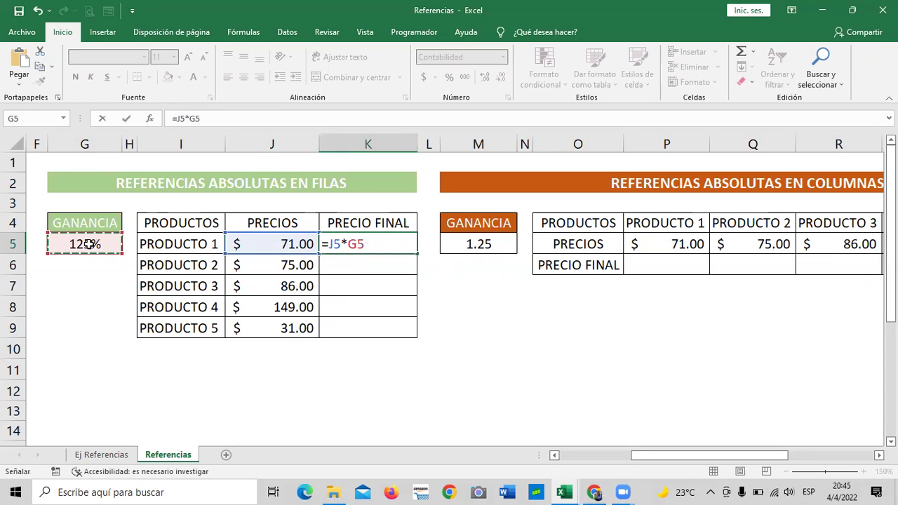
{"action": "left_click", "coordinate": [189, 118]}
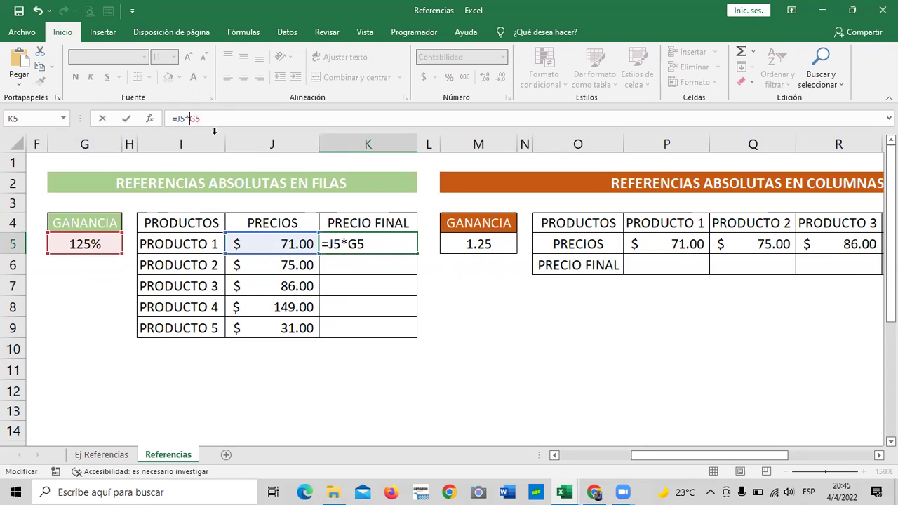
{"action": "type", "text": "$G"}
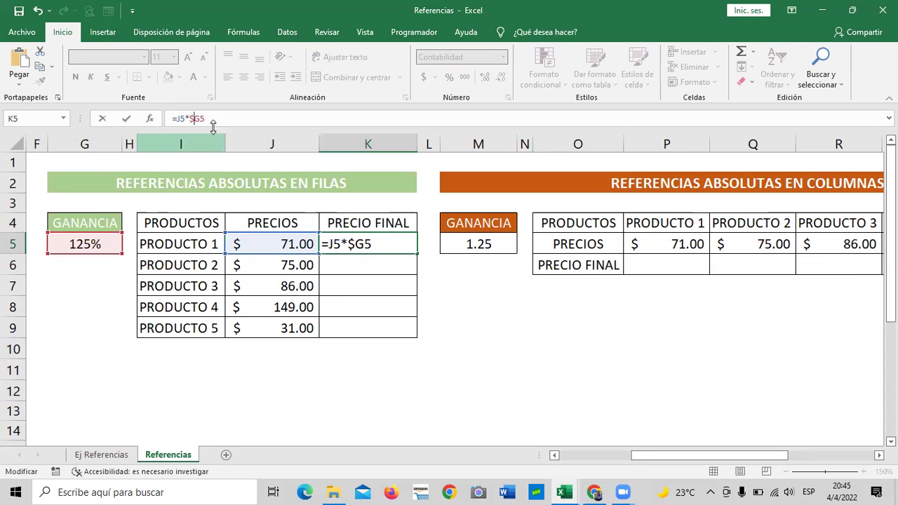
{"action": "type", "text": "$"}
{"action": "key", "text": "Return"}
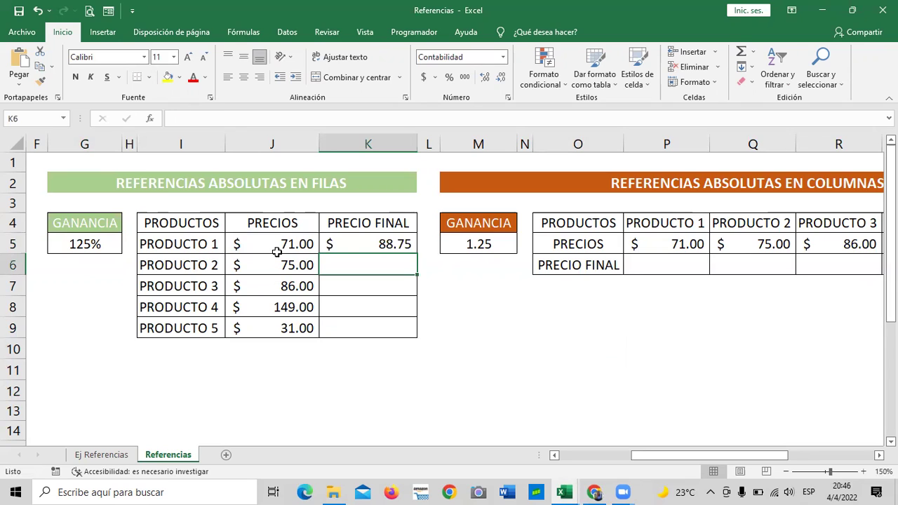
Fill K5's formula down to K9, giving 93.75, 107.50, 186.25 and 38.75
{"action": "left_click", "coordinate": [347, 242]}
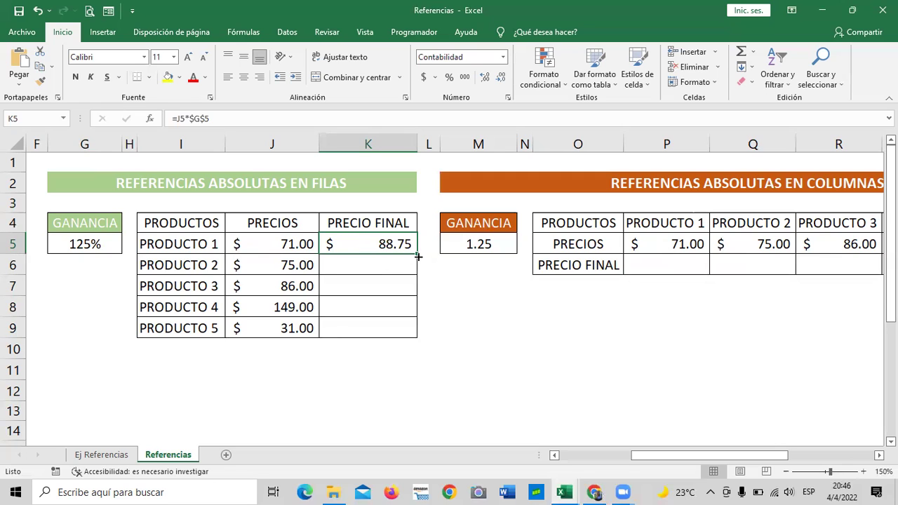
{"action": "left_click_drag", "start_coordinate": [418, 273], "coordinate": [416, 339]}
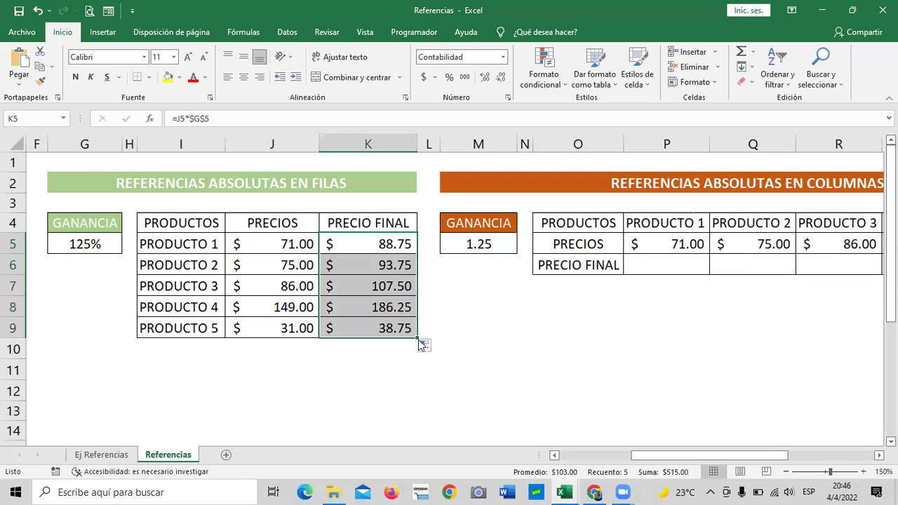
{"action": "left_click", "coordinate": [467, 331]}
{"action": "key", "text": "Left"}
{"action": "key", "text": "Left"}
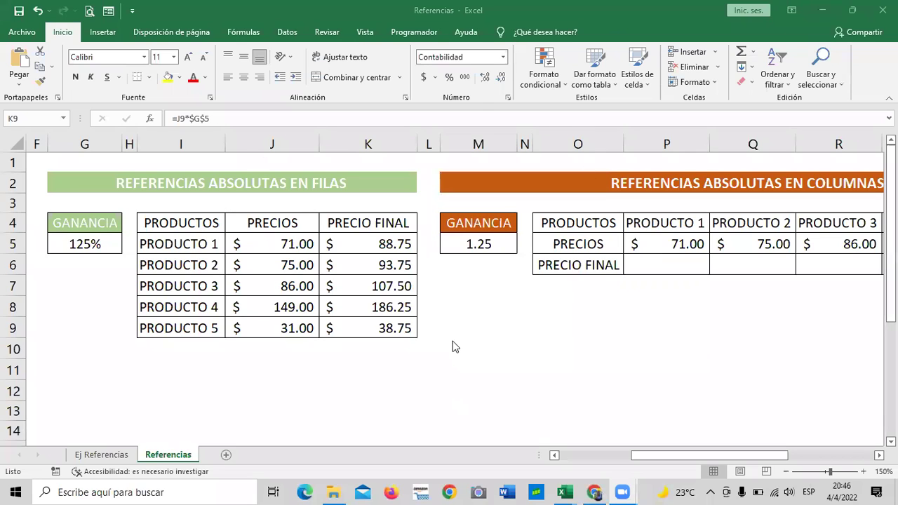
Clear the copied Precio Final results in K6:K9
{"action": "left_click", "coordinate": [374, 245]}
{"action": "left_click", "coordinate": [367, 330]}
{"action": "left_click_drag", "start_coordinate": [362, 261], "coordinate": [365, 327]}
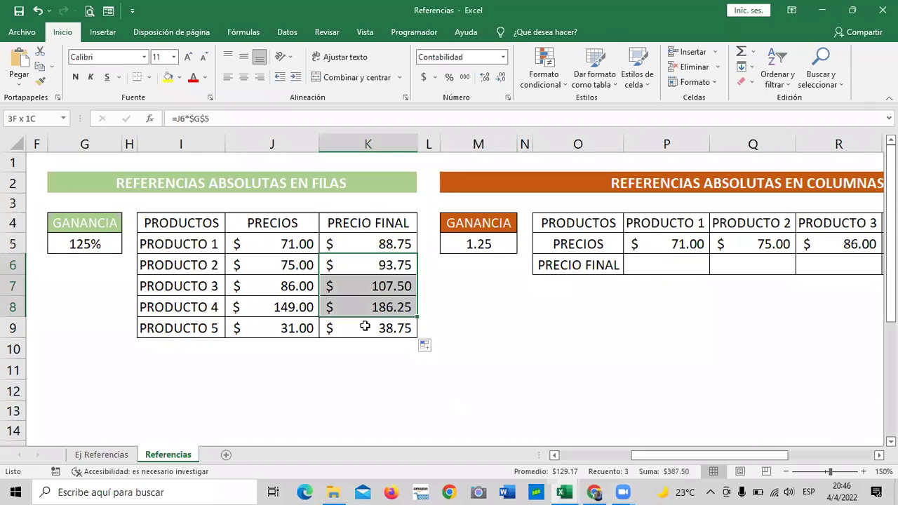
{"action": "key", "text": "Delete"}
{"action": "left_click", "coordinate": [507, 327]}
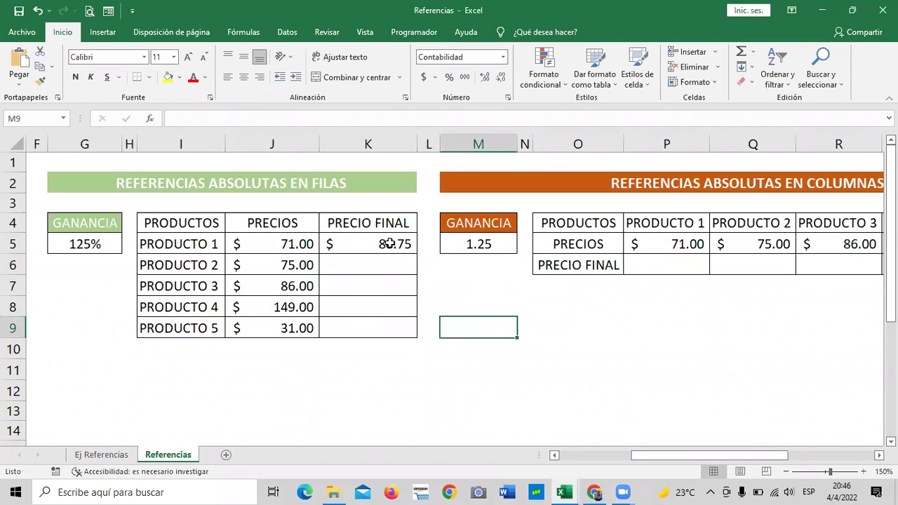
Rewrite K5's formula as the relative =J5*G5, still 88.75
{"action": "left_click", "coordinate": [390, 243]}
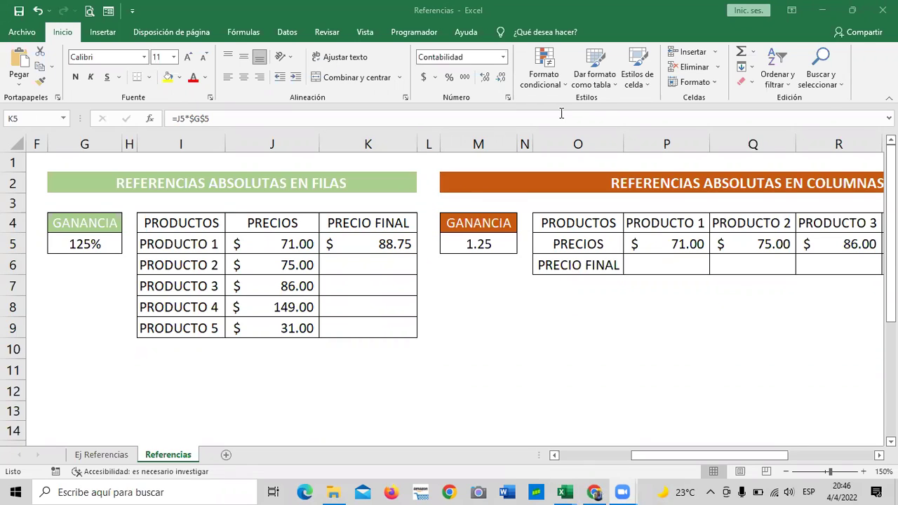
{"action": "left_click", "coordinate": [223, 118]}
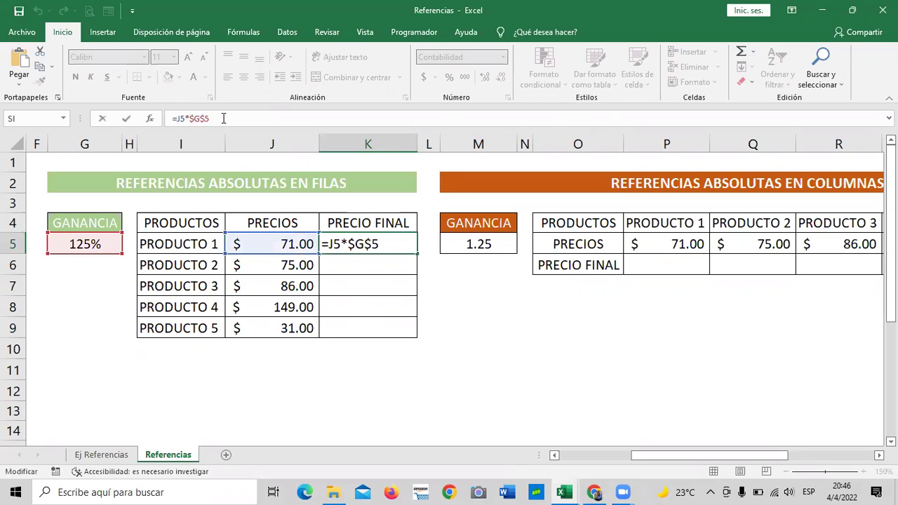
{"action": "key", "text": "BackSpace"}
{"action": "key", "text": "BackSpace"}
{"action": "key", "text": "BackSpace"}
{"action": "key", "text": "BackSpace"}
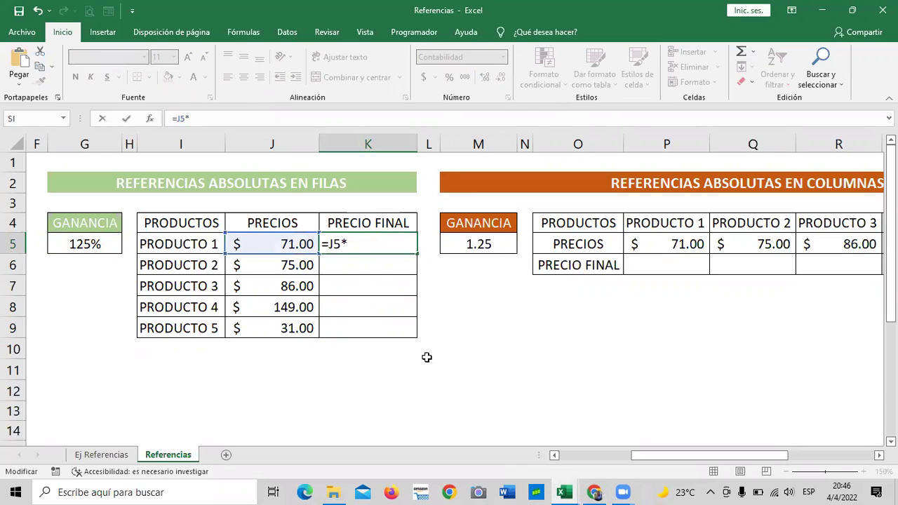
{"action": "left_click", "coordinate": [84, 244]}
{"action": "key", "text": "Return"}
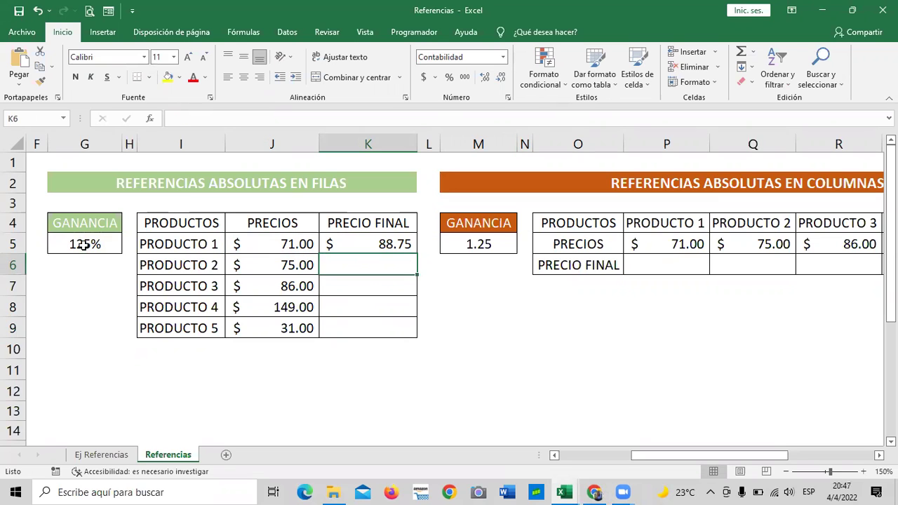
{"action": "left_click", "coordinate": [391, 241]}
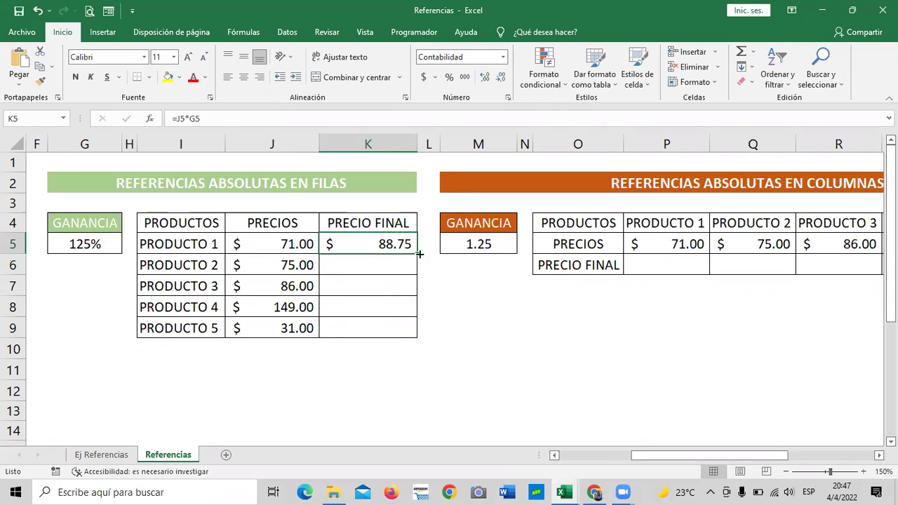
Fill the relative K5 formula down to K9, yielding $ - for products 2–5
{"action": "left_click_drag", "start_coordinate": [417, 254], "coordinate": [409, 340]}
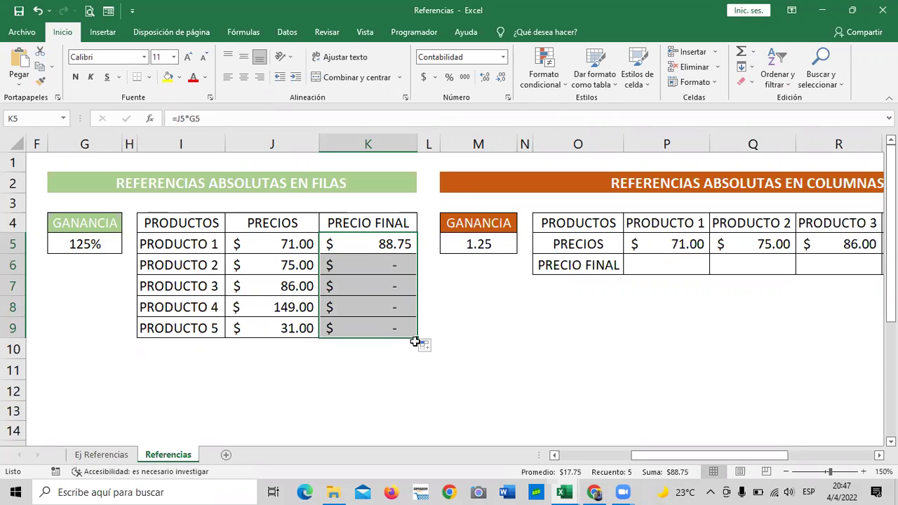
{"action": "left_click", "coordinate": [508, 330]}
{"action": "left_click", "coordinate": [351, 267]}
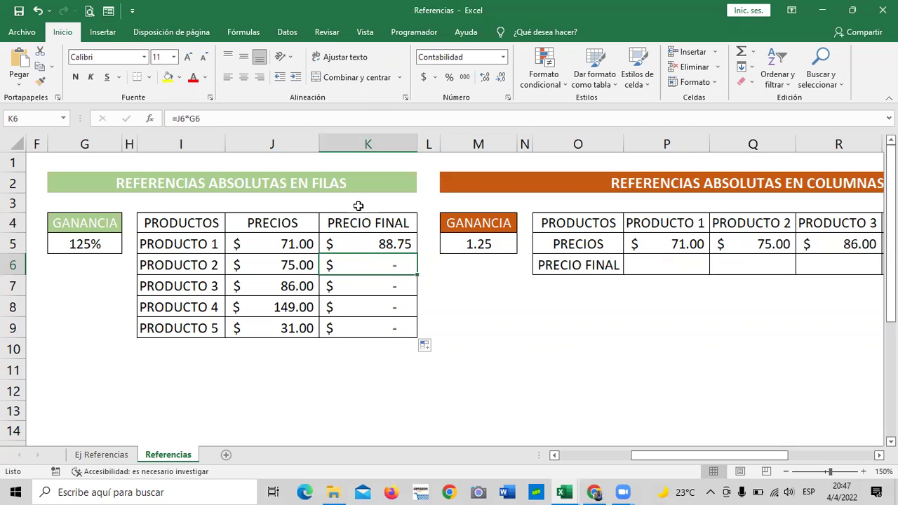
Inspect the shifted cell references in the K6, K7 and K9 formulas
{"action": "left_click", "coordinate": [368, 119]}
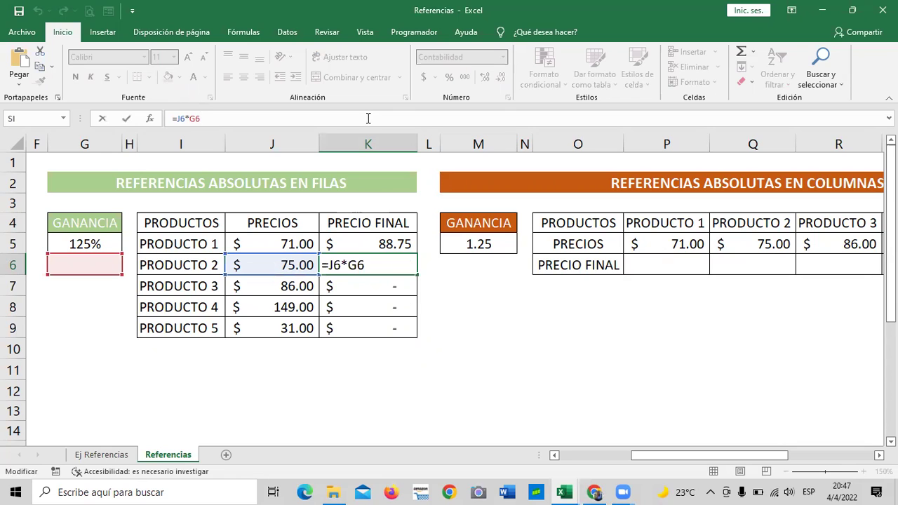
{"action": "key", "text": "Return"}
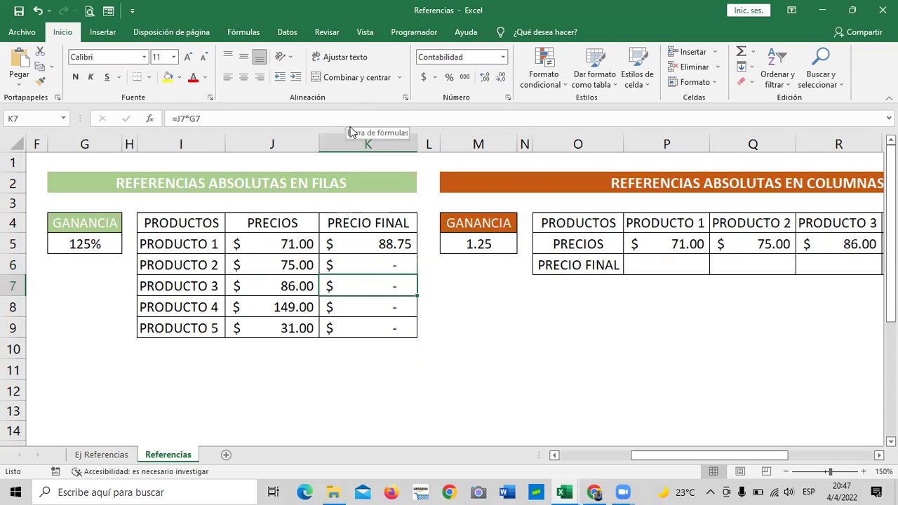
{"action": "left_click", "coordinate": [262, 118]}
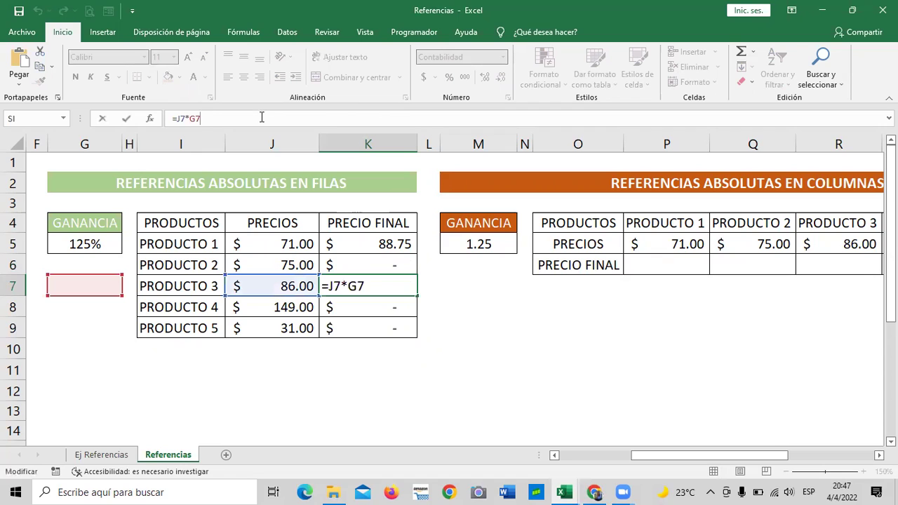
{"action": "key", "text": "Return"}
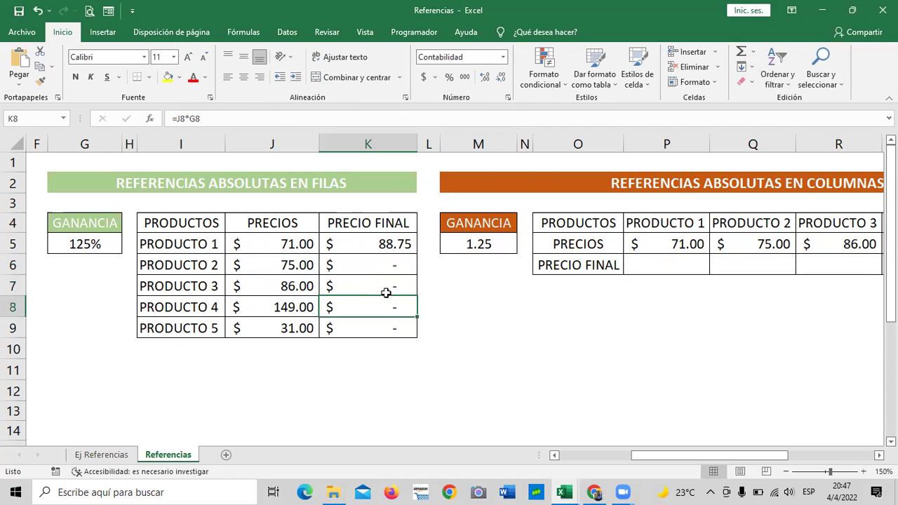
{"action": "key", "text": "Return"}
{"action": "left_click", "coordinate": [284, 118]}
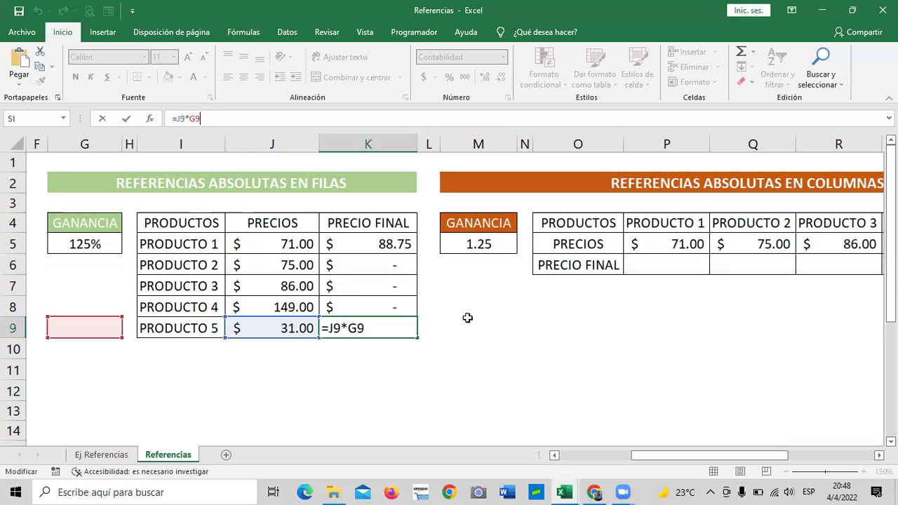
Return to K5 and bring up the Ej Referencias sheet
{"action": "key", "text": "Return"}
{"action": "left_click", "coordinate": [388, 244]}
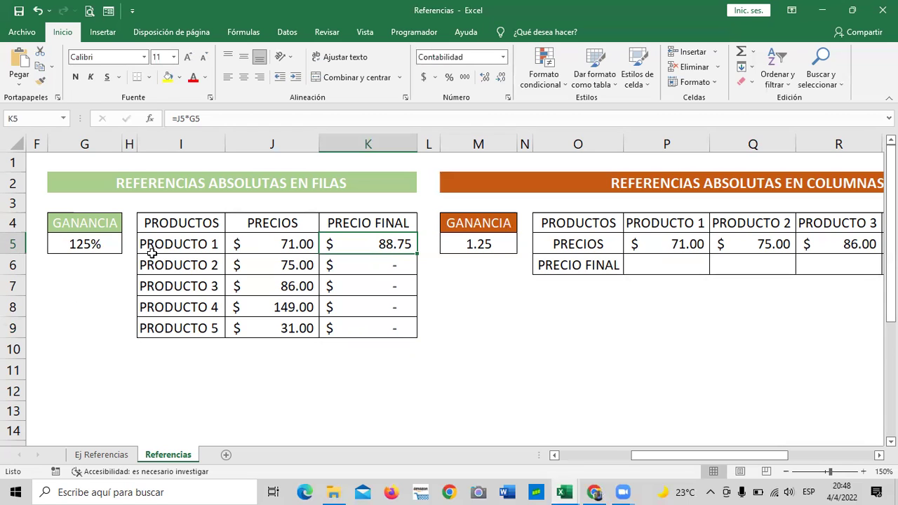
{"action": "key", "text": "ctrl+Page_Up"}
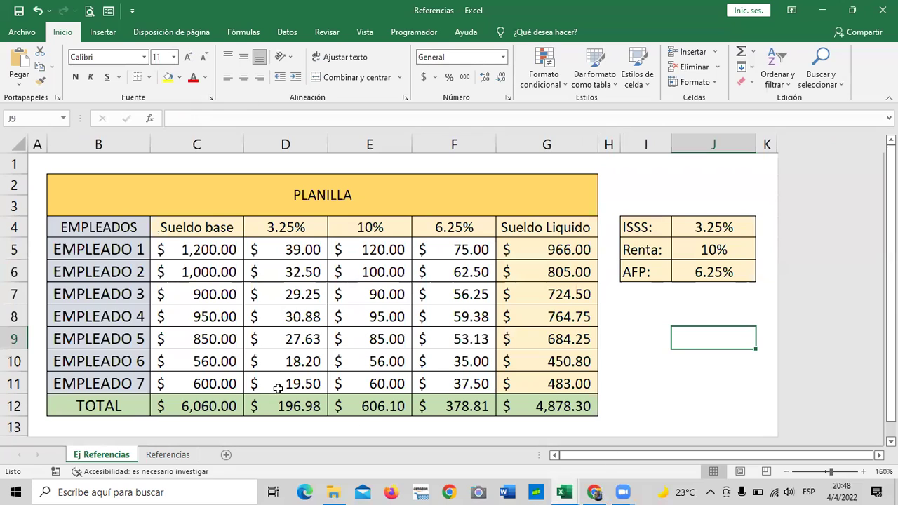
Go back to the Referencias sheet tab from Ej Referencias
{"action": "left_click", "coordinate": [169, 456]}
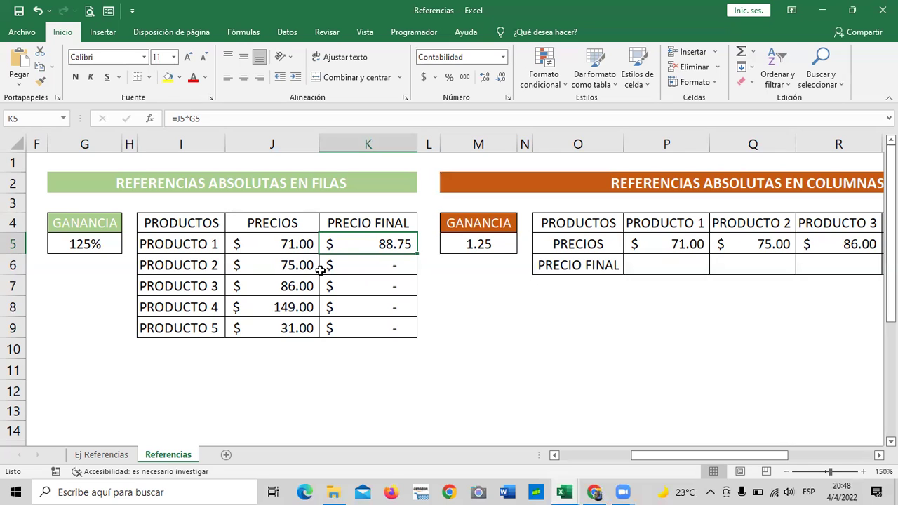
Change K5's formula to the mixed reference =J5*G$5
{"action": "left_click", "coordinate": [188, 118]}
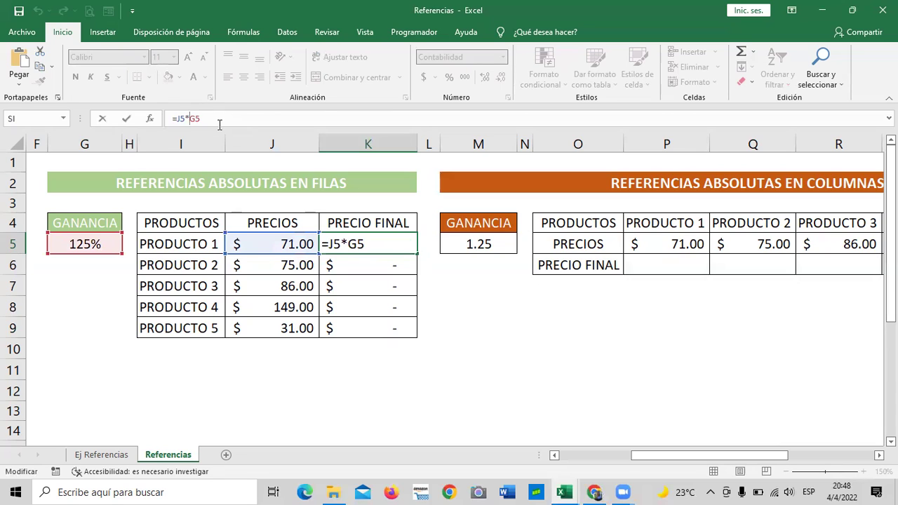
{"action": "type", "text": "$"}
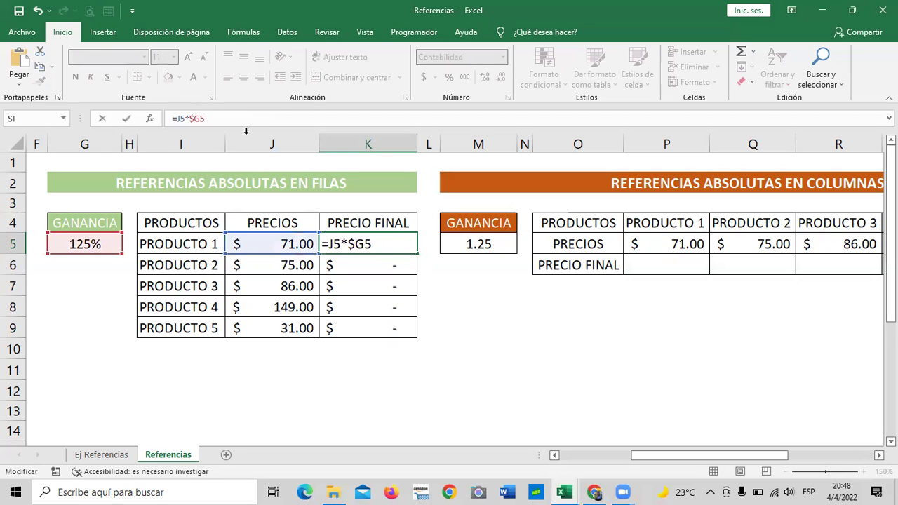
{"action": "key", "text": "Right"}
{"action": "type", "text": "$"}
{"action": "key", "text": "Return"}
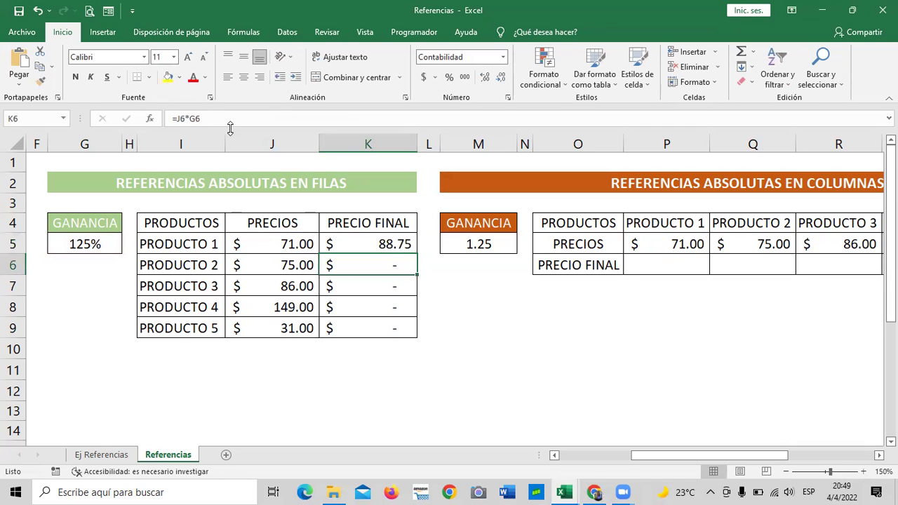
{"action": "left_click", "coordinate": [377, 243]}
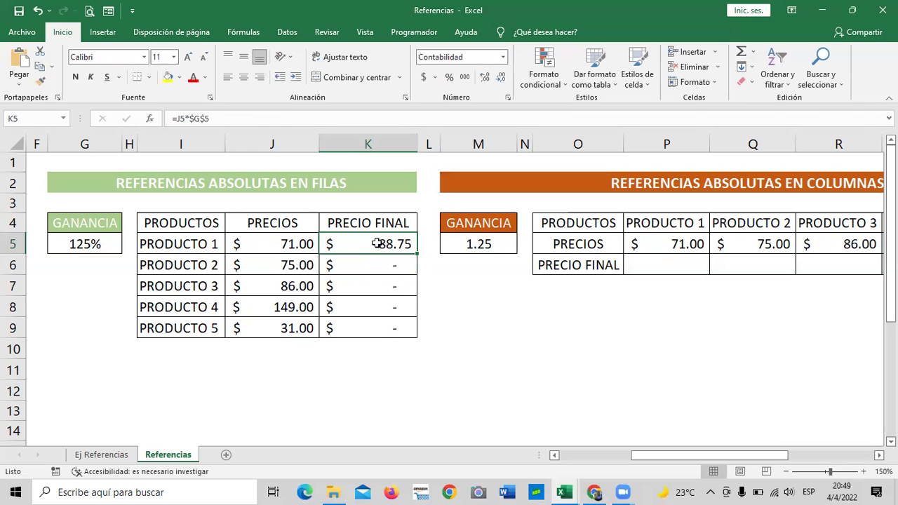
{"action": "left_click", "coordinate": [192, 119]}
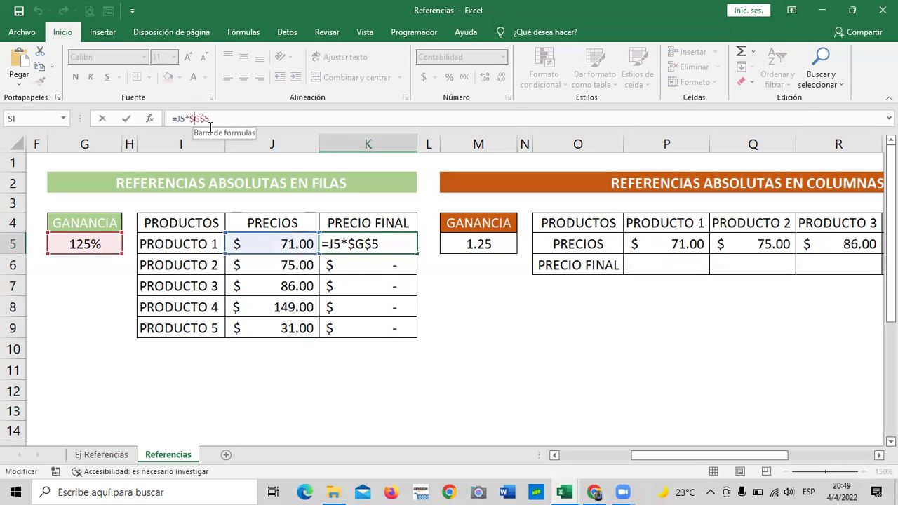
{"action": "key", "text": "BackSpace"}
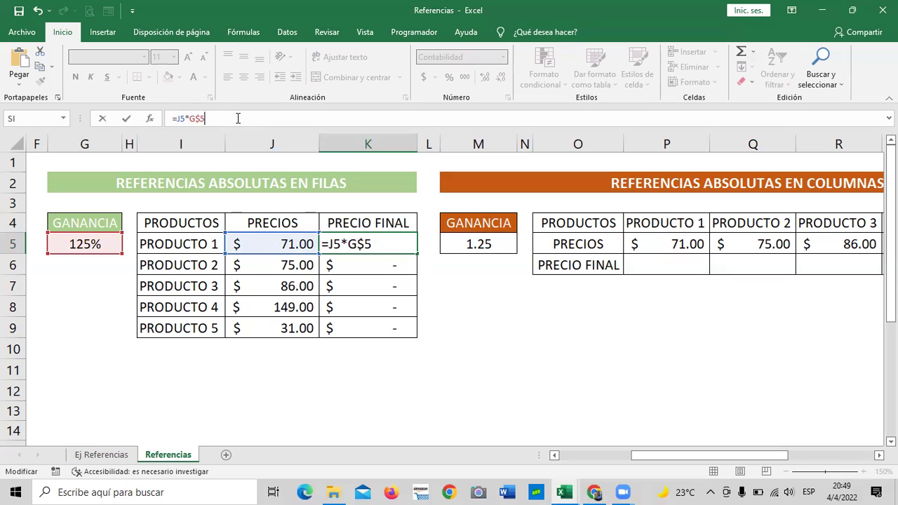
{"action": "key", "text": "Return"}
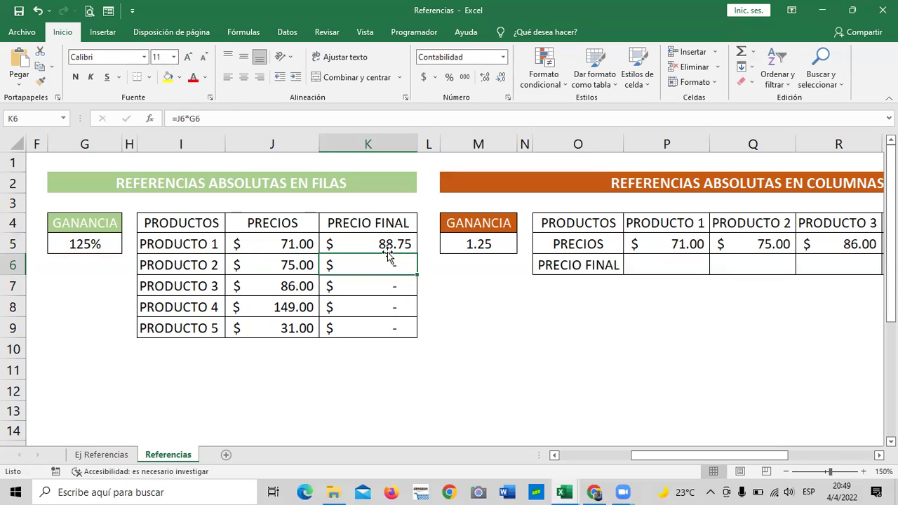
Fill =J5*G$5 down to K9, giving 93.75, 107.50, 186.25 and 38.75
{"action": "left_click", "coordinate": [387, 244]}
{"action": "left_click_drag", "start_coordinate": [415, 257], "coordinate": [418, 336]}
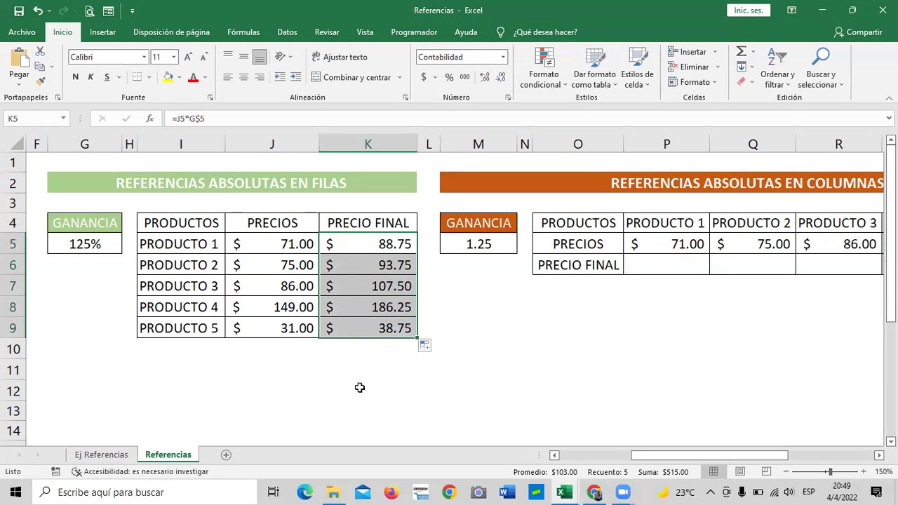
{"action": "left_click", "coordinate": [448, 368]}
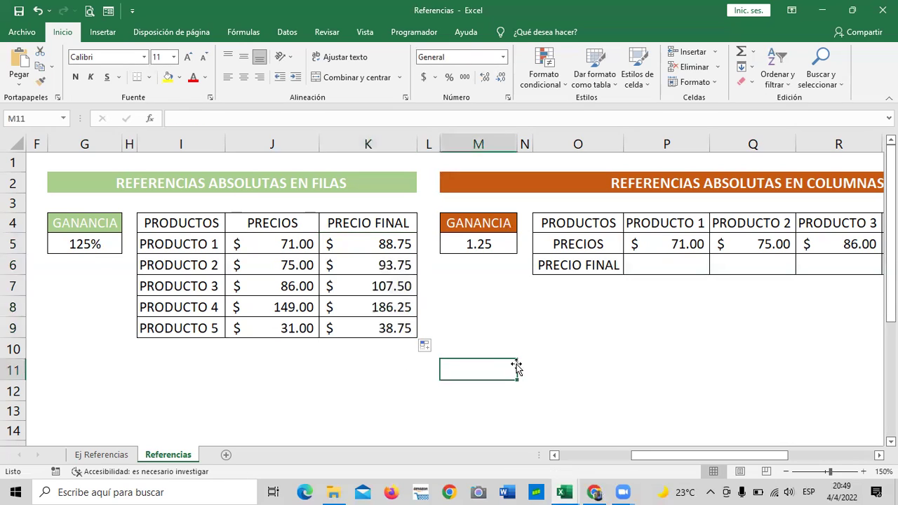
{"action": "left_click", "coordinate": [385, 328]}
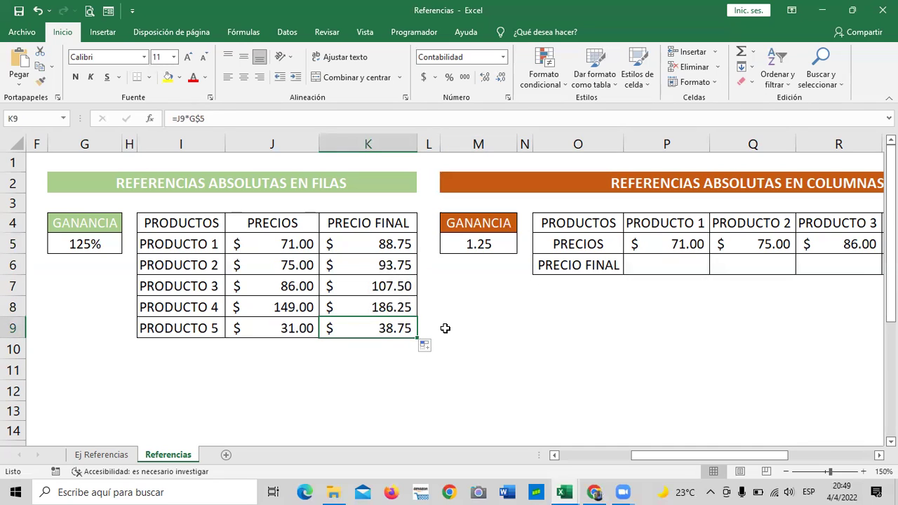
{"action": "key", "text": "Down"}
{"action": "left_click_drag", "start_coordinate": [663, 460], "coordinate": [721, 457]}
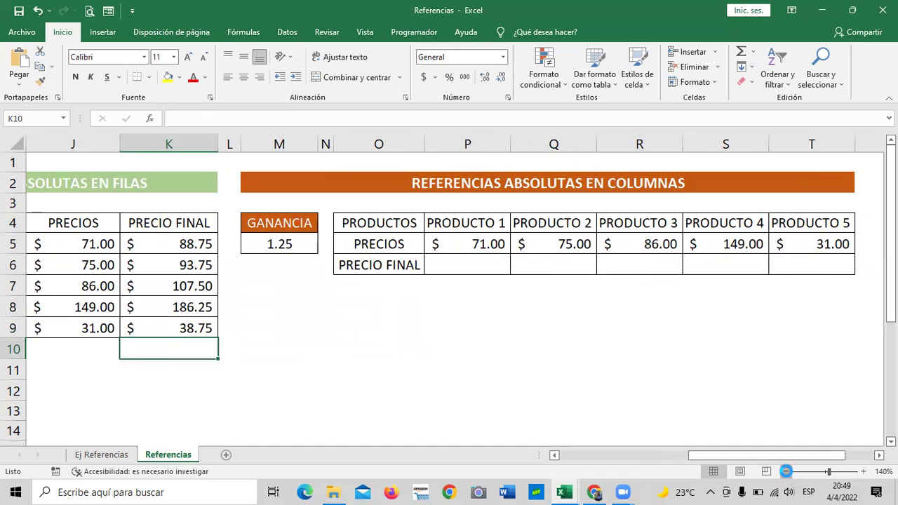
{"action": "left_click", "coordinate": [786, 472]}
{"action": "left_click", "coordinate": [635, 388]}
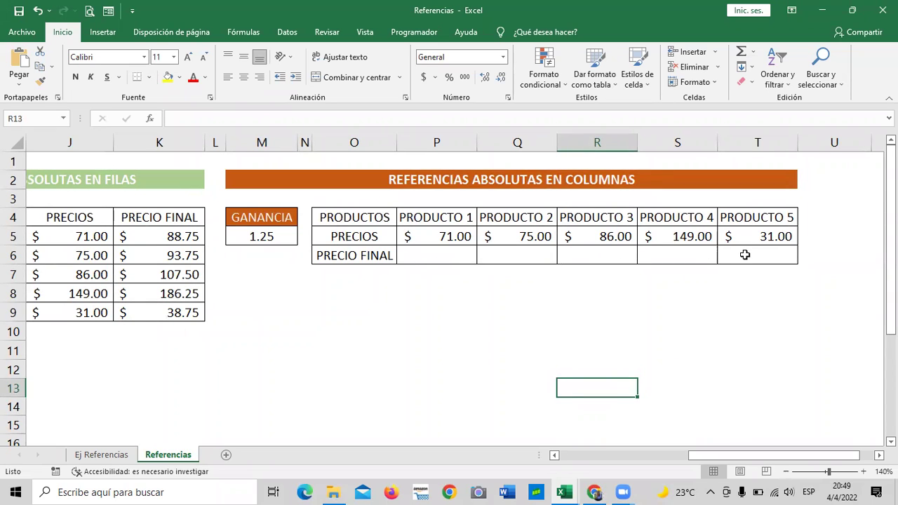
{"action": "left_click", "coordinate": [262, 236]}
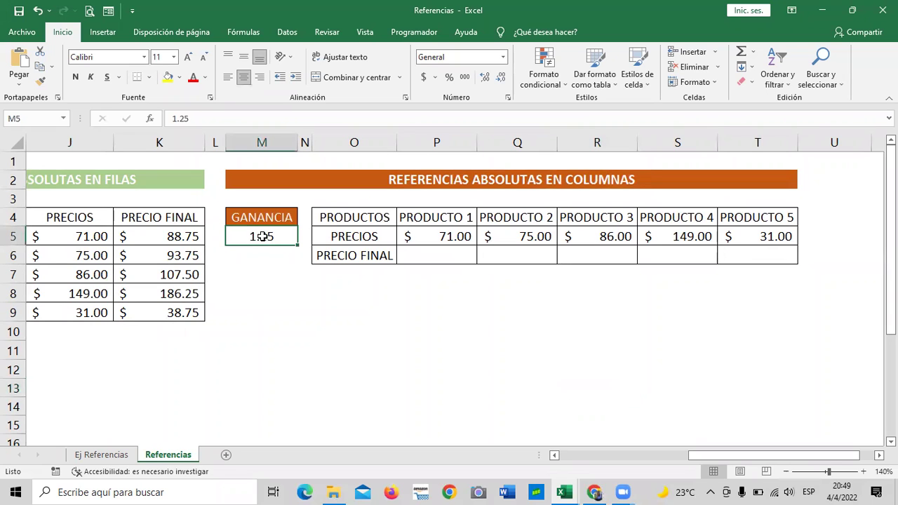
{"action": "left_click", "coordinate": [414, 256]}
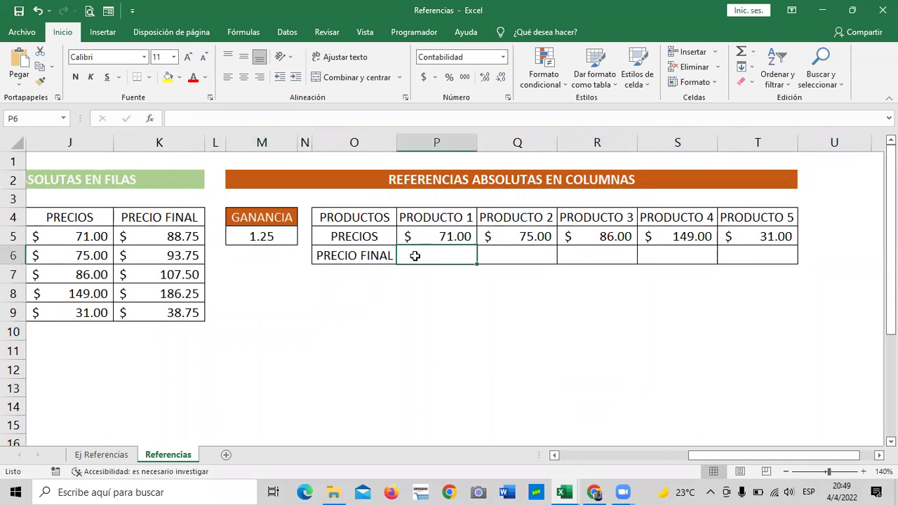
{"action": "left_click", "coordinate": [256, 236]}
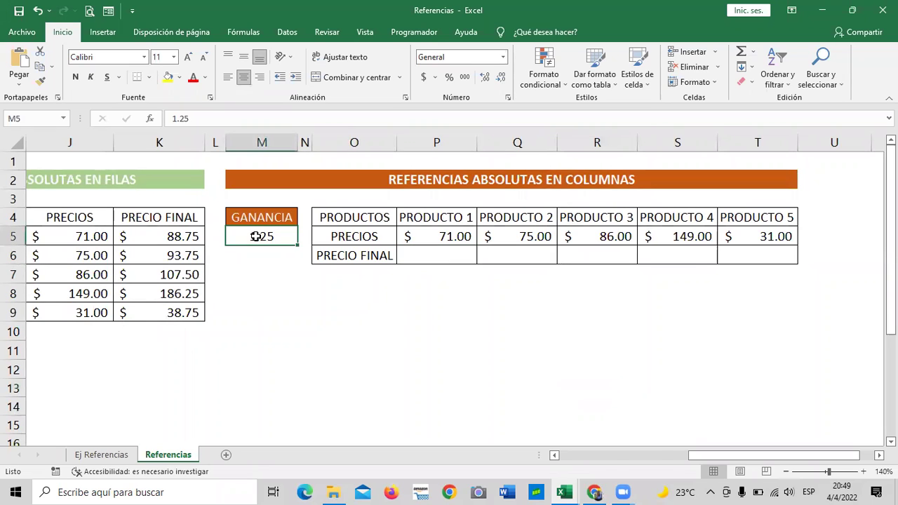
{"action": "left_click", "coordinate": [261, 331]}
{"action": "left_click", "coordinate": [260, 238]}
{"action": "left_click", "coordinate": [786, 472]}
Enter =P5*M5 in P6 for Producto 1's Precio Final of 88.75
{"action": "left_click", "coordinate": [863, 471]}
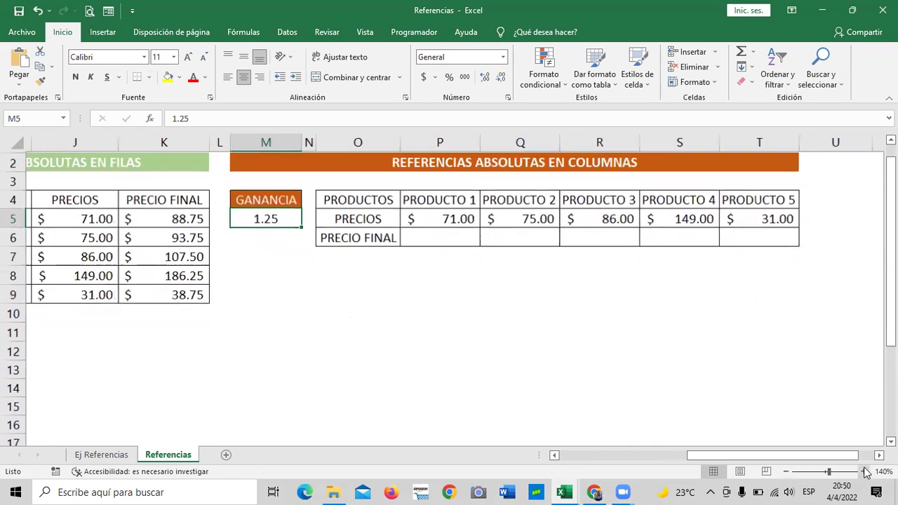
{"action": "left_click", "coordinate": [667, 351]}
{"action": "left_click", "coordinate": [437, 238]}
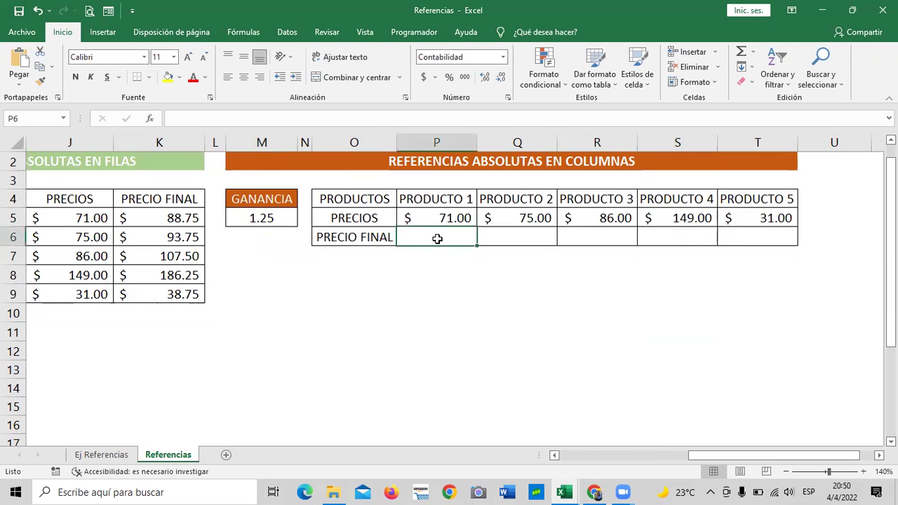
{"action": "type", "text": "="}
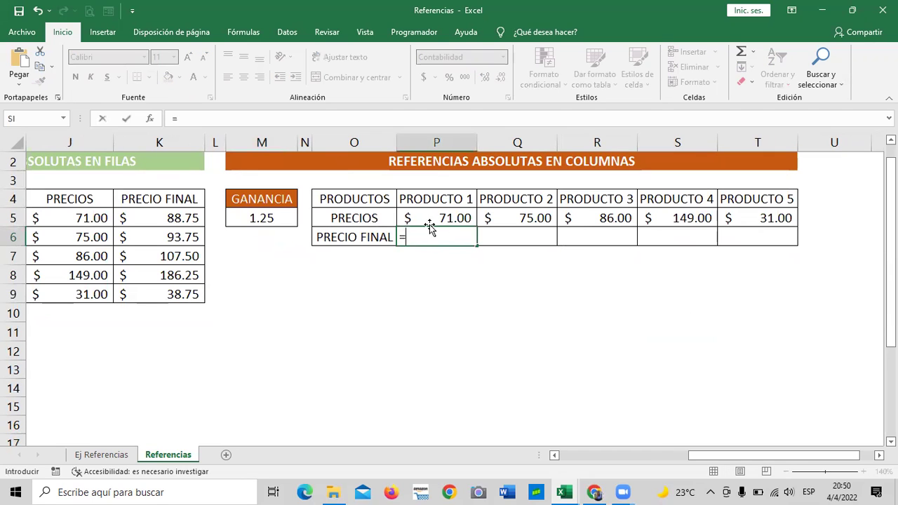
{"action": "left_click", "coordinate": [425, 218]}
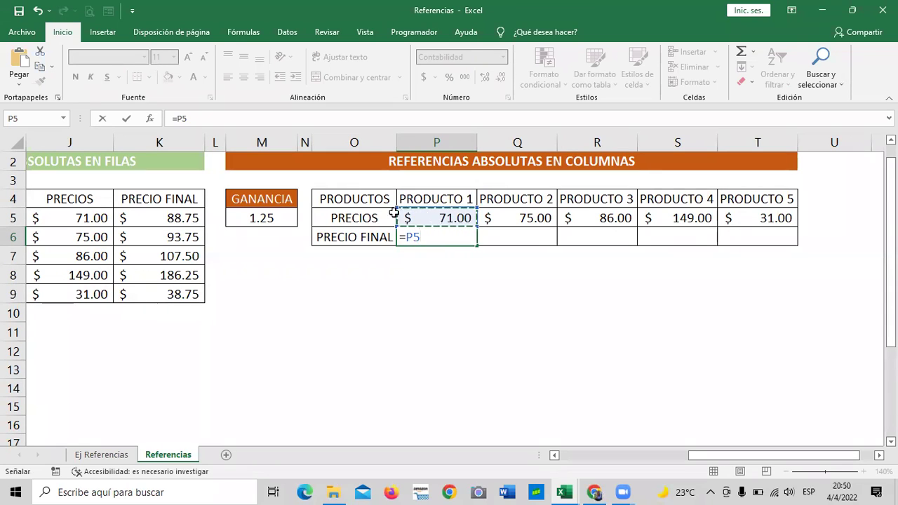
{"action": "type", "text": "*"}
{"action": "left_click", "coordinate": [260, 216]}
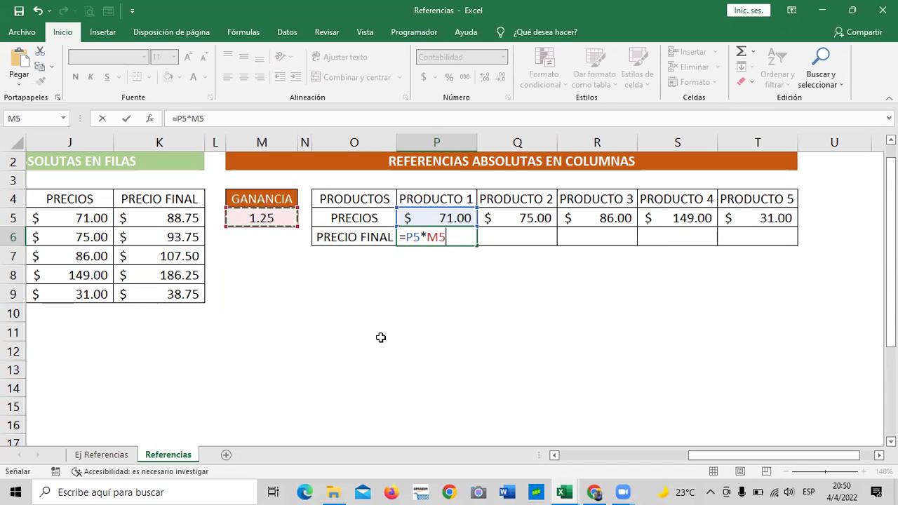
{"action": "key", "text": "Return"}
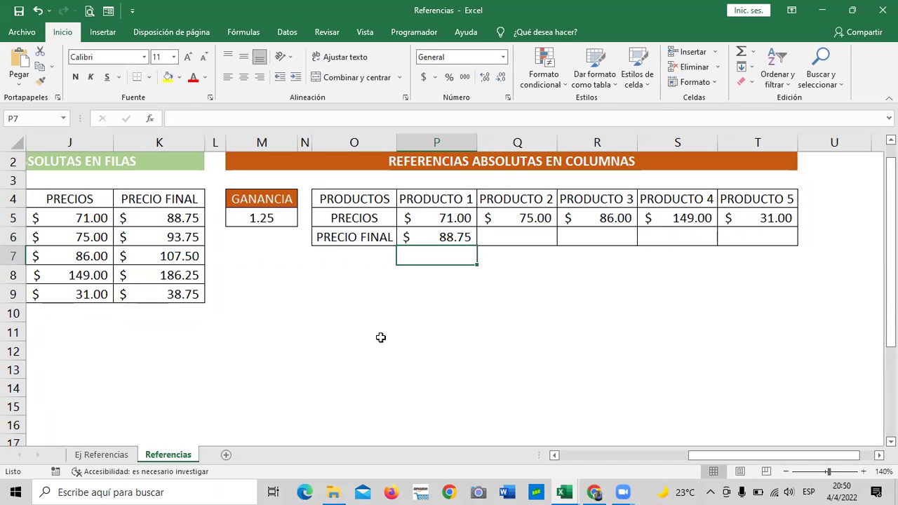
Copy P6's formula across to T6, producing $ -, #¡VALOR!, 10,579.00 and 2,325.00
{"action": "left_click", "coordinate": [446, 232]}
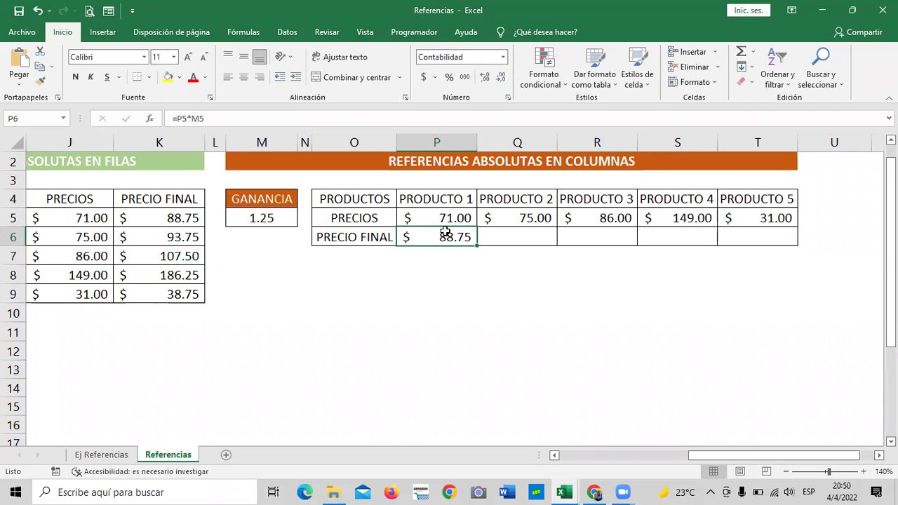
{"action": "left_click_drag", "start_coordinate": [477, 245], "coordinate": [778, 249]}
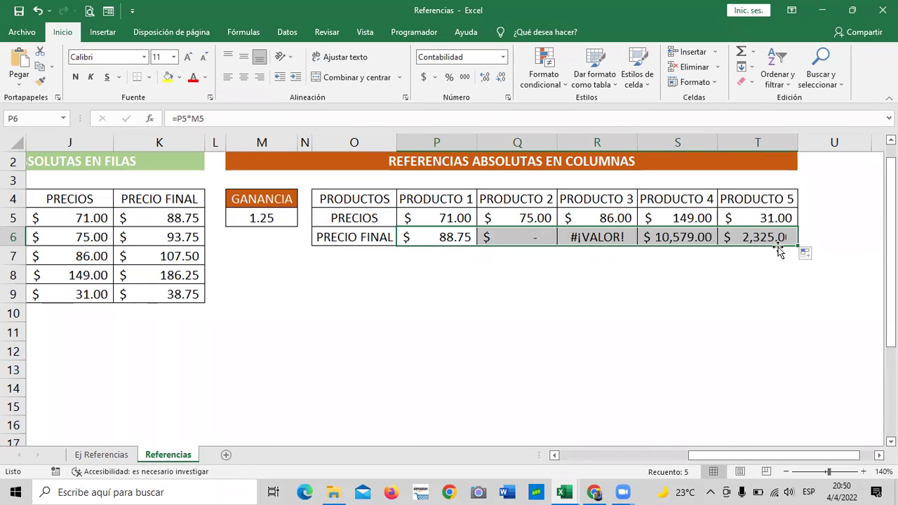
{"action": "left_click", "coordinate": [549, 306]}
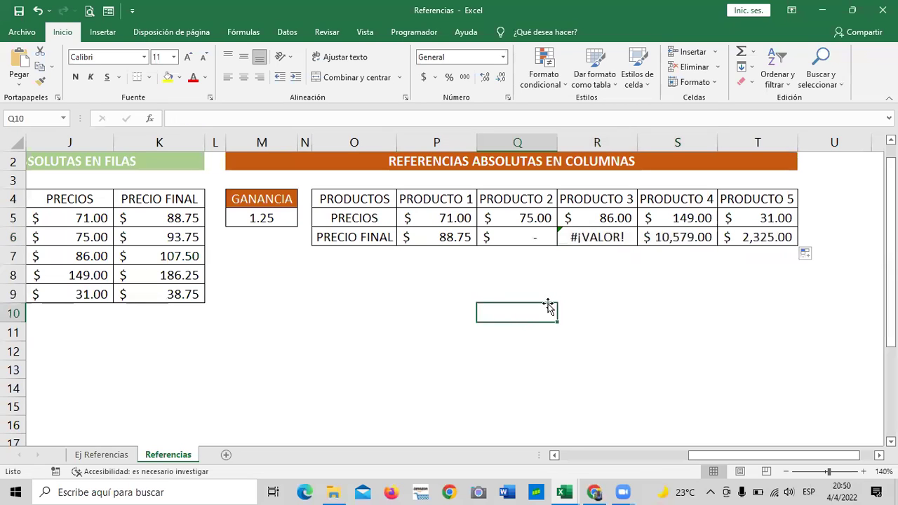
Inspect the shifted references in the copied Q6 and R6 formulas
{"action": "left_click", "coordinate": [528, 235]}
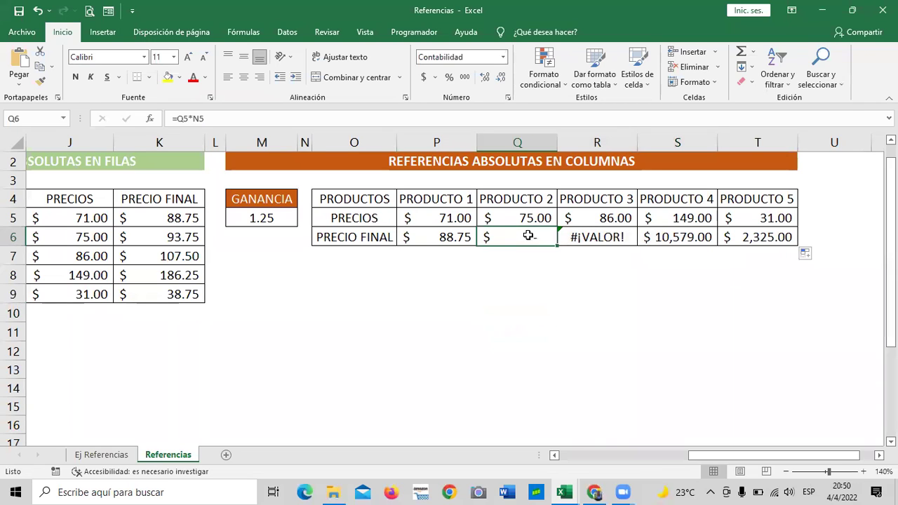
{"action": "left_click", "coordinate": [423, 120]}
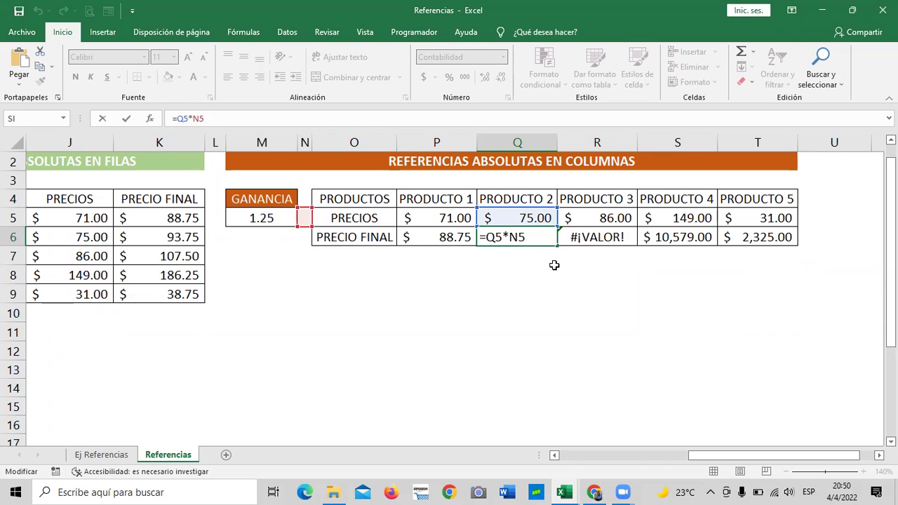
{"action": "key", "text": "Return"}
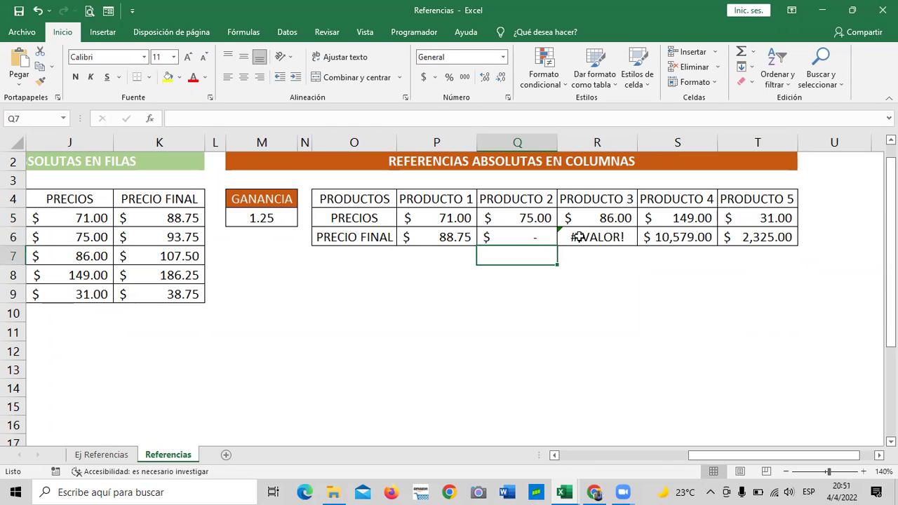
{"action": "left_click", "coordinate": [579, 237]}
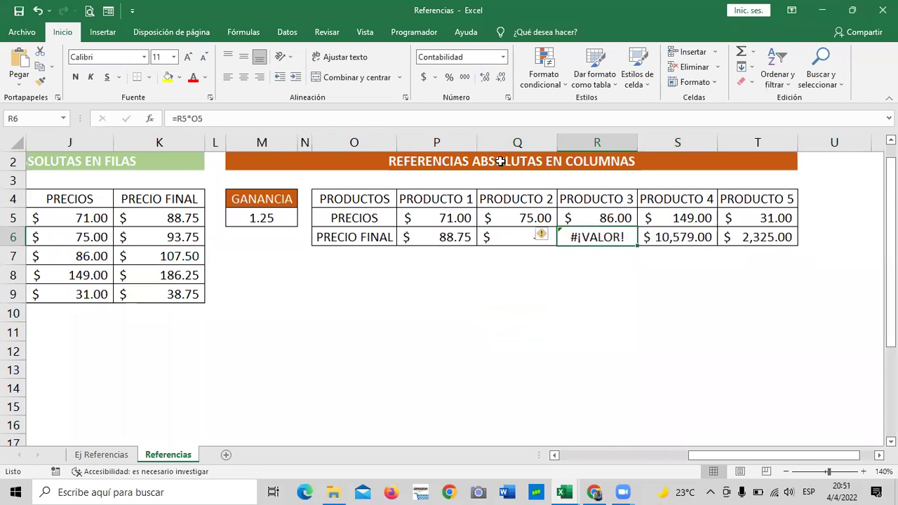
{"action": "left_click", "coordinate": [446, 119]}
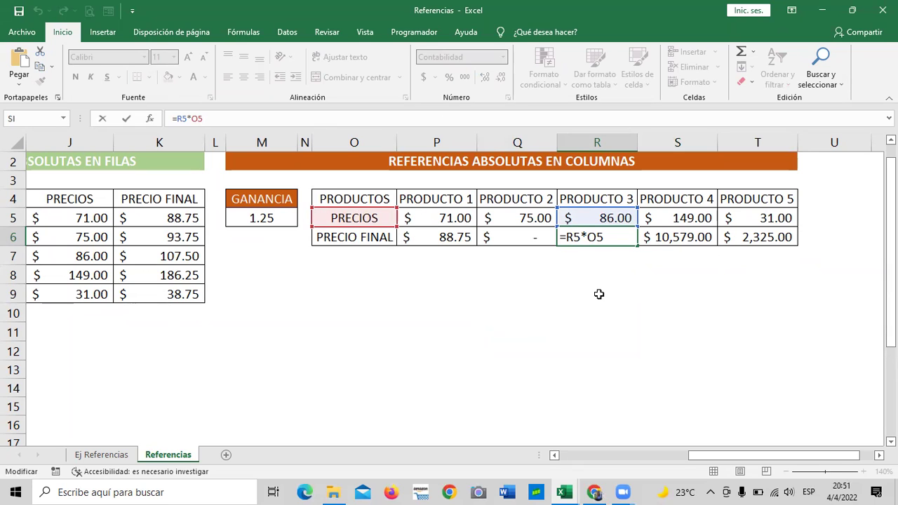
{"action": "key", "text": "Return"}
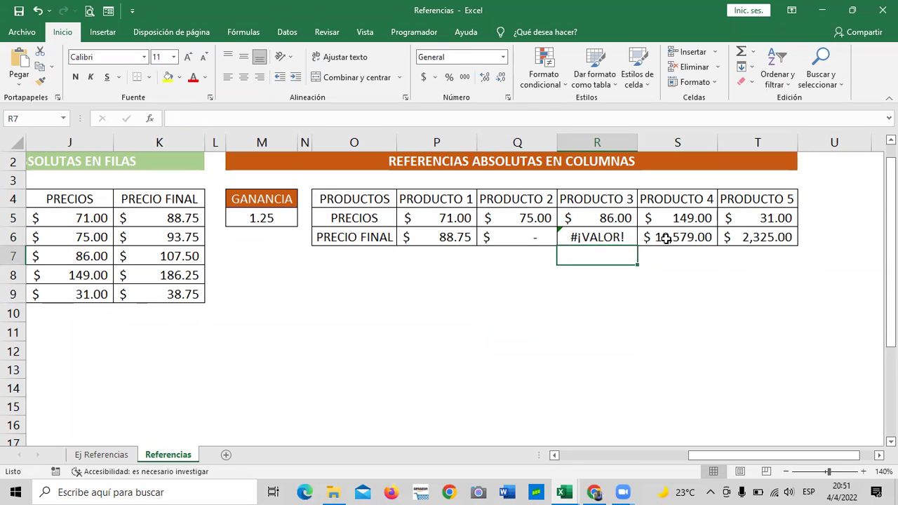
Inspect the S6 and T6 formulas, then select the wrong results Q6:T6
{"action": "left_click", "coordinate": [665, 239]}
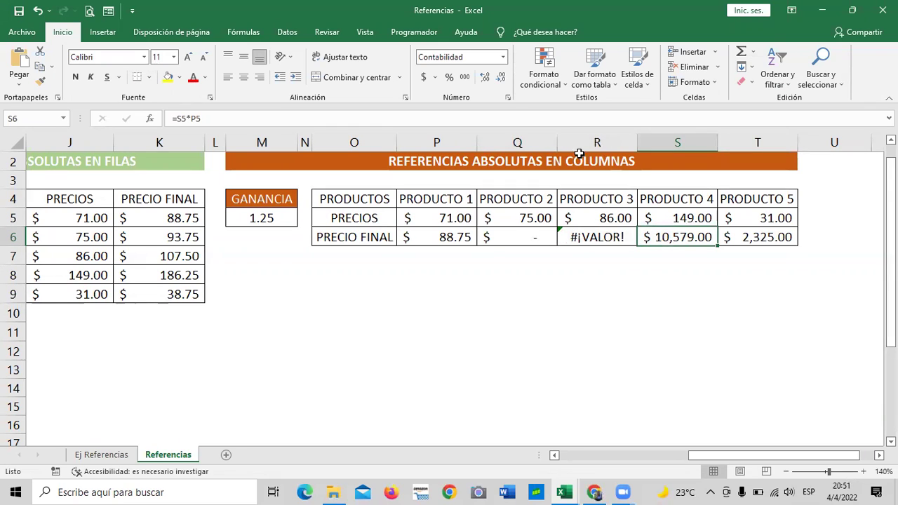
{"action": "left_click", "coordinate": [450, 114]}
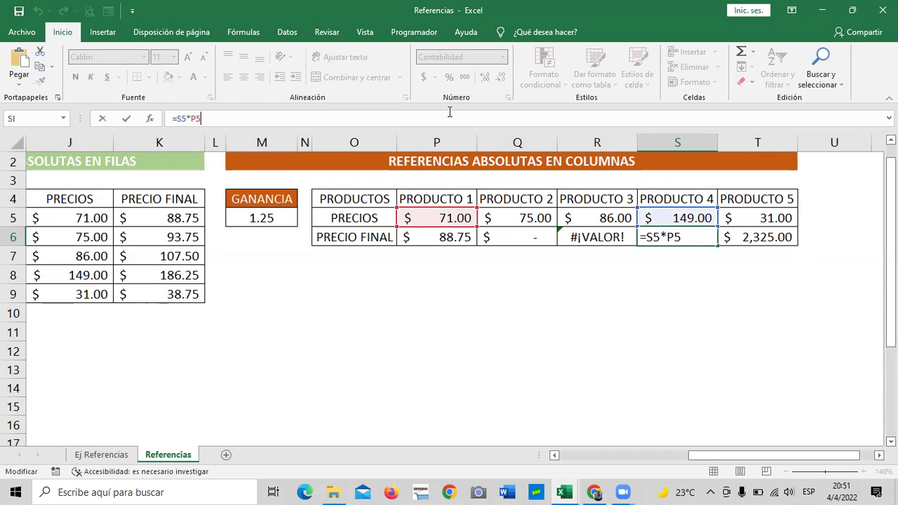
{"action": "left_click", "coordinate": [738, 237]}
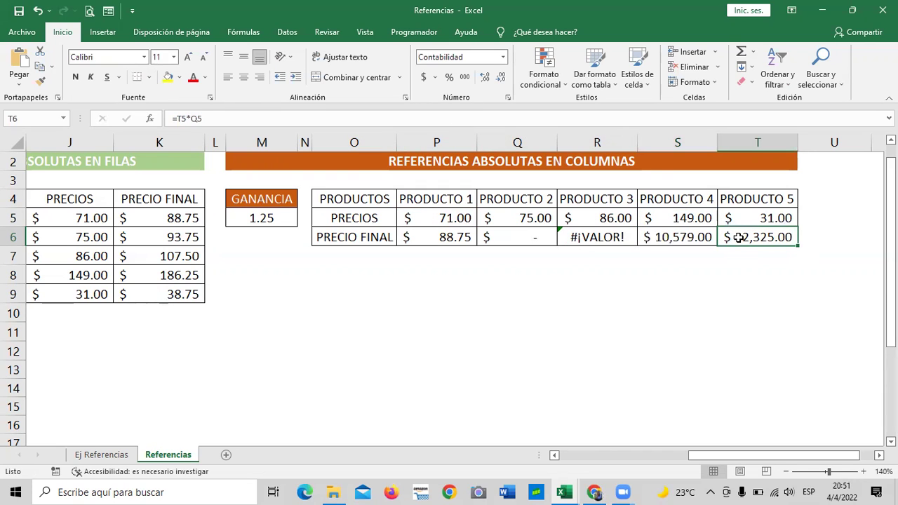
{"action": "left_click", "coordinate": [430, 112]}
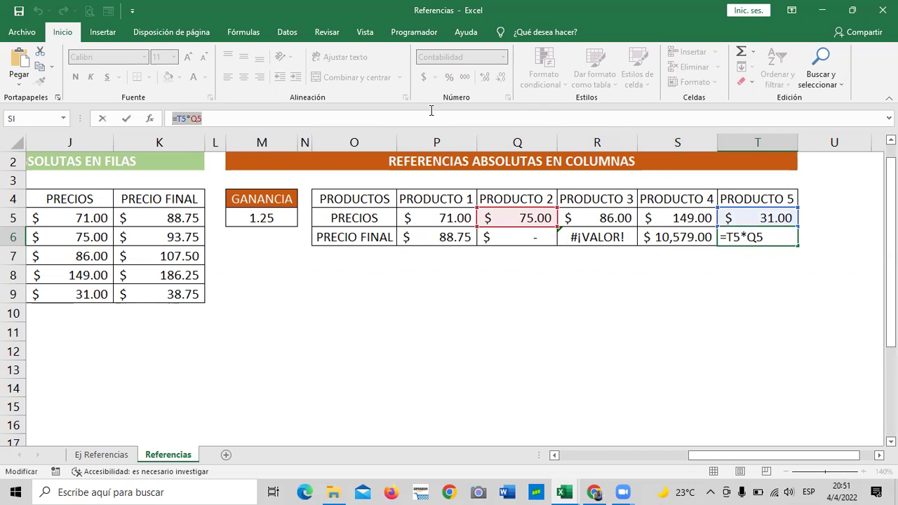
{"action": "left_click", "coordinate": [346, 118]}
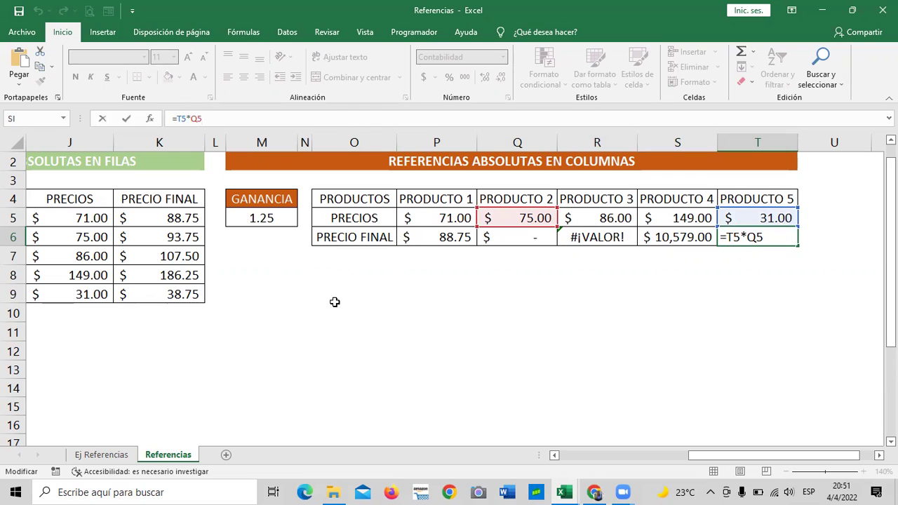
{"action": "key", "text": "Return"}
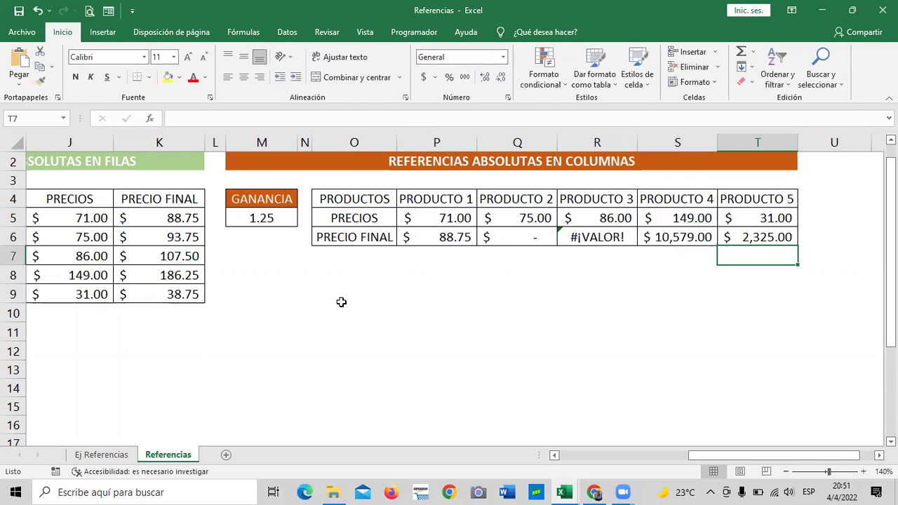
{"action": "left_click", "coordinate": [482, 306]}
{"action": "left_click_drag", "start_coordinate": [500, 239], "coordinate": [743, 237]}
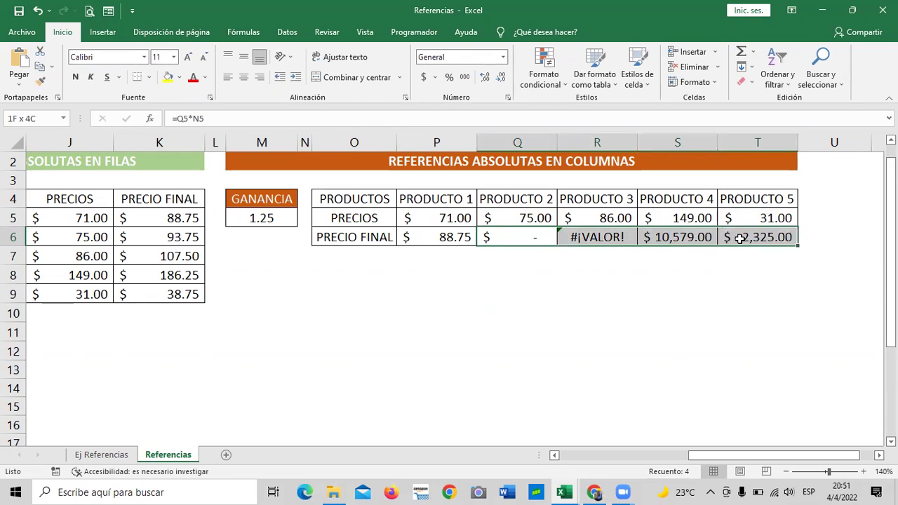
Clear Q6:T6 and rewrite P6 as =P5*$M5 with the column locked
{"action": "key", "text": "Delete"}
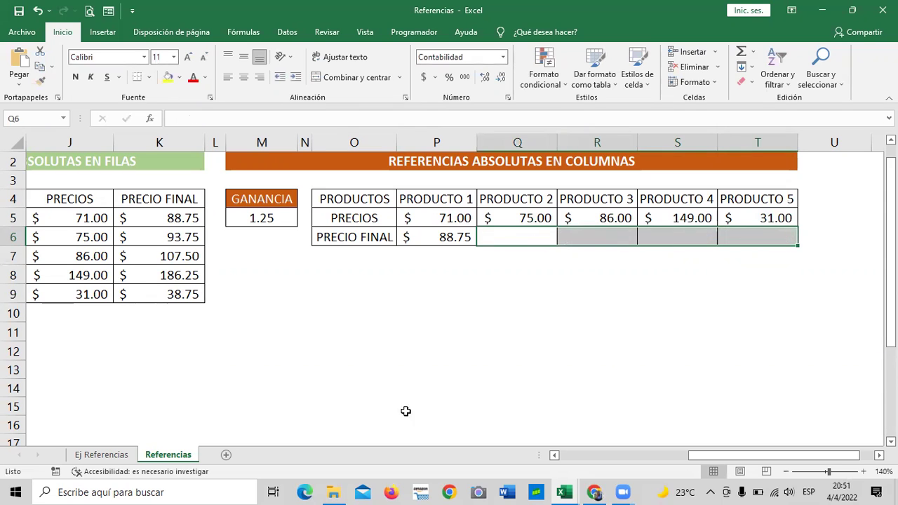
{"action": "left_click", "coordinate": [463, 350]}
{"action": "left_click", "coordinate": [446, 244]}
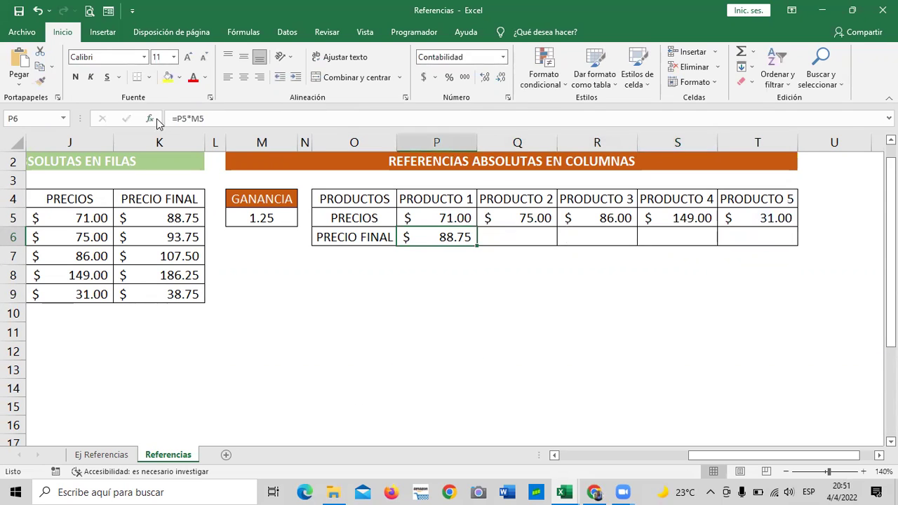
{"action": "left_click", "coordinate": [212, 118]}
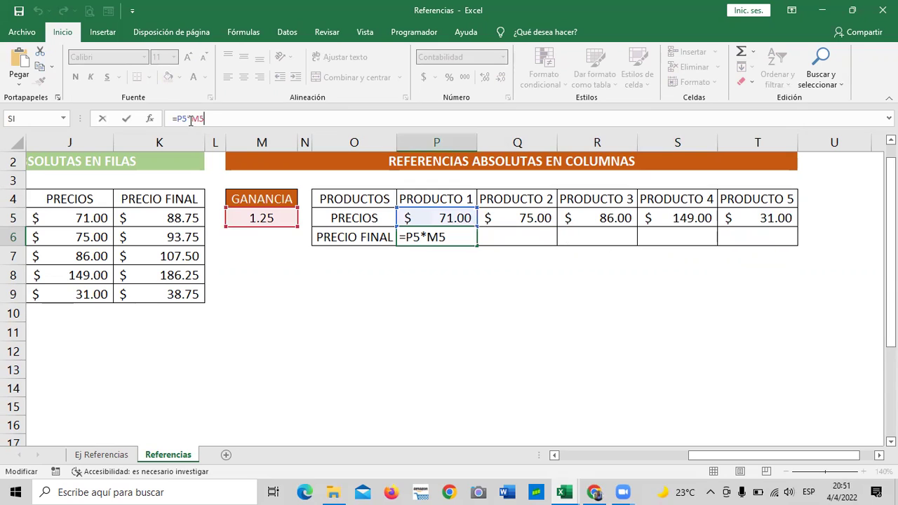
{"action": "left_click", "coordinate": [192, 118]}
{"action": "type", "text": "$"}
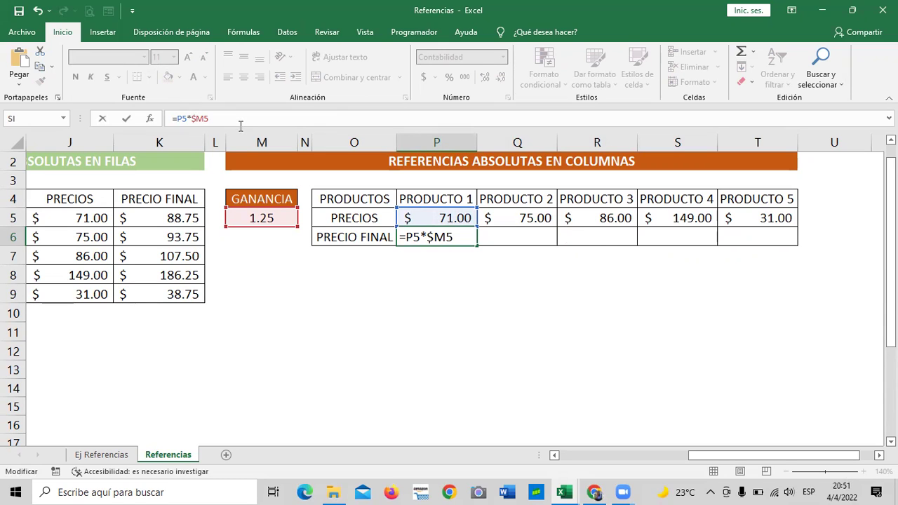
{"action": "key", "text": "Return"}
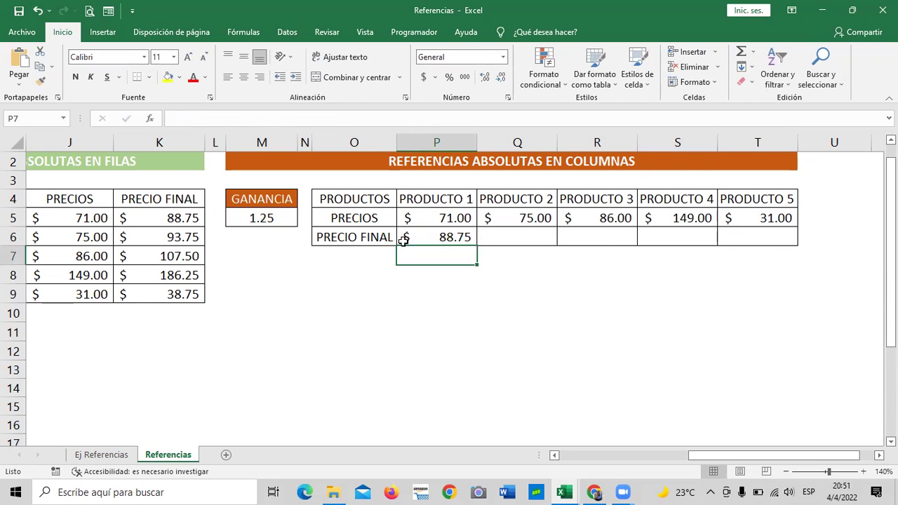
Copy the corrected P6 across to T6, giving 93.75, 107.50, 186.25 and 38.75
{"action": "left_click_drag", "start_coordinate": [419, 234], "coordinate": [416, 216]}
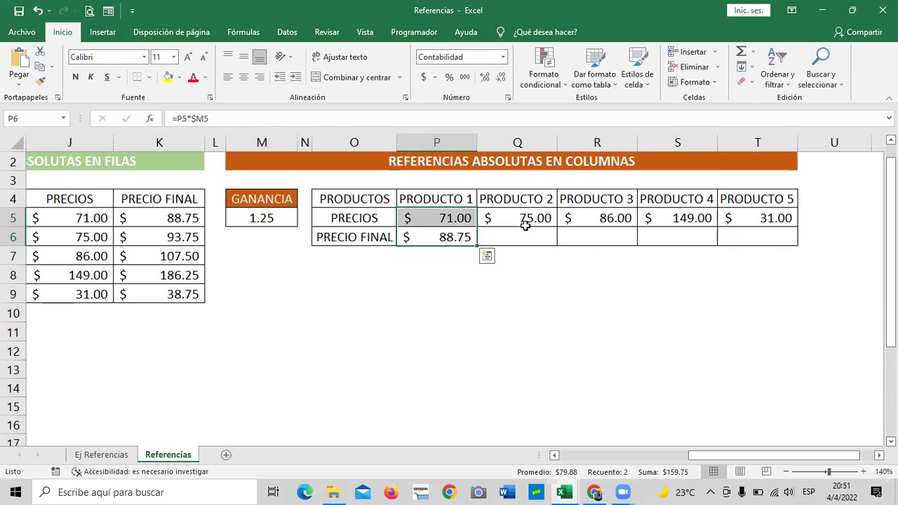
{"action": "left_click", "coordinate": [517, 293]}
{"action": "left_click", "coordinate": [465, 237]}
{"action": "left_click_drag", "start_coordinate": [475, 246], "coordinate": [785, 242]}
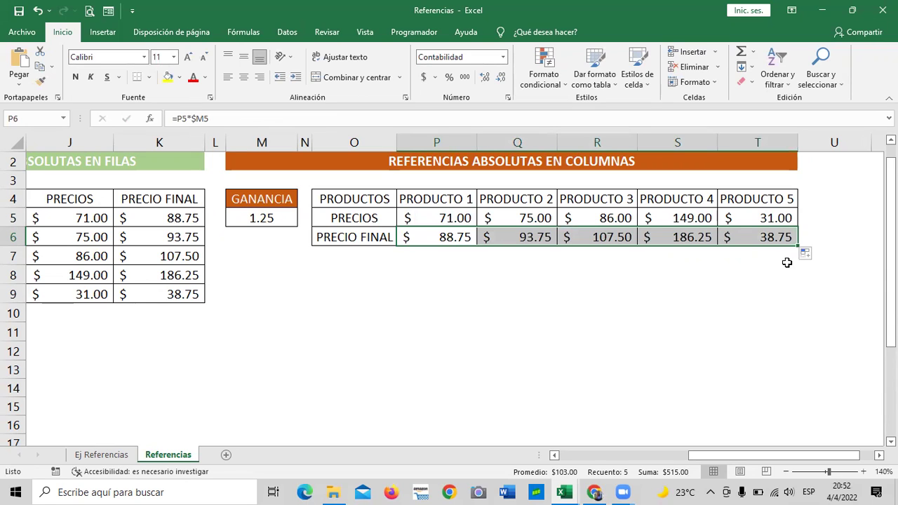
Check the copied =P5*$M5 formula in T6
{"action": "left_click", "coordinate": [698, 287]}
{"action": "left_click", "coordinate": [742, 239]}
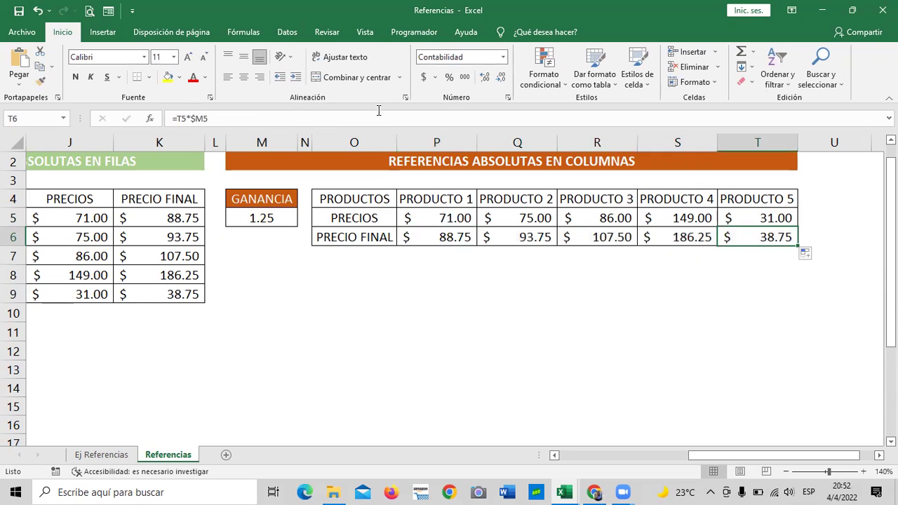
{"action": "left_click", "coordinate": [383, 119]}
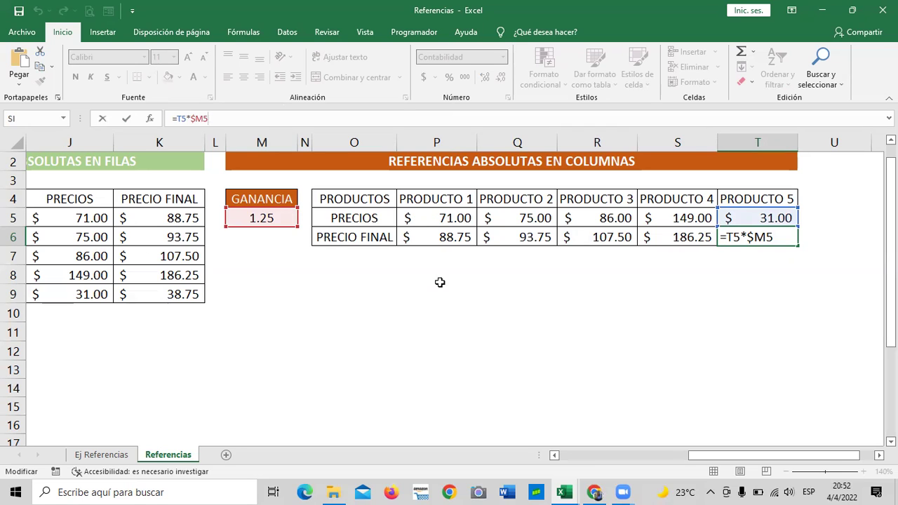
Change P6's formula to the fully locked =P5*$M$5
{"action": "left_click", "coordinate": [428, 235]}
{"action": "left_click", "coordinate": [205, 119]}
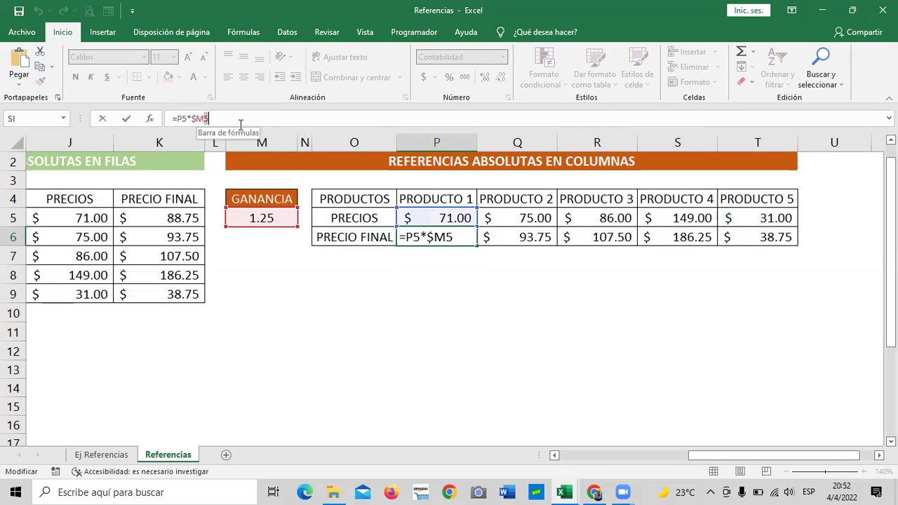
{"action": "left_click", "coordinate": [206, 117]}
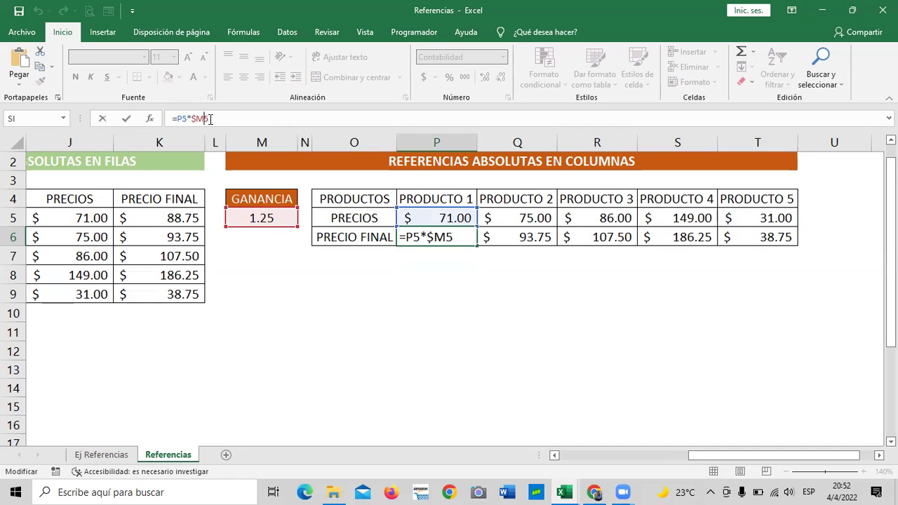
{"action": "type", "text": "$"}
{"action": "key", "text": "Return"}
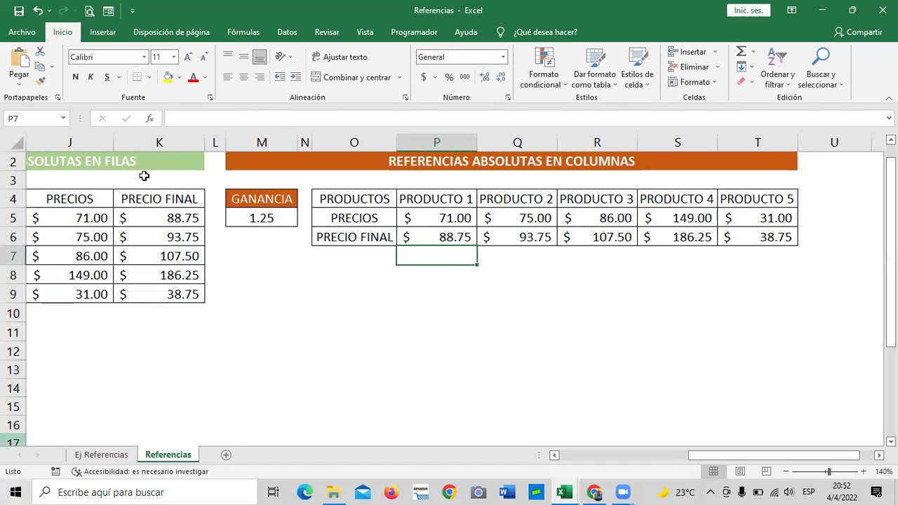
Copy =P5*$M$5 across to T6 and verify T6 still references $M$5
{"action": "left_click", "coordinate": [457, 236]}
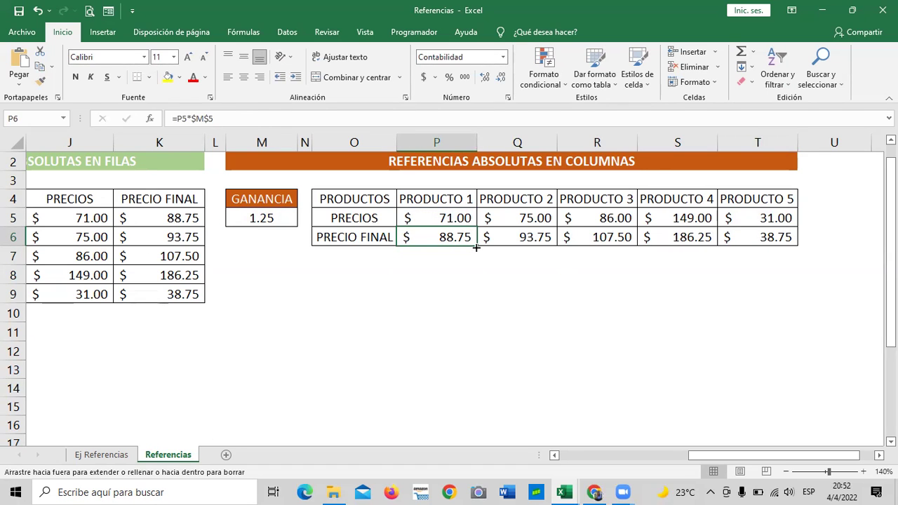
{"action": "left_click_drag", "start_coordinate": [475, 247], "coordinate": [780, 245]}
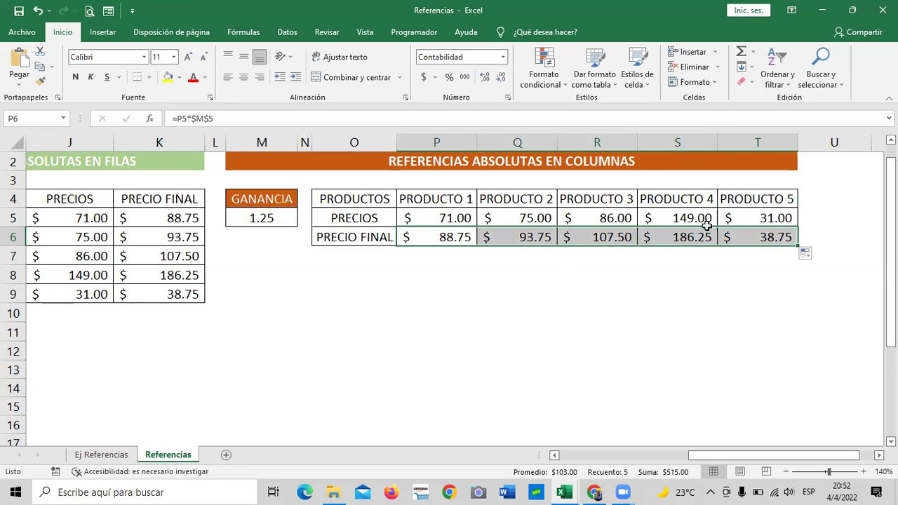
{"action": "left_click", "coordinate": [702, 336]}
{"action": "left_click", "coordinate": [748, 237]}
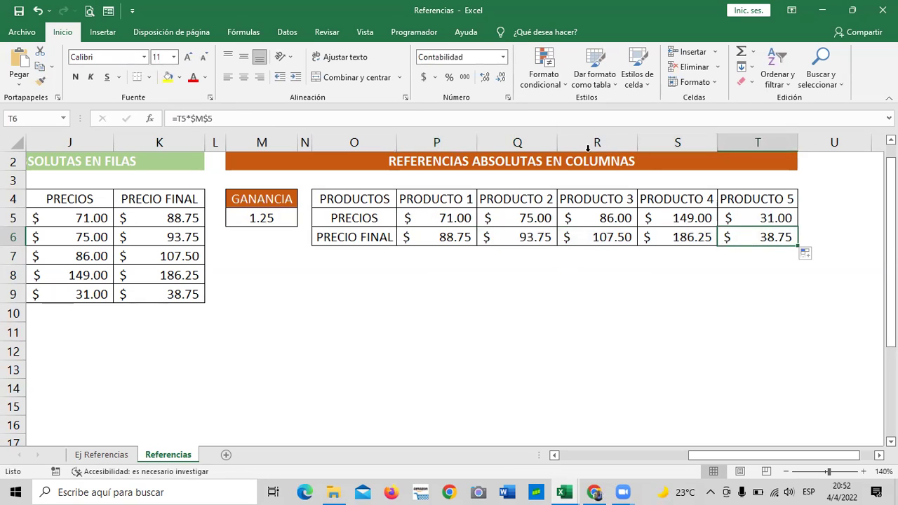
{"action": "left_click", "coordinate": [389, 119]}
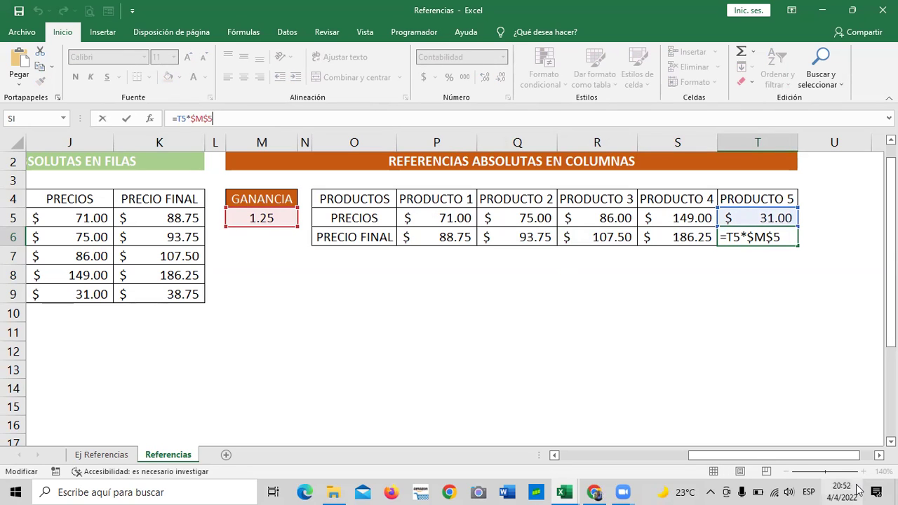
{"action": "mouse_move", "coordinate": [804, 455]}
{"action": "left_mouse_down"}
{"action": "mouse_move", "coordinate": [766, 465]}
{"action": "mouse_move", "coordinate": [844, 465]}
{"action": "left_mouse_up"}
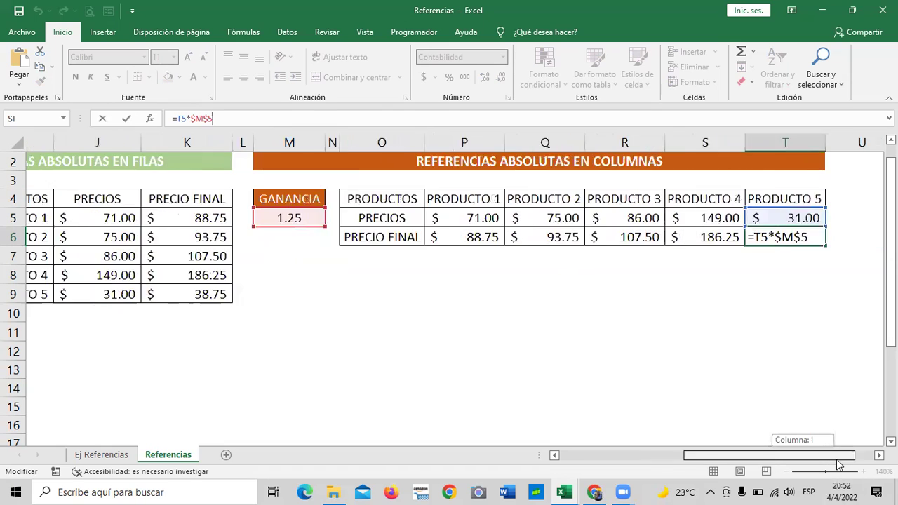
In the REFERENCIAS RELATIVAS table, enter =C5+D5 in E5 for Empleado 1's Media of 14.9
{"action": "left_click", "coordinate": [750, 335]}
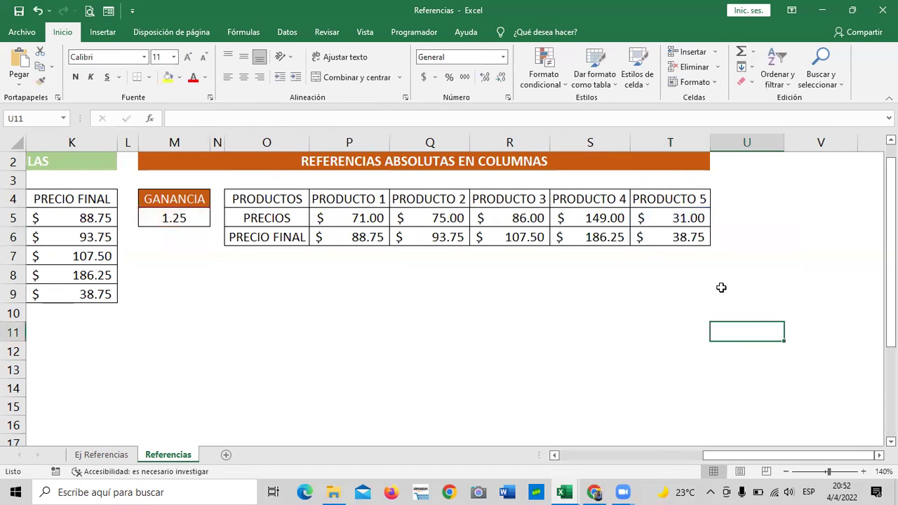
{"action": "left_click_drag", "start_coordinate": [740, 456], "coordinate": [536, 448]}
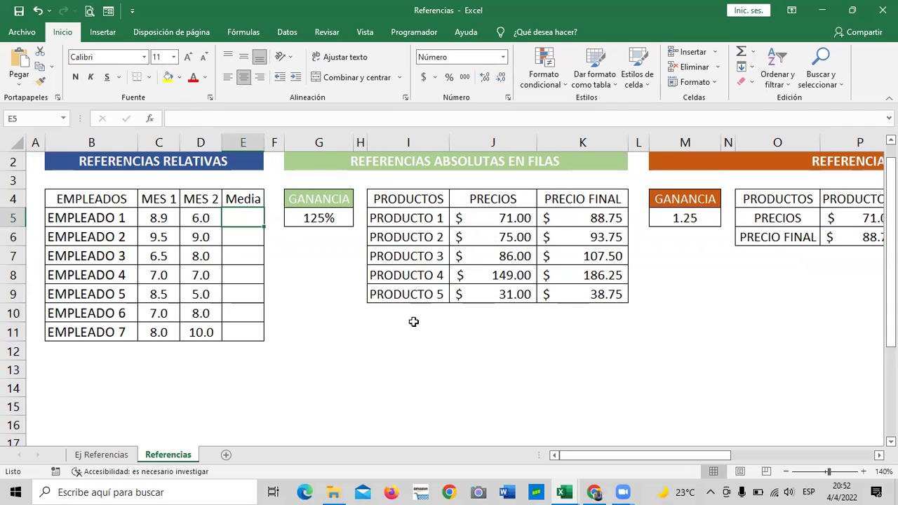
{"action": "scroll", "coordinate": [413, 321], "scroll_direction": "up", "scroll_amount": 1}
{"action": "scroll", "coordinate": [351, 300], "scroll_direction": "down", "scroll_amount": 3}
{"action": "scroll", "coordinate": [383, 265], "scroll_direction": "up", "scroll_amount": 1}
{"action": "scroll", "coordinate": [400, 315], "scroll_direction": "up", "scroll_amount": 2}
{"action": "left_click", "coordinate": [535, 370]}
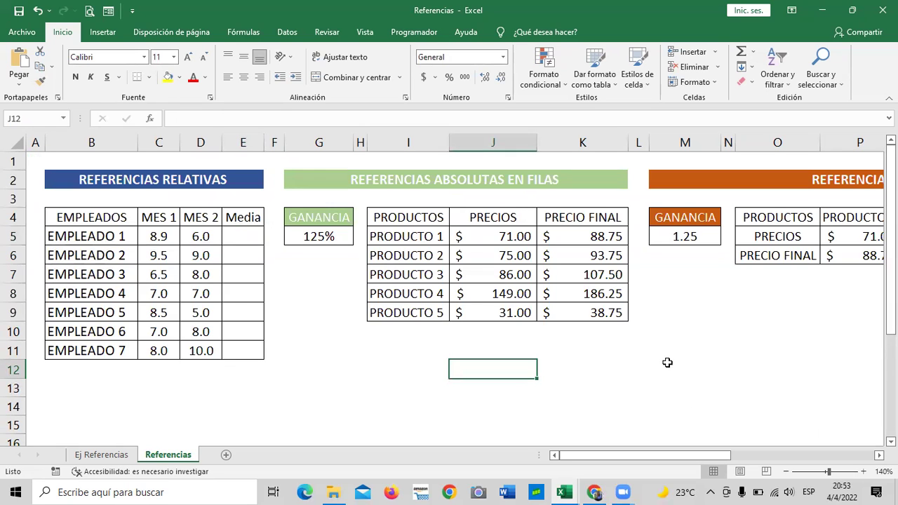
{"action": "left_click", "coordinate": [162, 236]}
{"action": "left_click", "coordinate": [241, 234]}
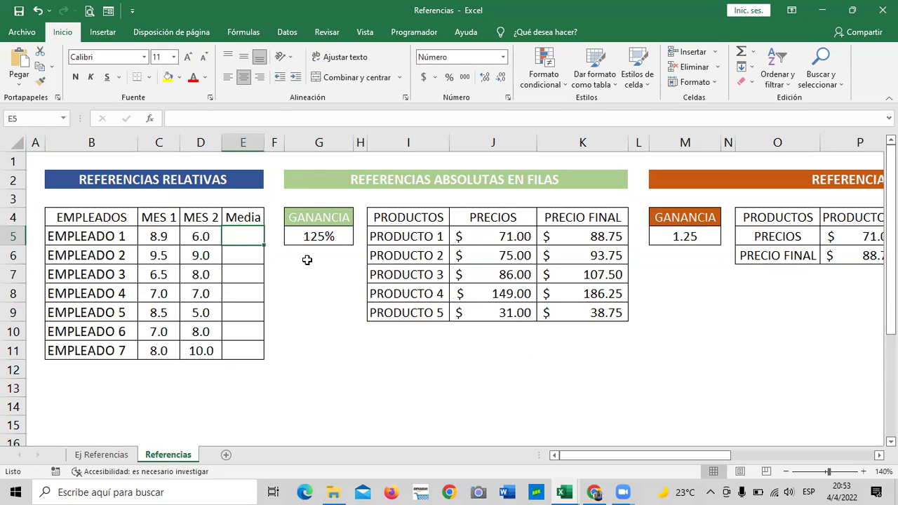
{"action": "type", "text": "="}
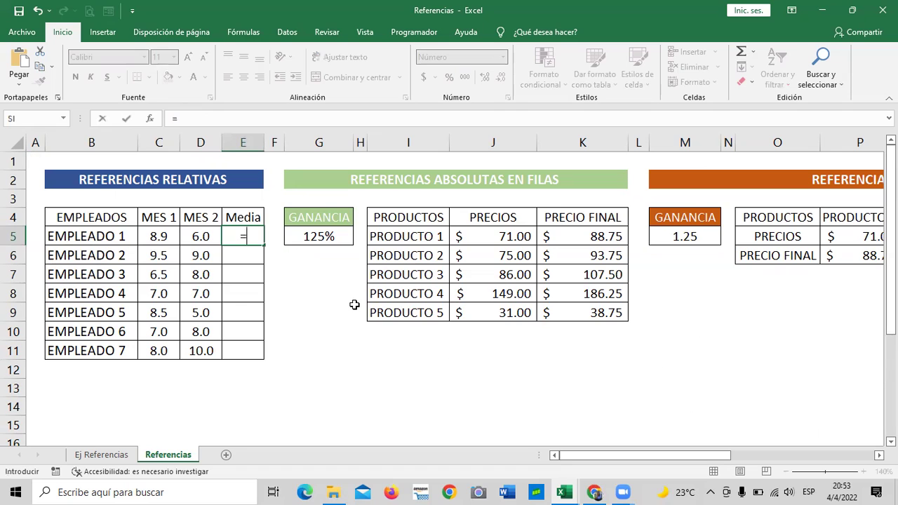
{"action": "left_click", "coordinate": [151, 237]}
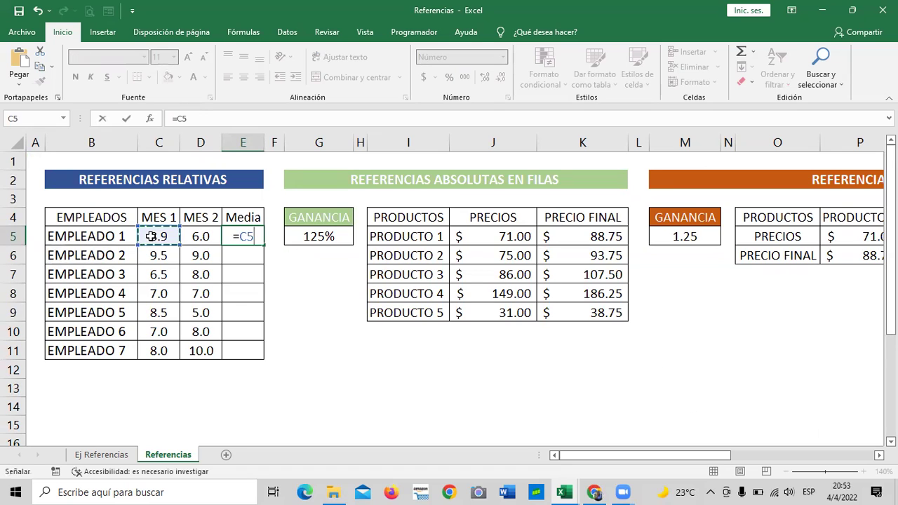
{"action": "type", "text": "+"}
{"action": "left_click", "coordinate": [201, 236]}
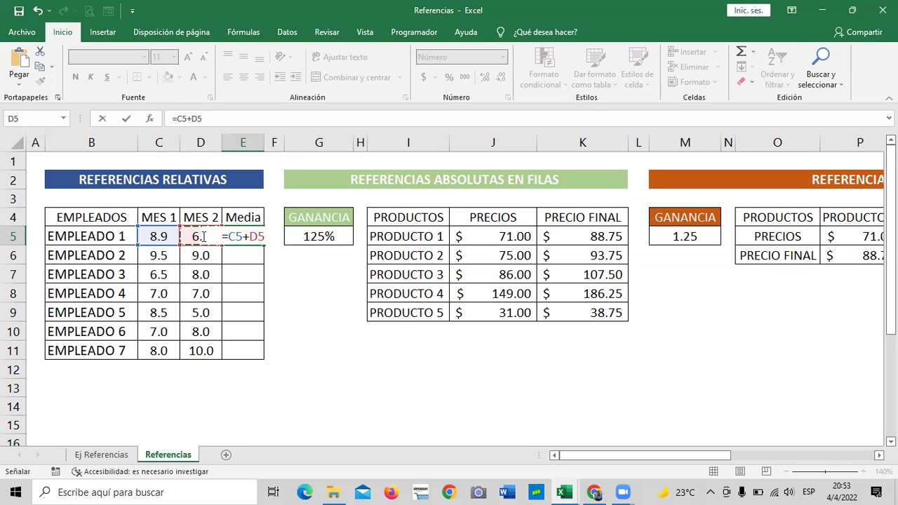
{"action": "key", "text": "Return"}
Fill E5's formula down to E11 for Empleados 2–7, ending at 18.0
{"action": "left_click", "coordinate": [246, 238]}
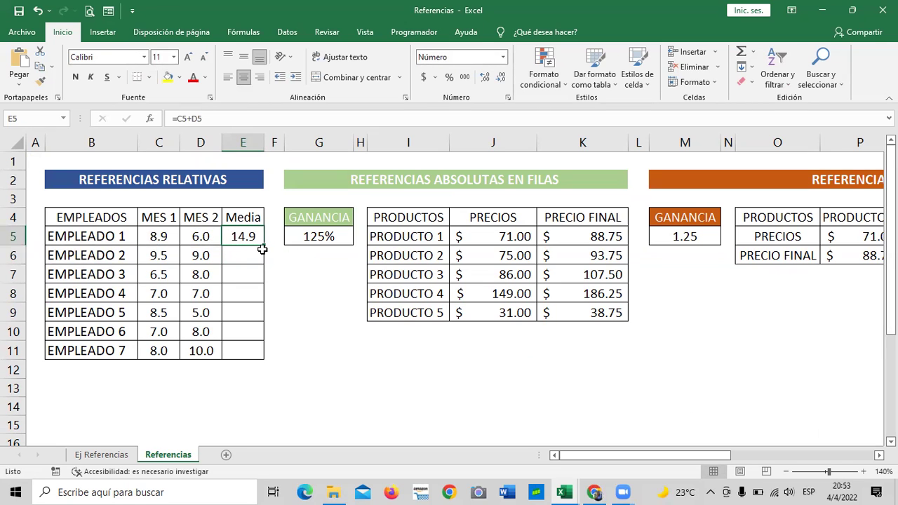
{"action": "left_click_drag", "start_coordinate": [264, 246], "coordinate": [273, 355]}
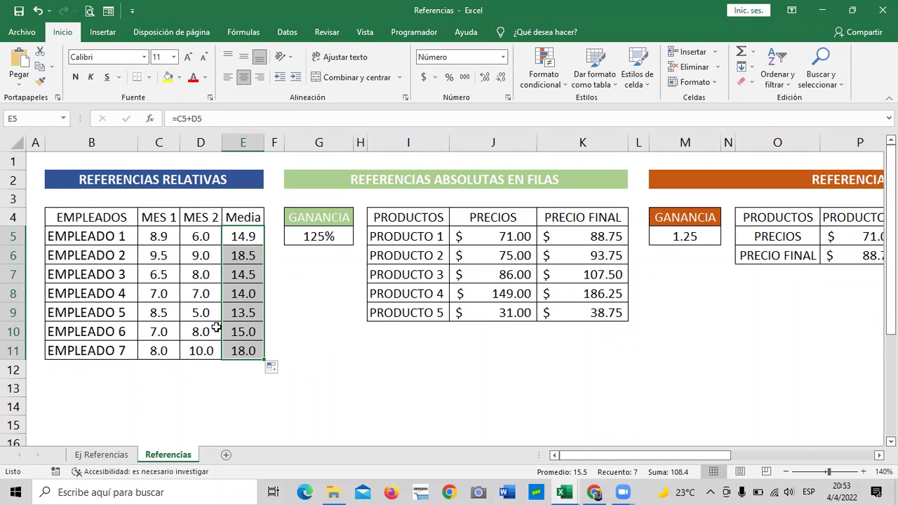
{"action": "left_click", "coordinate": [330, 353]}
{"action": "left_click", "coordinate": [500, 382]}
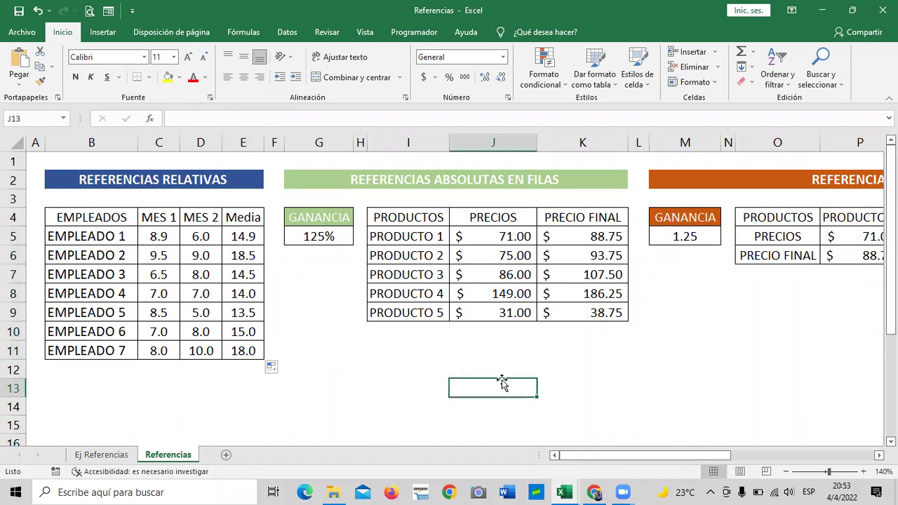
Show the Ej Referencias sheet and scroll through its PLANILLA table totalling 4,878.30
{"action": "left_click", "coordinate": [116, 457]}
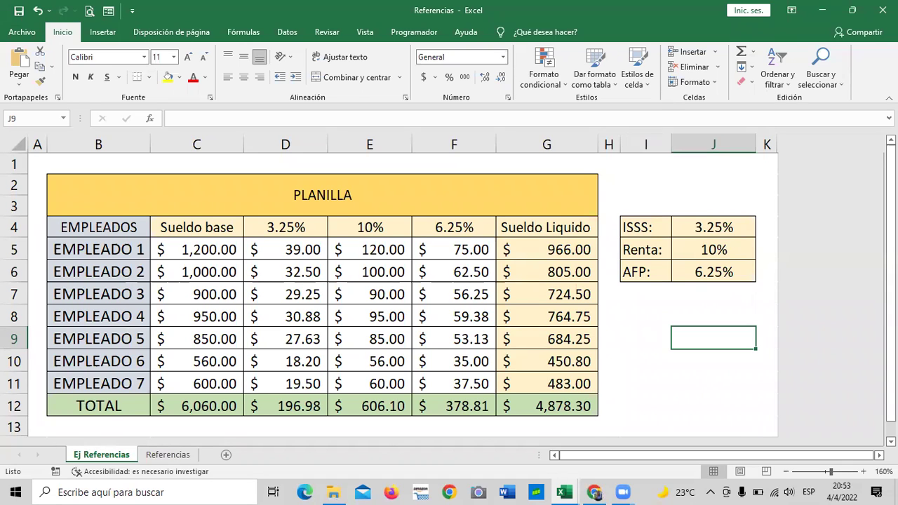
{"action": "scroll", "coordinate": [600, 286], "scroll_direction": "down", "scroll_amount": 1}
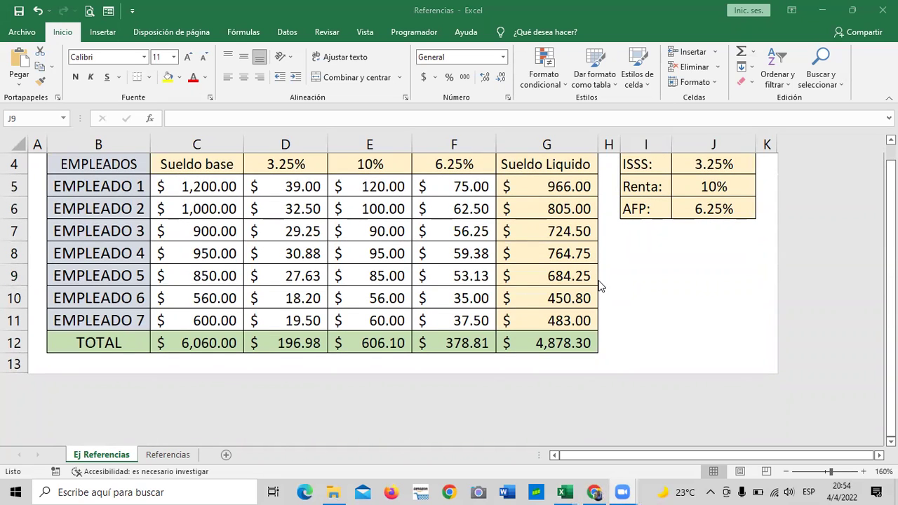
{"action": "scroll", "coordinate": [713, 359], "scroll_direction": "up", "scroll_amount": 1}
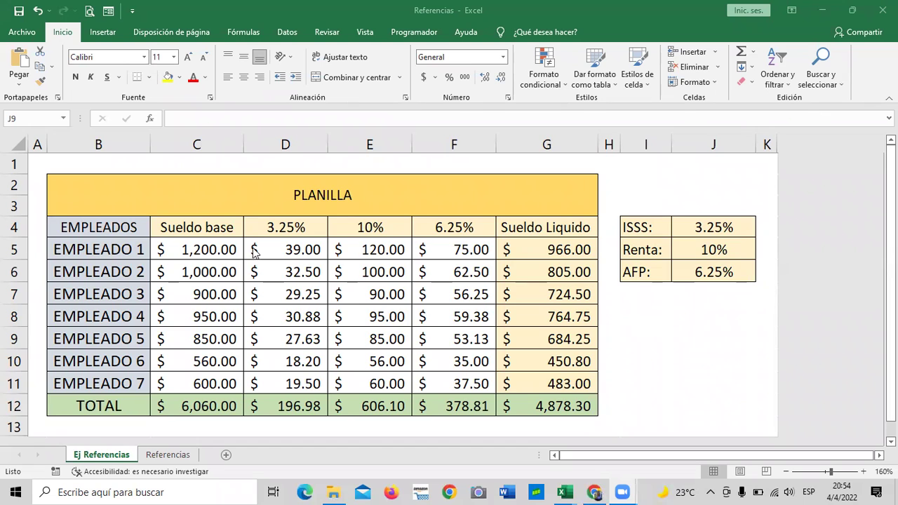
{"action": "scroll", "coordinate": [395, 324], "scroll_direction": "down", "scroll_amount": 4}
{"action": "scroll", "coordinate": [419, 420], "scroll_direction": "up", "scroll_amount": 4}
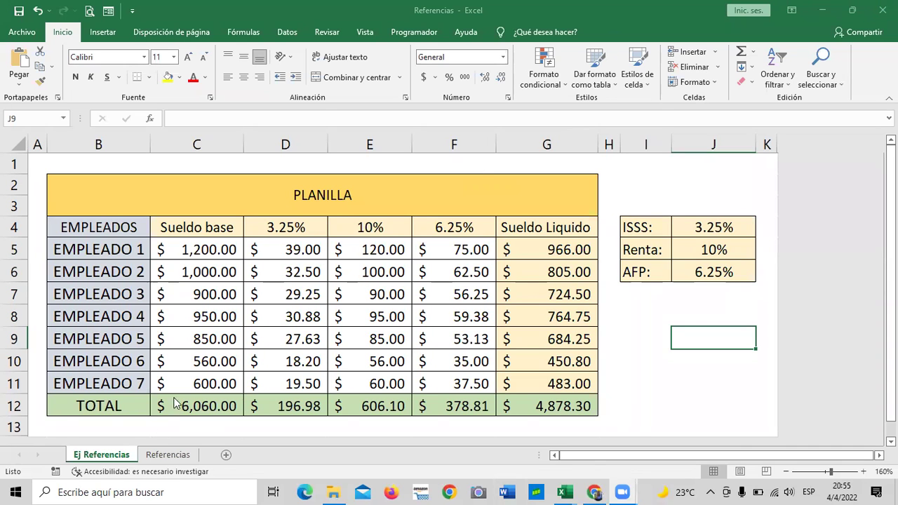
Show the Referencias sheet, select K11, and scroll across the relative and absolute reference tables
{"action": "left_click", "coordinate": [168, 454]}
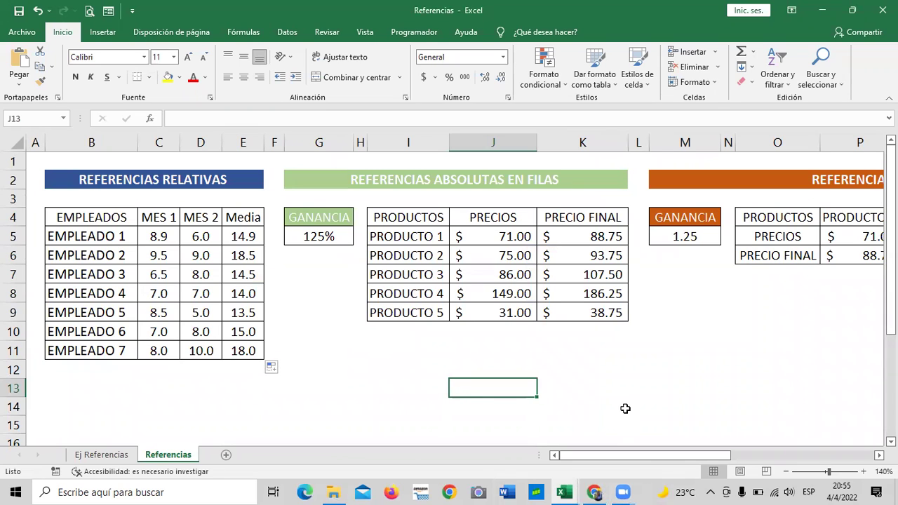
{"action": "left_click", "coordinate": [571, 356]}
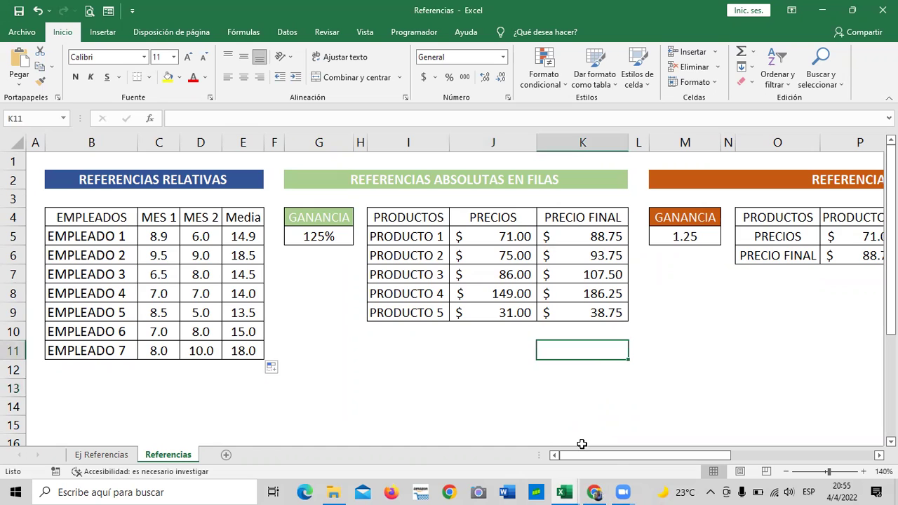
{"action": "left_click_drag", "start_coordinate": [583, 455], "coordinate": [734, 452]}
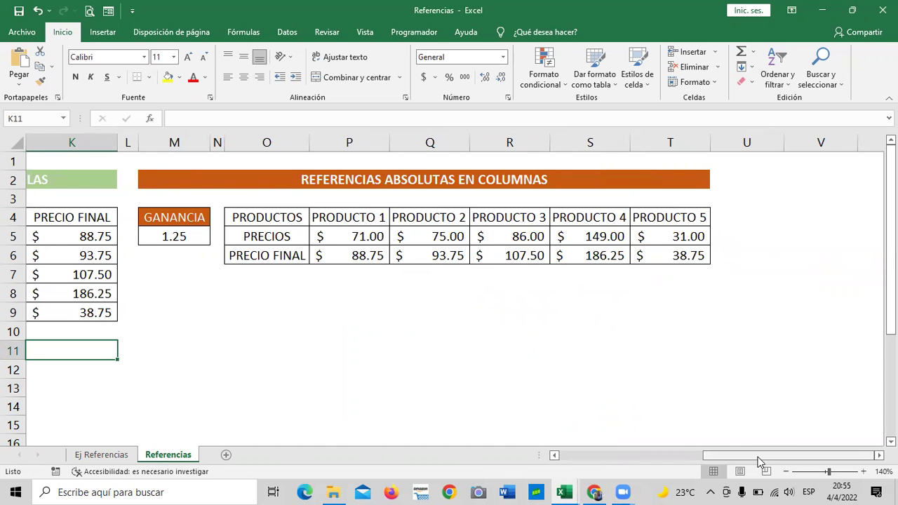
{"action": "left_click_drag", "start_coordinate": [770, 455], "coordinate": [626, 456]}
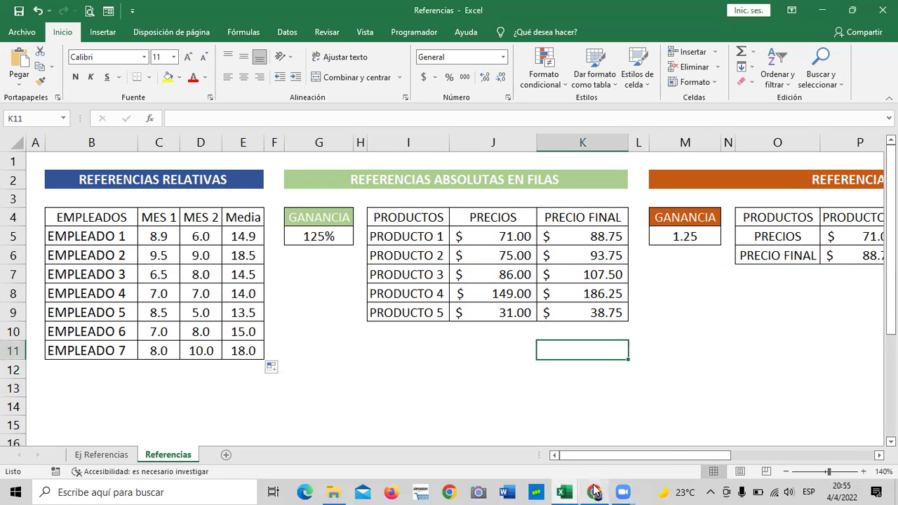
Return to the course site in Chrome and open the 1.11 Laboratorio 4 unit
{"action": "mouse_move", "coordinate": [594, 492]}
{"action": "left_click", "coordinate": [612, 421]}
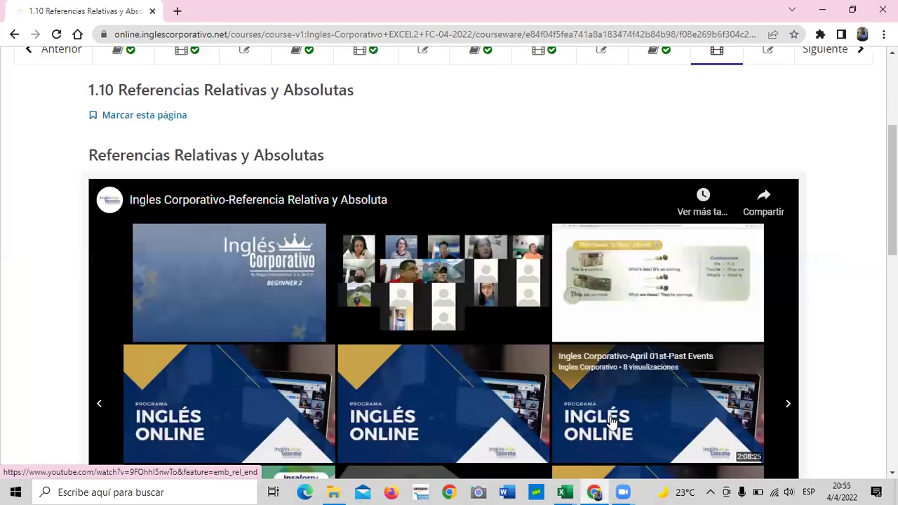
{"action": "scroll", "coordinate": [542, 335], "scroll_direction": "up", "scroll_amount": 3}
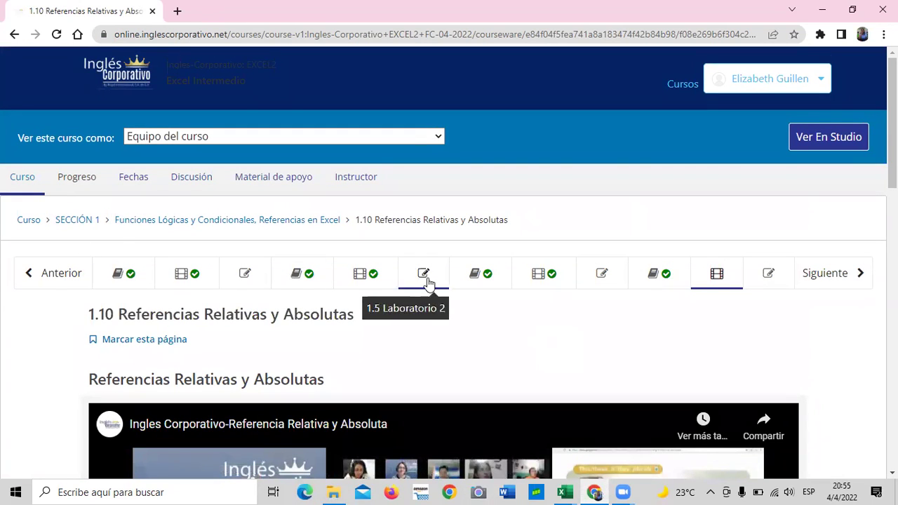
{"action": "left_click", "coordinate": [770, 278]}
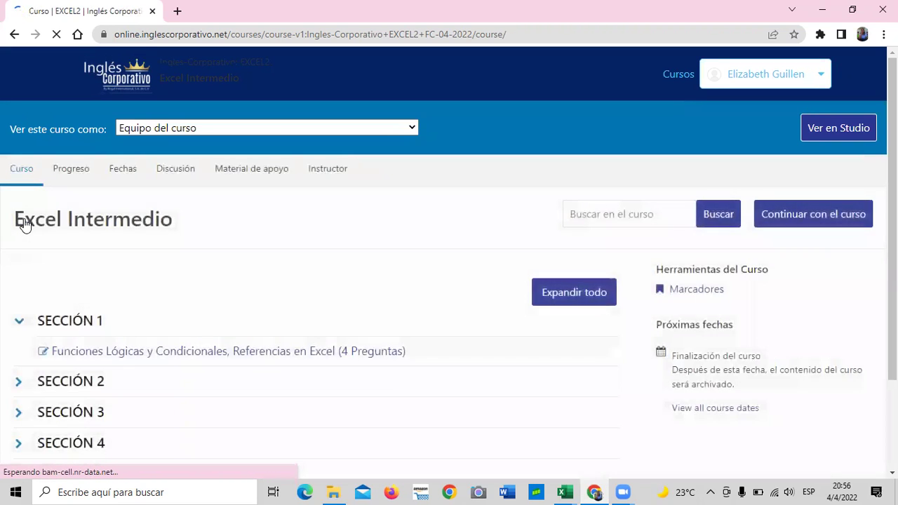
Expand Sección 2 and open 'Examen de Medio Curso (1 Pregunta)'
{"action": "scroll", "coordinate": [118, 355], "scroll_direction": "down", "scroll_amount": 2}
{"action": "left_click", "coordinate": [18, 266]}
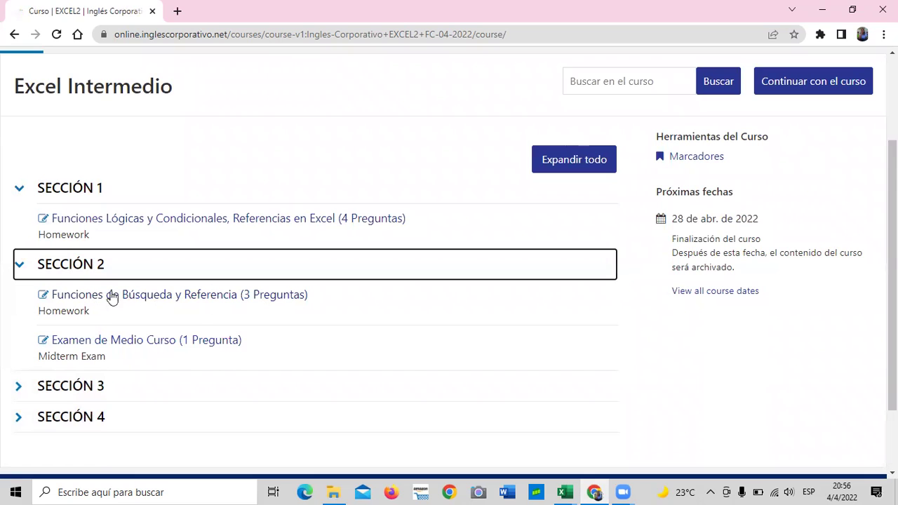
{"action": "left_click", "coordinate": [145, 341]}
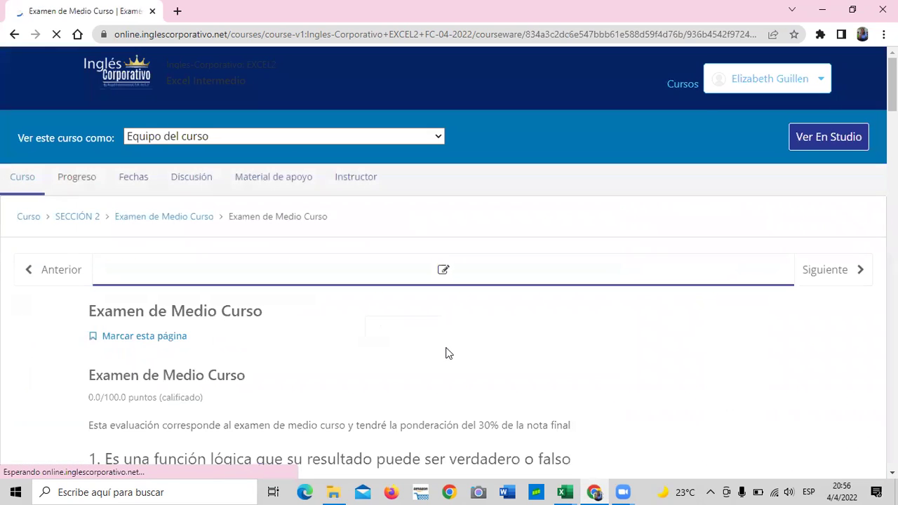
{"action": "scroll", "coordinate": [449, 351], "scroll_direction": "down", "scroll_amount": 4}
{"action": "scroll", "coordinate": [449, 350], "scroll_direction": "down", "scroll_amount": 5}
{"action": "scroll", "coordinate": [449, 347], "scroll_direction": "down", "scroll_amount": 3}
{"action": "scroll", "coordinate": [449, 347], "scroll_direction": "down", "scroll_amount": 2}
{"action": "scroll", "coordinate": [449, 345], "scroll_direction": "down", "scroll_amount": 3}
{"action": "scroll", "coordinate": [488, 339], "scroll_direction": "down", "scroll_amount": 1}
{"action": "scroll", "coordinate": [489, 339], "scroll_direction": "down", "scroll_amount": 4}
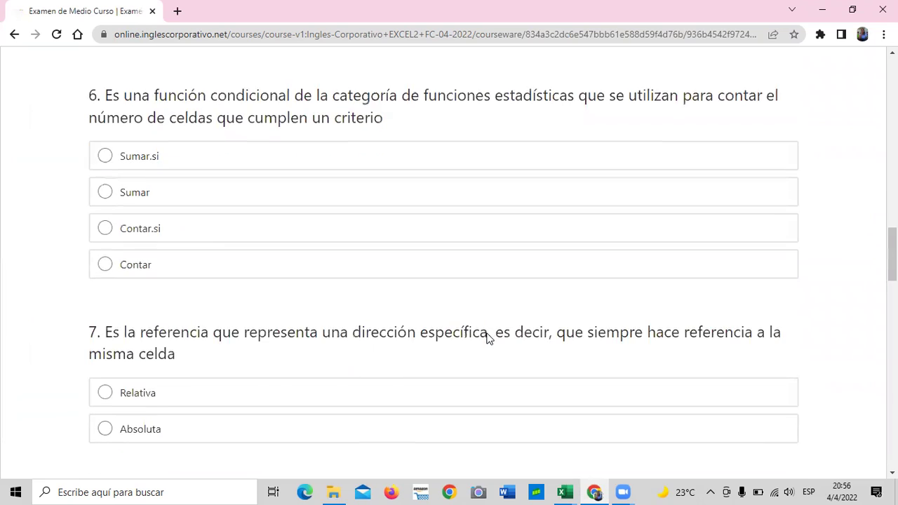
{"action": "scroll", "coordinate": [488, 340], "scroll_direction": "down", "scroll_amount": 4}
{"action": "scroll", "coordinate": [488, 339], "scroll_direction": "down", "scroll_amount": 5}
{"action": "scroll", "coordinate": [489, 340], "scroll_direction": "down", "scroll_amount": 5}
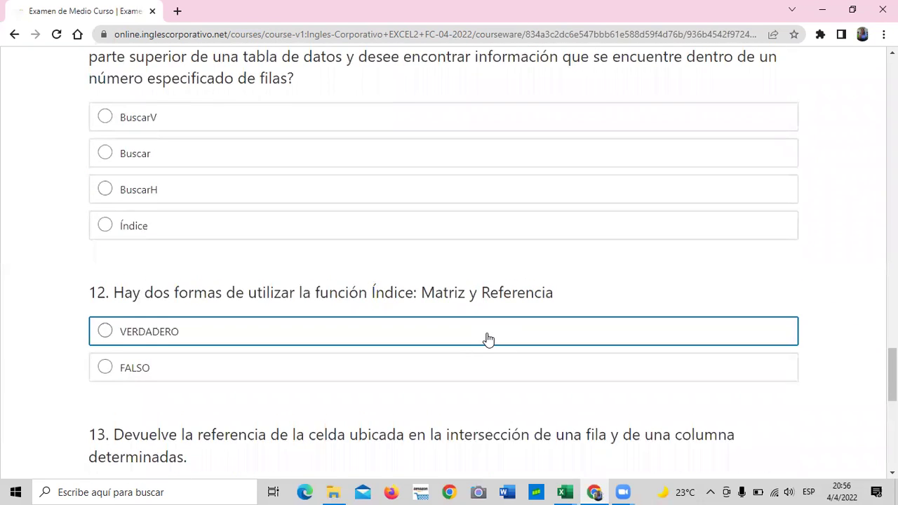
{"action": "scroll", "coordinate": [488, 339], "scroll_direction": "down", "scroll_amount": 5}
{"action": "scroll", "coordinate": [488, 340], "scroll_direction": "down", "scroll_amount": 3}
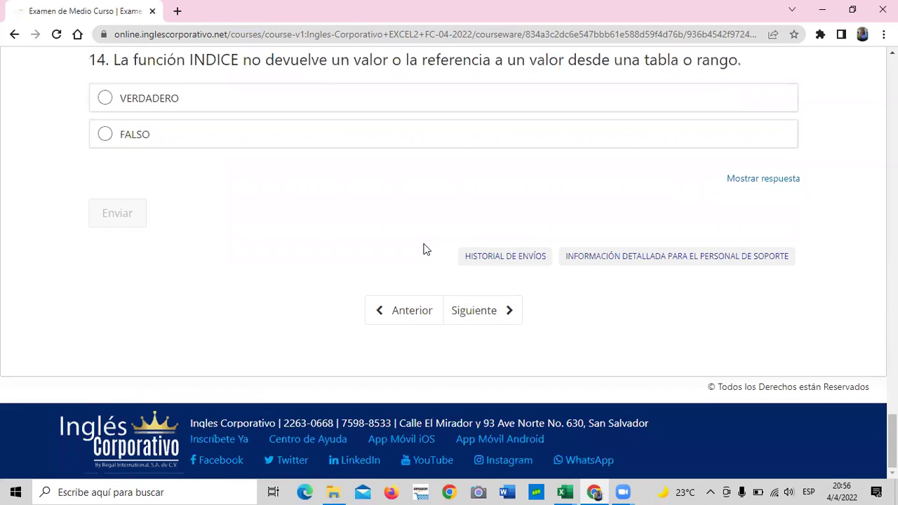
{"action": "scroll", "coordinate": [394, 273], "scroll_direction": "up", "scroll_amount": 3}
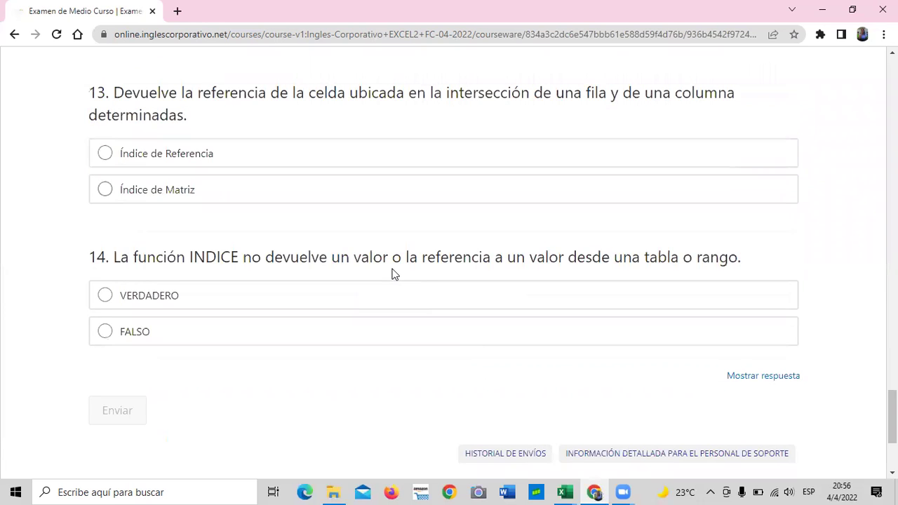
{"action": "scroll", "coordinate": [393, 273], "scroll_direction": "up", "scroll_amount": 2}
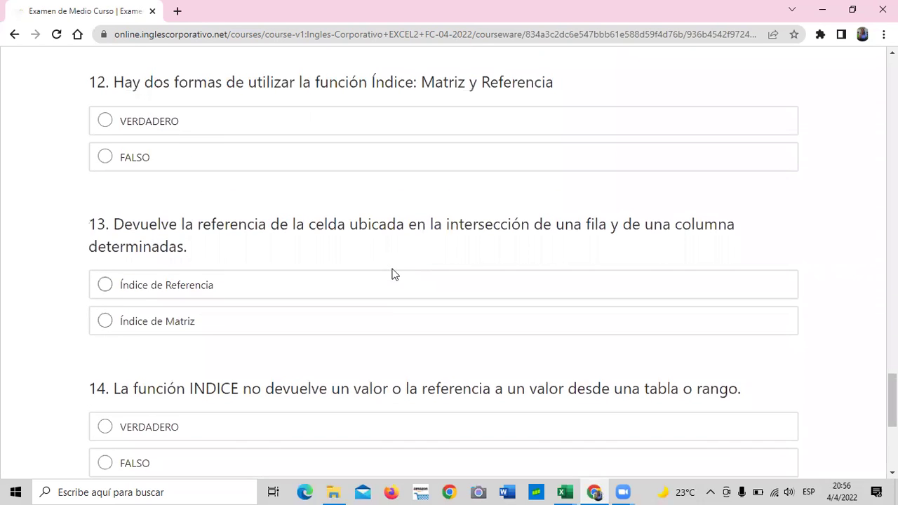
{"action": "scroll", "coordinate": [393, 273], "scroll_direction": "up", "scroll_amount": 3}
{"action": "scroll", "coordinate": [393, 273], "scroll_direction": "up", "scroll_amount": 7}
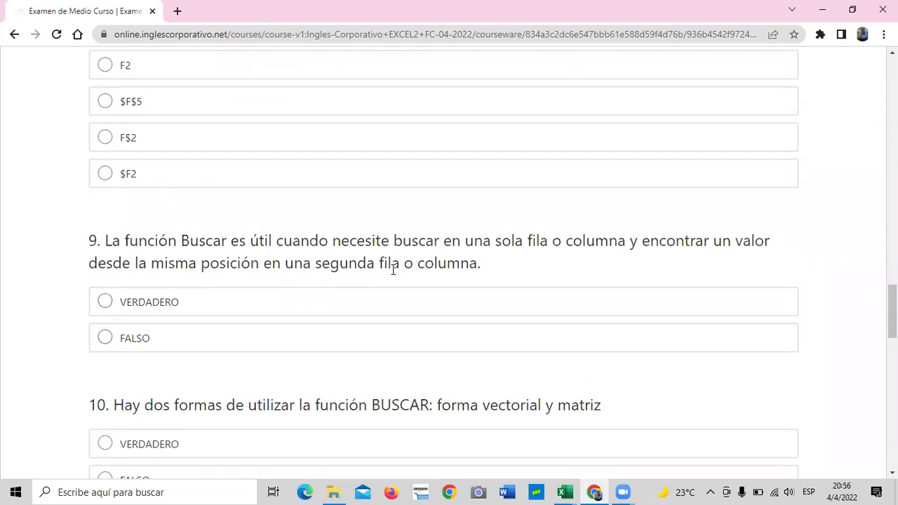
{"action": "scroll", "coordinate": [393, 271], "scroll_direction": "up", "scroll_amount": 4}
{"action": "scroll", "coordinate": [393, 273], "scroll_direction": "up", "scroll_amount": 4}
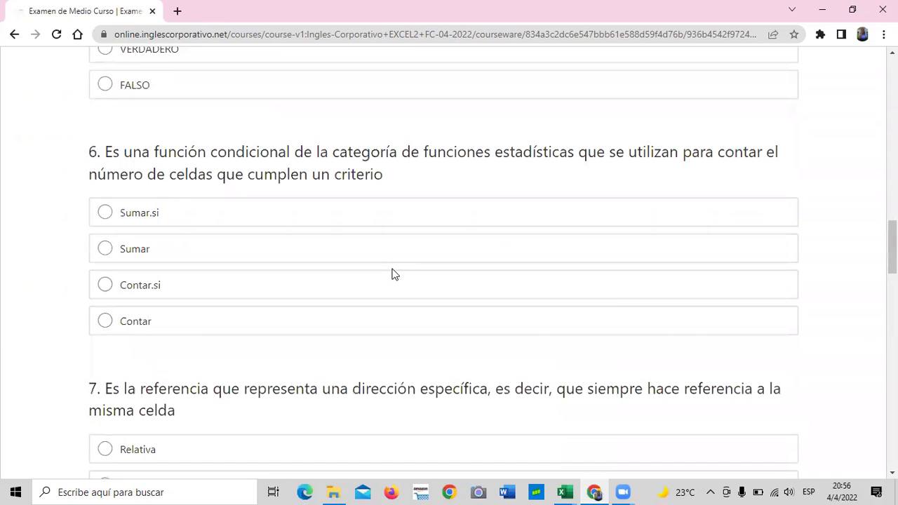
{"action": "scroll", "coordinate": [393, 273], "scroll_direction": "up", "scroll_amount": 1}
{"action": "scroll", "coordinate": [392, 273], "scroll_direction": "up", "scroll_amount": 3}
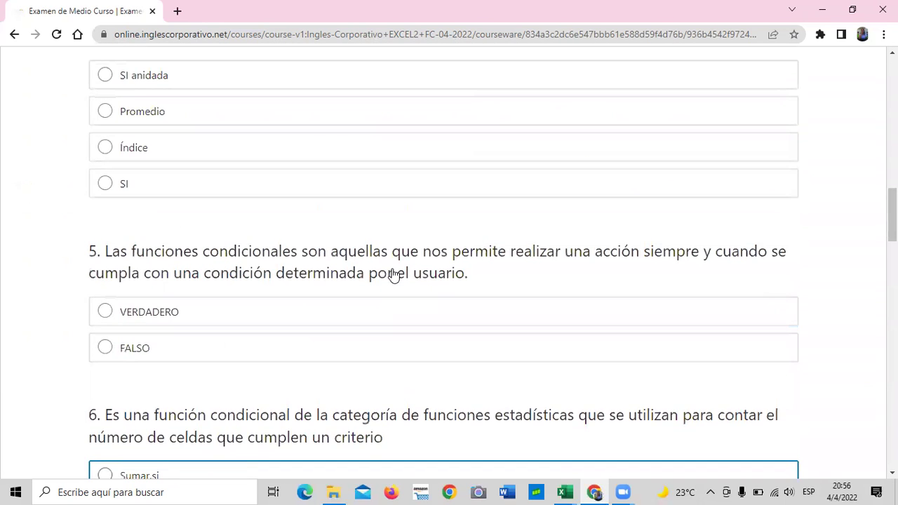
{"action": "scroll", "coordinate": [393, 273], "scroll_direction": "up", "scroll_amount": 4}
{"action": "scroll", "coordinate": [392, 273], "scroll_direction": "up", "scroll_amount": 5}
{"action": "scroll", "coordinate": [393, 273], "scroll_direction": "up", "scroll_amount": 5}
{"action": "scroll", "coordinate": [393, 271], "scroll_direction": "up", "scroll_amount": 2}
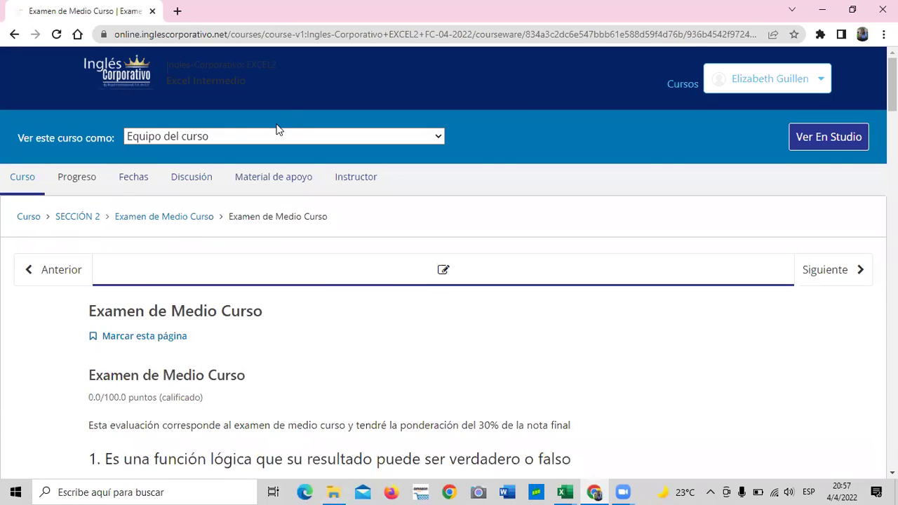
Open the Progreso page and review the grade chart and 0% section scores
{"action": "left_click", "coordinate": [63, 179]}
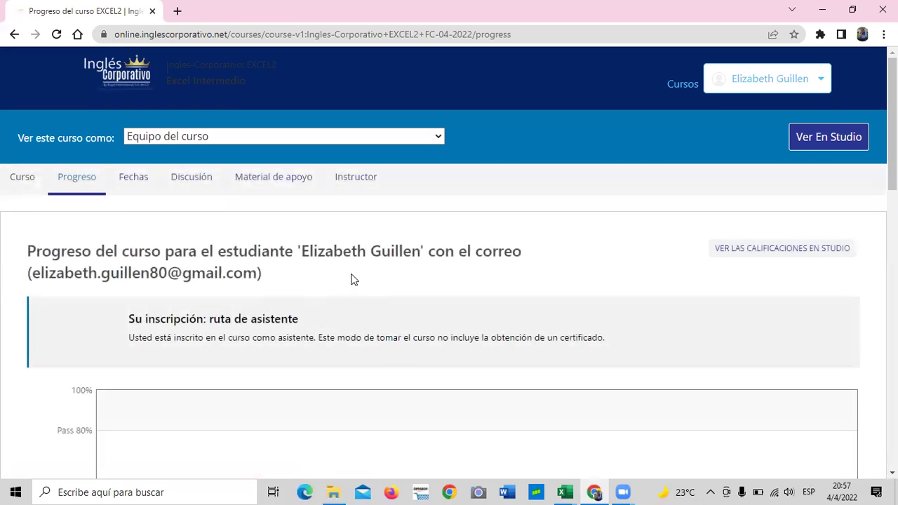
{"action": "scroll", "coordinate": [354, 280], "scroll_direction": "down", "scroll_amount": 3}
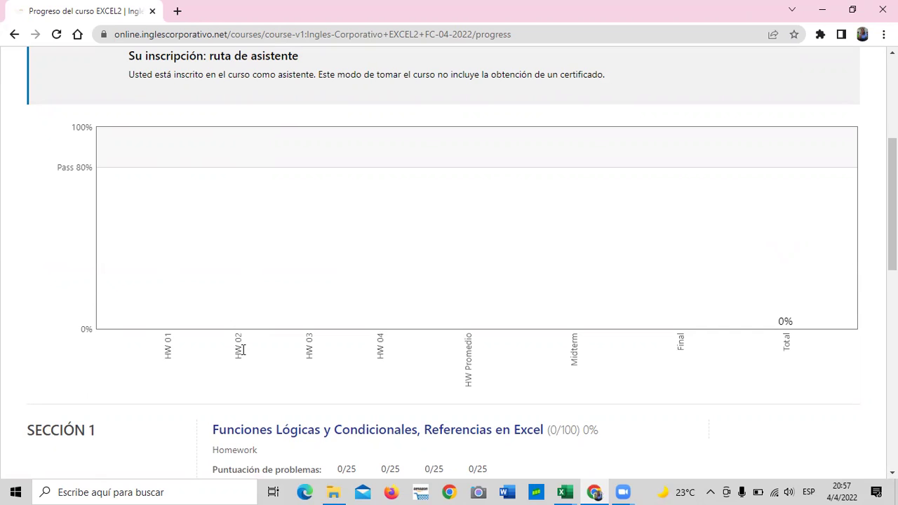
{"action": "scroll", "coordinate": [243, 351], "scroll_direction": "up", "scroll_amount": 4}
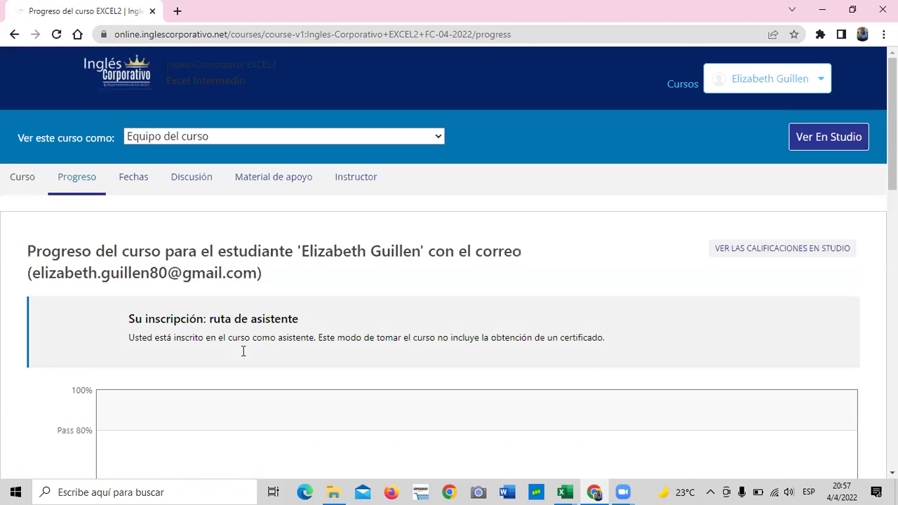
{"action": "left_click", "coordinate": [16, 179]}
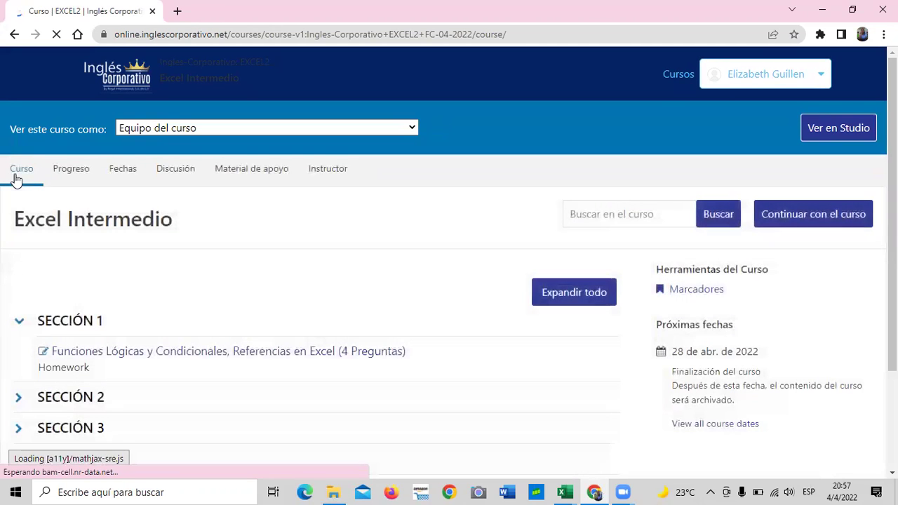
{"action": "left_click", "coordinate": [277, 357]}
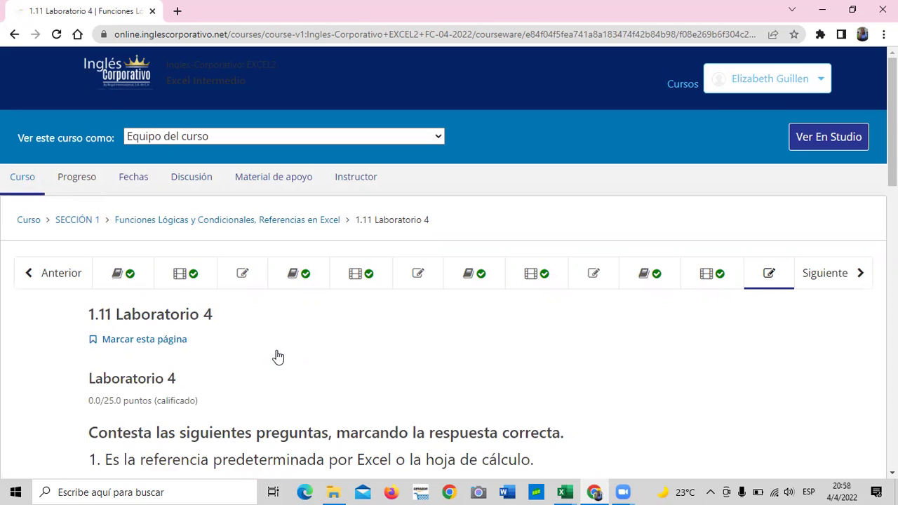
{"action": "scroll", "coordinate": [482, 311], "scroll_direction": "down", "scroll_amount": 1}
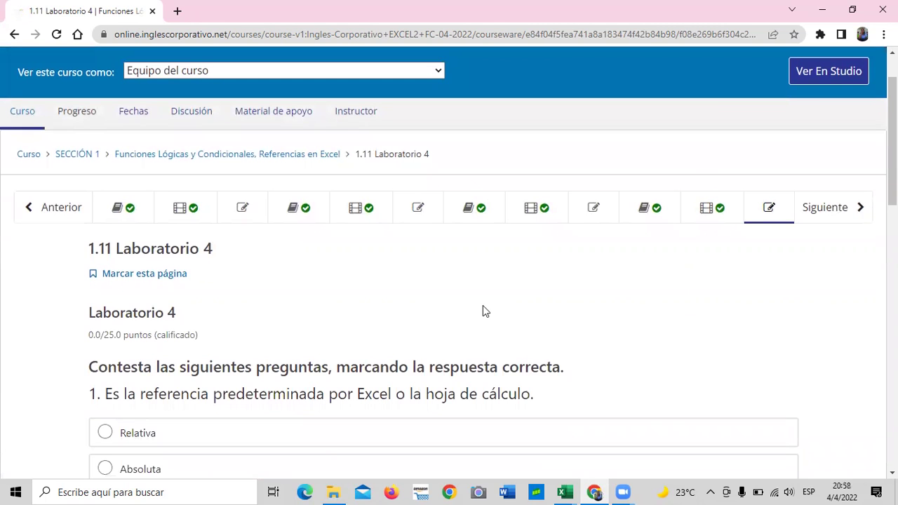
{"action": "scroll", "coordinate": [480, 286], "scroll_direction": "down", "scroll_amount": 3}
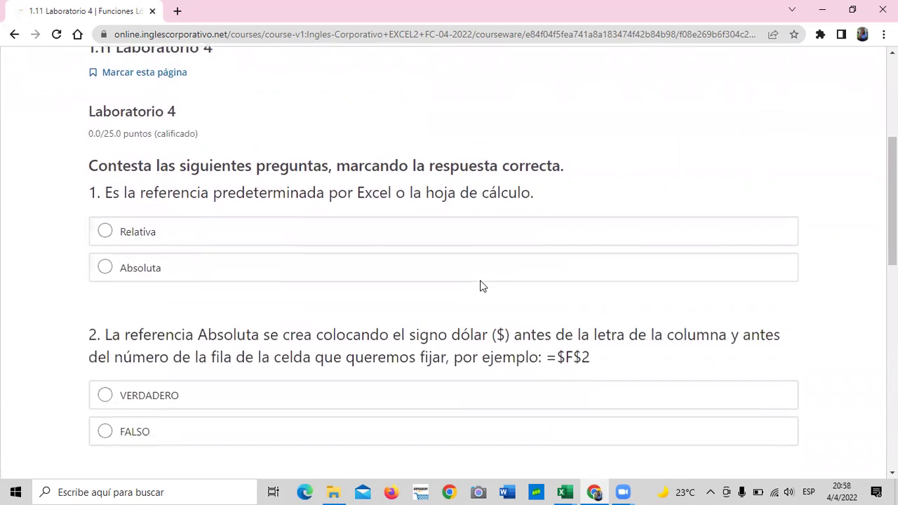
{"action": "scroll", "coordinate": [481, 287], "scroll_direction": "down", "scroll_amount": 5}
{"action": "scroll", "coordinate": [468, 292], "scroll_direction": "up", "scroll_amount": 4}
{"action": "scroll", "coordinate": [459, 294], "scroll_direction": "up", "scroll_amount": 4}
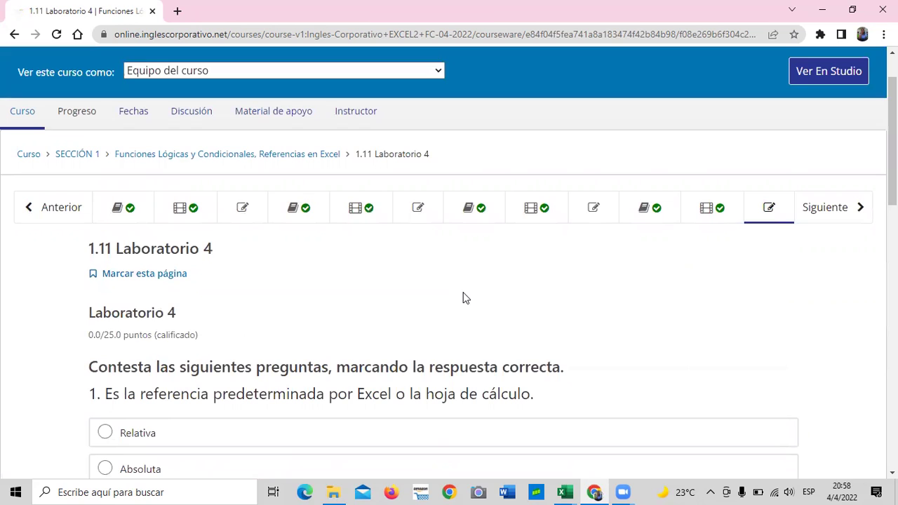
{"action": "left_click", "coordinate": [853, 80]}
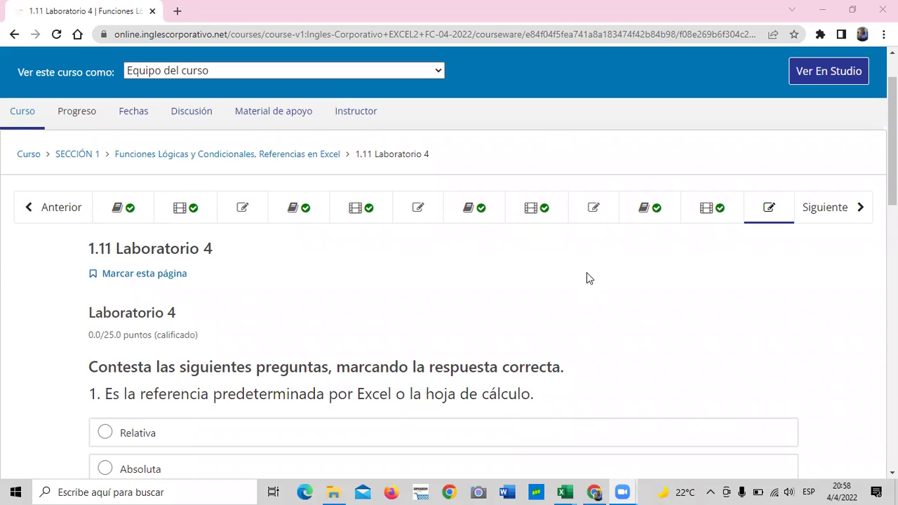
{"action": "scroll", "coordinate": [587, 278], "scroll_direction": "down", "scroll_amount": 1}
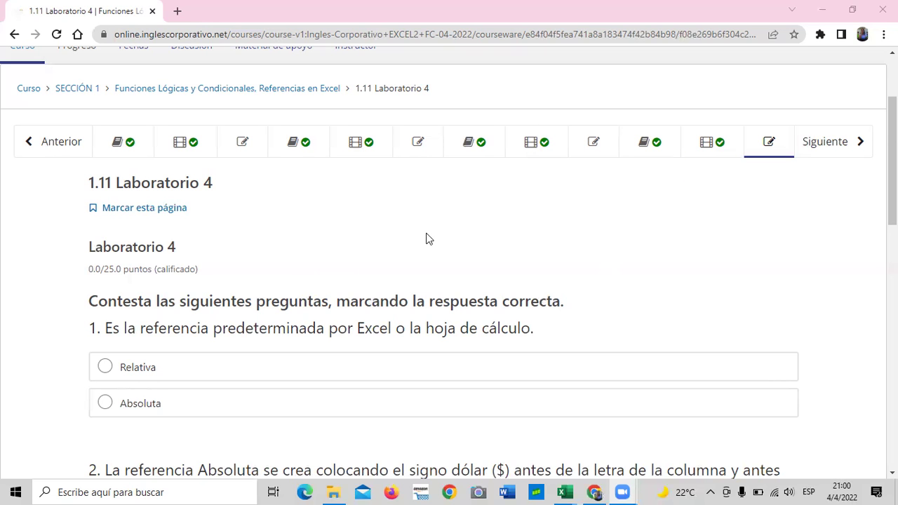
Scroll through the Laboratorio 4 quiz page, then switch to the Progreso page
{"action": "scroll", "coordinate": [426, 240], "scroll_direction": "down", "scroll_amount": 2}
{"action": "scroll", "coordinate": [427, 232], "scroll_direction": "down", "scroll_amount": 1}
{"action": "scroll", "coordinate": [427, 243], "scroll_direction": "up", "scroll_amount": 2}
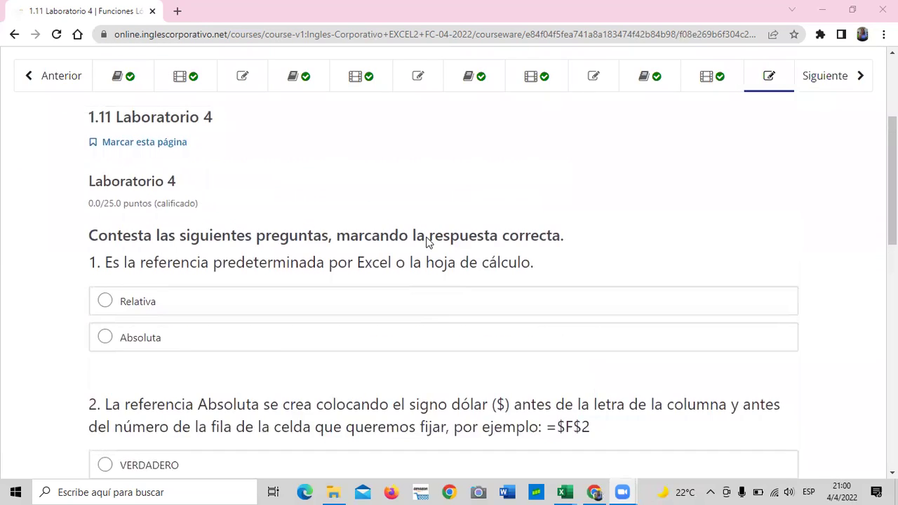
{"action": "scroll", "coordinate": [426, 240], "scroll_direction": "down", "scroll_amount": 3}
{"action": "scroll", "coordinate": [426, 243], "scroll_direction": "down", "scroll_amount": 2}
{"action": "scroll", "coordinate": [419, 294], "scroll_direction": "up", "scroll_amount": 7}
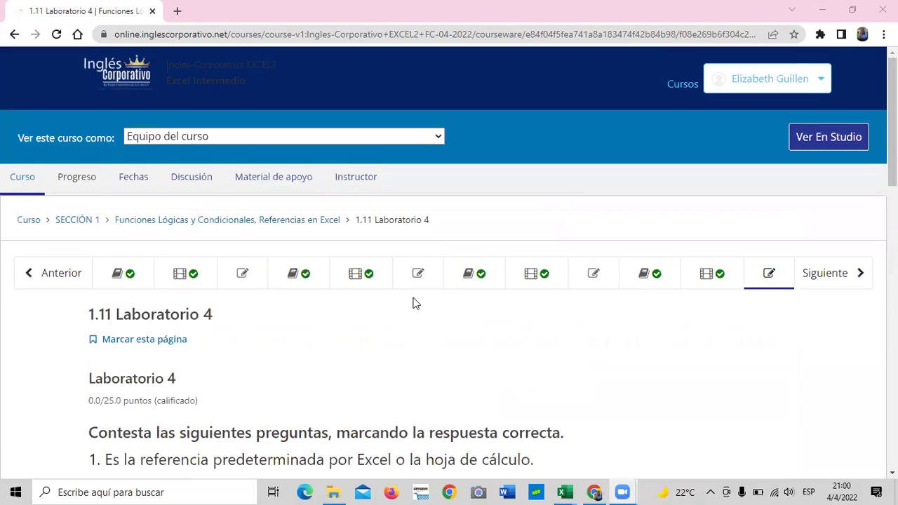
{"action": "scroll", "coordinate": [414, 301], "scroll_direction": "down", "scroll_amount": 3}
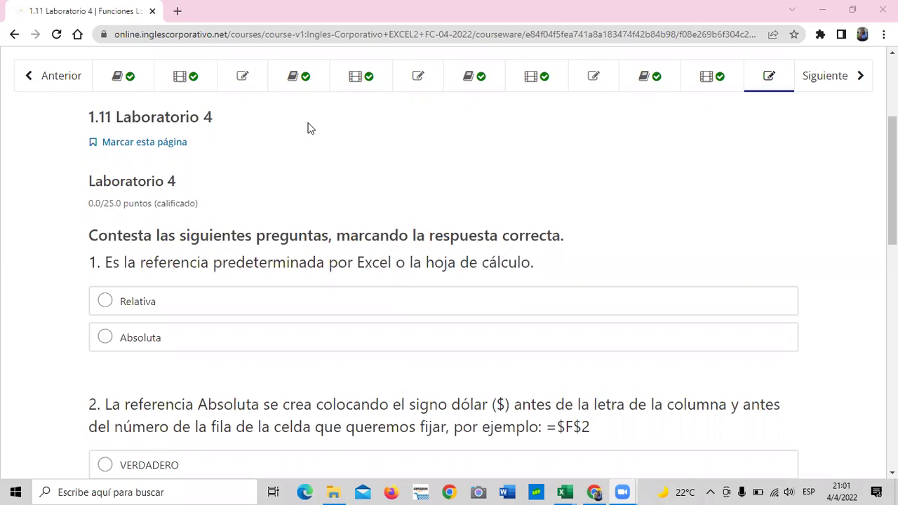
{"action": "scroll", "coordinate": [445, 257], "scroll_direction": "up", "scroll_amount": 3}
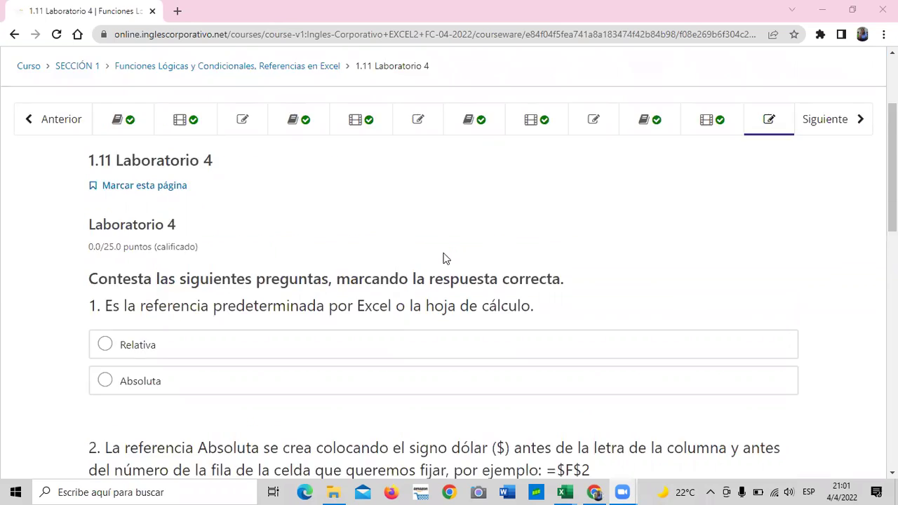
{"action": "left_click", "coordinate": [79, 178]}
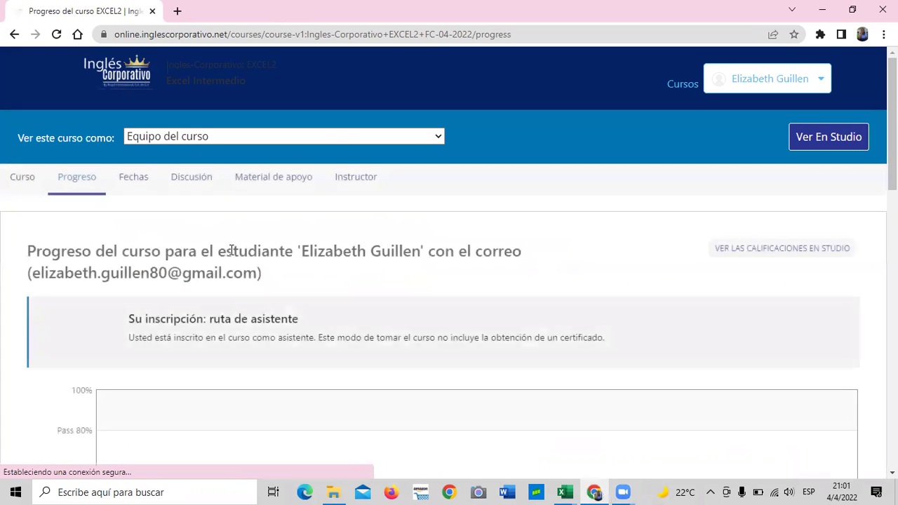
{"action": "scroll", "coordinate": [232, 250], "scroll_direction": "down", "scroll_amount": 2}
{"action": "scroll", "coordinate": [230, 253], "scroll_direction": "down", "scroll_amount": 2}
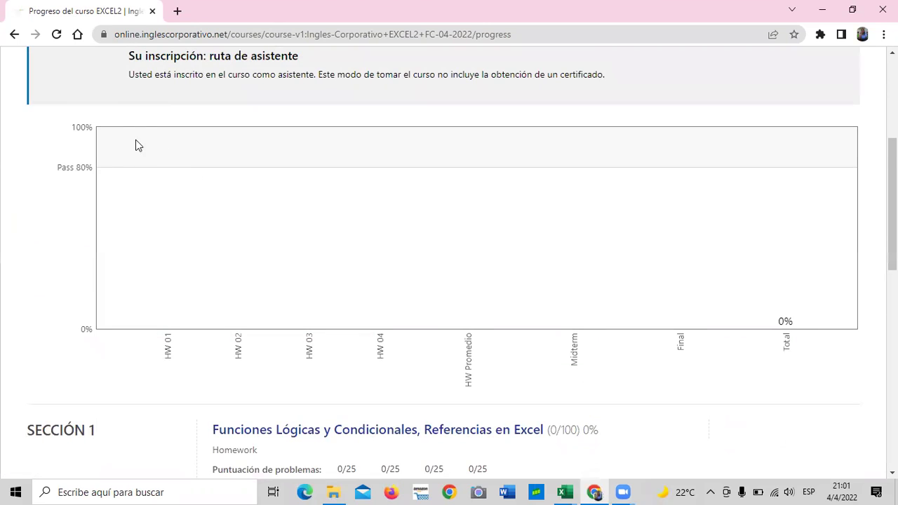
{"action": "scroll", "coordinate": [183, 304], "scroll_direction": "down", "scroll_amount": 1}
{"action": "scroll", "coordinate": [211, 393], "scroll_direction": "down", "scroll_amount": 1}
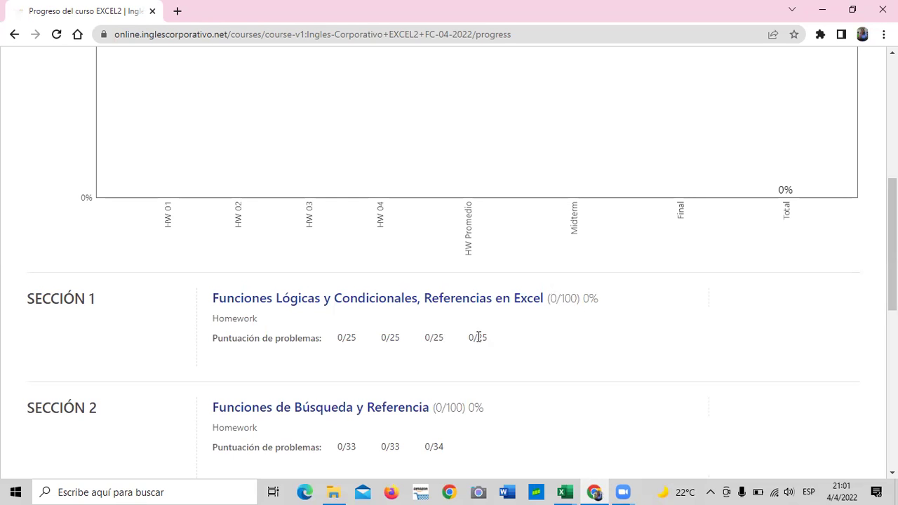
{"action": "scroll", "coordinate": [414, 344], "scroll_direction": "up", "scroll_amount": 2}
{"action": "scroll", "coordinate": [415, 348], "scroll_direction": "down", "scroll_amount": 2}
{"action": "scroll", "coordinate": [459, 349], "scroll_direction": "up", "scroll_amount": 1}
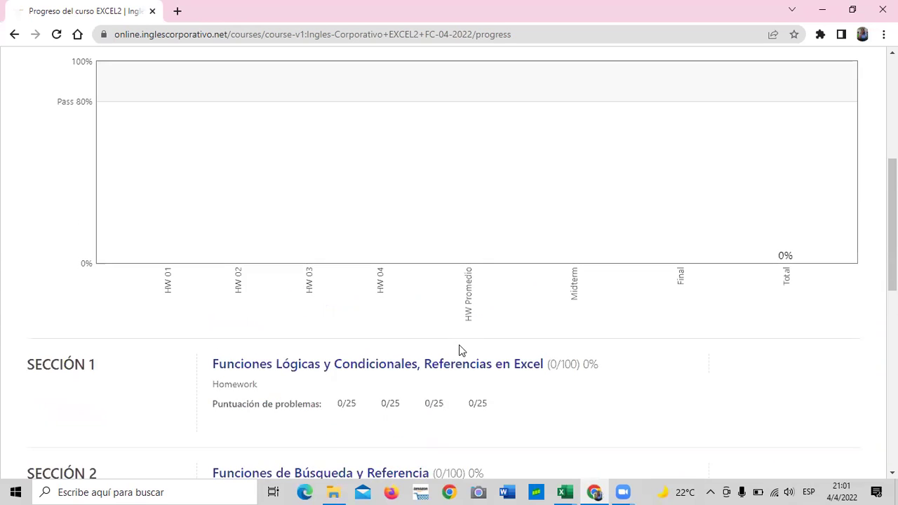
{"action": "scroll", "coordinate": [271, 331], "scroll_direction": "up", "scroll_amount": 3}
{"action": "scroll", "coordinate": [175, 157], "scroll_direction": "down", "scroll_amount": 2}
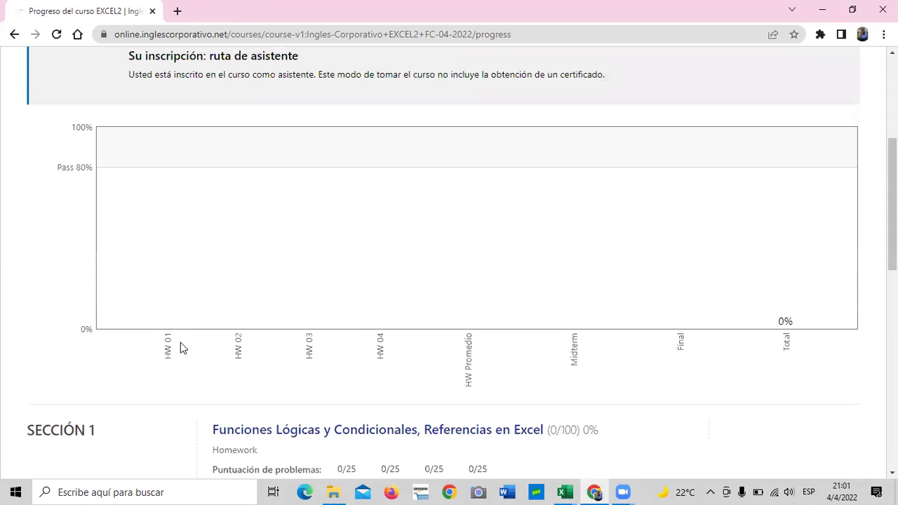
{"action": "scroll", "coordinate": [180, 347], "scroll_direction": "down", "scroll_amount": 1}
{"action": "scroll", "coordinate": [181, 347], "scroll_direction": "down", "scroll_amount": 2}
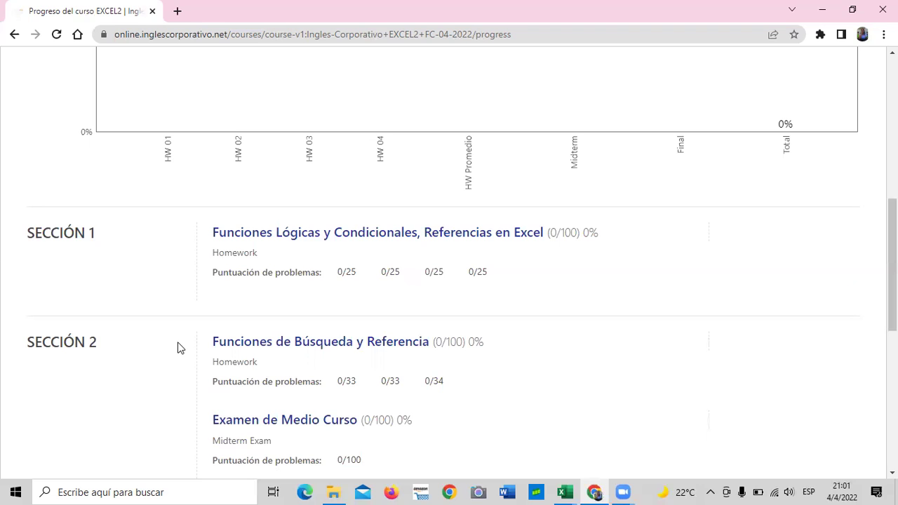
{"action": "scroll", "coordinate": [169, 328], "scroll_direction": "up", "scroll_amount": 3}
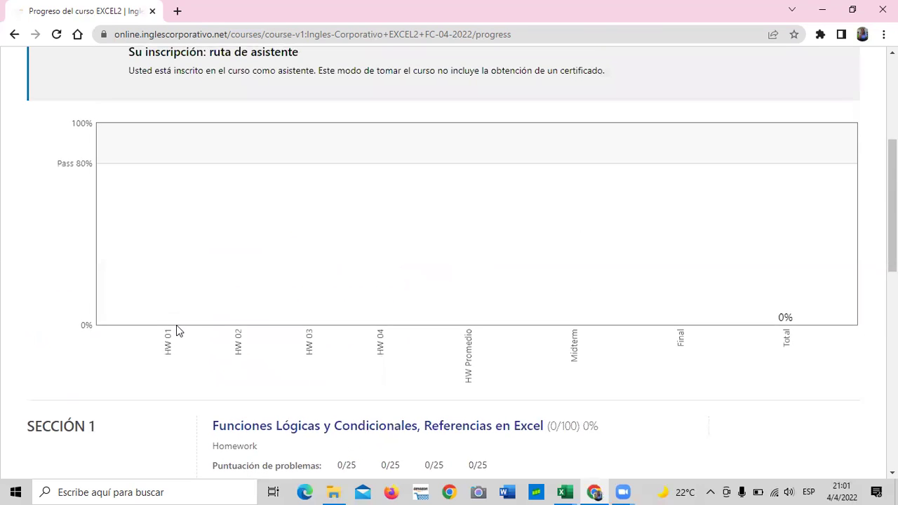
{"action": "scroll", "coordinate": [176, 324], "scroll_direction": "down", "scroll_amount": 4}
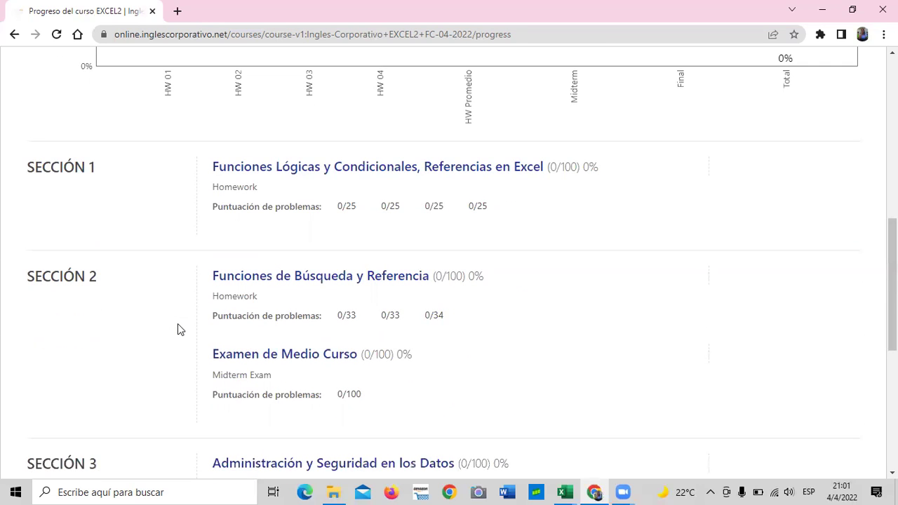
{"action": "scroll", "coordinate": [180, 327], "scroll_direction": "down", "scroll_amount": 2}
{"action": "scroll", "coordinate": [182, 327], "scroll_direction": "down", "scroll_amount": 2}
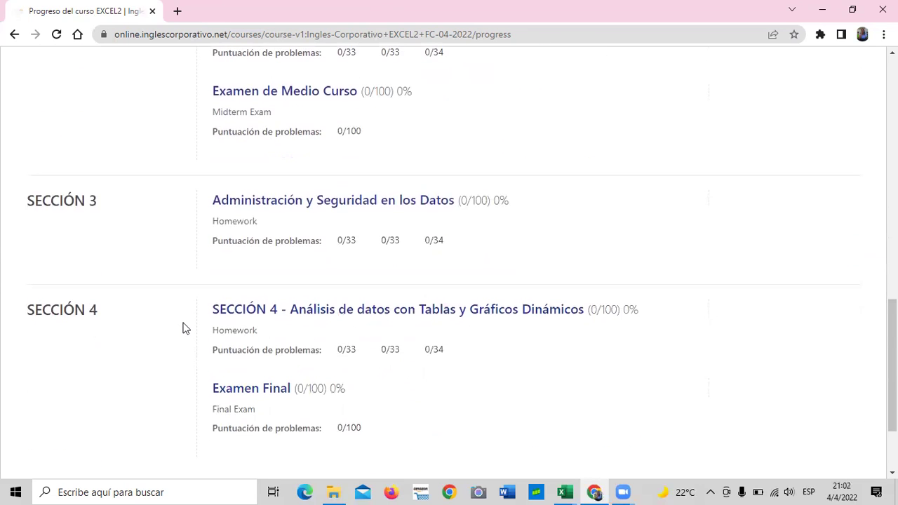
{"action": "scroll", "coordinate": [182, 328], "scroll_direction": "down", "scroll_amount": 2}
{"action": "scroll", "coordinate": [182, 327], "scroll_direction": "up", "scroll_amount": 4}
{"action": "scroll", "coordinate": [183, 327], "scroll_direction": "up", "scroll_amount": 5}
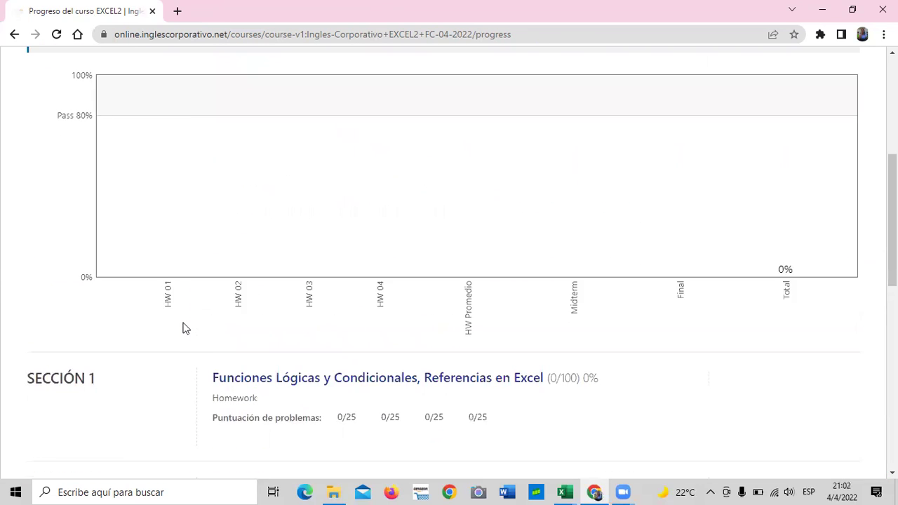
{"action": "scroll", "coordinate": [184, 327], "scroll_direction": "up", "scroll_amount": 1}
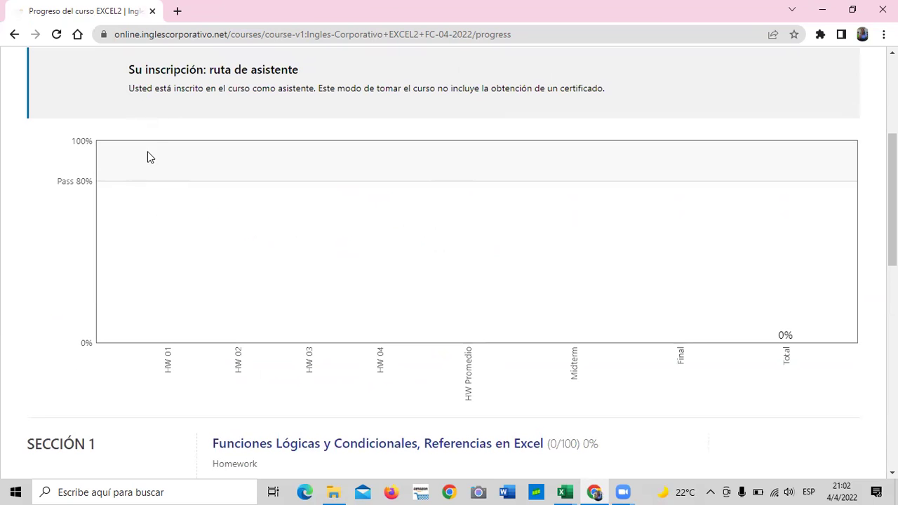
{"action": "scroll", "coordinate": [159, 252], "scroll_direction": "up", "scroll_amount": 2}
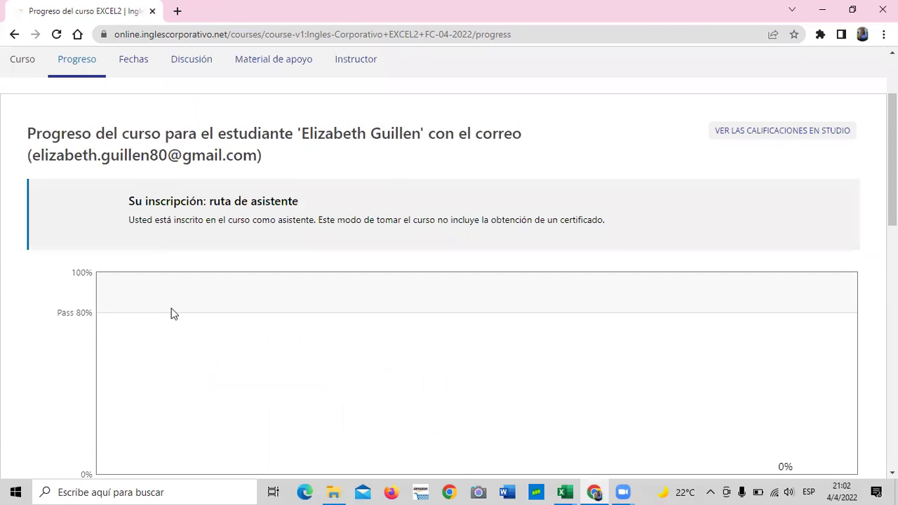
From the Curso outline, reopen 'Funciones Lógicas y Condicionales, Referencias en Excel' and review its quiz questions
{"action": "left_click", "coordinate": [21, 63]}
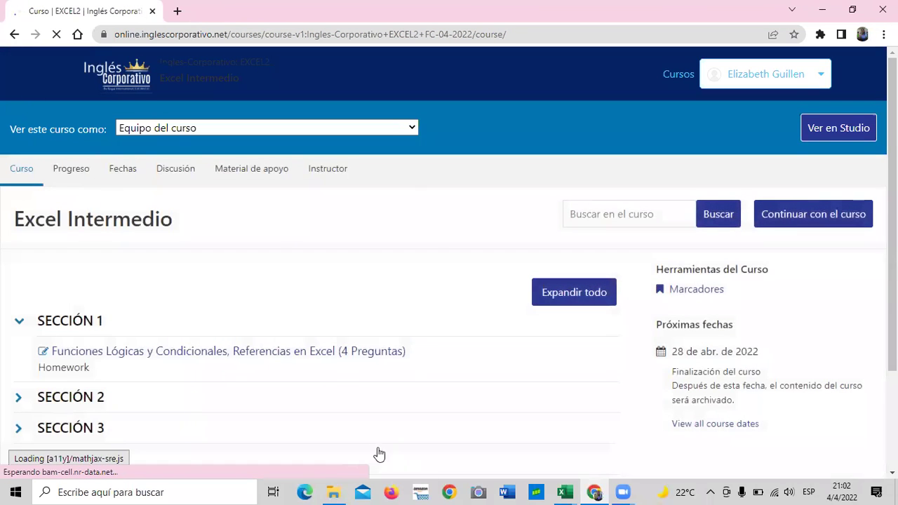
{"action": "left_click", "coordinate": [287, 352]}
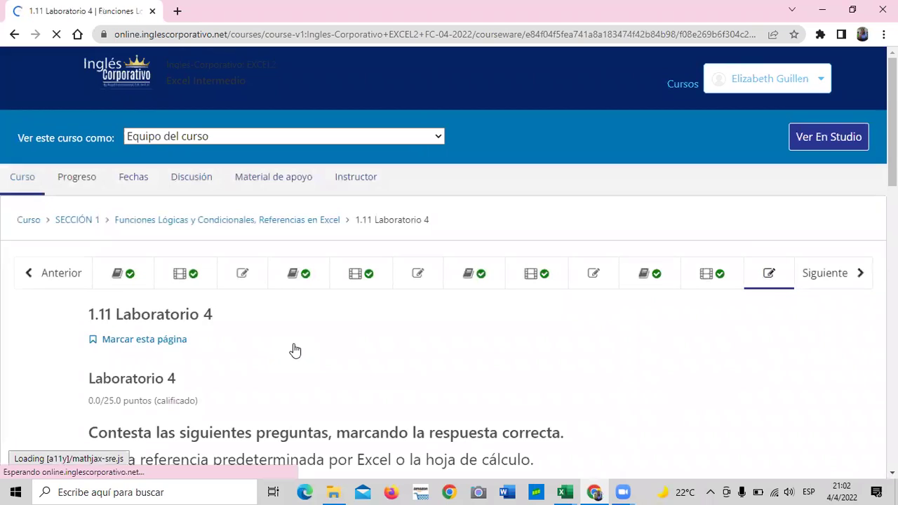
{"action": "scroll", "coordinate": [291, 351], "scroll_direction": "down", "scroll_amount": 2}
{"action": "scroll", "coordinate": [294, 349], "scroll_direction": "down", "scroll_amount": 2}
{"action": "scroll", "coordinate": [295, 348], "scroll_direction": "down", "scroll_amount": 1}
{"action": "scroll", "coordinate": [295, 349], "scroll_direction": "down", "scroll_amount": 4}
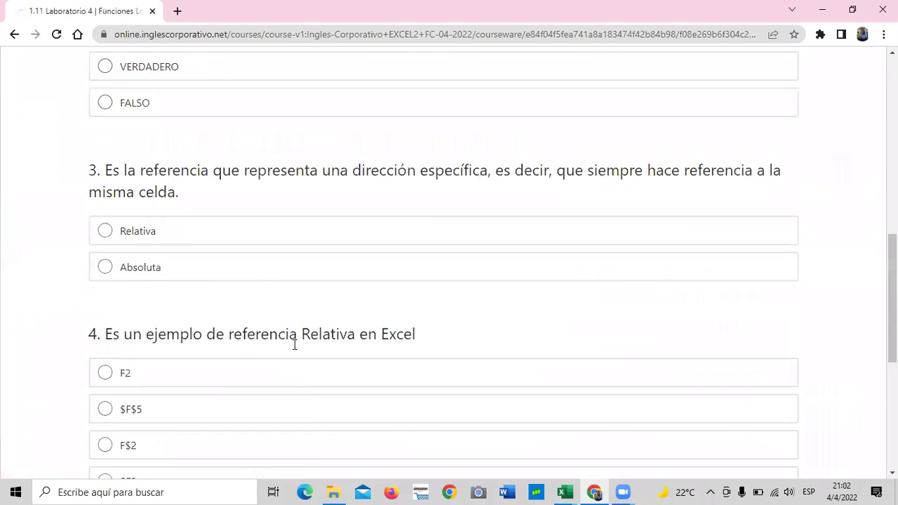
{"action": "scroll", "coordinate": [296, 351], "scroll_direction": "down", "scroll_amount": 3}
{"action": "scroll", "coordinate": [296, 353], "scroll_direction": "down", "scroll_amount": 2}
{"action": "scroll", "coordinate": [296, 353], "scroll_direction": "up", "scroll_amount": 4}
{"action": "scroll", "coordinate": [297, 352], "scroll_direction": "up", "scroll_amount": 6}
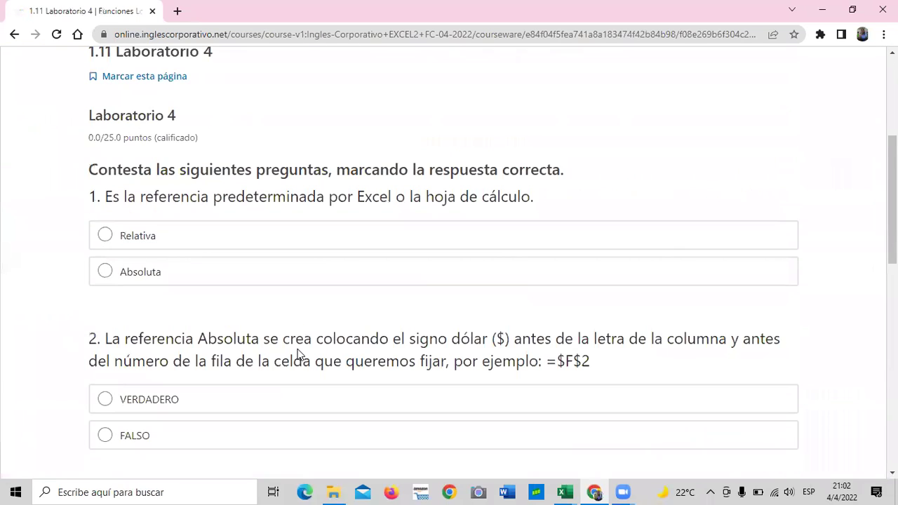